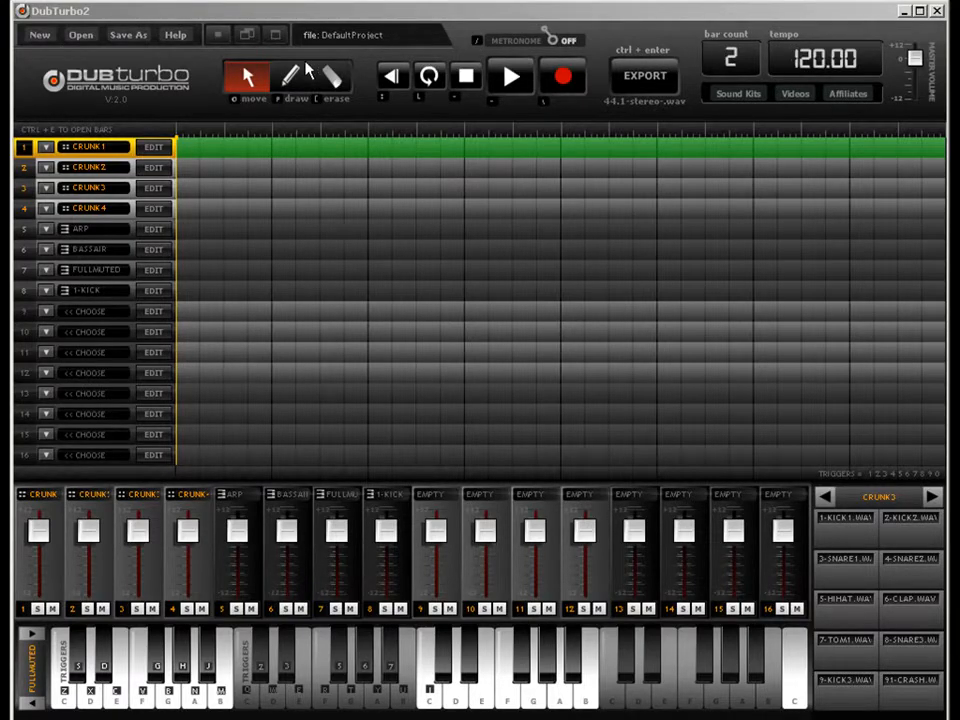
# Step: Turn the metronome on and play the empty project to hear it
pyautogui.click(32, 35)
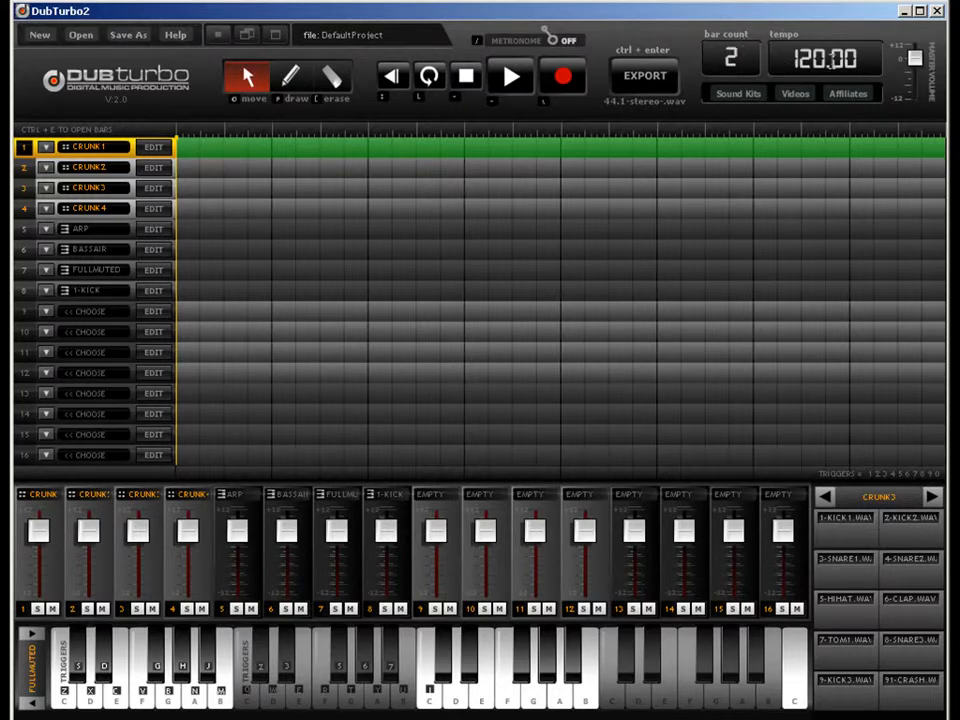
pyautogui.click(553, 40)
pyautogui.press('space')
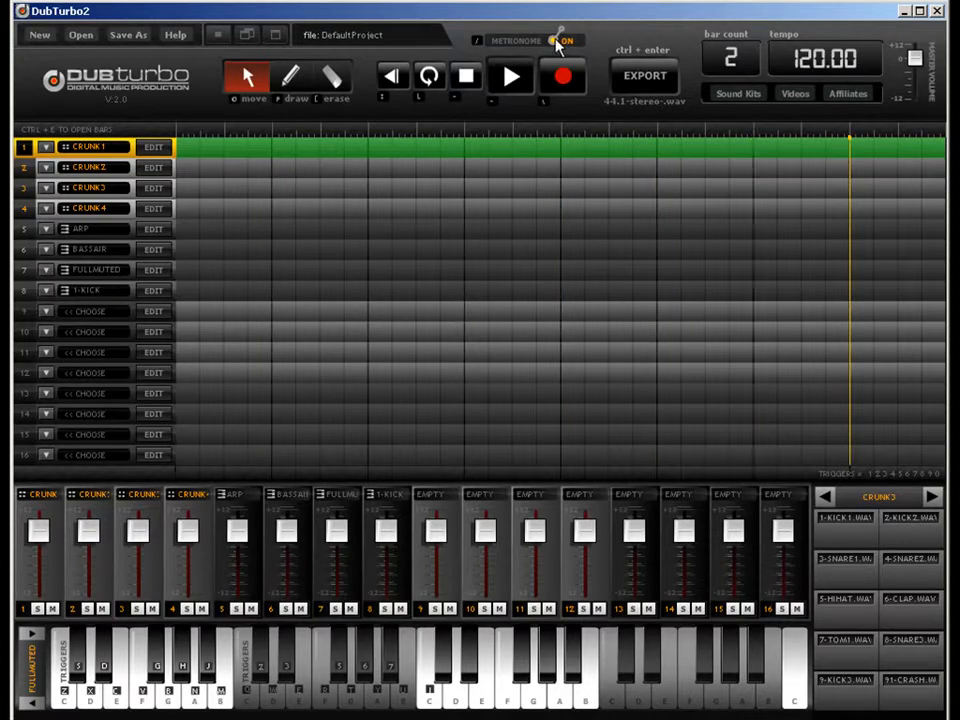
# Step: Set the project tempo to 101
pyautogui.click(797, 58)
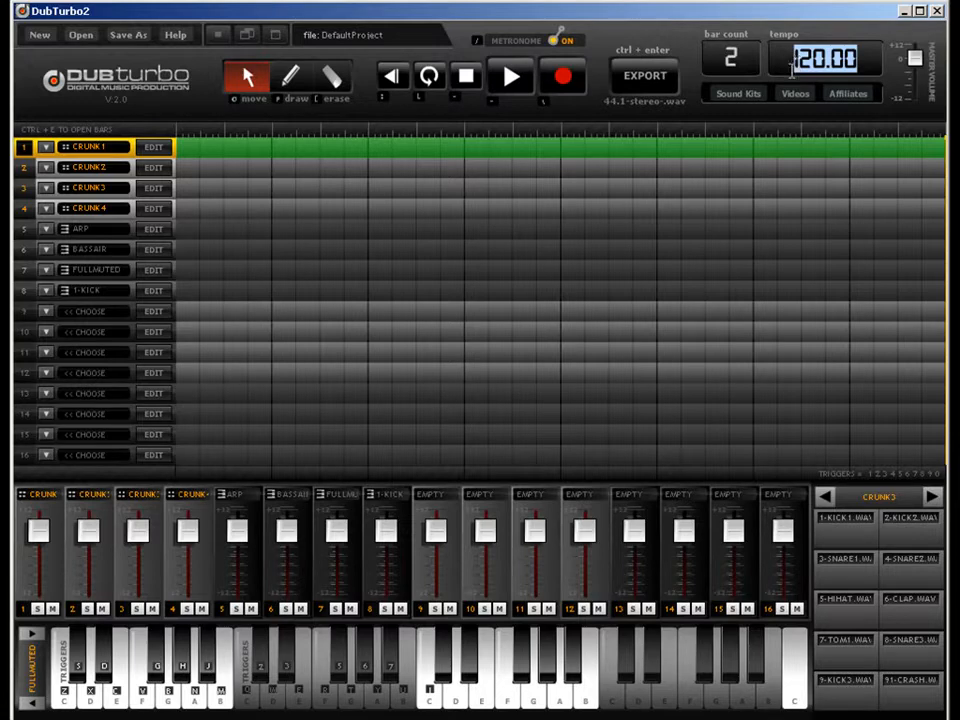
pyautogui.write('101')
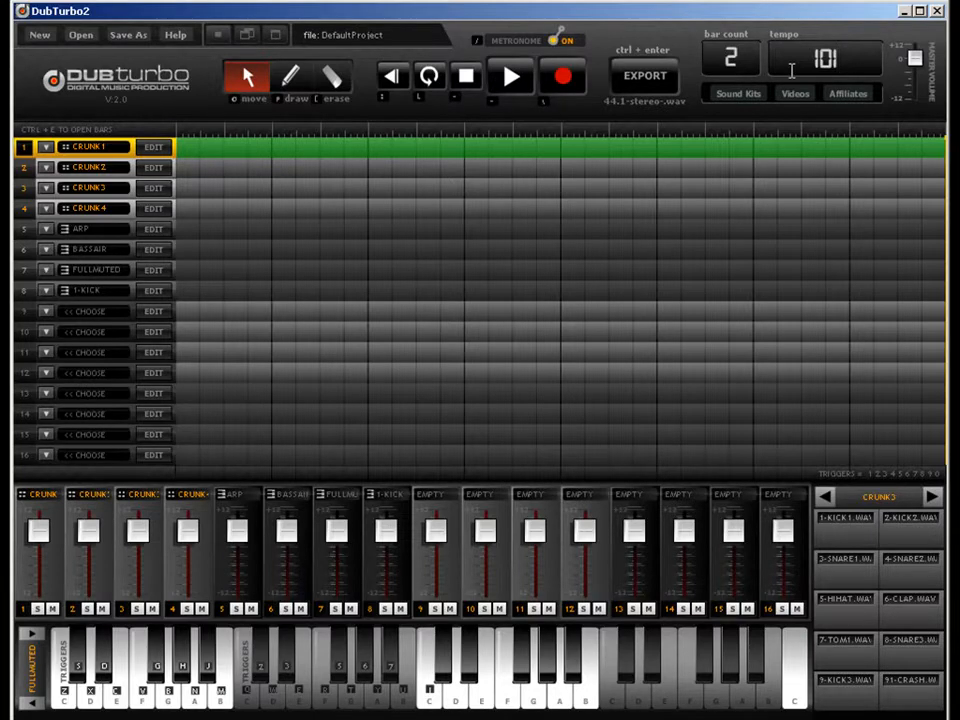
pyautogui.press('Return')
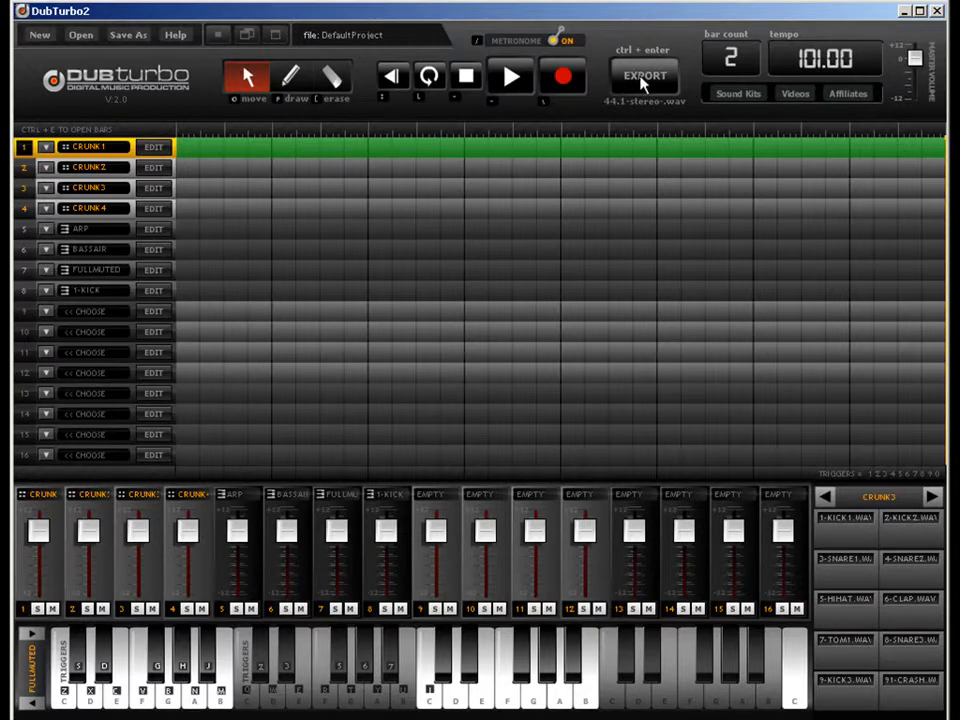
# Step: Set the project's bar count to 199
pyautogui.doubleClick(731, 57)
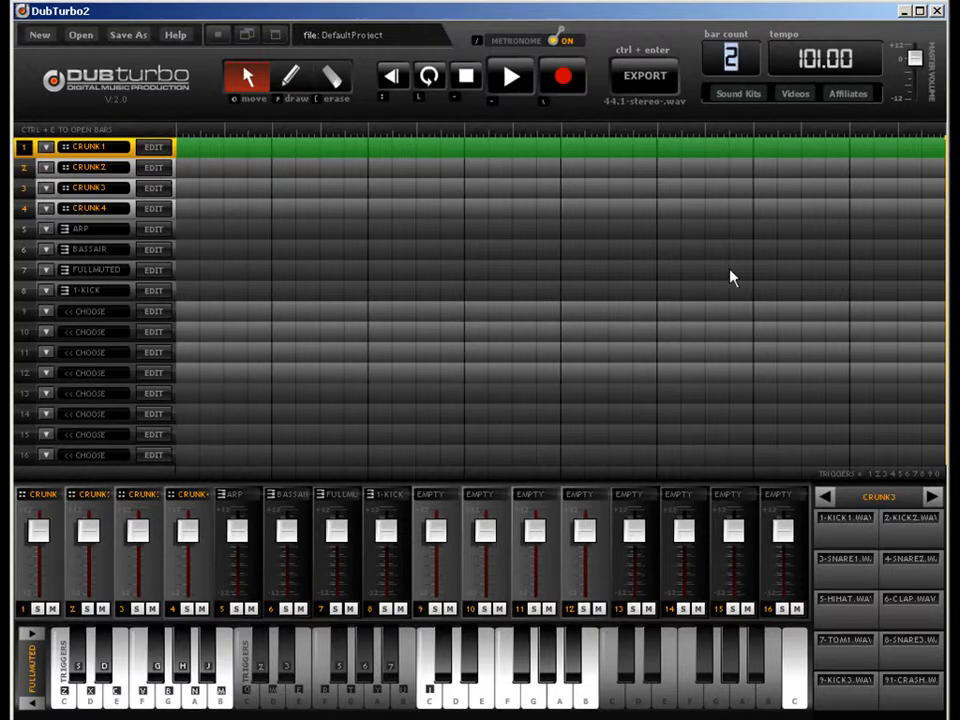
pyautogui.write('199')
pyautogui.press('Return')
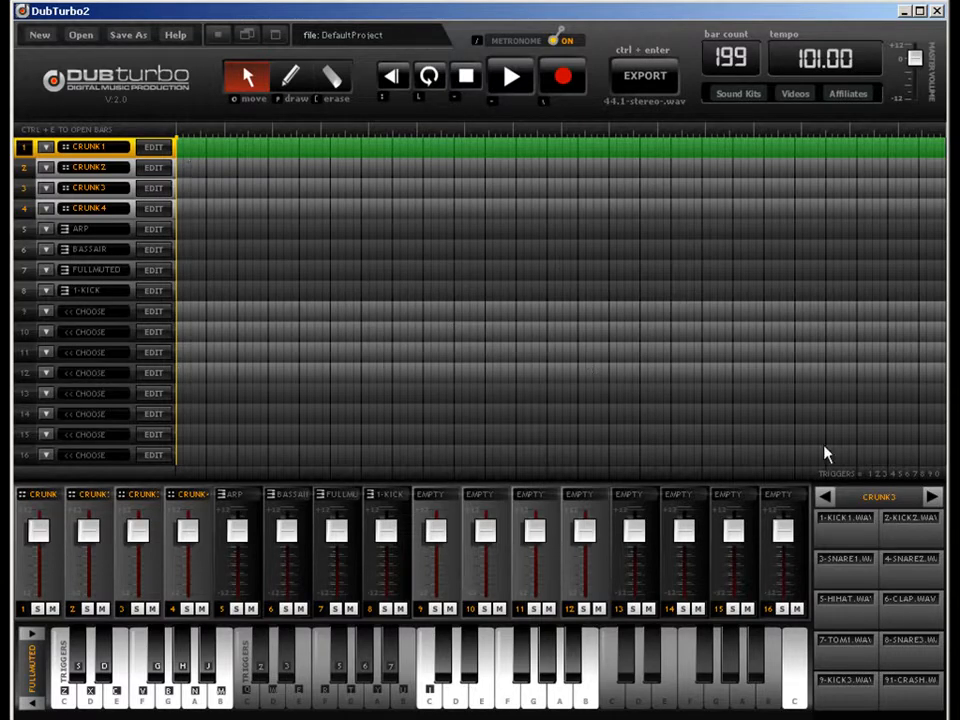
# Step: Try a bar count of 100, change it to 63, and select the CRUNK2 track
pyautogui.click(745, 60)
pyautogui.write('2')
pyautogui.press('BackSpace')
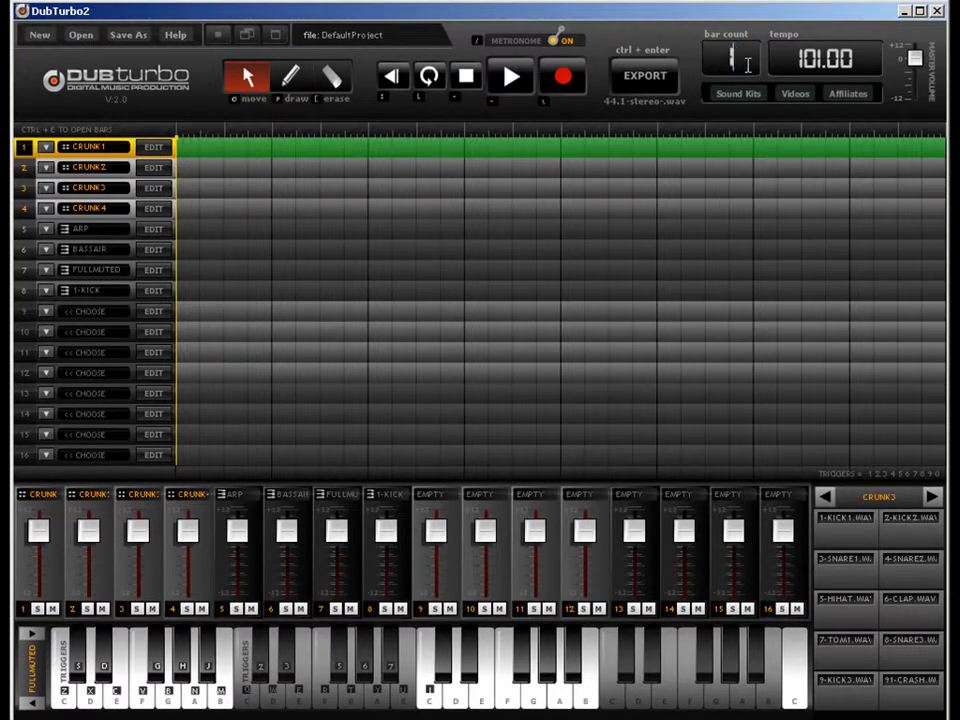
pyautogui.write('199')
pyautogui.press('BackSpace')
pyautogui.press('BackSpace')
pyautogui.press('BackSpace')
pyautogui.write('100')
pyautogui.doubleClick(748, 64)
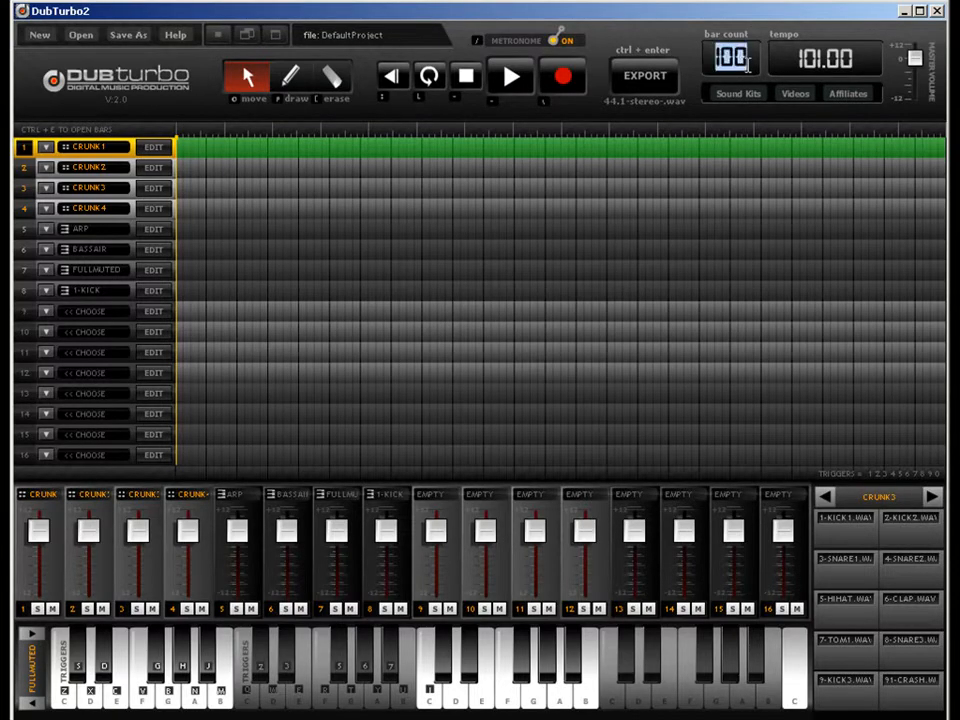
pyautogui.write('63')
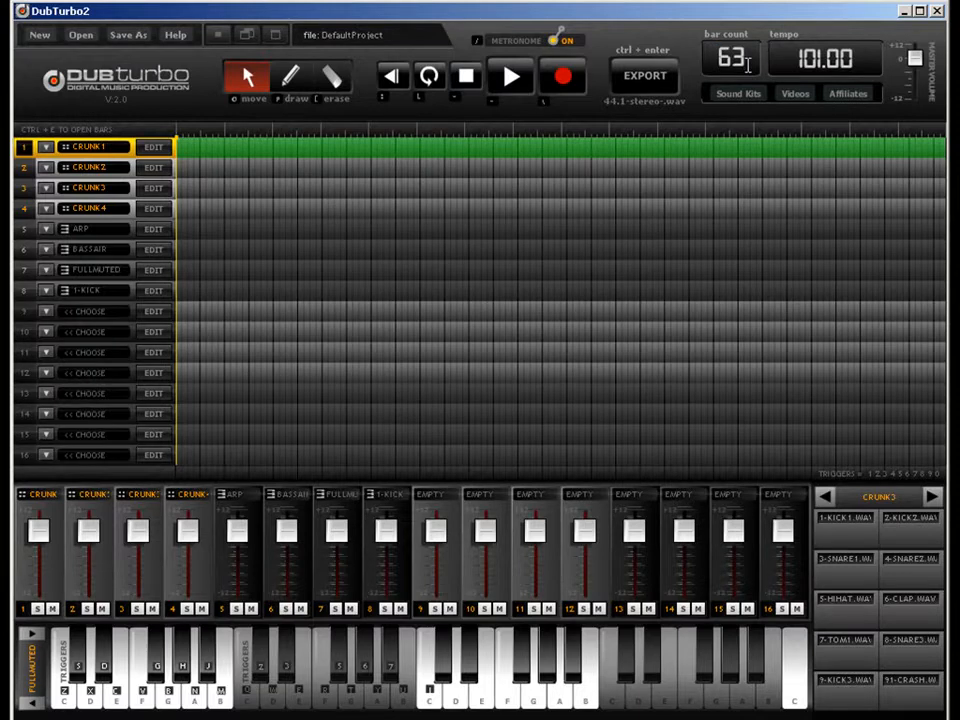
pyautogui.doubleClick(747, 65)
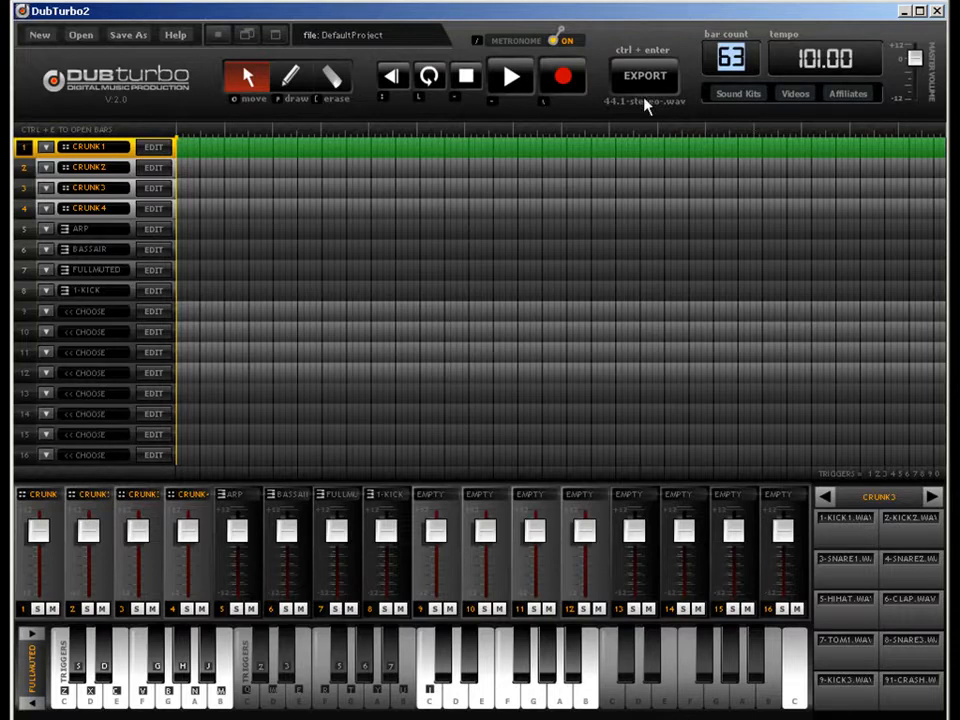
pyautogui.click(560, 165)
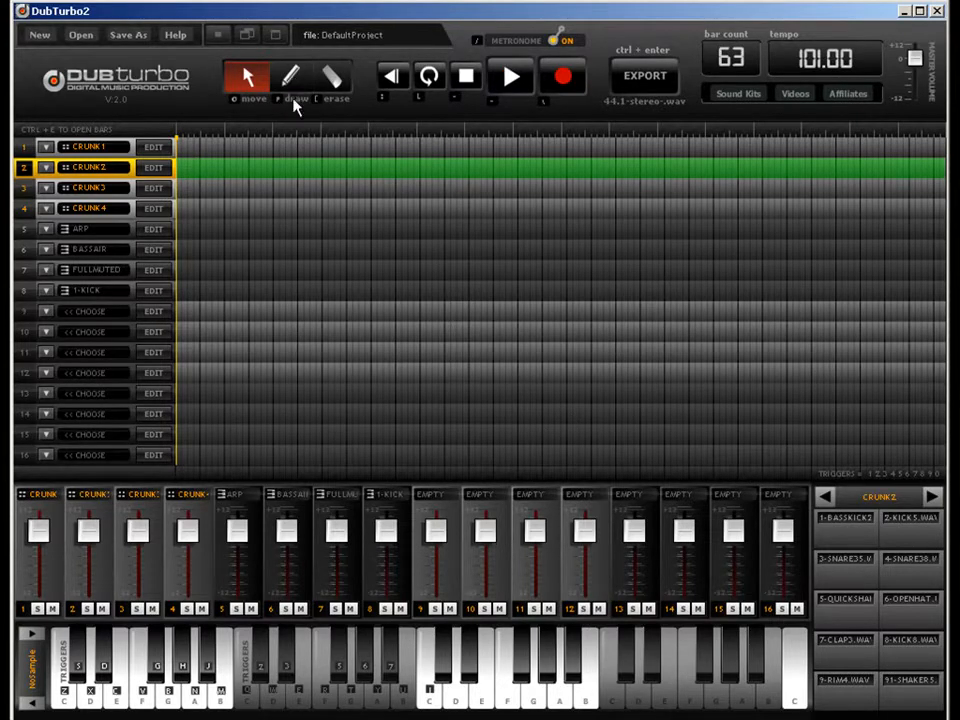
# Step: Switch back and forth between the draw, move and erase tools
pyautogui.press('r')
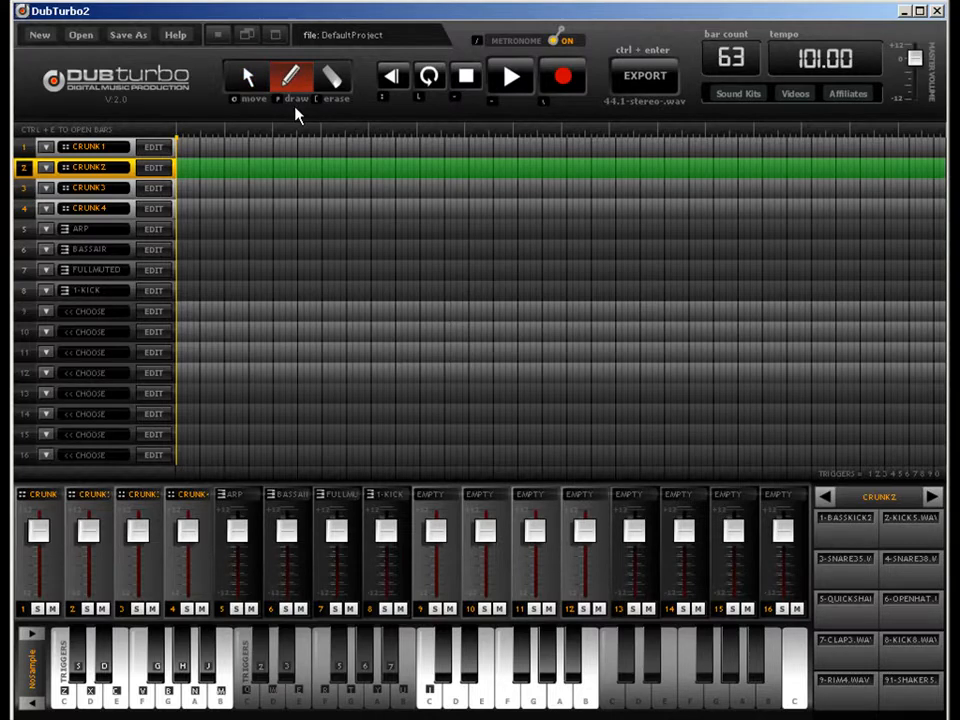
pyautogui.press('c')
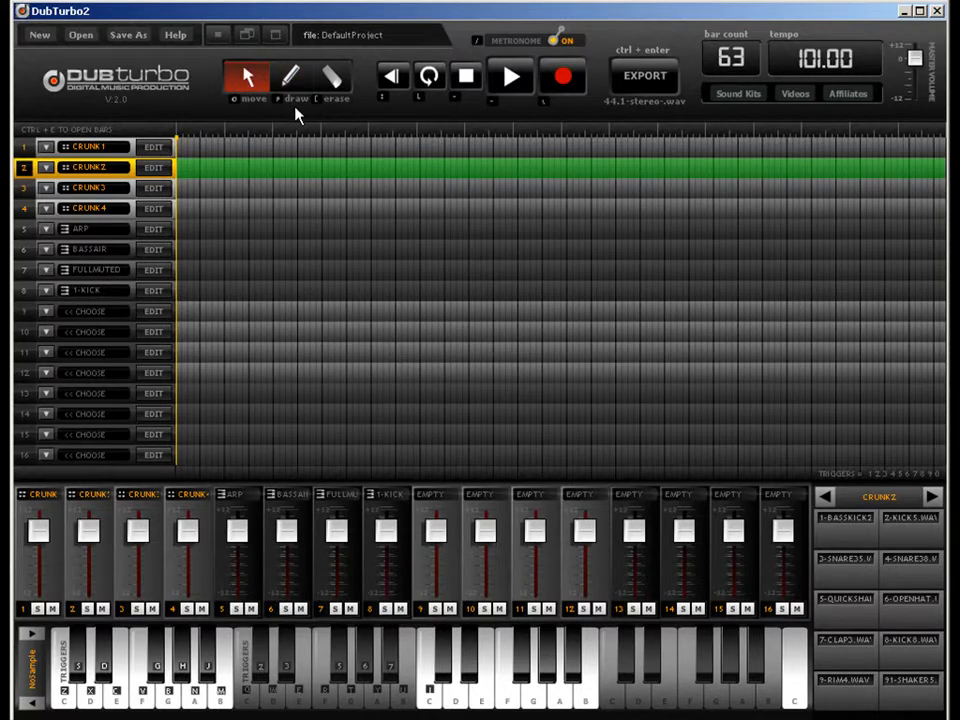
pyautogui.press('e')
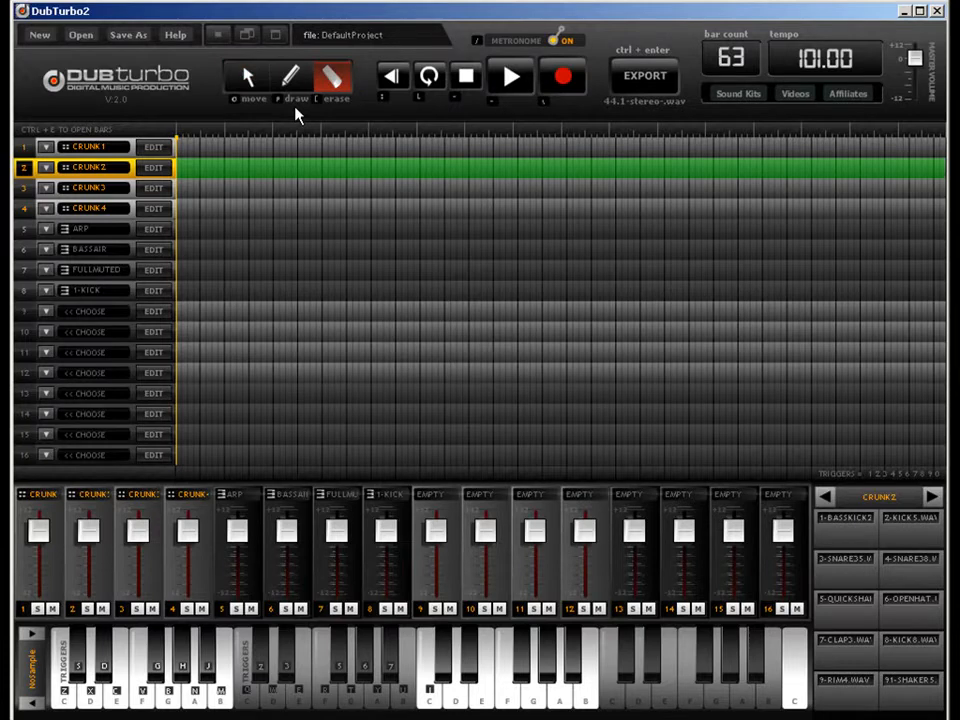
pyautogui.press('c')
pyautogui.press('e')
pyautogui.press('c')
pyautogui.press('e')
pyautogui.press('o')
pyautogui.press('[')
# Step: Turn looping on and extend the loop region over about the first nine bars
pyautogui.press('l')
pyautogui.press('l')
pyautogui.press('l')
pyautogui.press('l')
pyautogui.press('l')
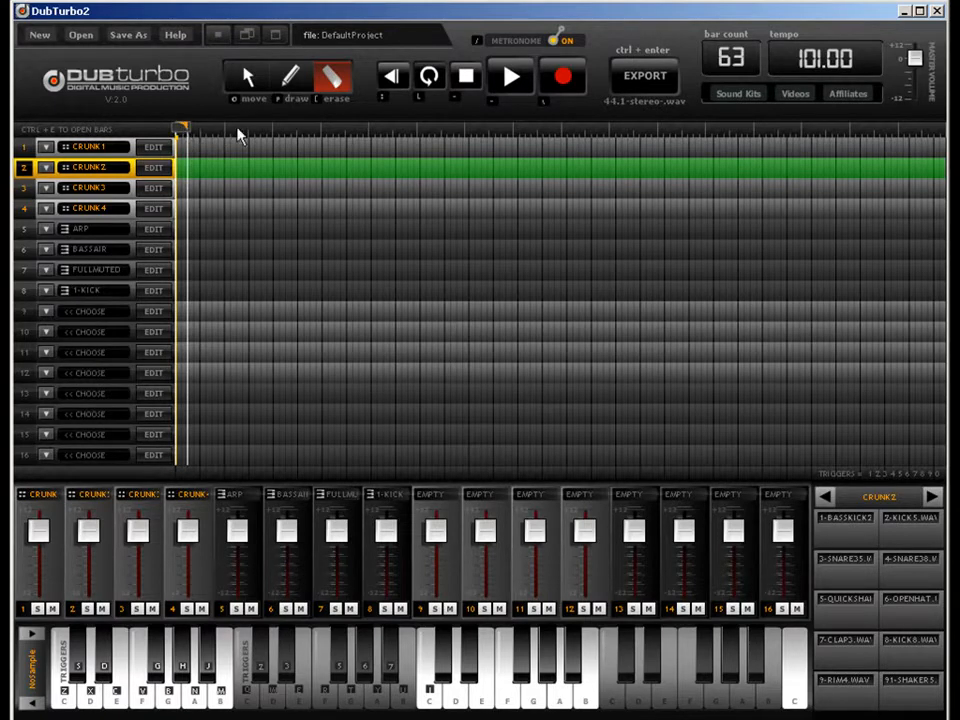
pyautogui.moveTo(176, 133)
pyautogui.mouseDown()
pyautogui.moveTo(315, 133)
pyautogui.moveTo(282, 133)
pyautogui.mouseUp()
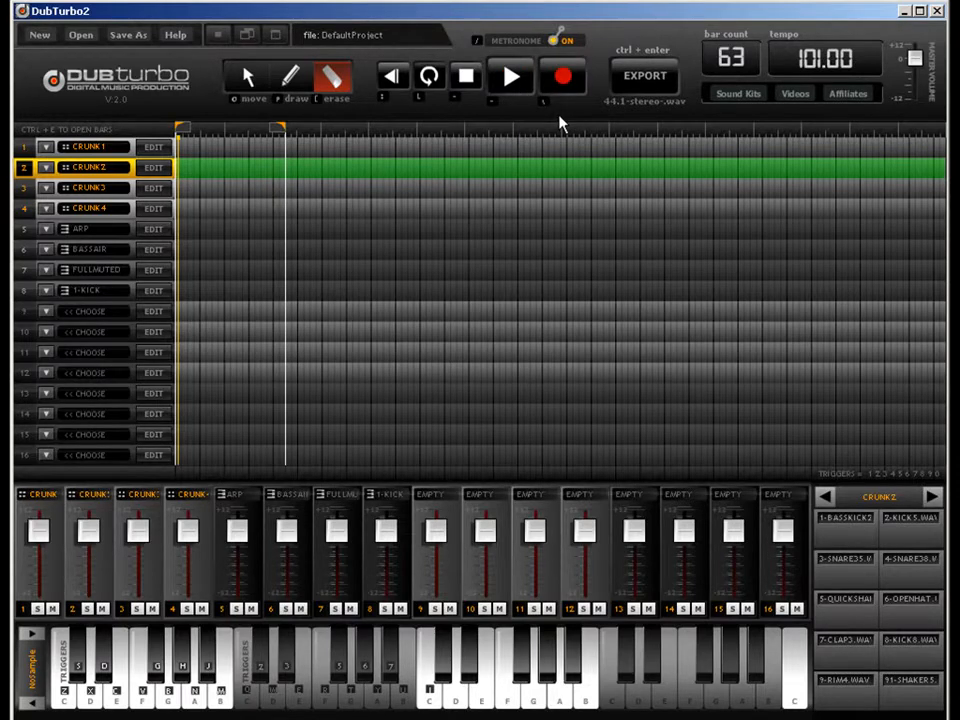
# Step: Arm recording and draw a one-bar block at bar 2 of the CRUNK1 track
pyautogui.press('a')
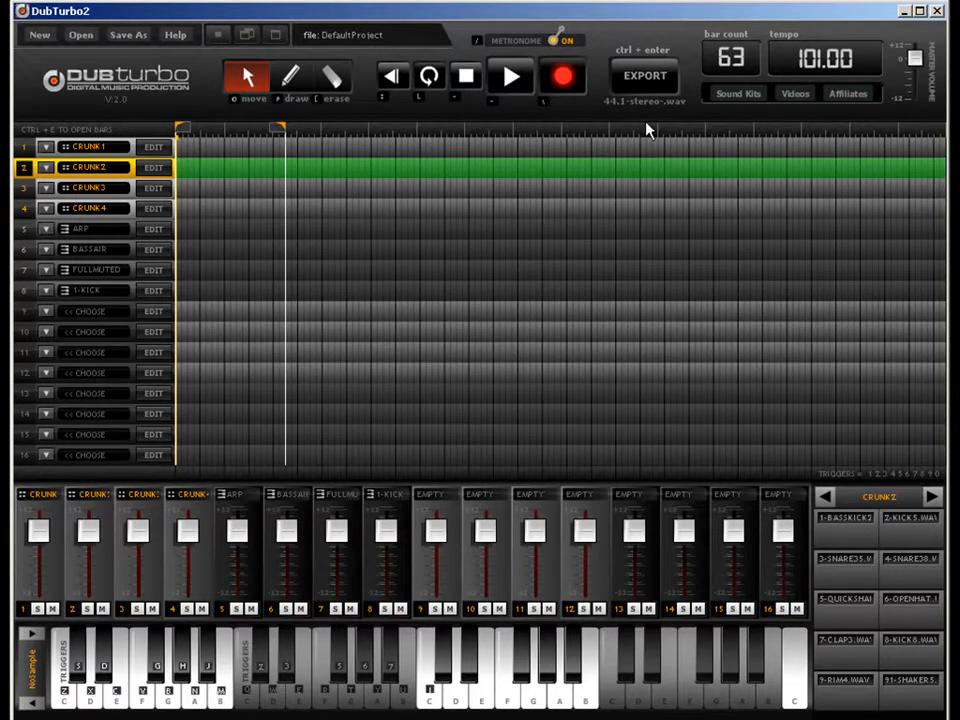
pyautogui.click(297, 88)
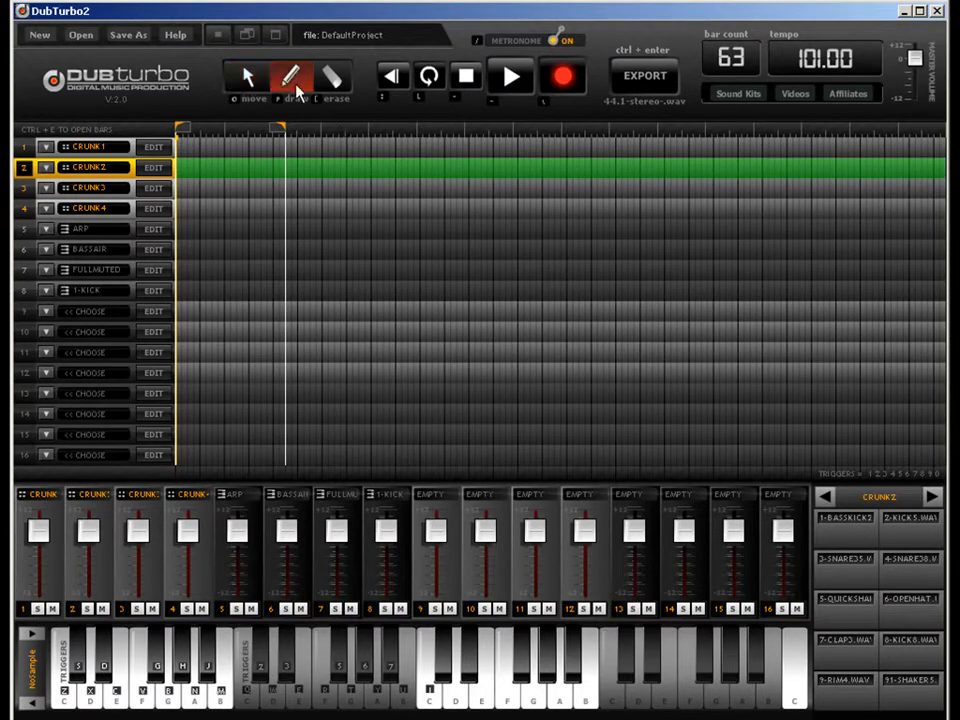
pyautogui.click(193, 150)
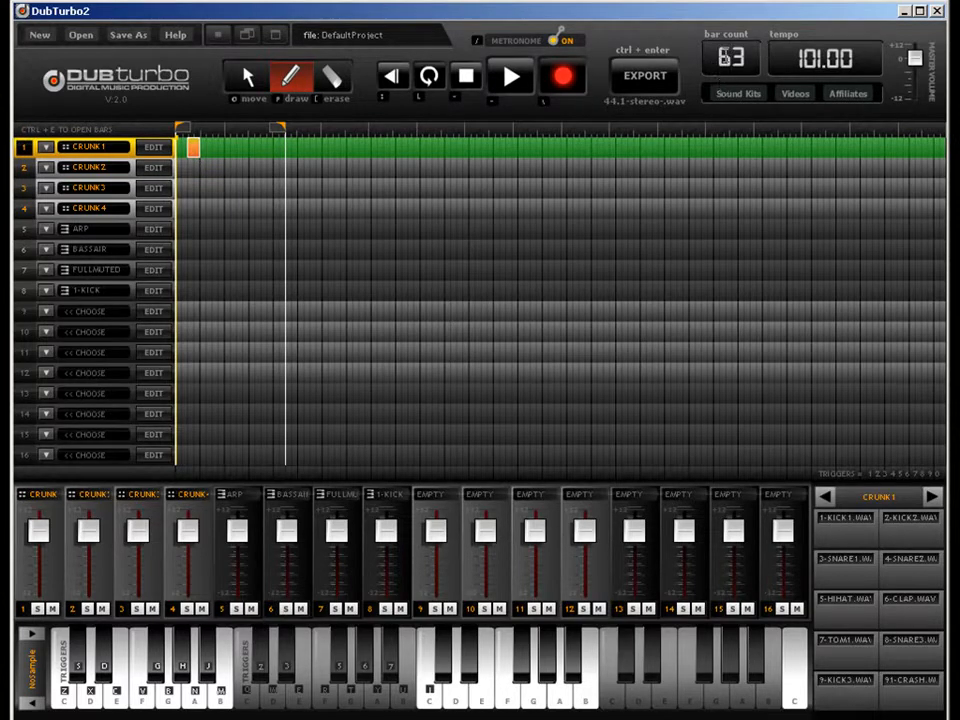
# Step: Set the bar count to 2 and erase the block in bar 2 of the CRUNK1 track
pyautogui.moveTo(747, 55); pyautogui.dragTo(670, 42)
pyautogui.write('2')
pyautogui.press('Return')
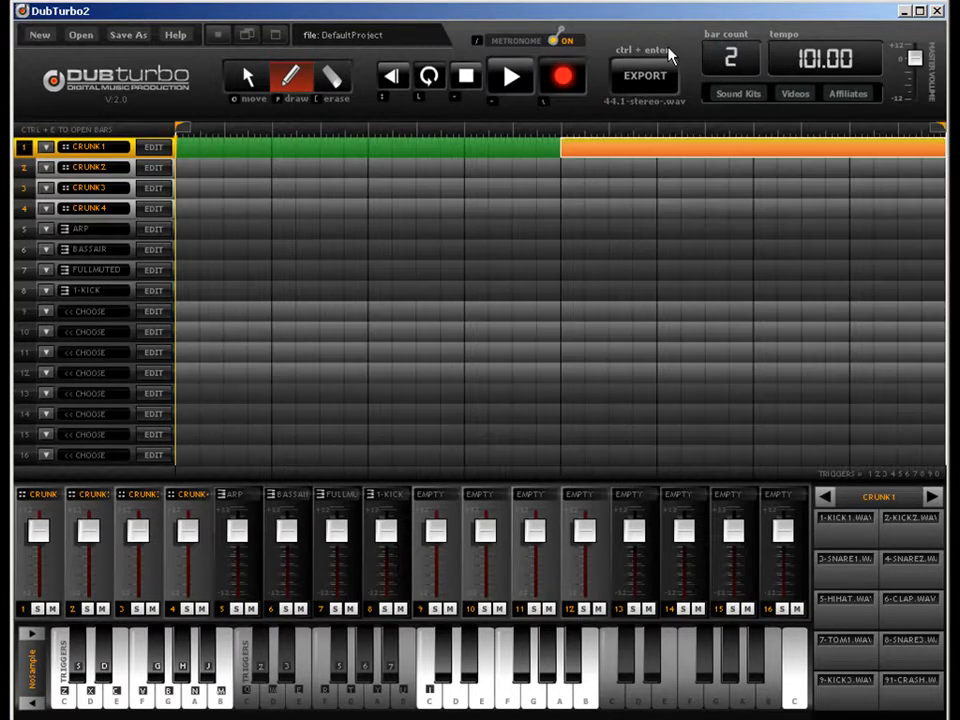
pyautogui.click(333, 78)
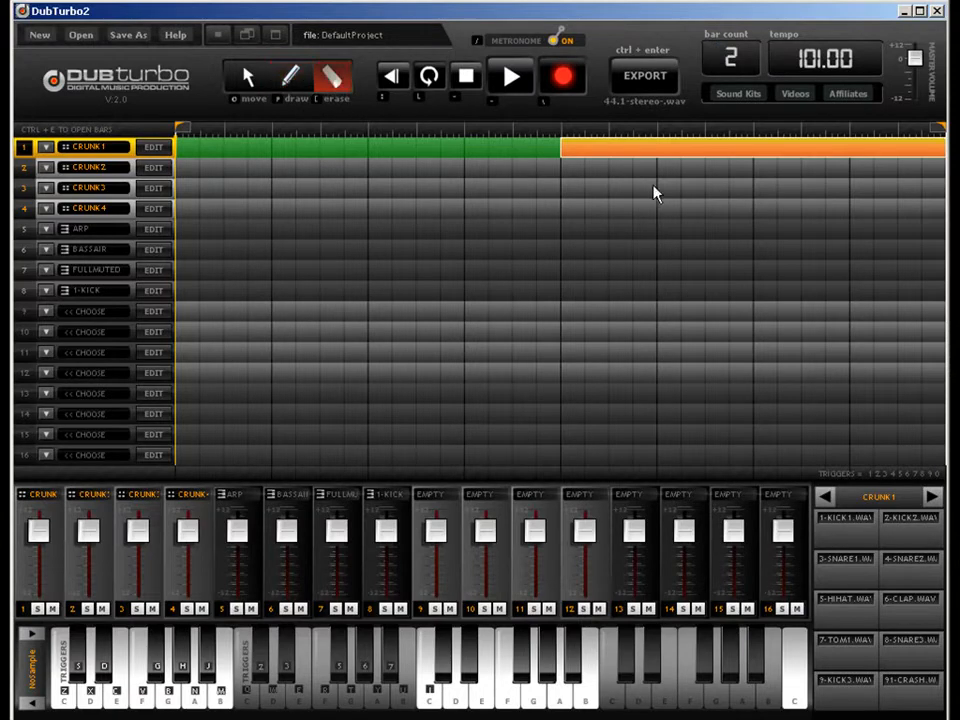
pyautogui.click(663, 150)
# Step: Draw blocks filling both bars of the CRUNK1 and CRUNK2 tracks
pyautogui.click(288, 84)
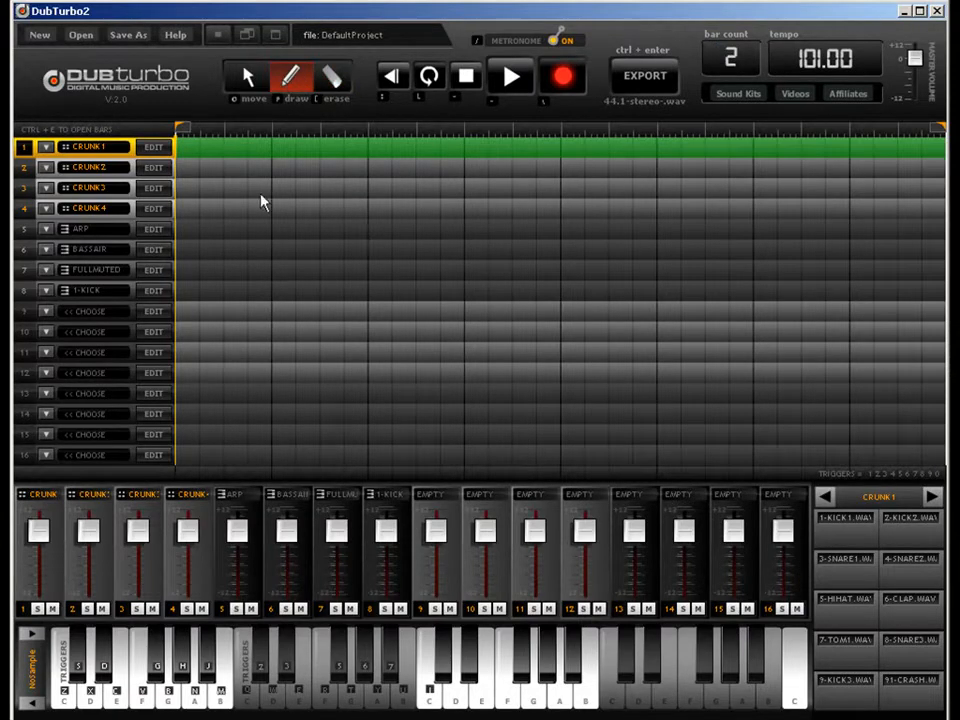
pyautogui.click(224, 154)
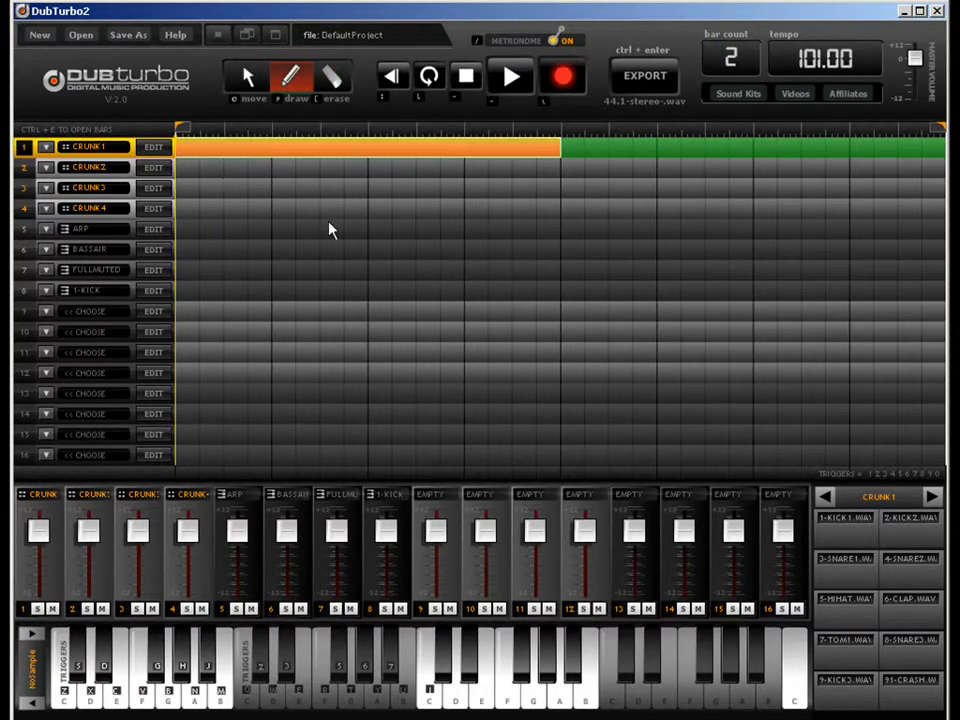
pyautogui.click(339, 168)
pyautogui.click(849, 168)
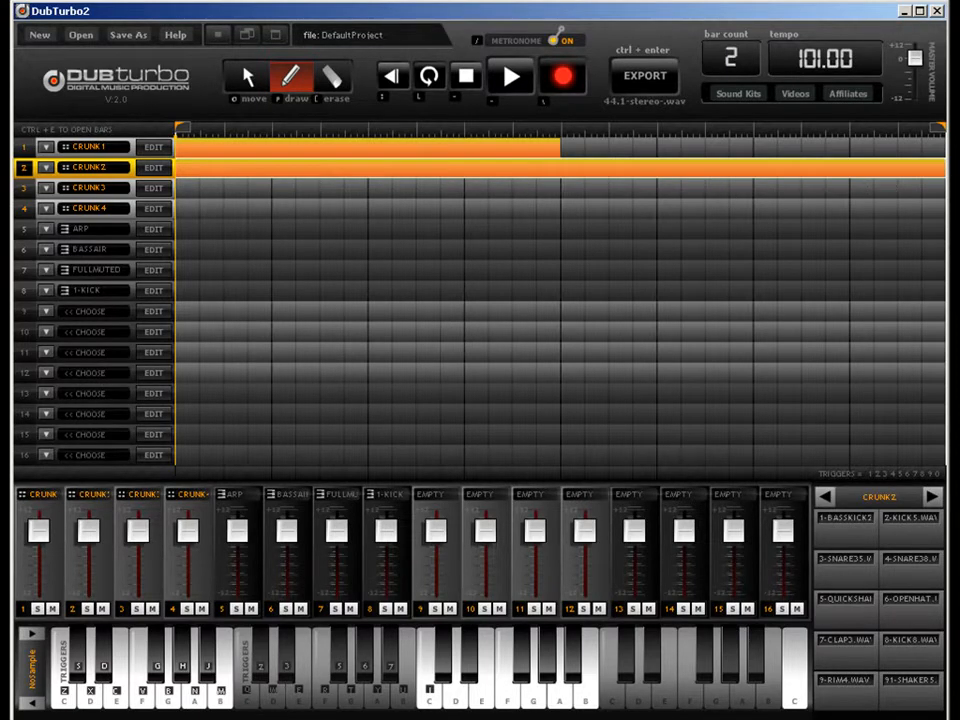
pyautogui.click(281, 153)
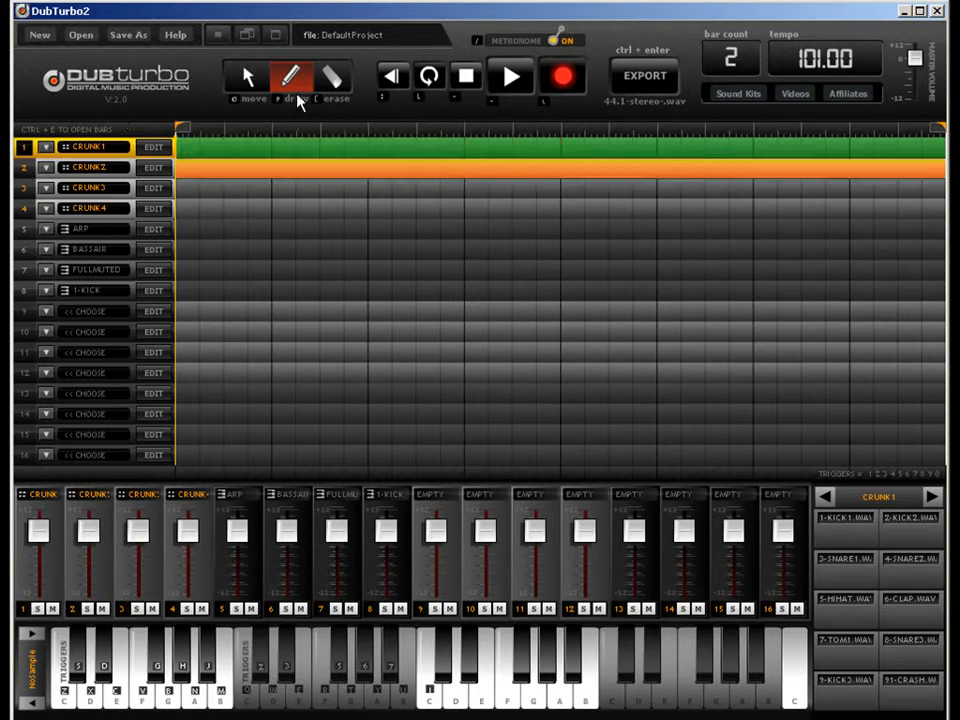
pyautogui.click(780, 141)
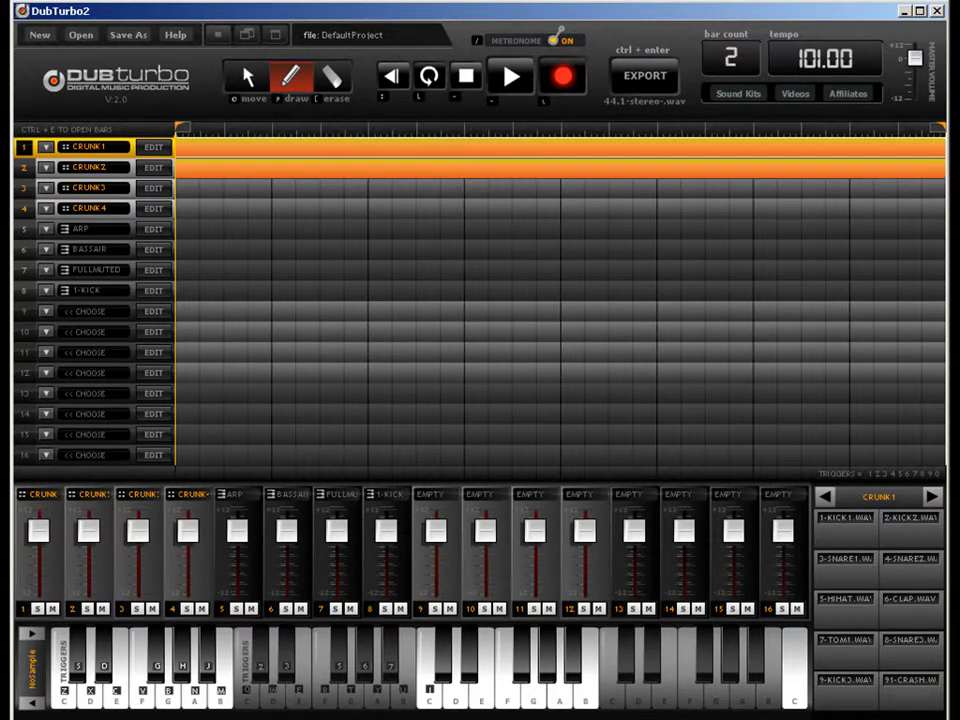
# Step: Open the CRUNK1 track's block in the drum editor
pyautogui.click(249, 79)
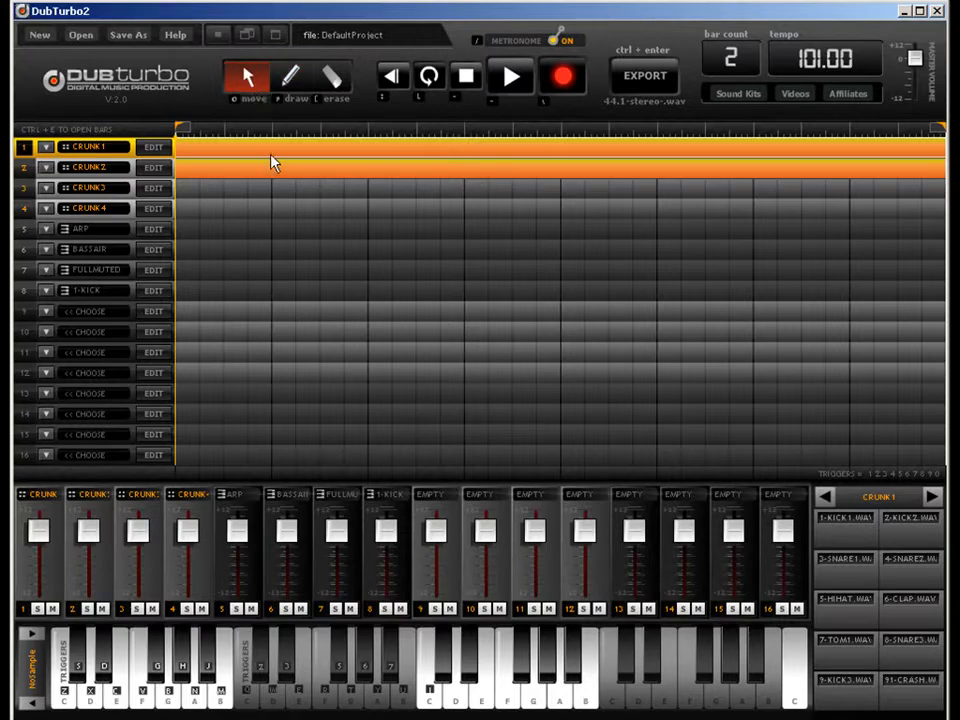
pyautogui.doubleClick(272, 163)
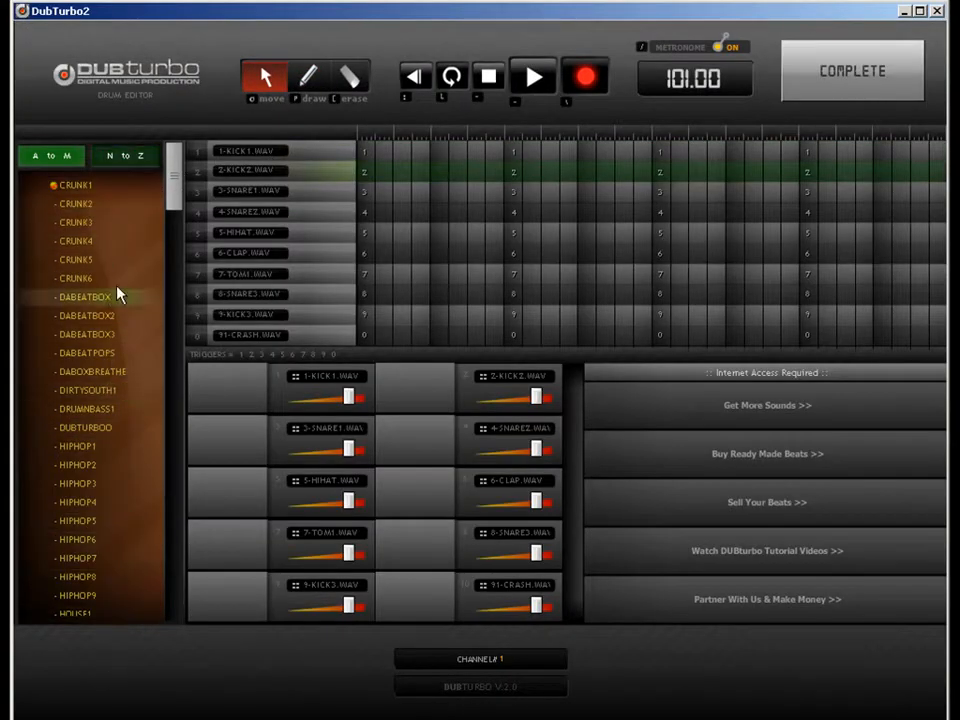
# Step: Browse the A to M and N to Z drum kits and load the HIPHOP4 kit on channel 1
pyautogui.click(123, 160)
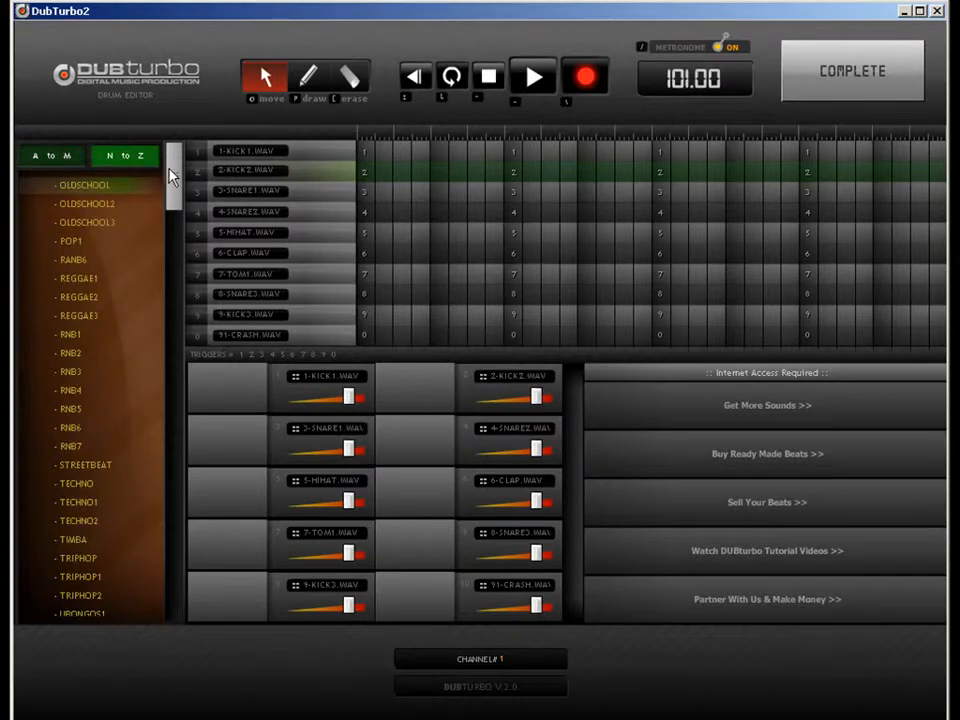
pyautogui.moveTo(170, 176); pyautogui.dragTo(178, 450)
pyautogui.click(150, 153)
pyautogui.click(47, 155)
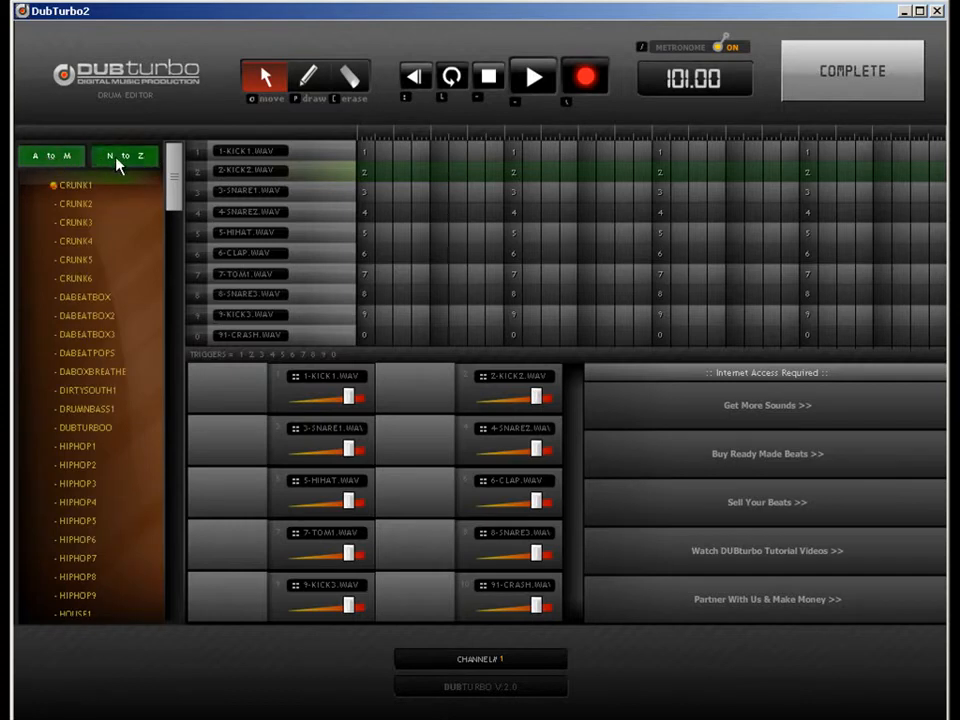
pyautogui.click(117, 160)
pyautogui.click(55, 157)
pyautogui.moveTo(178, 175); pyautogui.dragTo(180, 118)
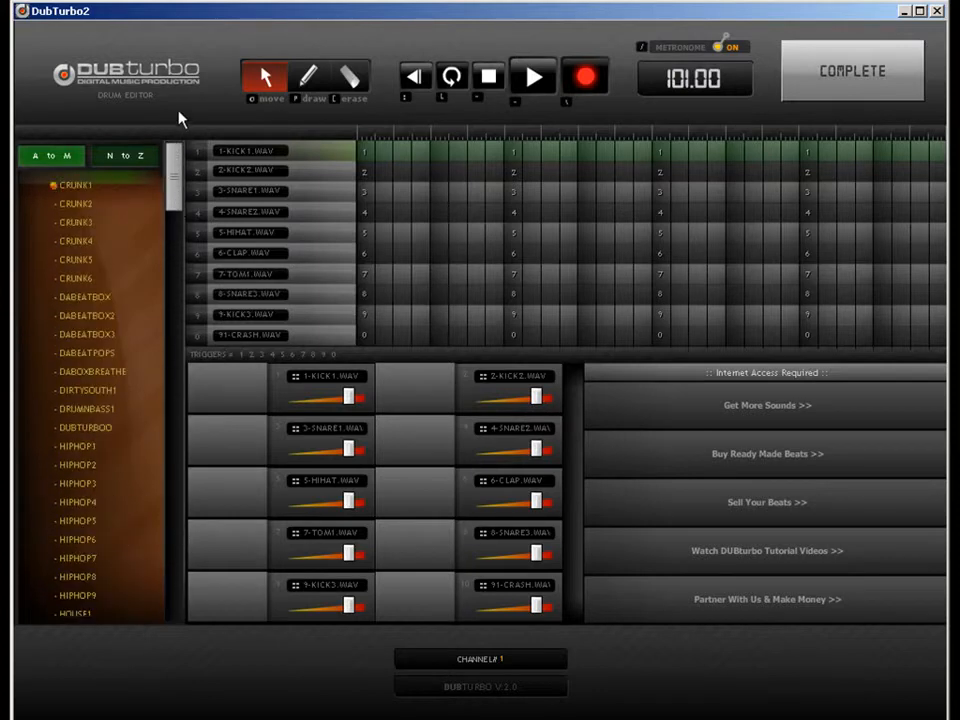
pyautogui.click(135, 155)
pyautogui.click(55, 157)
pyautogui.click(88, 503)
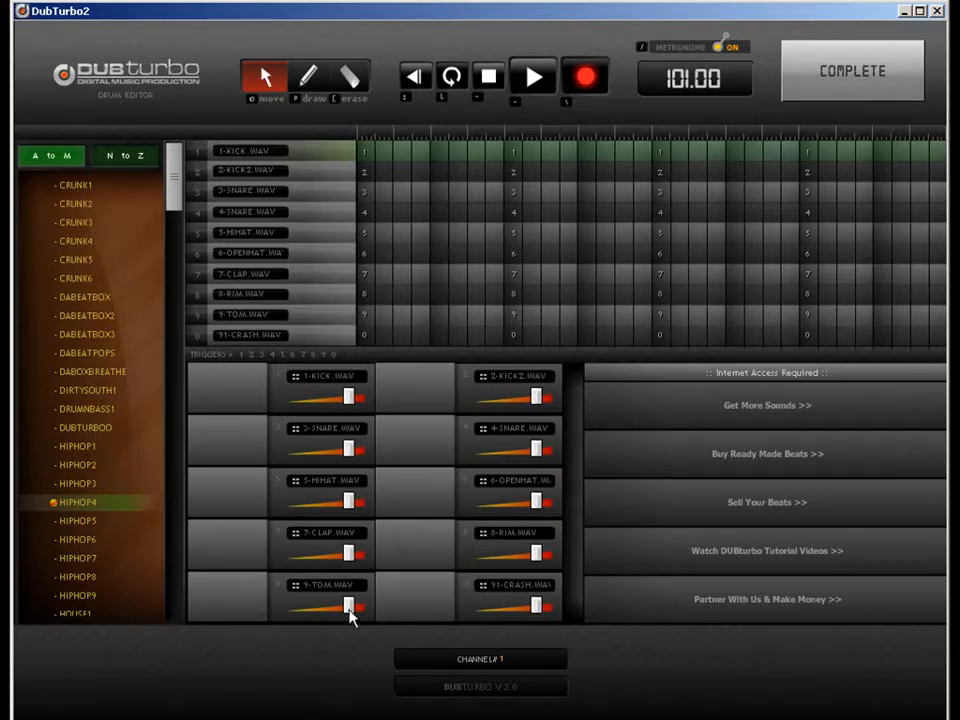
# Step: Lower the volume of the 9-TOM.WAV pad slightly and audition several of the kit's drum sounds
pyautogui.moveTo(348, 609)
pyautogui.mouseDown()
pyautogui.moveTo(327, 609)
pyautogui.moveTo(345, 609)
pyautogui.moveTo(336, 609)
pyautogui.mouseUp()
pyautogui.press('2')
pyautogui.press('3')
pyautogui.press('5')
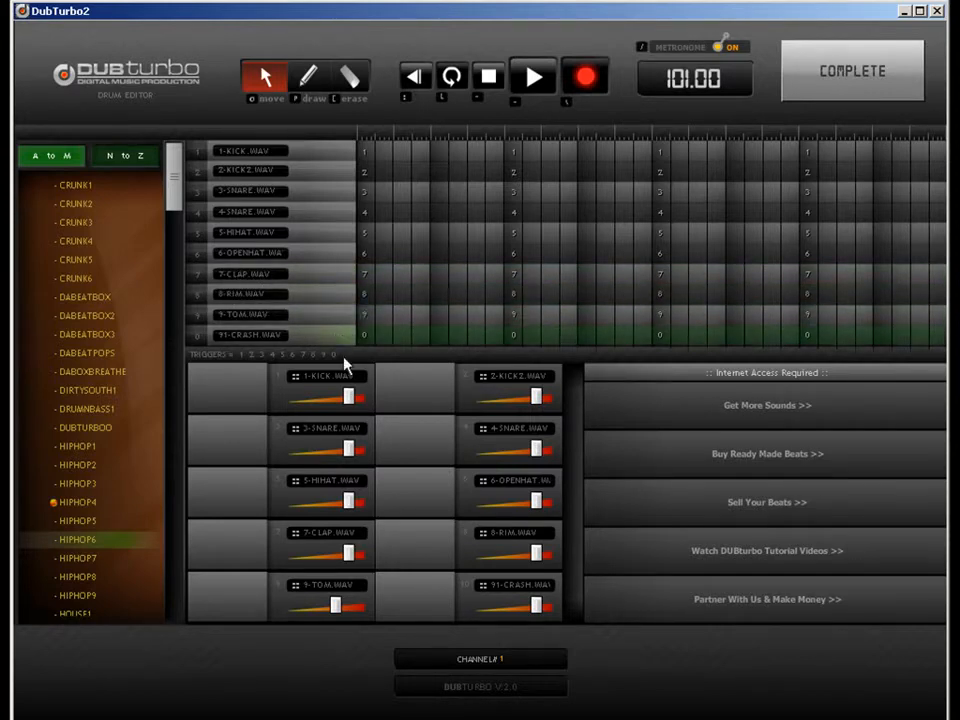
# Step: Draw 1-KICK.WAV hits on grid steps 1, 7, 16, 17, 19 and 23, and 3-SNARE.WAV hits on steps 5, 13, 21 and 29
pyautogui.press('p')
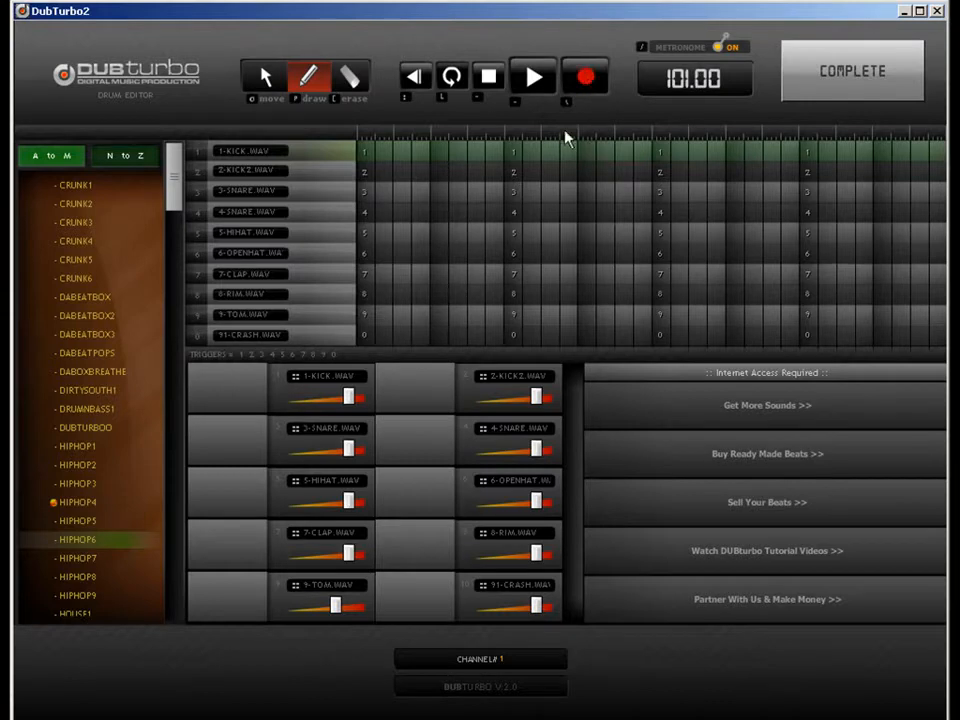
pyautogui.click(366, 153)
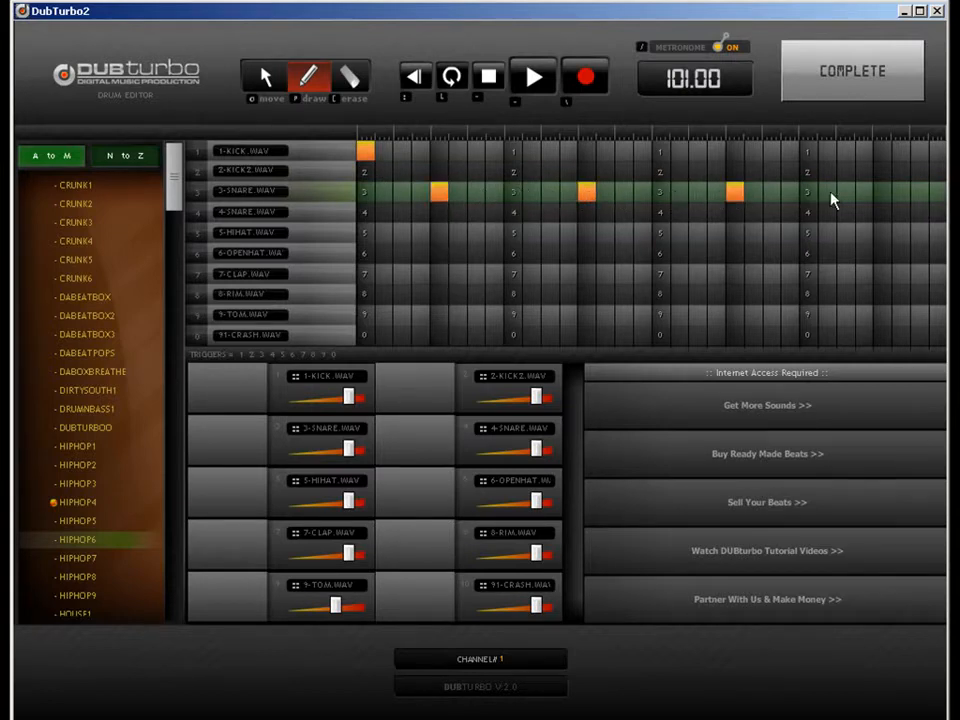
pyautogui.click(885, 193)
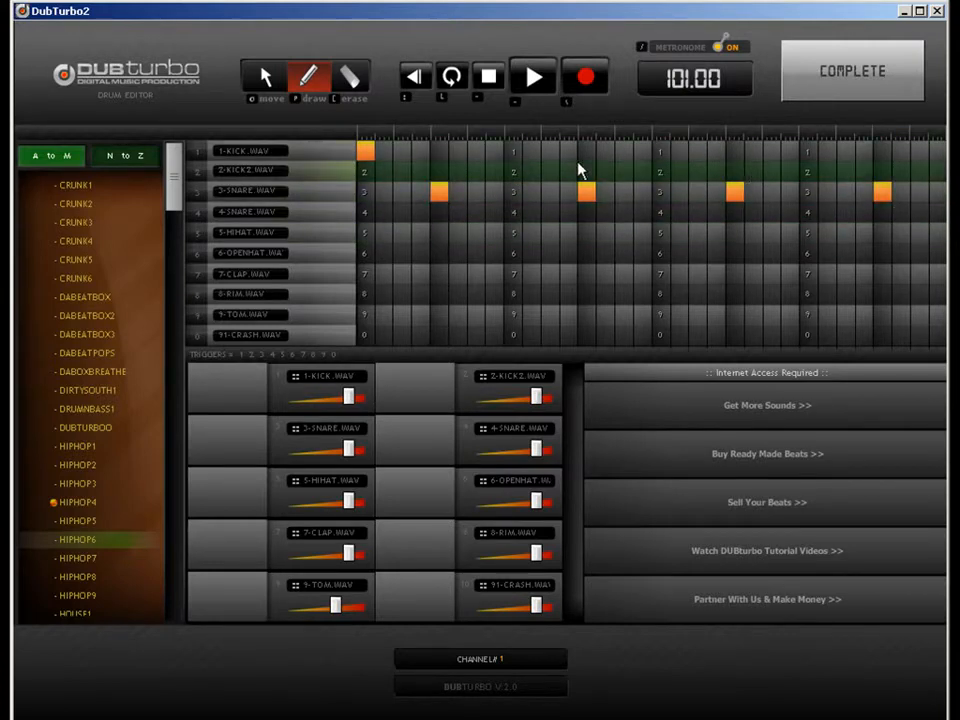
pyautogui.click(477, 151)
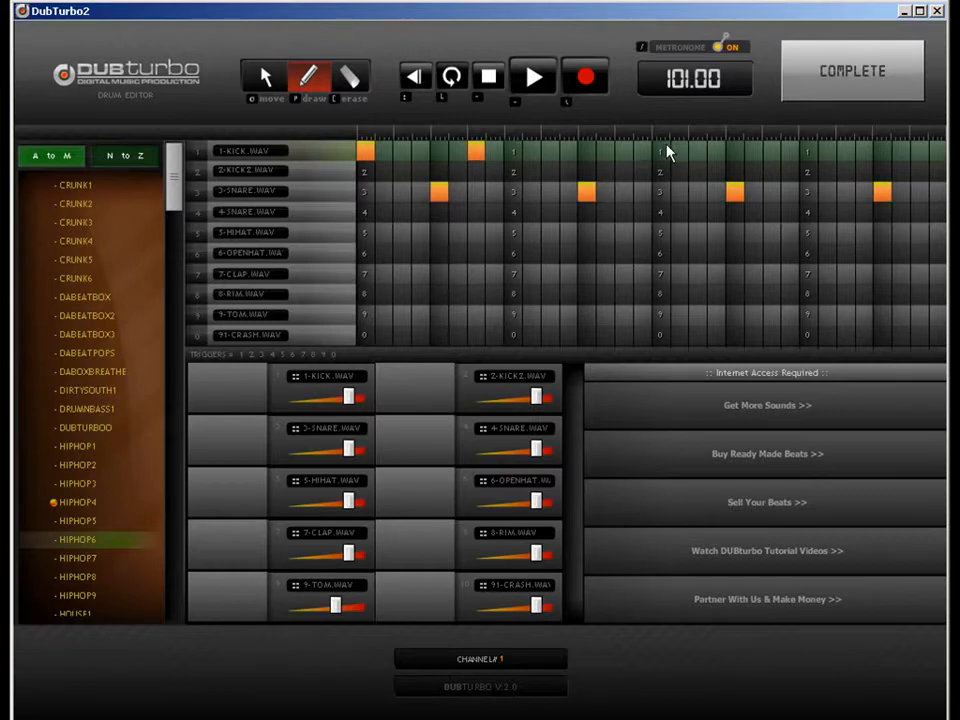
pyautogui.click(773, 154)
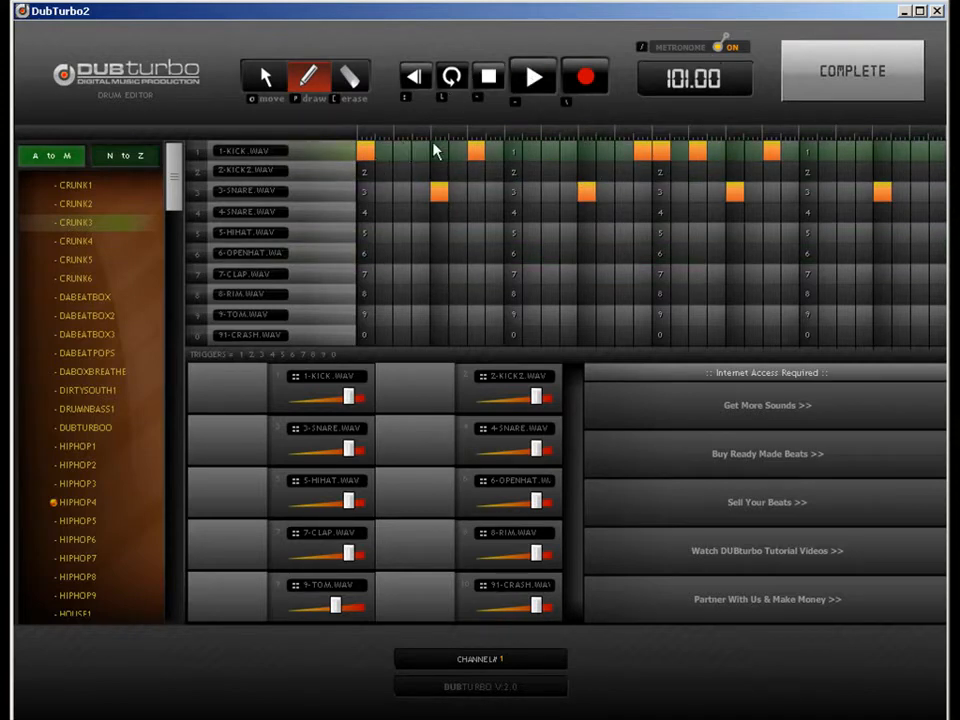
pyautogui.click(663, 152)
# Step: Clear the project tempo in the arrangement, reopen the HIPHOP4 track's block in the drum editor and re-enter the tempo as 101
pyautogui.click(825, 84)
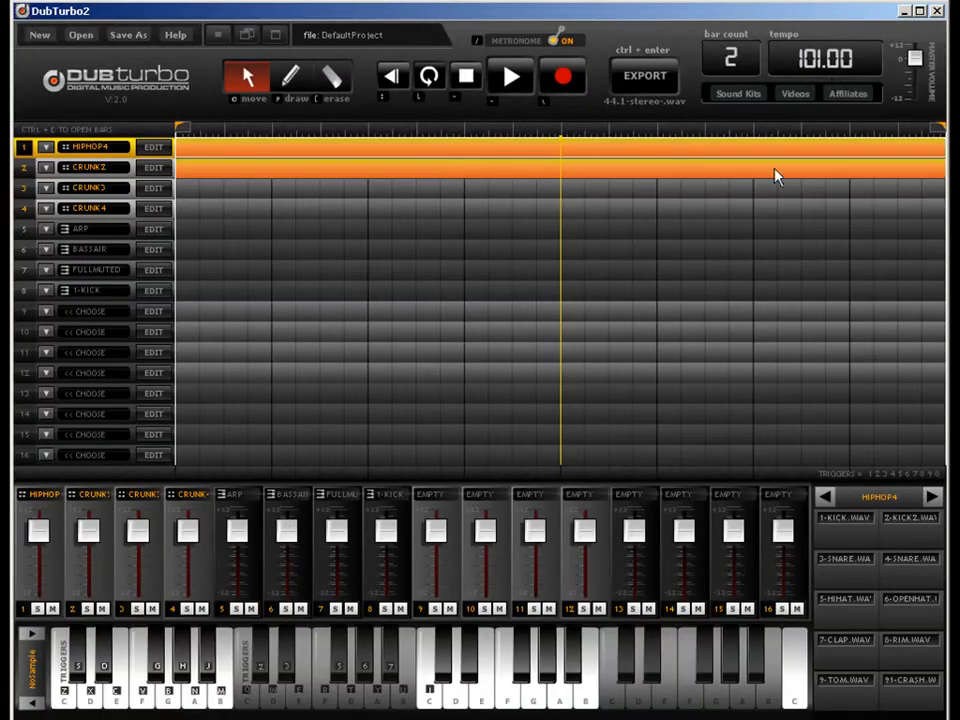
pyautogui.click(825, 60)
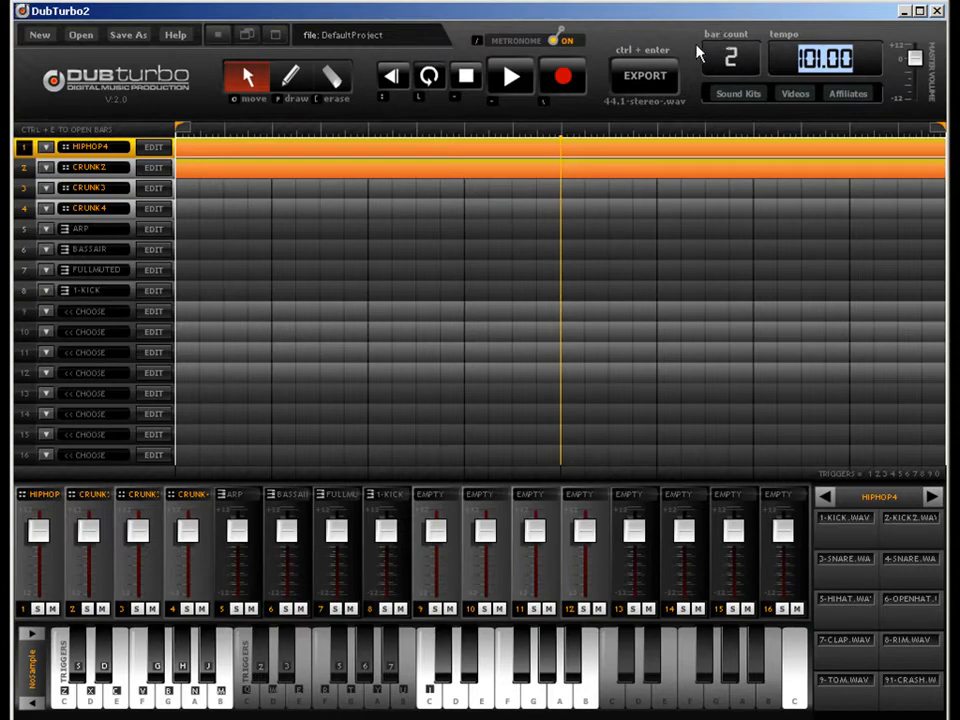
pyautogui.press('BackSpace')
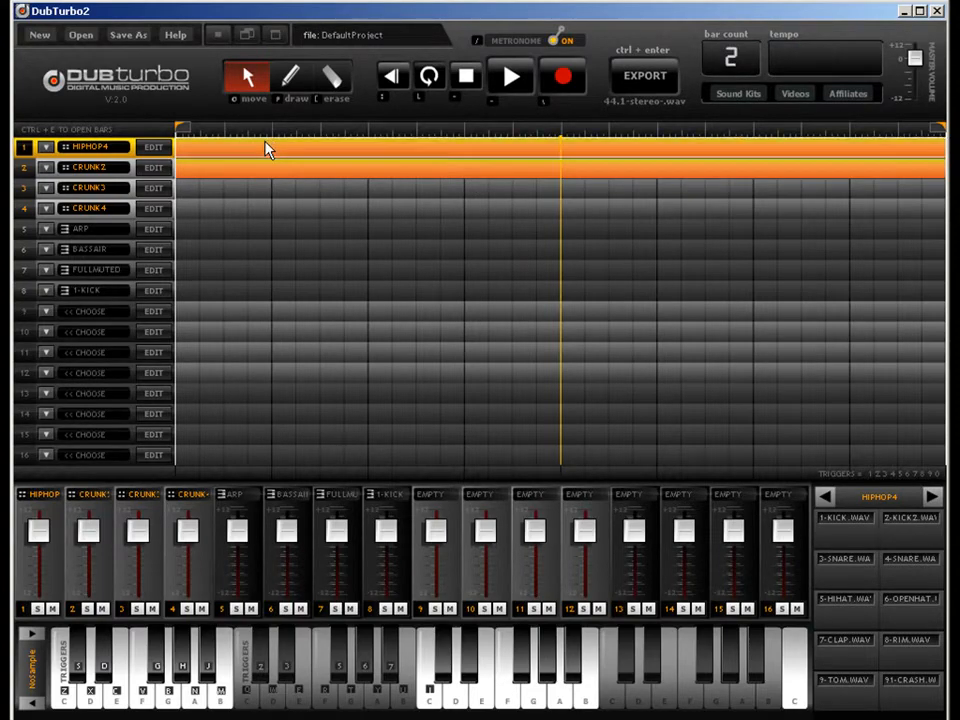
pyautogui.doubleClick(265, 143)
pyautogui.click(677, 90)
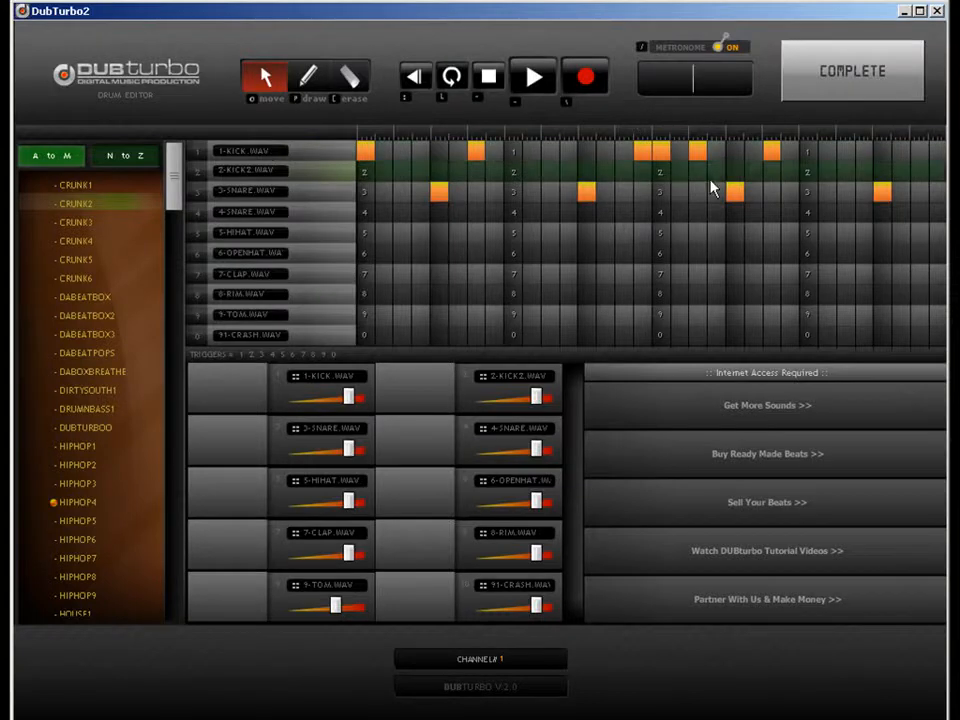
pyautogui.write('101')
pyautogui.press('Return')
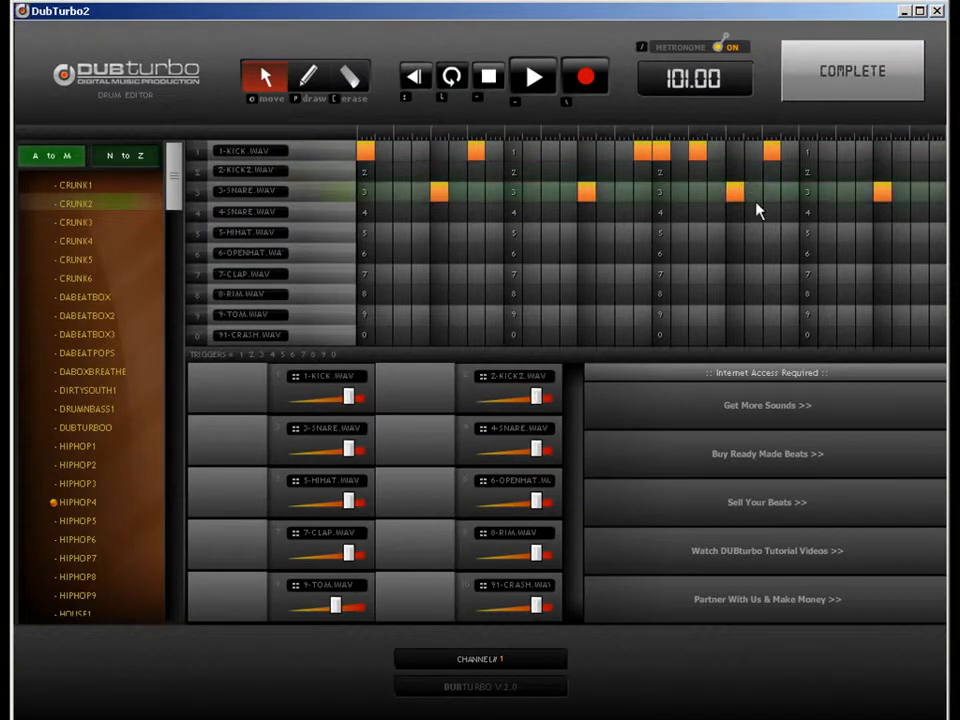
# Step: Look through the N to Z kits, and draw 5-HIHAT.WAV hits on steps 3, 7, 11, 15, 16, 17, 19, 23, 27 and 31
pyautogui.click(307, 77)
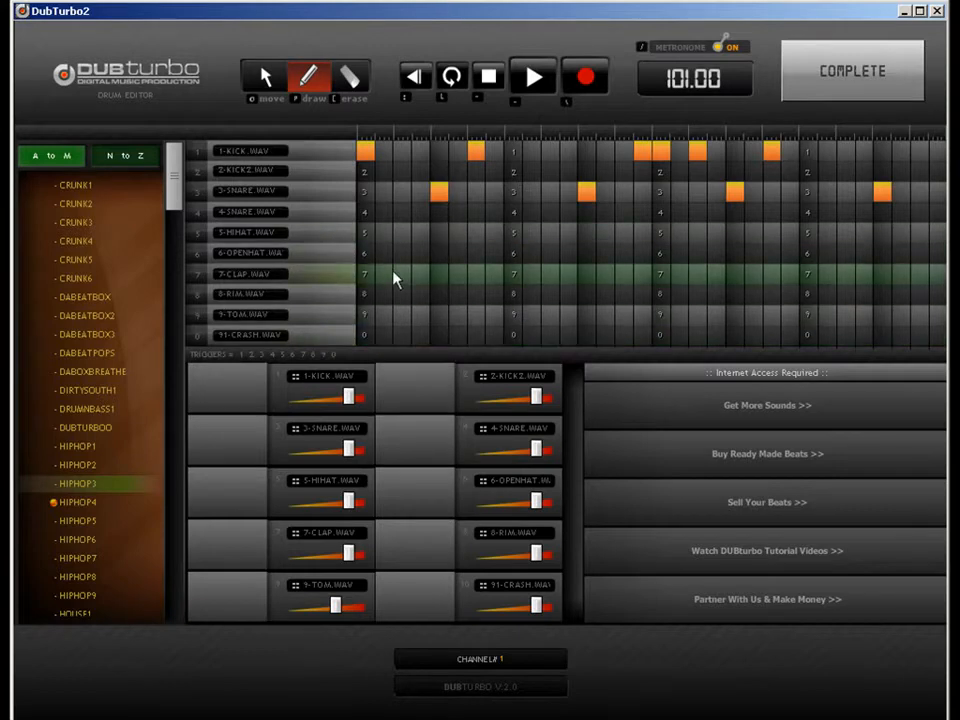
pyautogui.click(132, 160)
pyautogui.moveTo(171, 180); pyautogui.dragTo(65, 172)
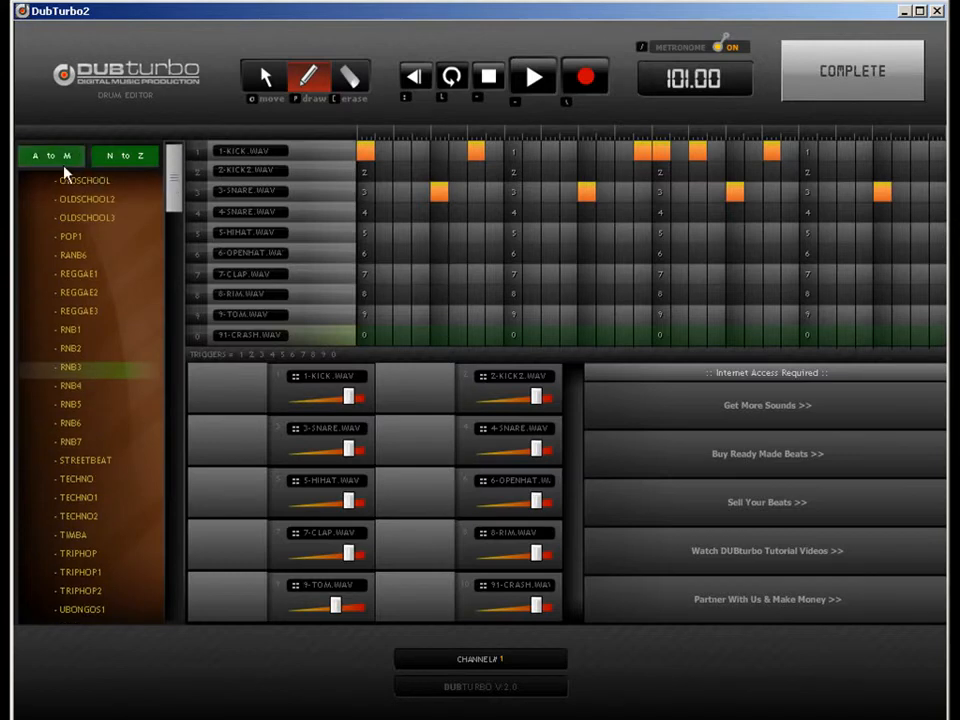
pyautogui.click(60, 156)
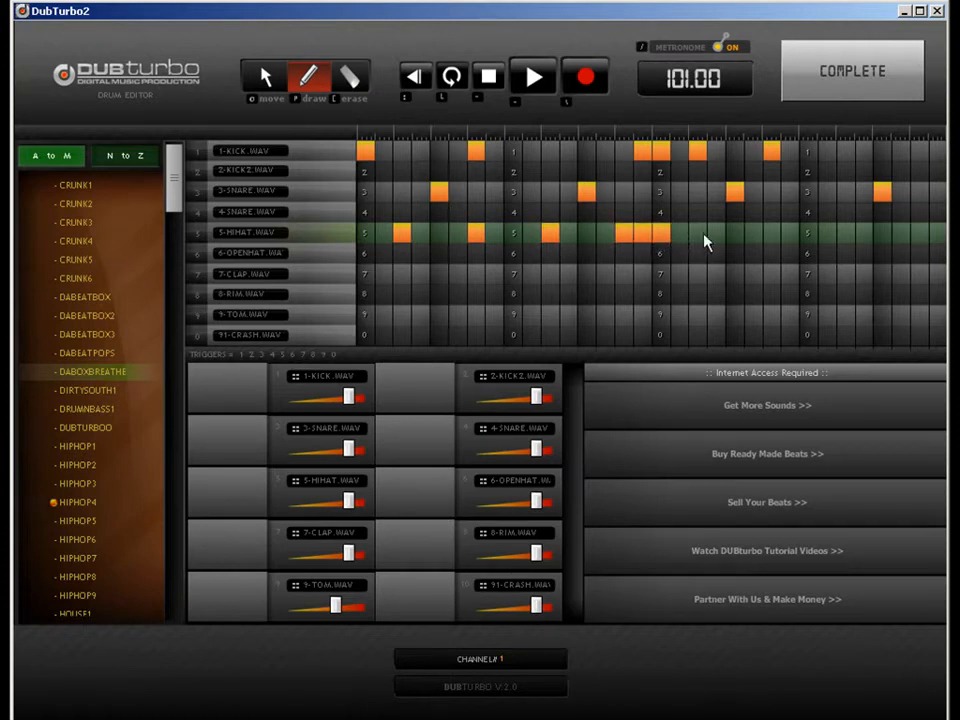
pyautogui.click(920, 240)
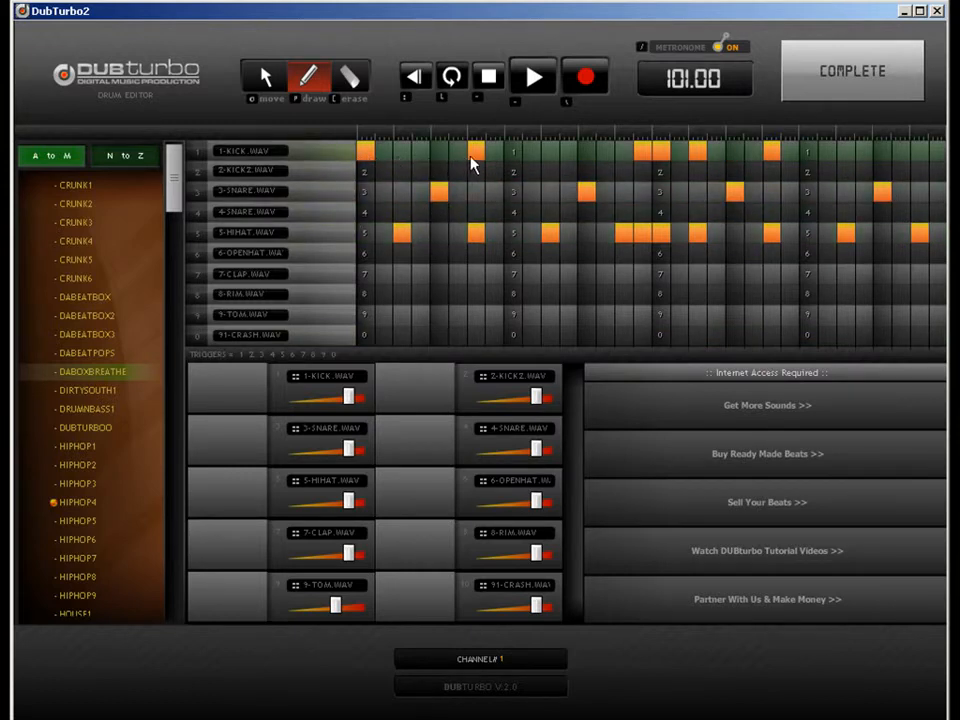
pyautogui.click(848, 88)
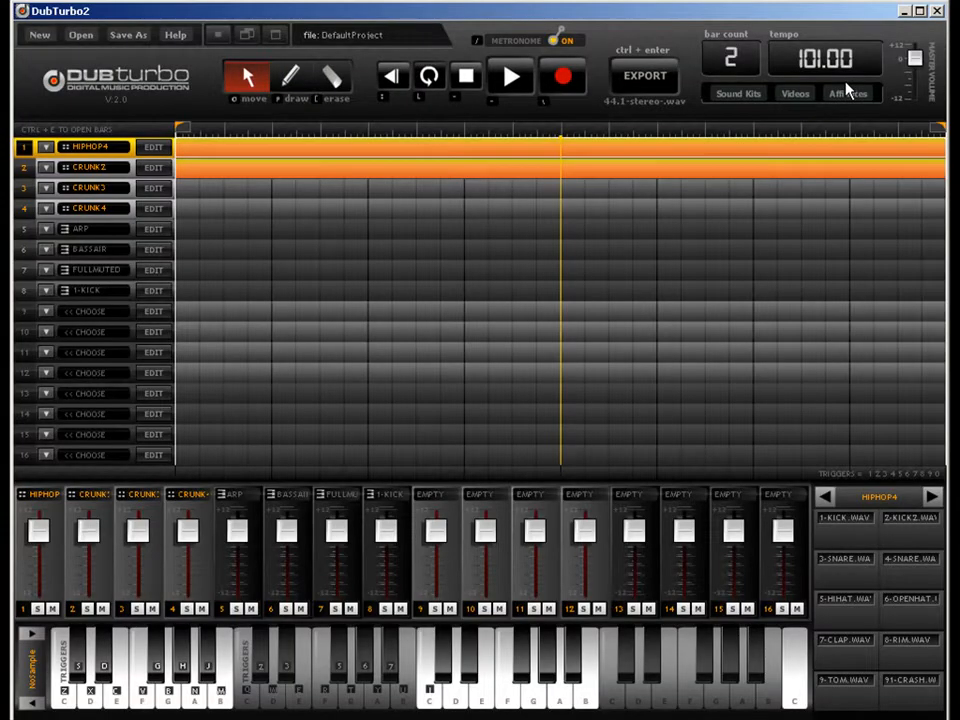
# Step: Play back the project and turn the metronome off
pyautogui.press('space')
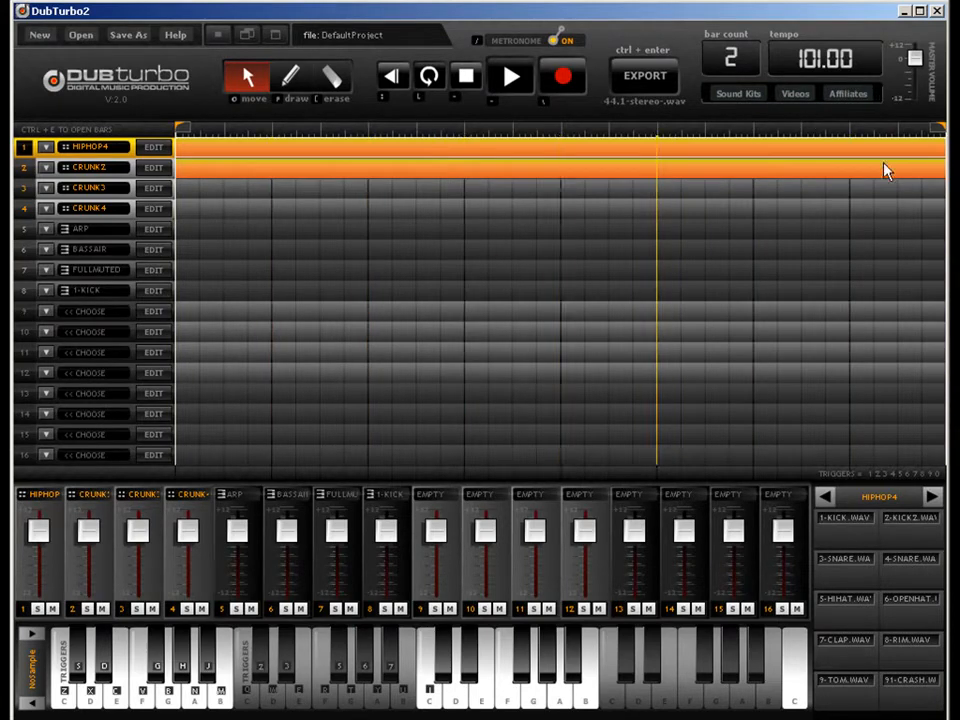
pyautogui.click(513, 77)
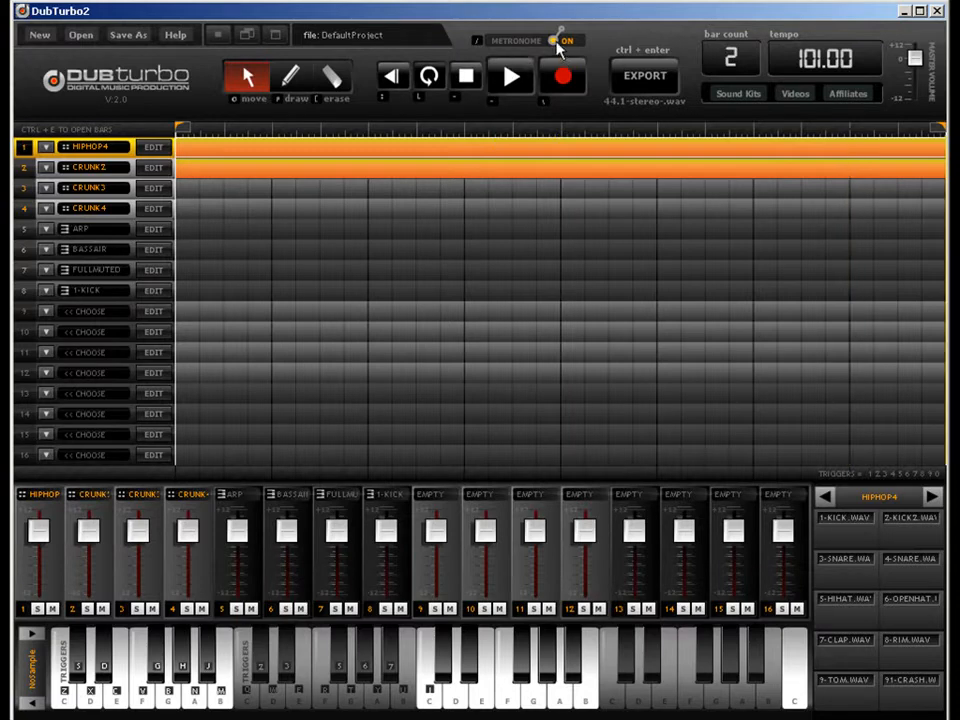
pyautogui.click(556, 42)
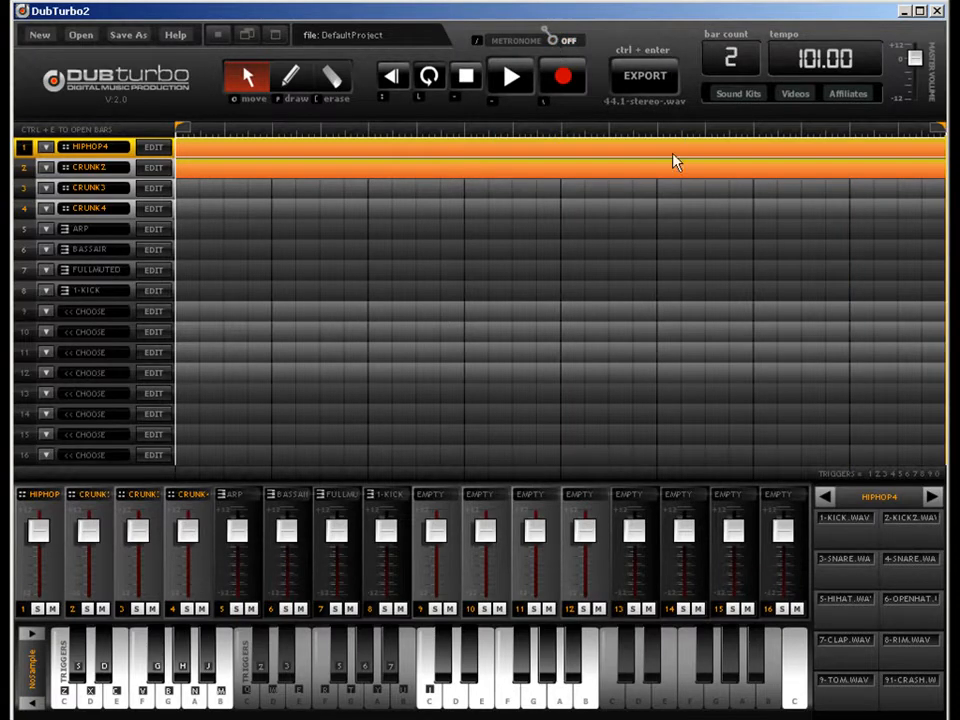
# Step: Erase the block on the CRUNK2 track and return to the move tool
pyautogui.click(332, 77)
pyautogui.click(328, 171)
pyautogui.click(247, 68)
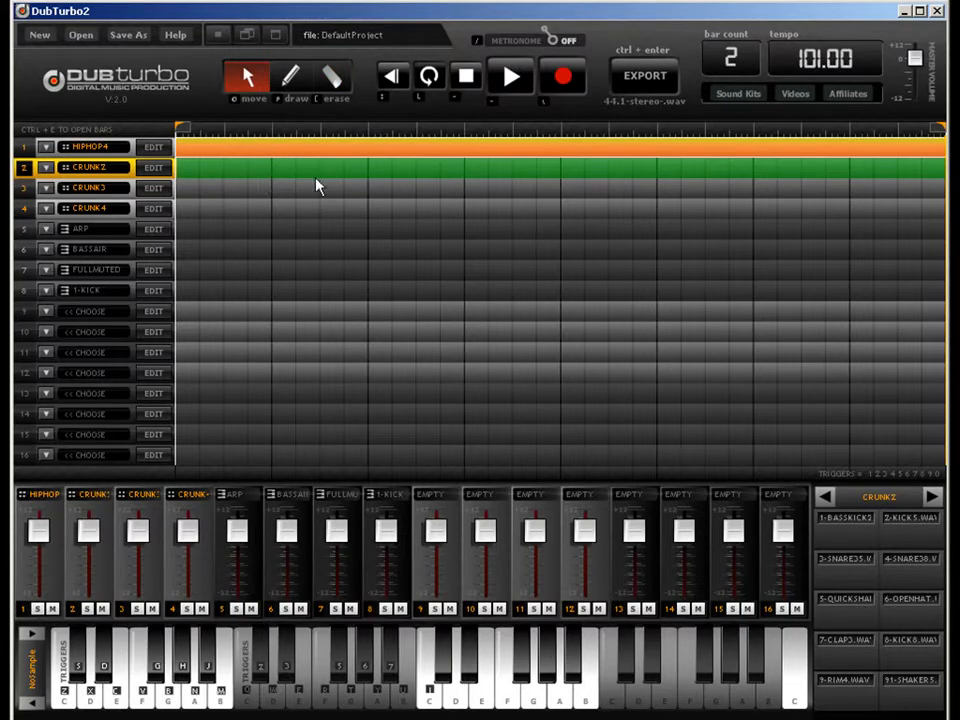
# Step: Copy the HIPHOP4 track's block onto the CRUNK2 track and check the copied pattern in the drum editor
pyautogui.click(104, 146)
pyautogui.click(100, 167)
pyautogui.click(257, 150)
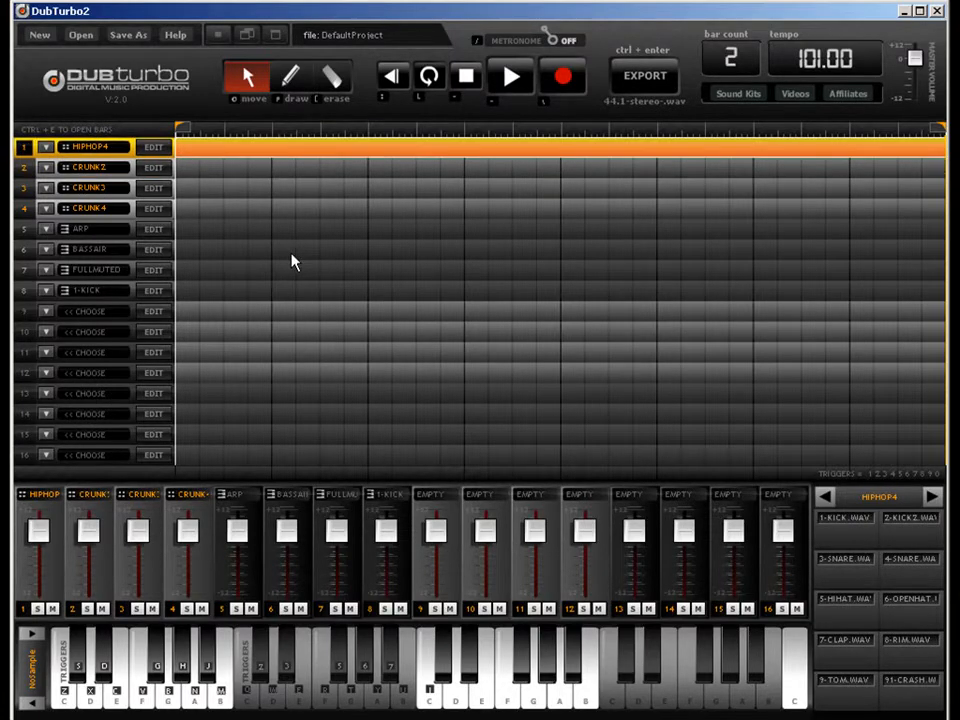
pyautogui.click(315, 186)
pyautogui.click(313, 170)
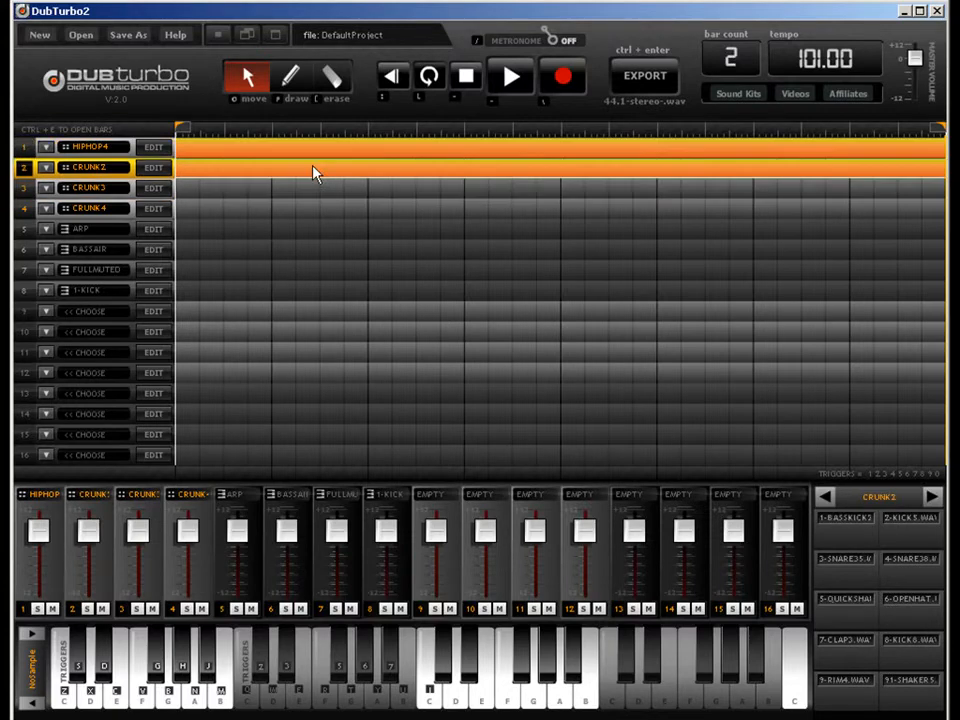
pyautogui.doubleClick(225, 177)
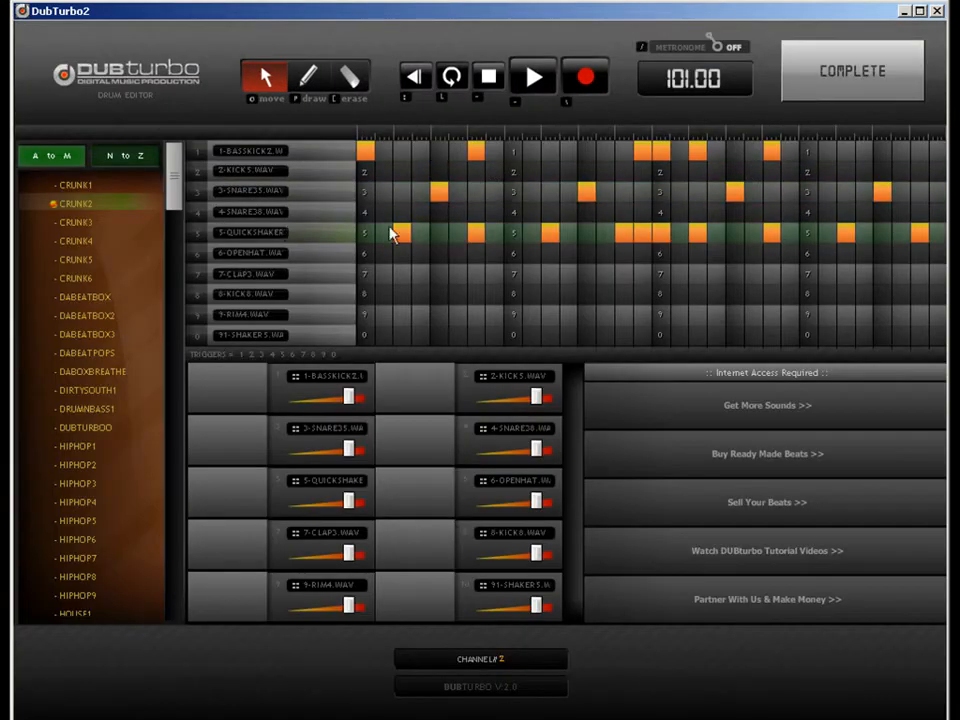
pyautogui.click(820, 71)
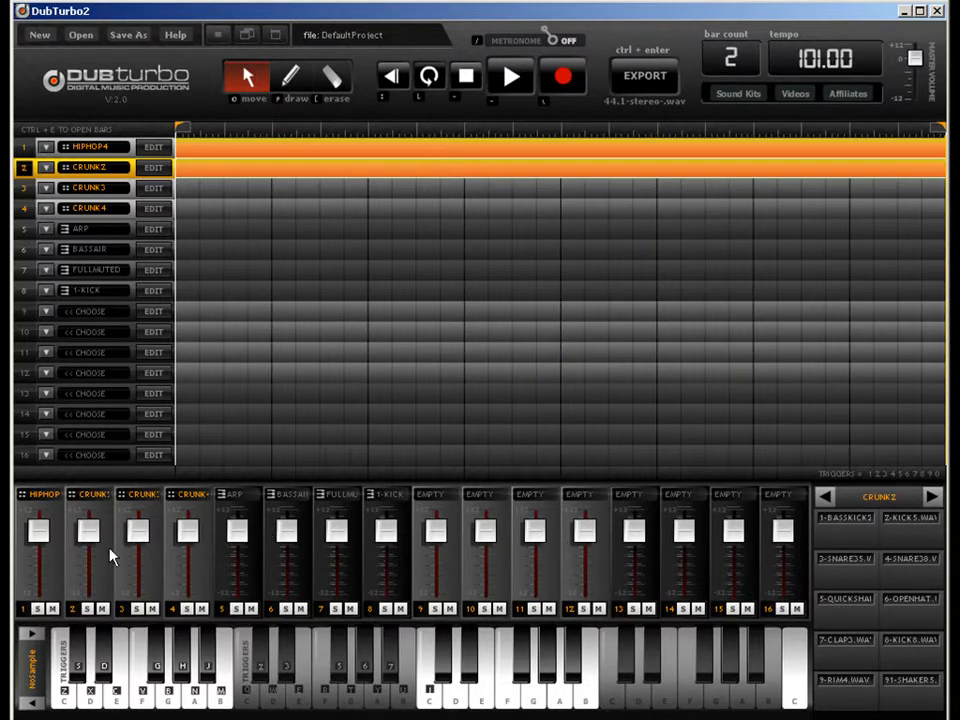
# Step: Lower the CRUNK2 channel's volume, and turn down its 5-QUICKSHAKER and 1-BASSKICK2 pads in the drum editor
pyautogui.moveTo(87, 532); pyautogui.dragTo(92, 566)
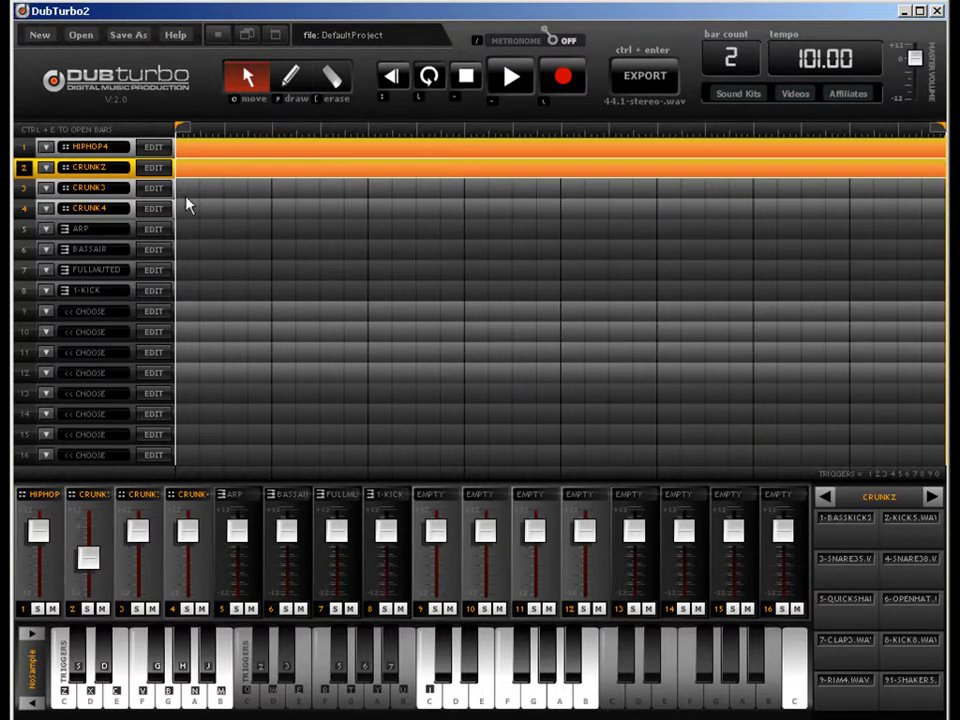
pyautogui.hotkey('ctrl', 'e')
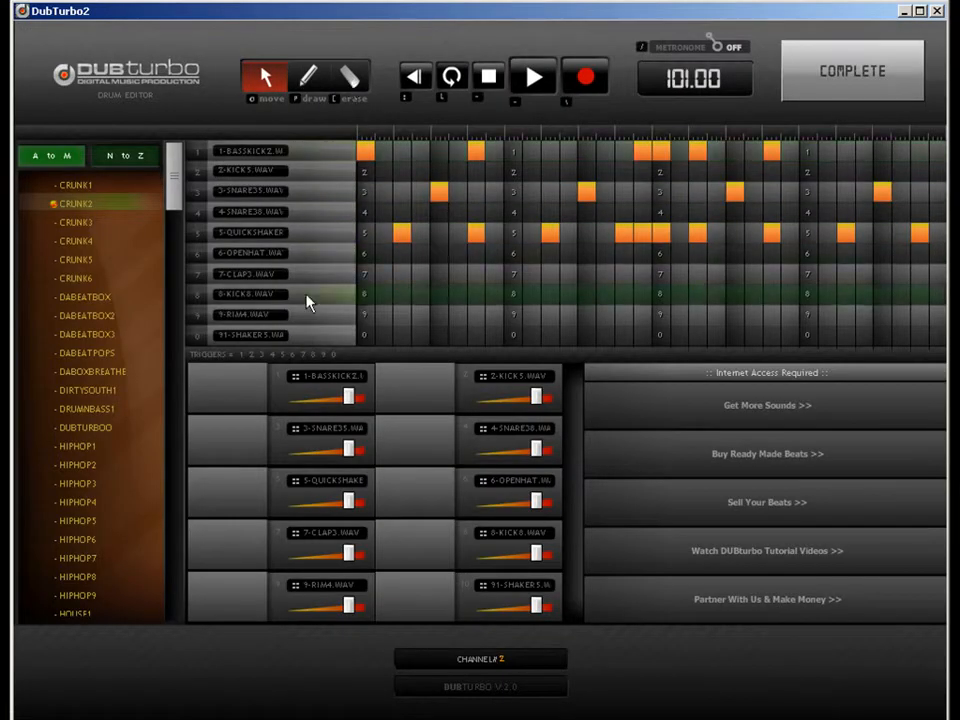
pyautogui.moveTo(348, 503); pyautogui.dragTo(304, 503)
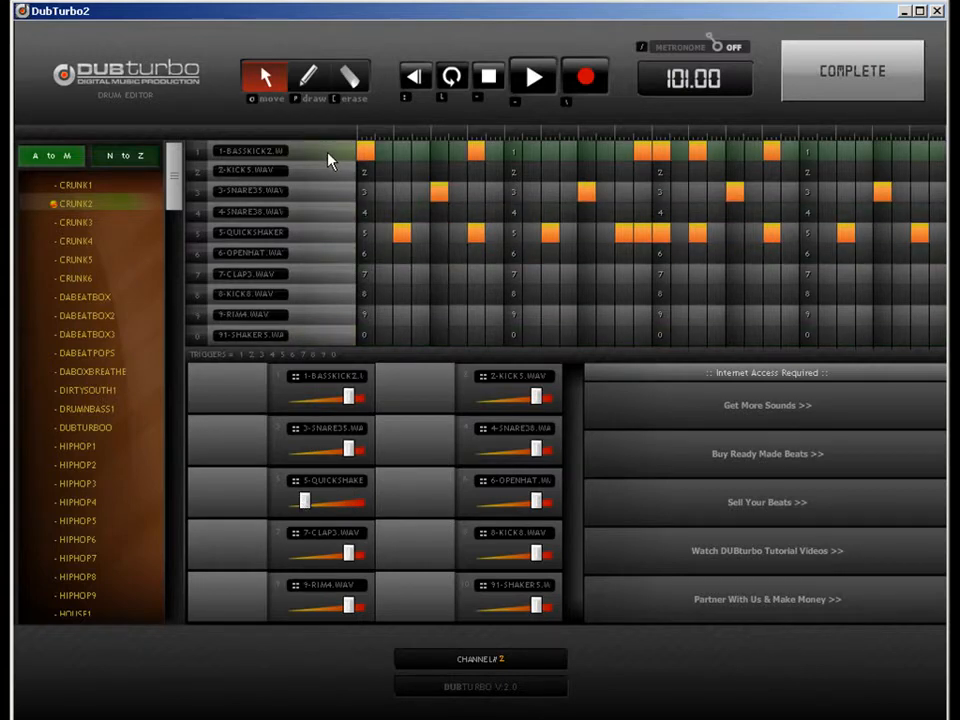
pyautogui.click(331, 399)
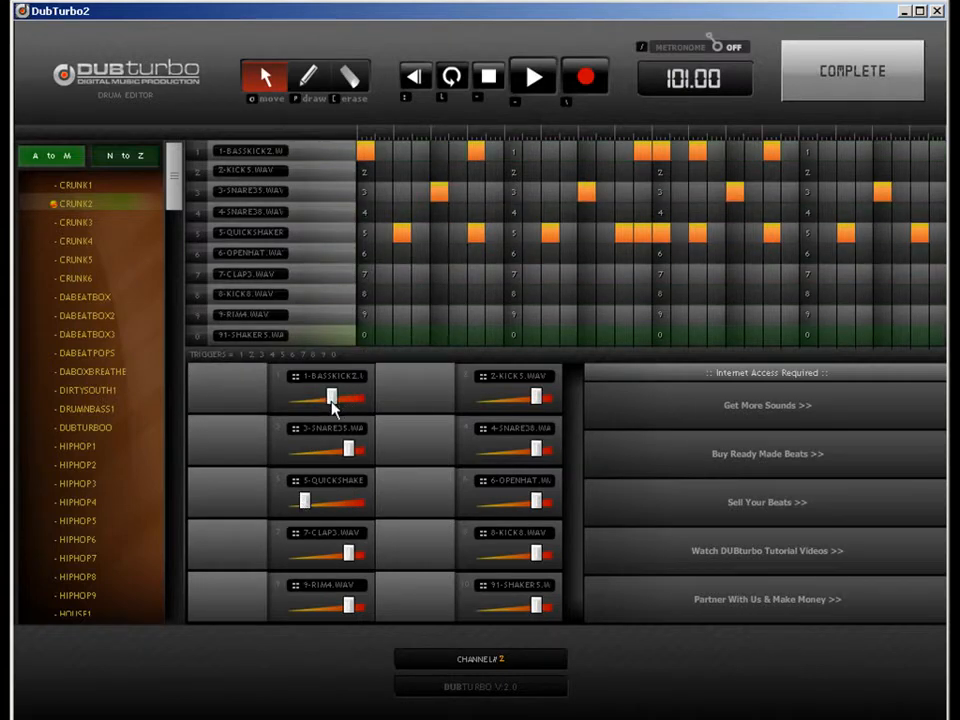
pyautogui.moveTo(317, 403); pyautogui.dragTo(316, 403)
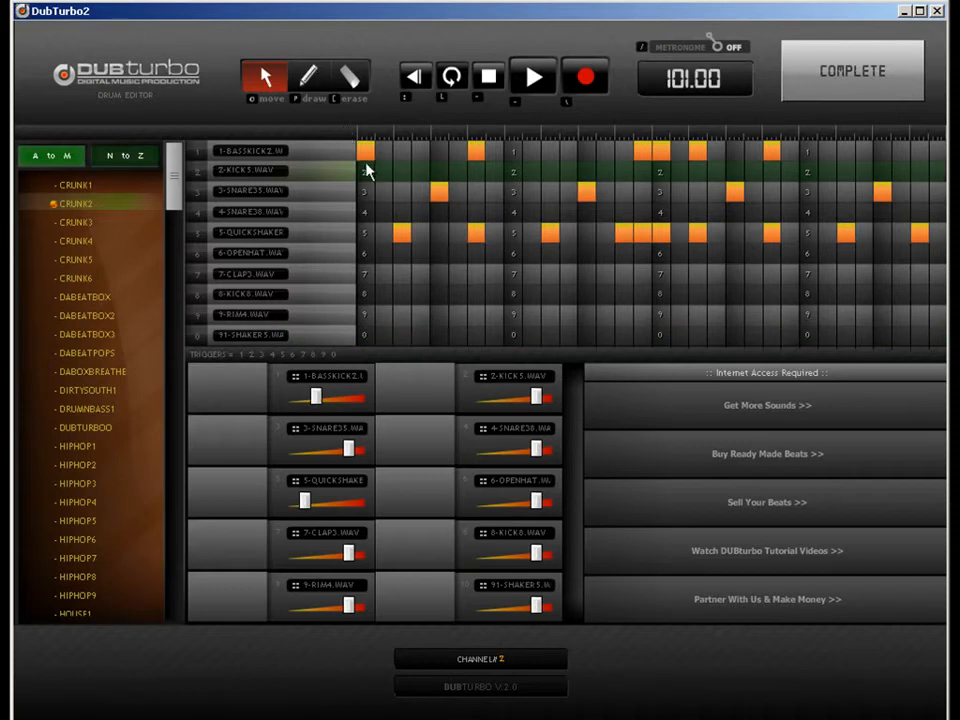
# Step: Move the 1-BASSKICK2 hits on grid steps 1, 7, 16 and 23 to steps 3, 11, 15 and 29
pyautogui.moveTo(366, 154); pyautogui.dragTo(403, 150)
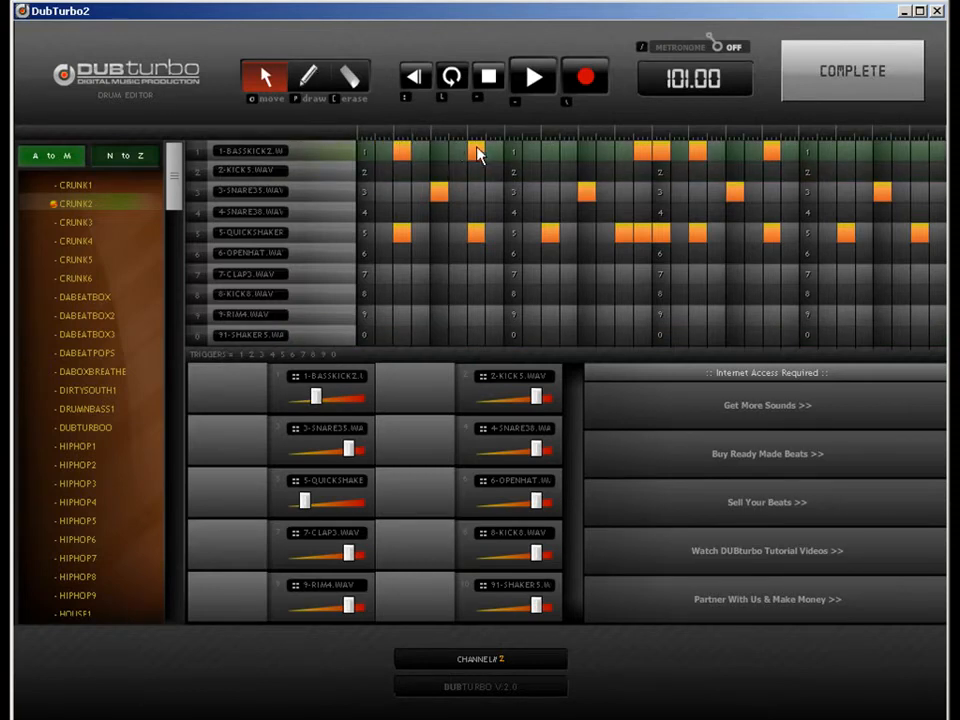
pyautogui.moveTo(478, 154); pyautogui.dragTo(555, 156)
pyautogui.moveTo(651, 150); pyautogui.dragTo(623, 150)
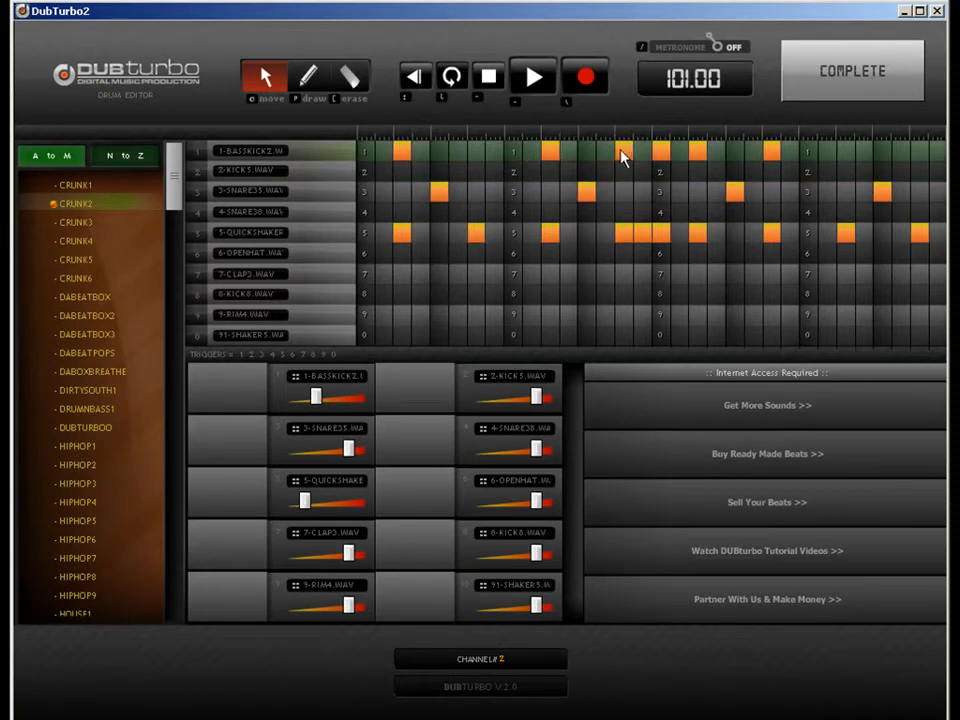
pyautogui.moveTo(760, 148); pyautogui.dragTo(881, 150)
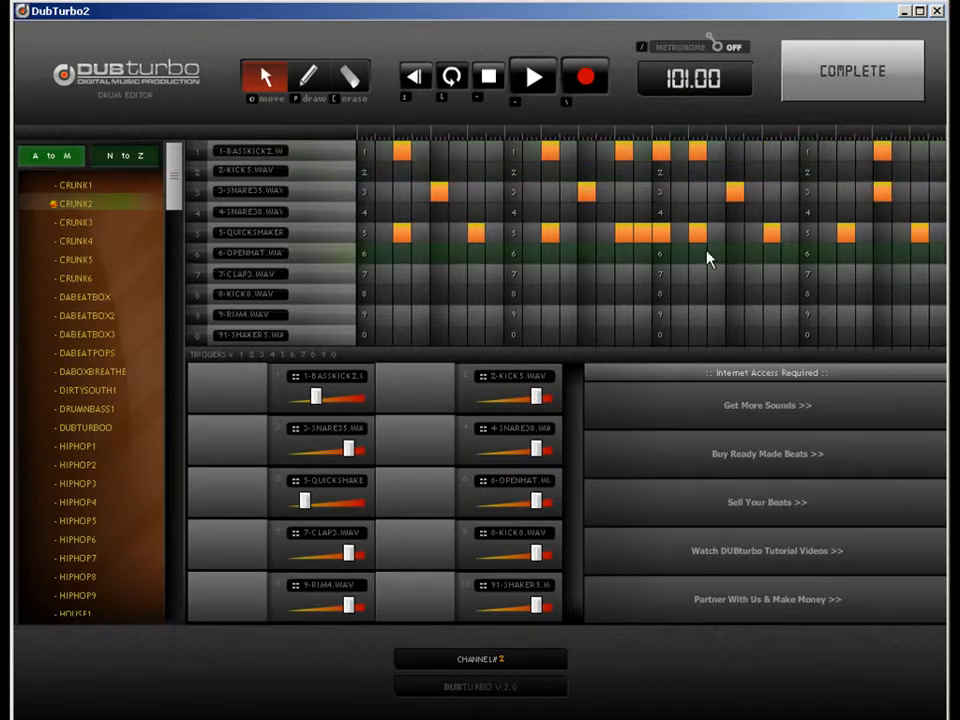
# Step: Move the 5-QUICKSHAKER hits on grid steps 7, 11, 15 and 23 to steps 5, 9, 13 and 24, and activate the draw tool
pyautogui.moveTo(624, 232); pyautogui.dragTo(606, 234)
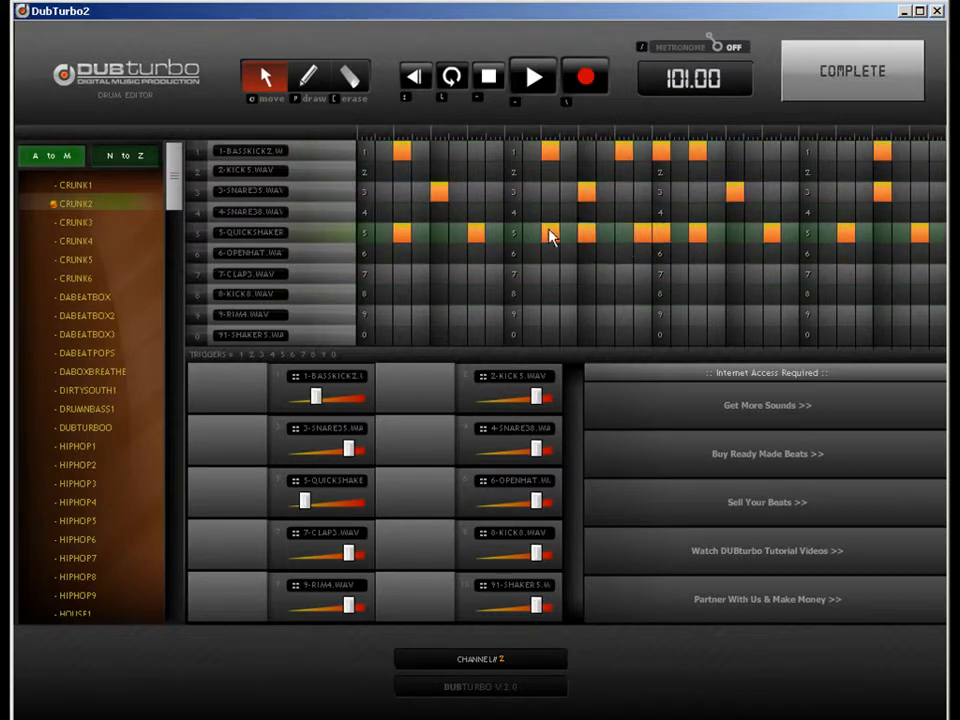
pyautogui.moveTo(548, 234); pyautogui.dragTo(440, 242)
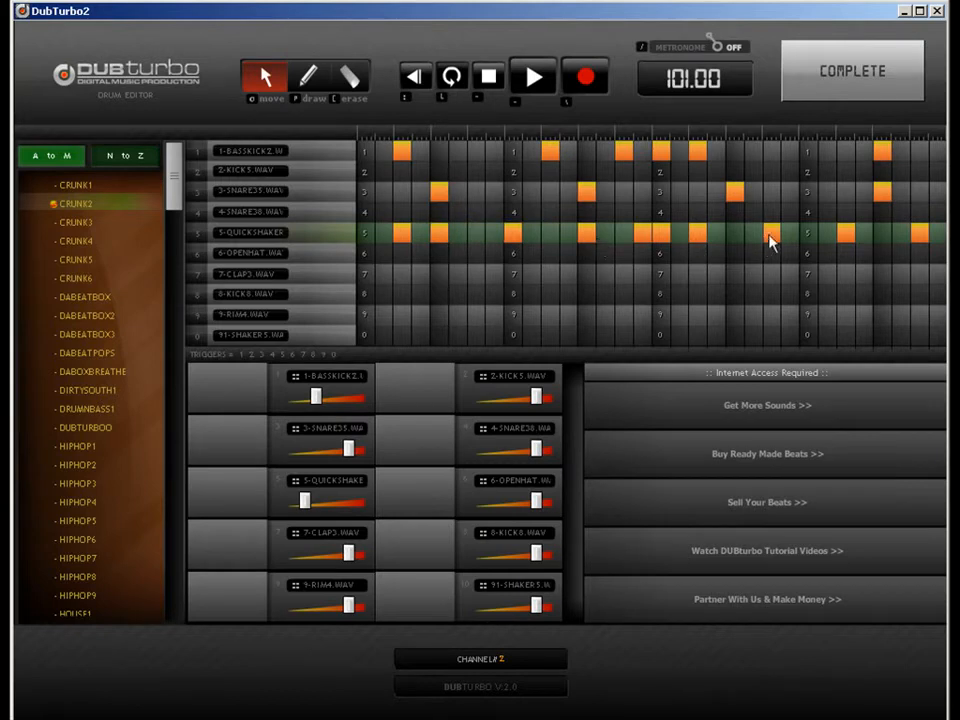
pyautogui.moveTo(771, 240); pyautogui.dragTo(801, 242)
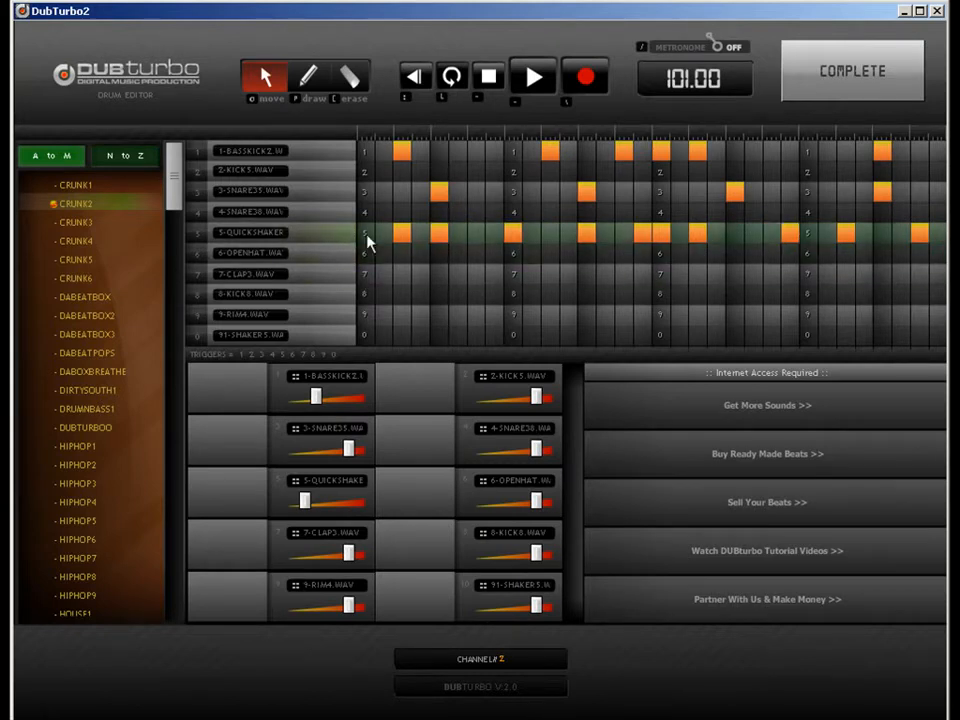
pyautogui.press('p')
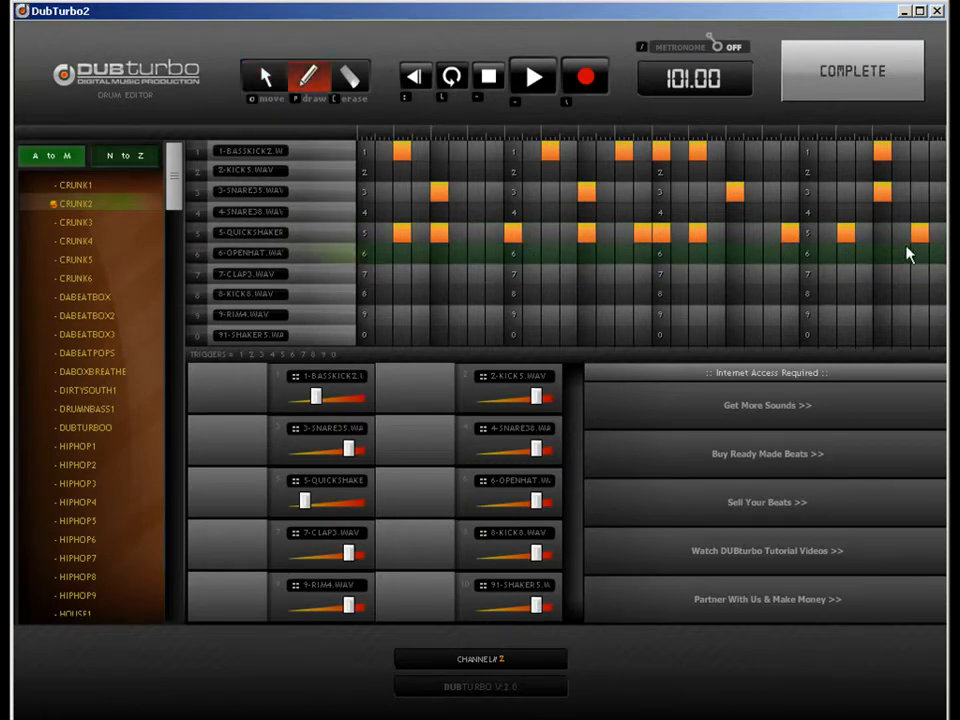
# Step: Add a 6-OPENHAT hit on grid step 29 of the CRUNK2 pattern and close the drum editor
pyautogui.click(882, 254)
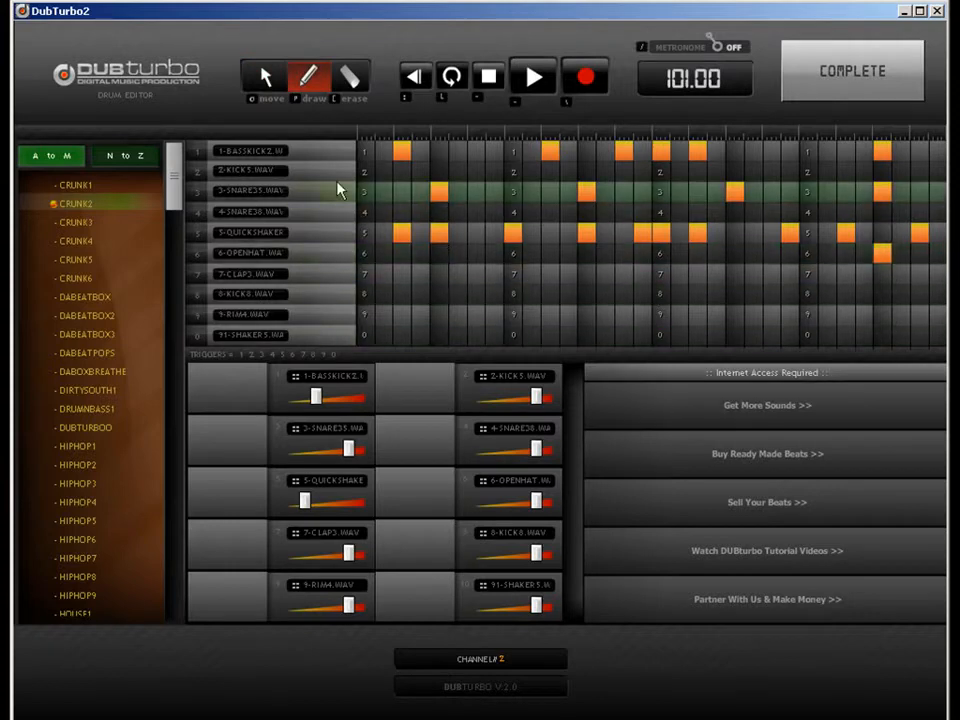
pyautogui.click(804, 88)
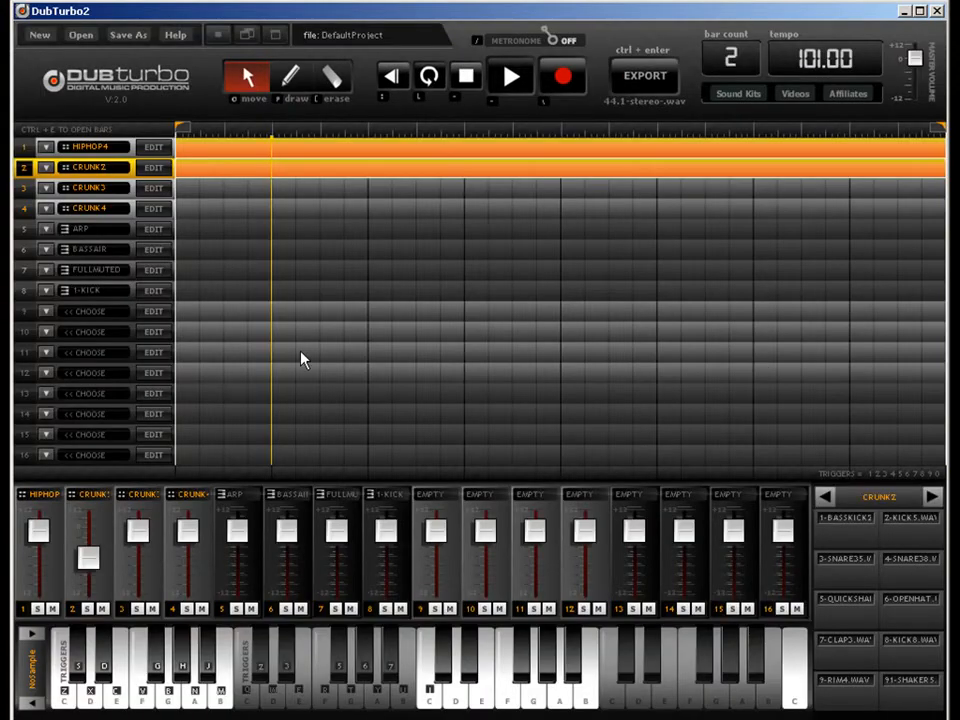
# Step: Raise the CRUNK2 channel's volume slightly, and turn down its 3-SNARE35 pad in the drum editor
pyautogui.moveTo(86, 561); pyautogui.dragTo(95, 540)
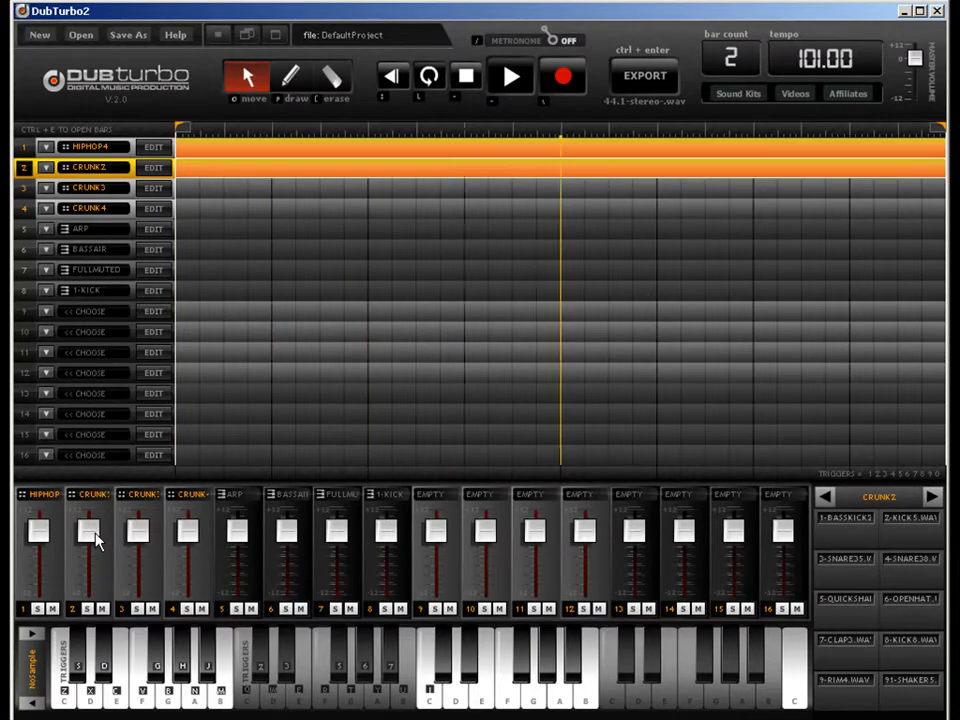
pyautogui.moveTo(95, 537); pyautogui.dragTo(90, 553)
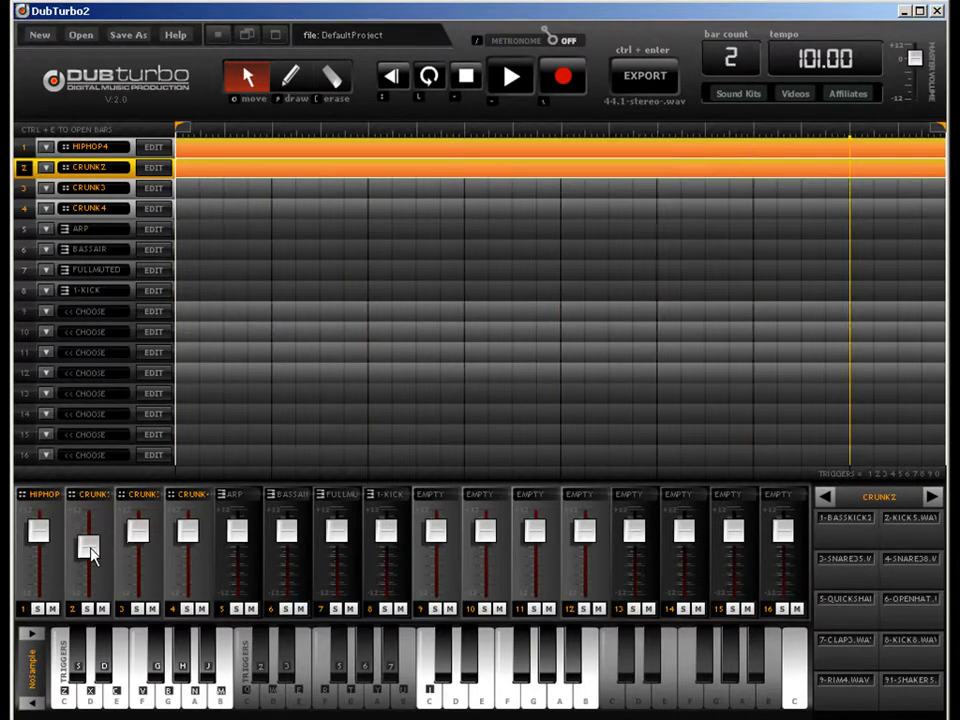
pyautogui.hotkey('ctrl', 'e')
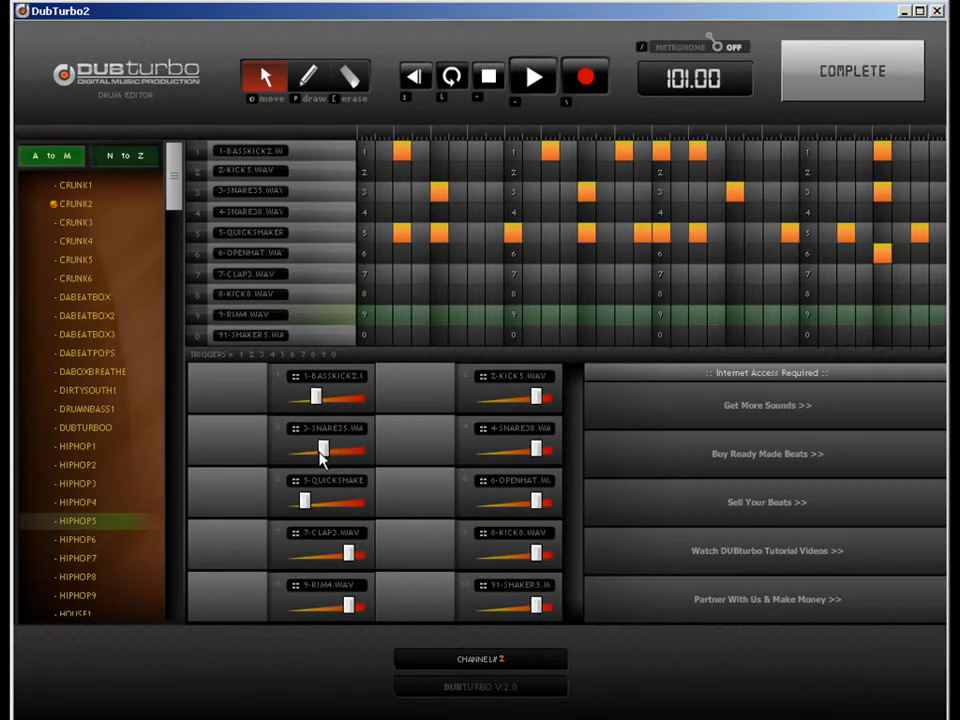
pyautogui.click(868, 84)
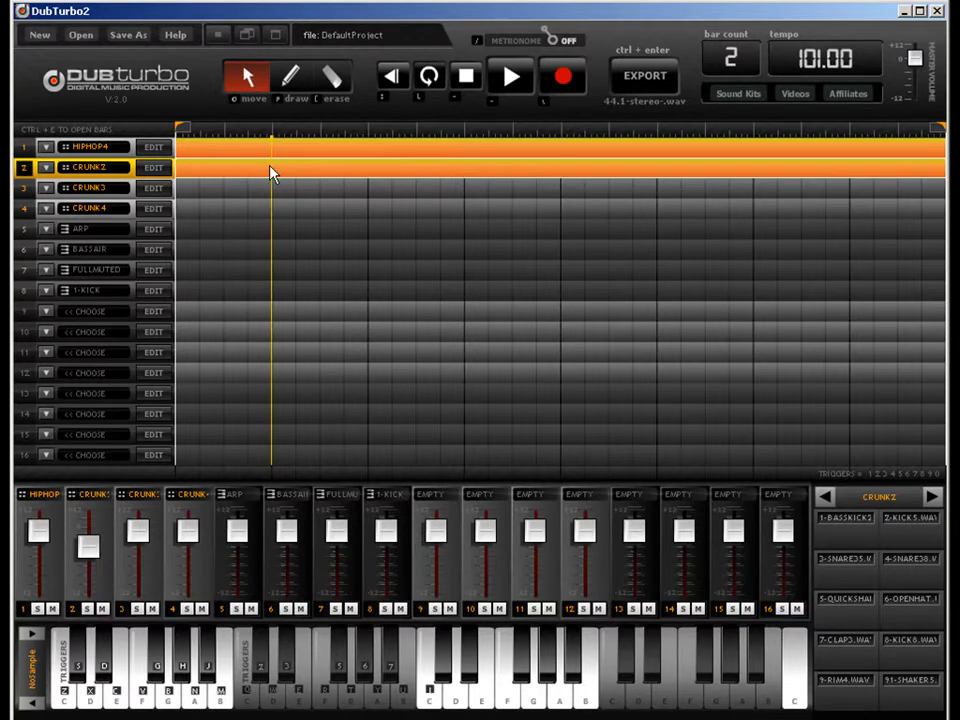
# Step: Switch back and forth between the erase, draw and move tools, ending on the move tool
pyautogui.press('e')
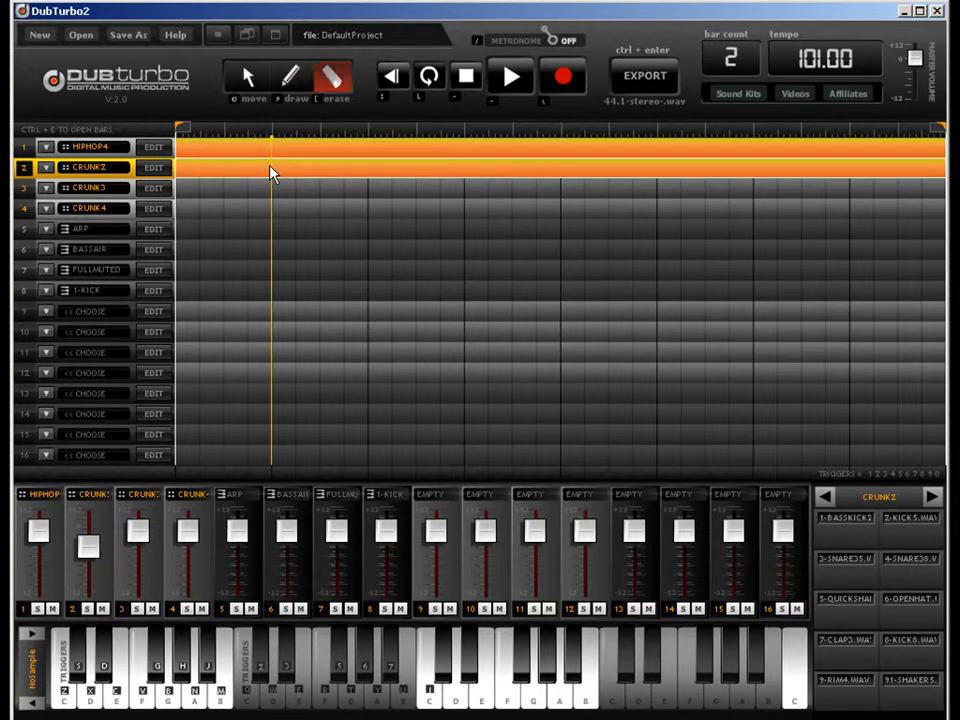
pyautogui.press('w')
pyautogui.press('q')
pyautogui.press('e')
pyautogui.press('q')
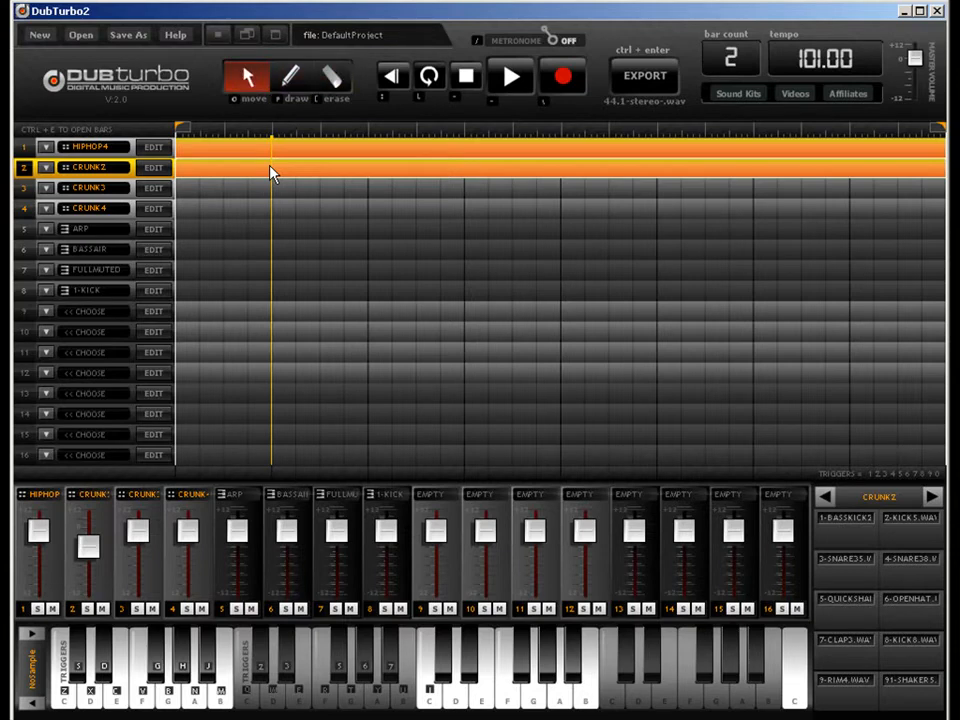
pyautogui.press('w')
pyautogui.press('e')
pyautogui.press('q')
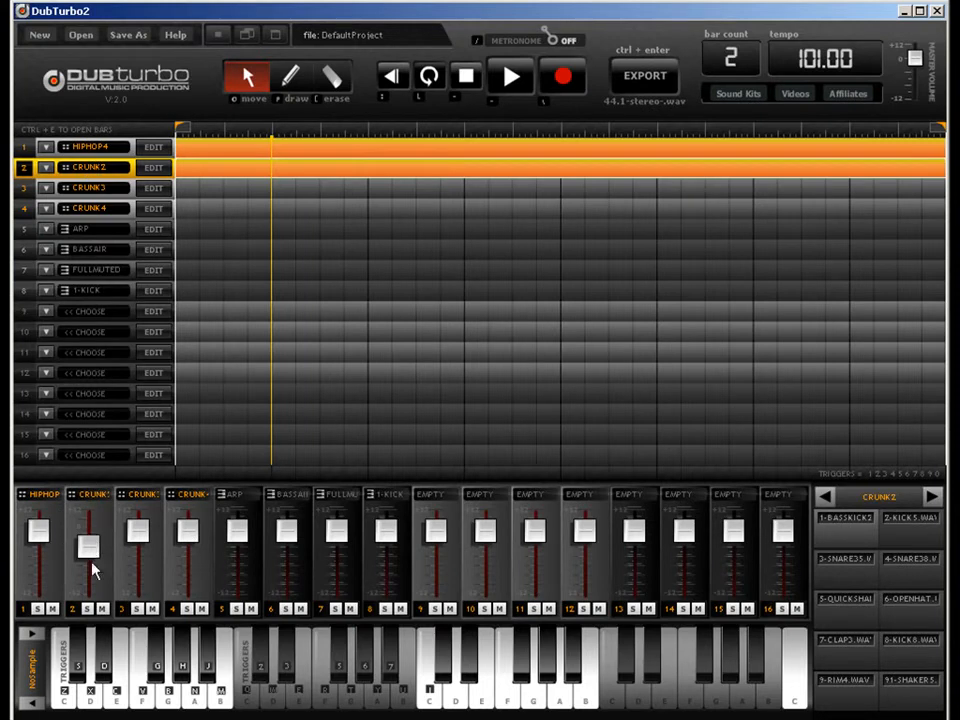
# Step: Solo the CRUNK2 channel to hear it alone, and release the solo again
pyautogui.click(88, 608)
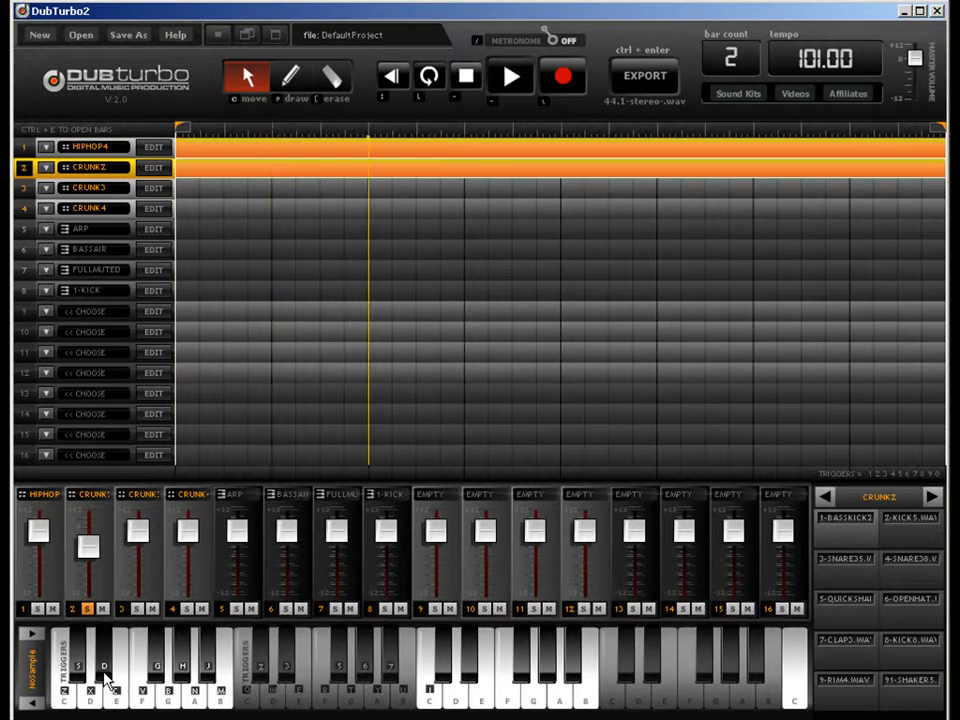
pyautogui.click(88, 609)
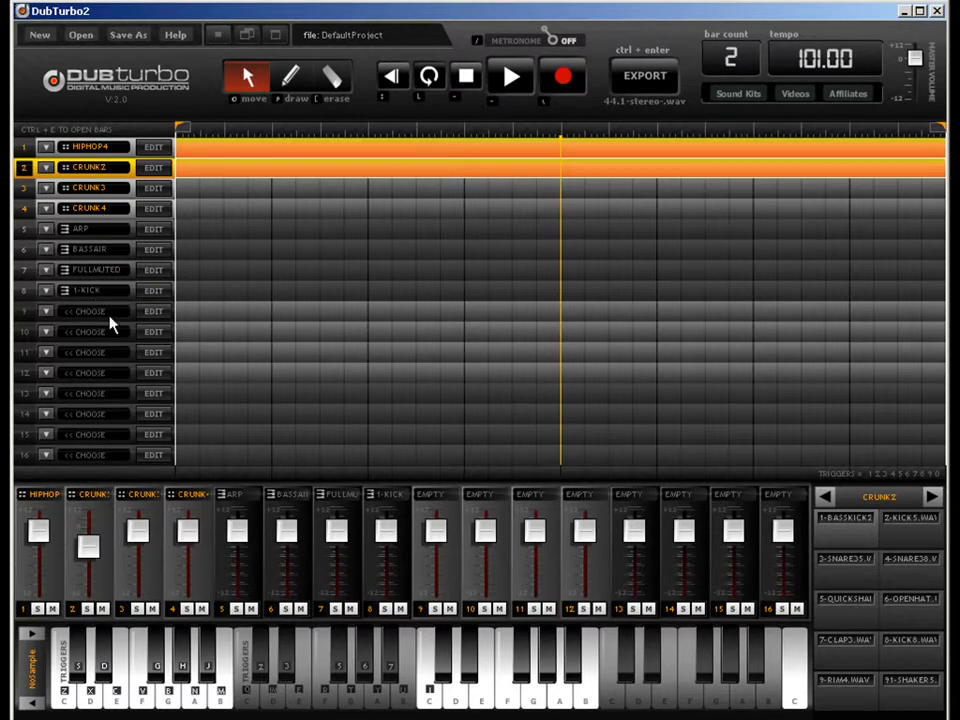
# Step: Set the empty track 9 to the Keys track type
pyautogui.click(46, 313)
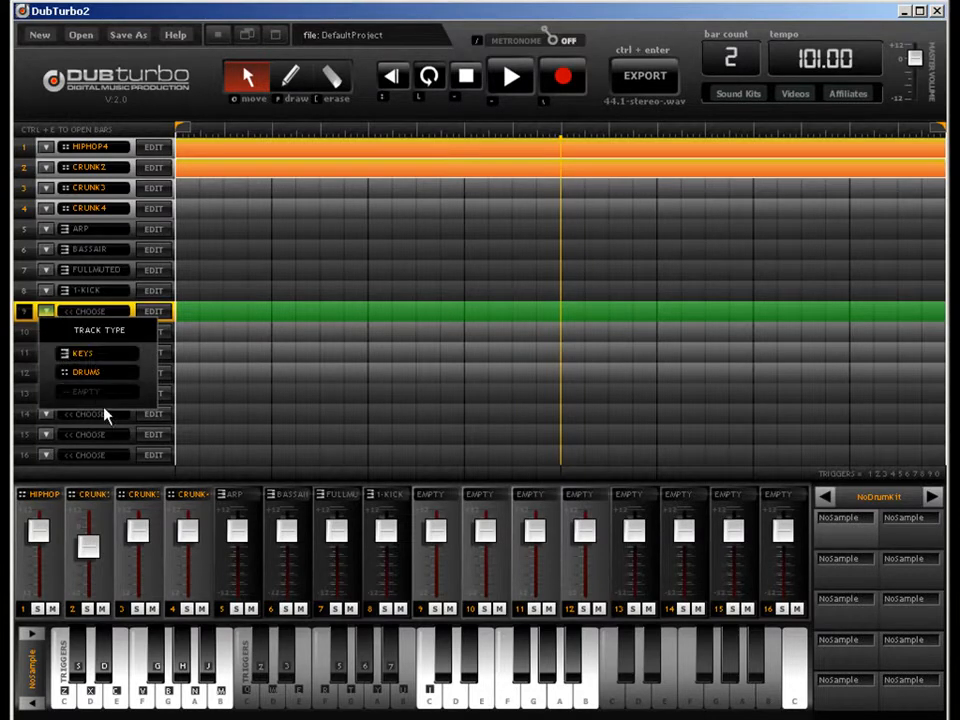
pyautogui.click(107, 368)
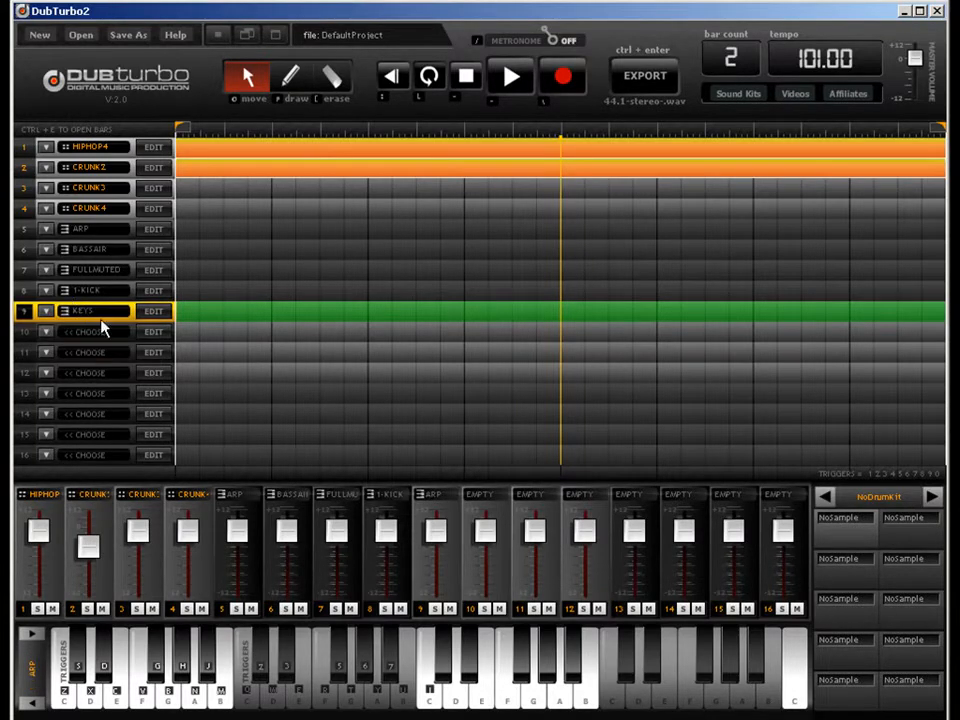
# Step: Draw a full-length block on the ARP track (track 5) and open it in the key editor
pyautogui.click(290, 80)
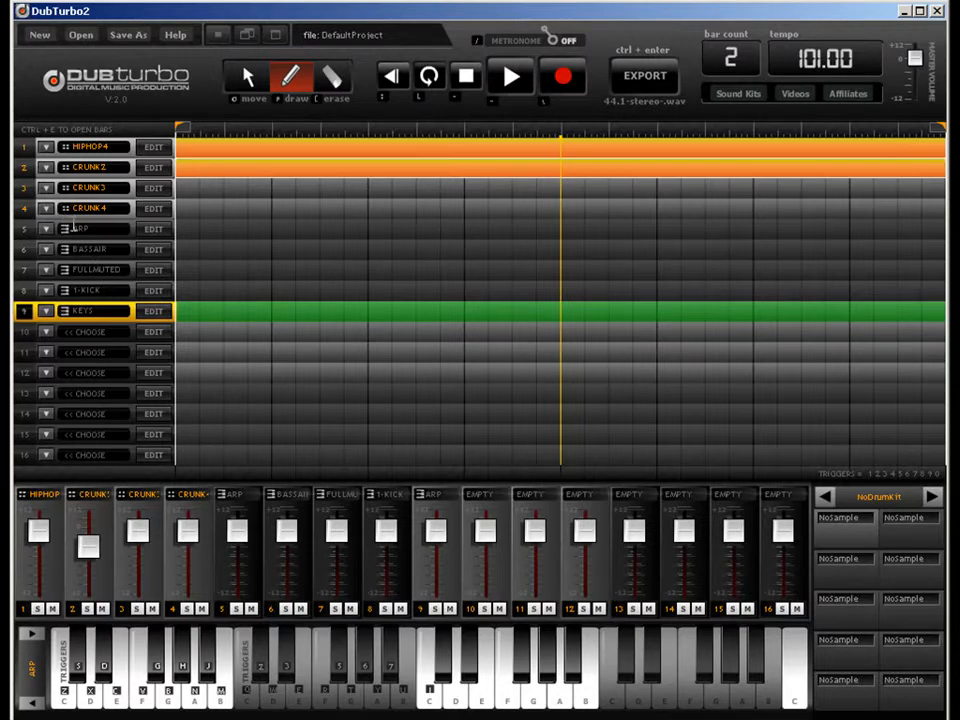
pyautogui.click(187, 231)
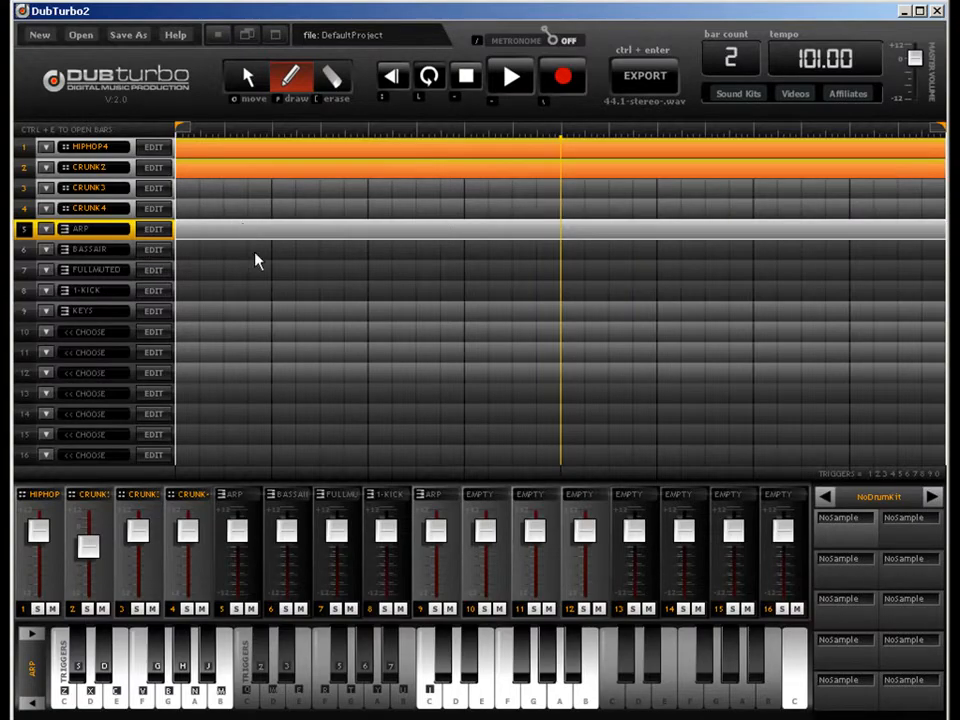
pyautogui.hotkey('ctrl', 'e')
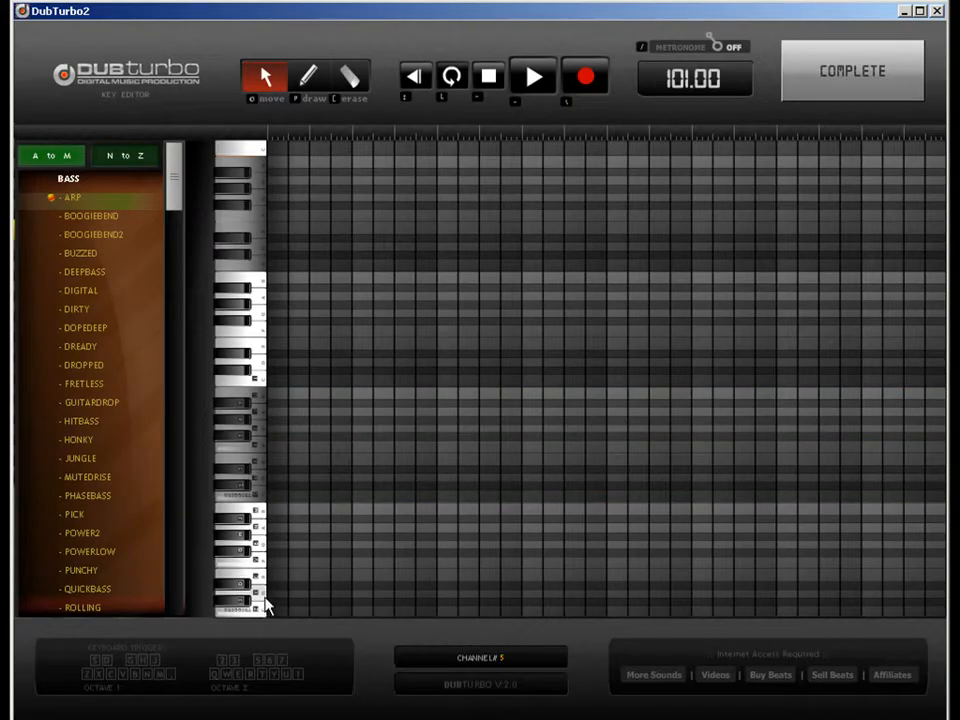
# Step: Browse both halves of the sound library and try the 3-SNAREJ, DANCE and BREAKIT sounds on channel 5
pyautogui.click(120, 155)
pyautogui.click(70, 156)
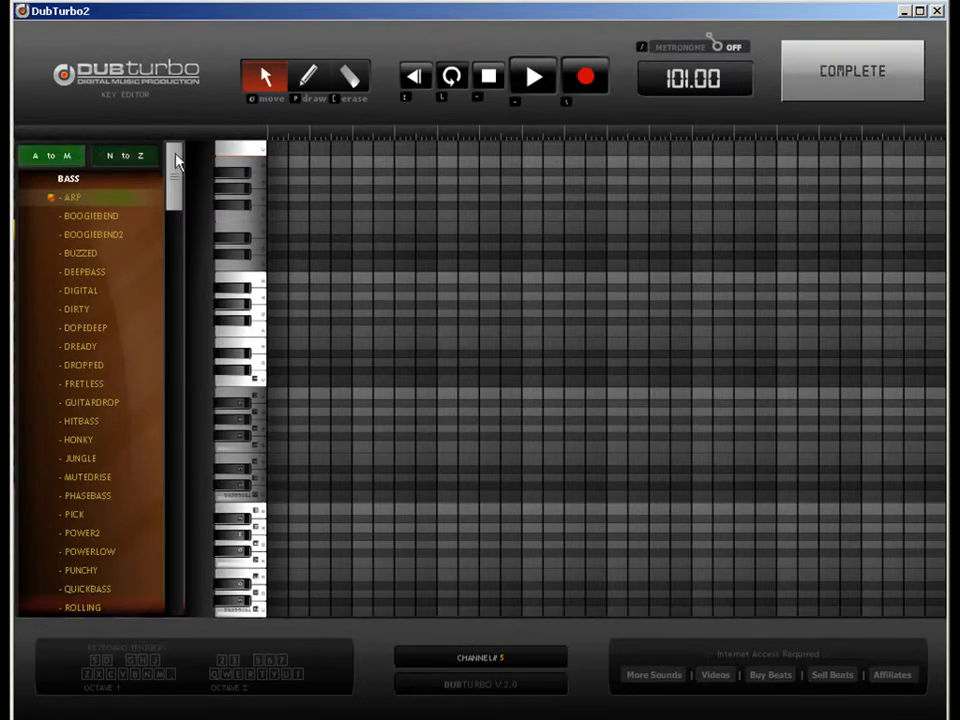
pyautogui.moveTo(176, 158); pyautogui.dragTo(174, 210)
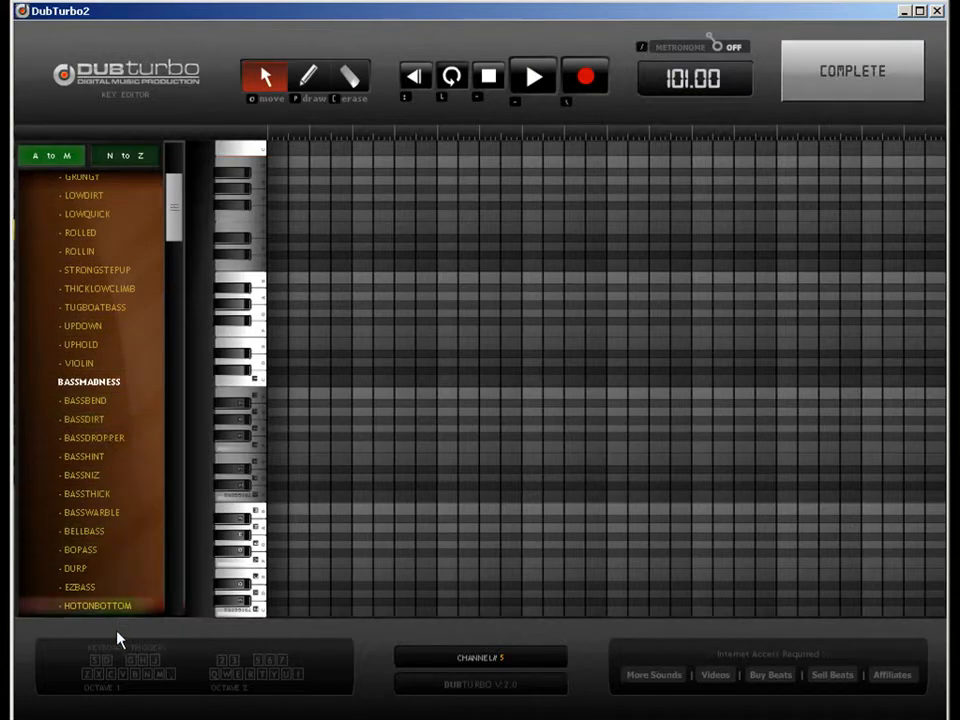
pyautogui.moveTo(176, 219); pyautogui.dragTo(174, 563)
pyautogui.click(137, 154)
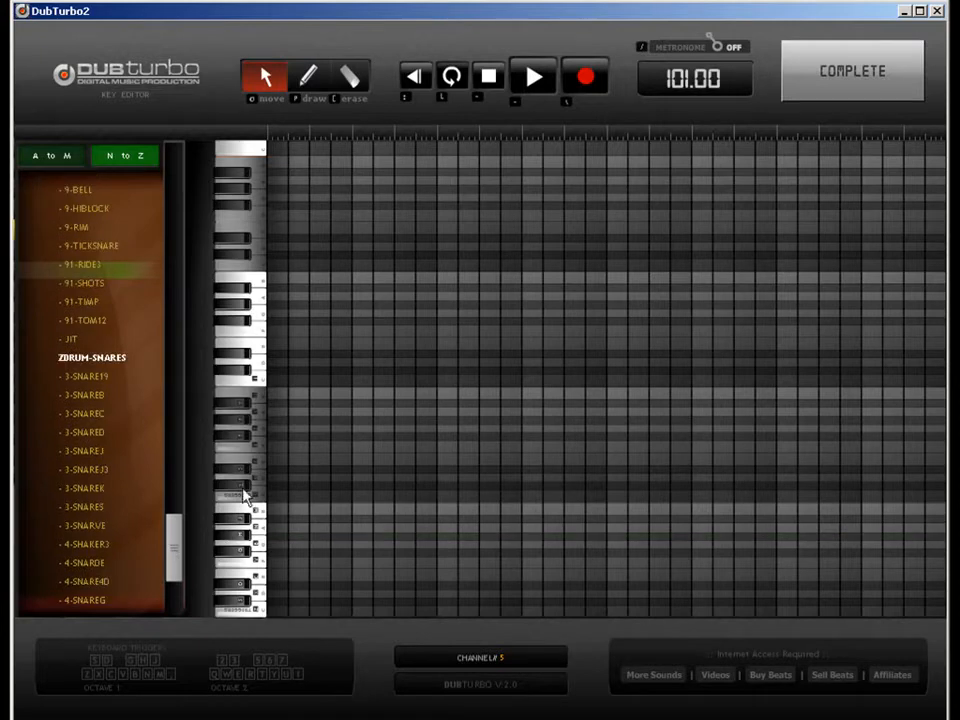
pyautogui.click(68, 452)
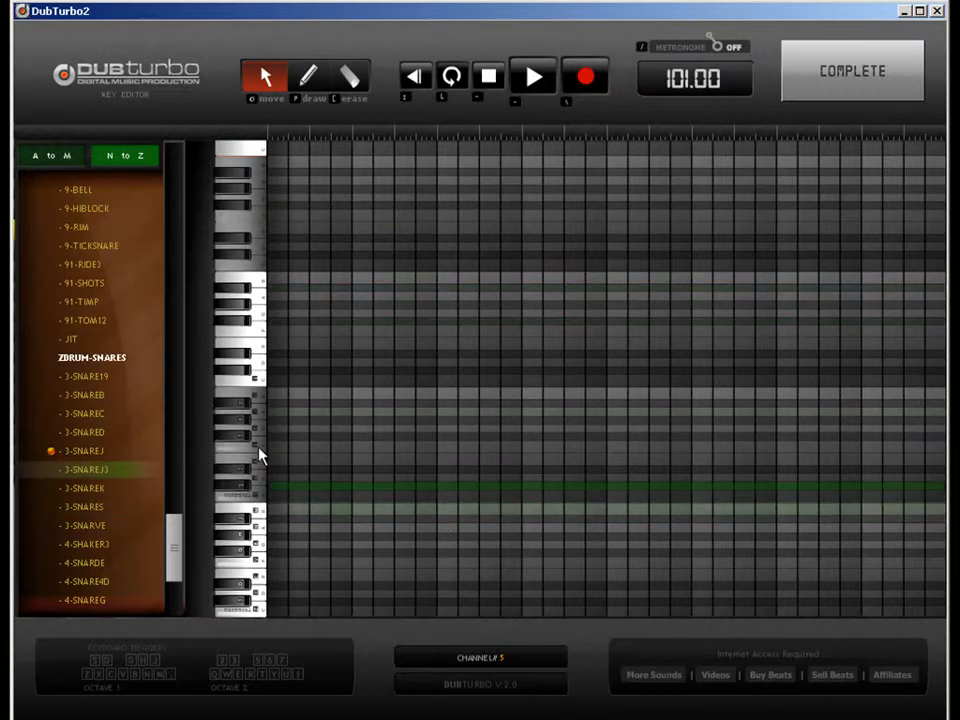
pyautogui.moveTo(173, 540); pyautogui.dragTo(176, 407)
pyautogui.click(96, 516)
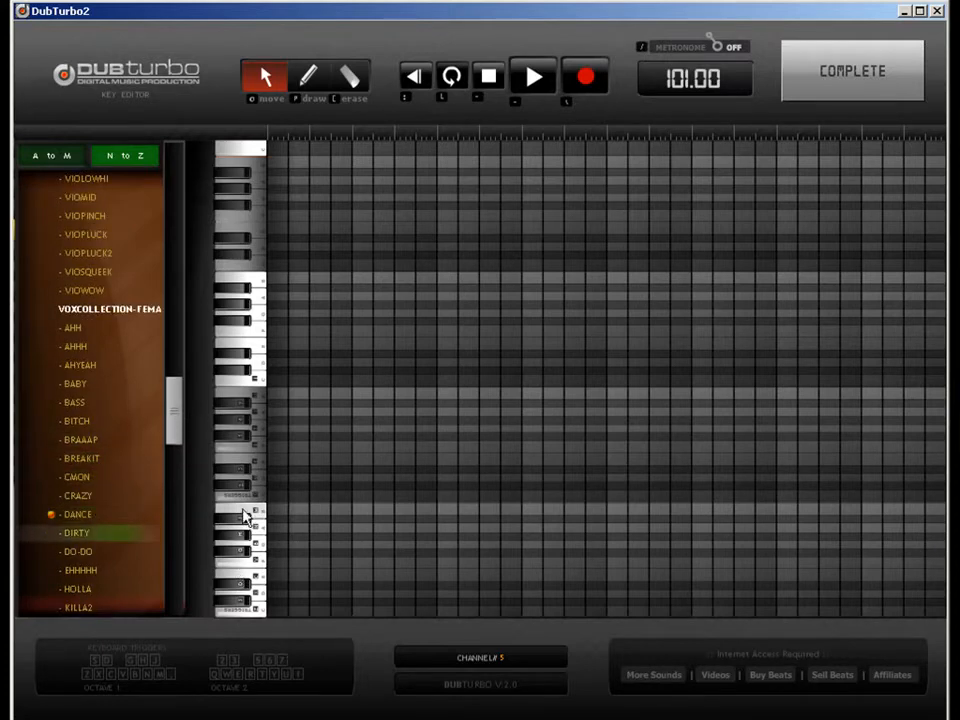
pyautogui.click(90, 458)
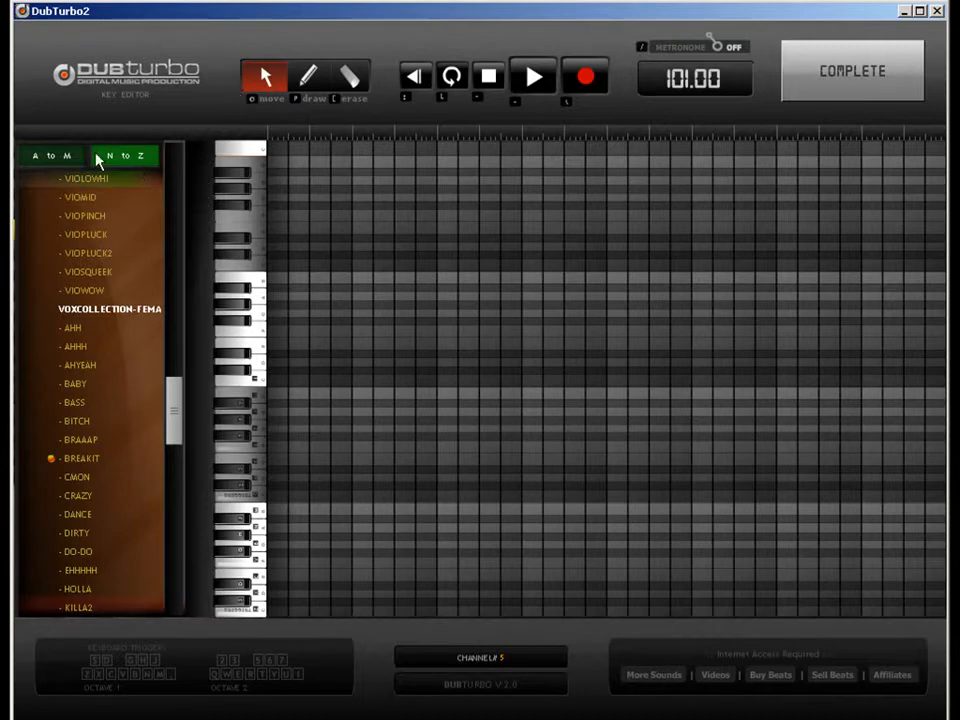
# Step: Load the HORN2 sound on channel 5 and draw notes C, C, D#, D, D#, C on grid steps 1, 11, 13, 14, 15 and 17
pyautogui.click(64, 156)
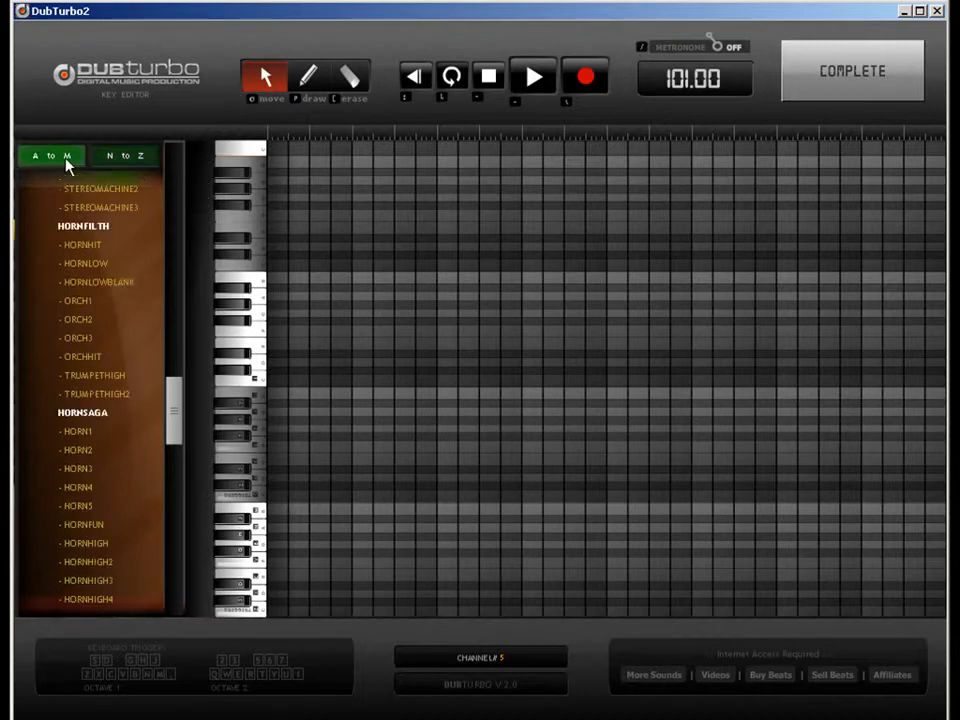
pyautogui.click(84, 452)
pyautogui.click(307, 77)
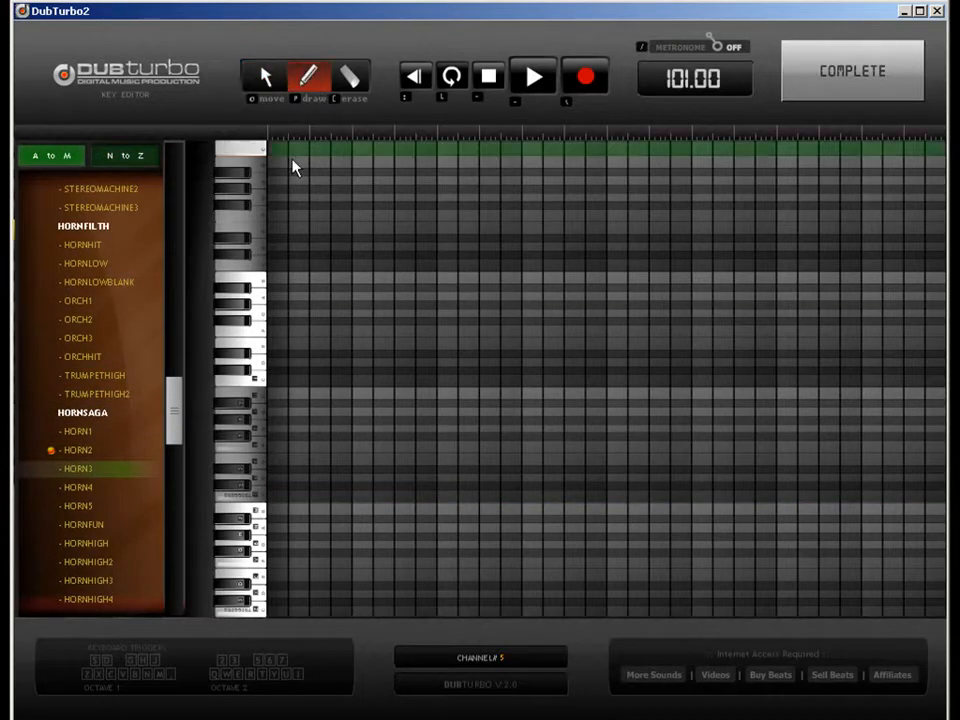
pyautogui.click(287, 500)
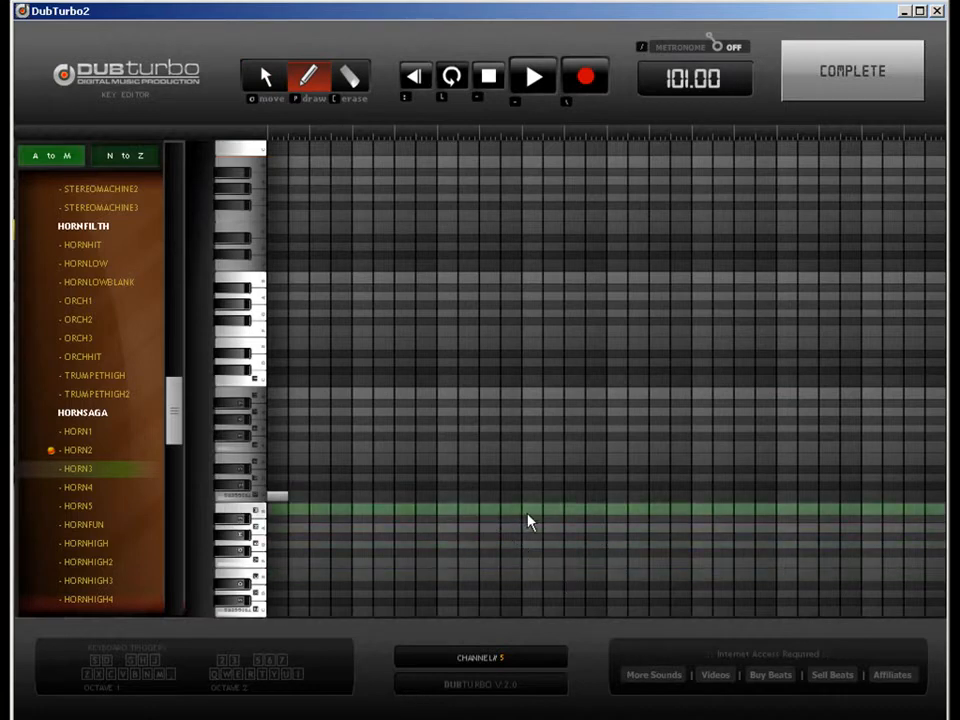
pyautogui.click(488, 500)
pyautogui.click(530, 472)
pyautogui.click(553, 477)
pyautogui.click(574, 470)
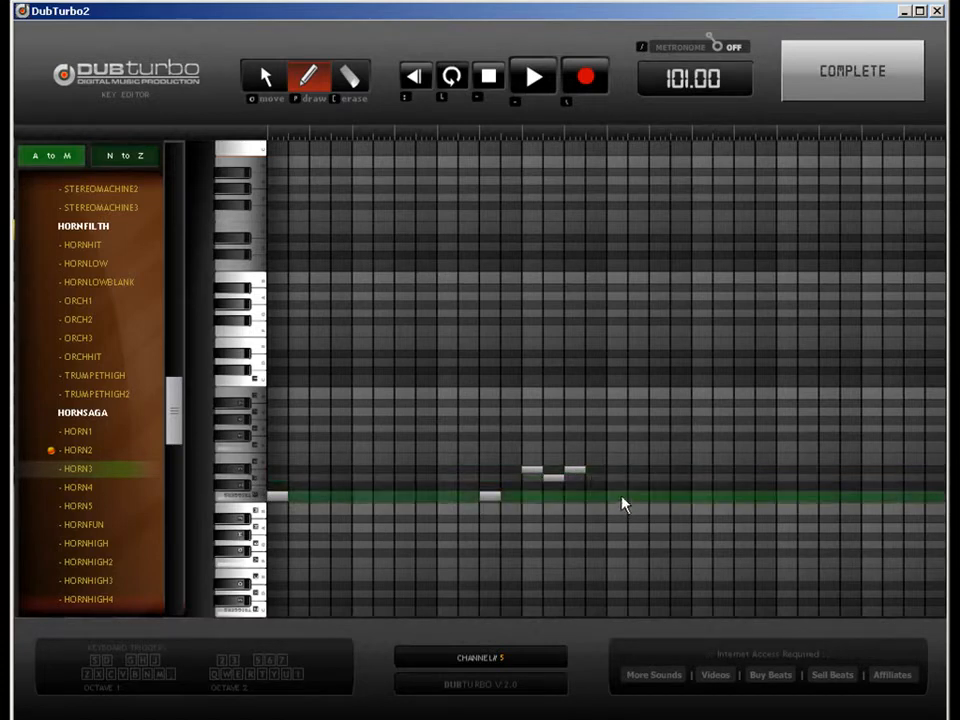
pyautogui.click(618, 497)
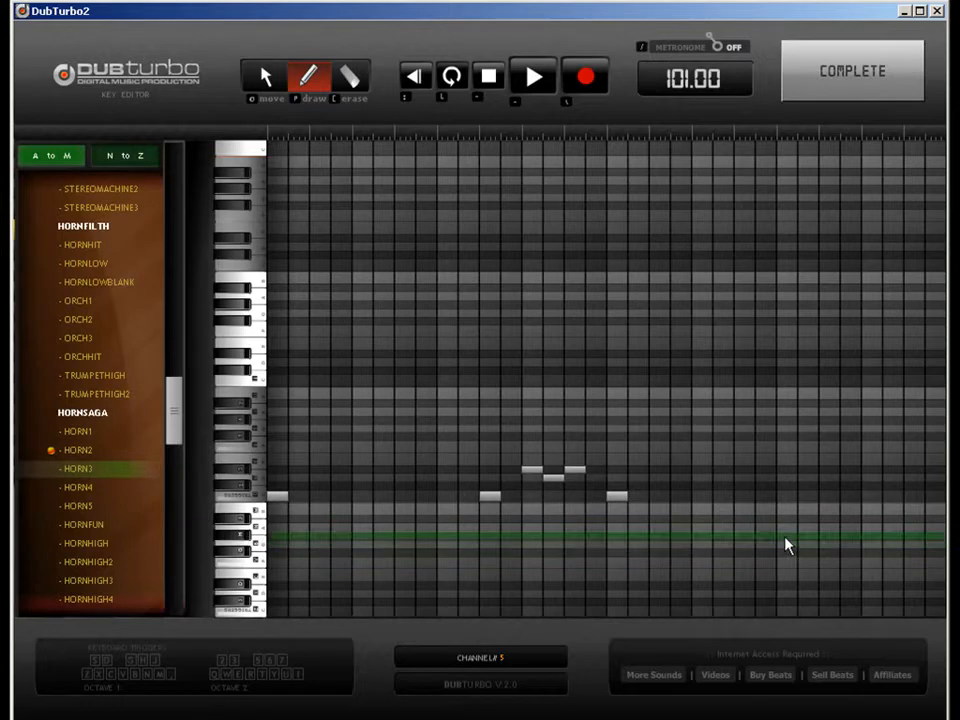
# Step: Add a lower G# note on grid step 21 and G notes on steps 23, 25, 26, 28, 29 and 31, and close the key editor
pyautogui.click(704, 538)
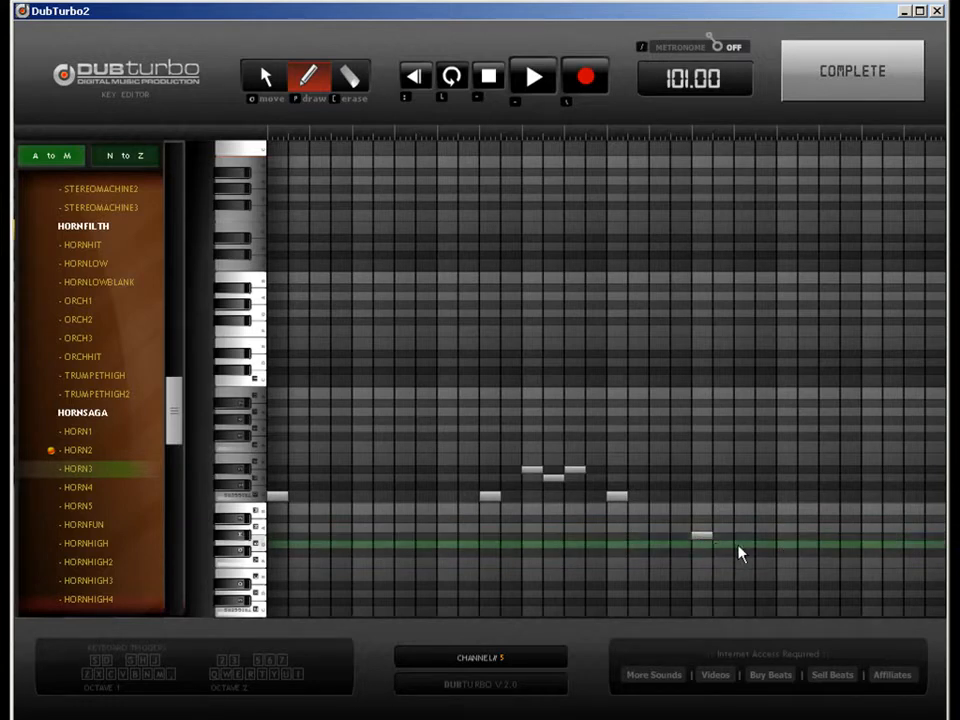
pyautogui.click(742, 548)
pyautogui.click(829, 553)
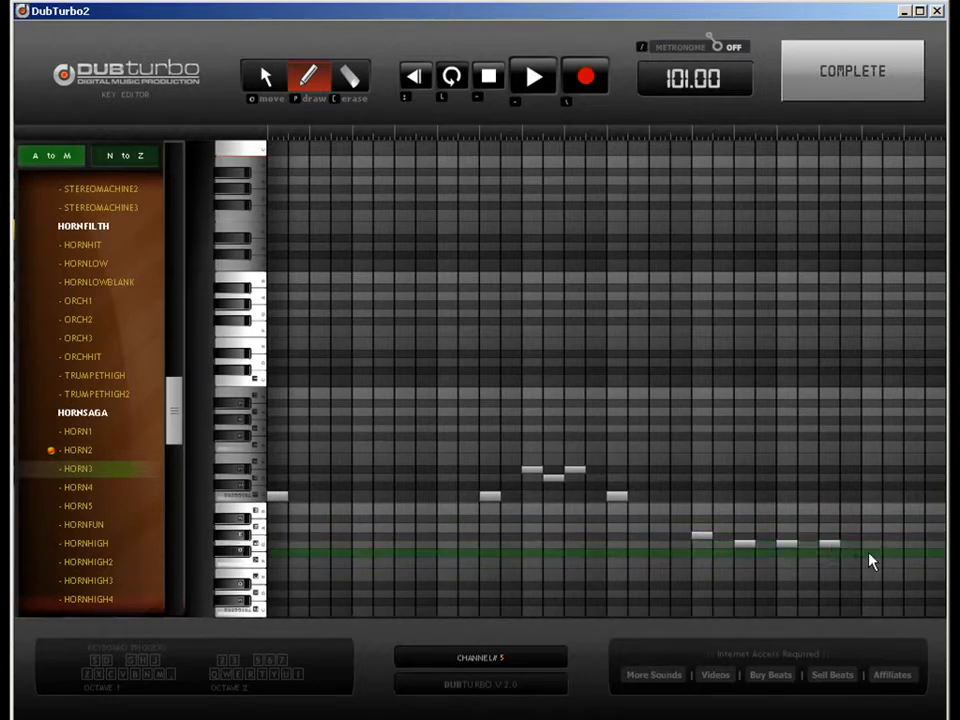
pyautogui.click(872, 556)
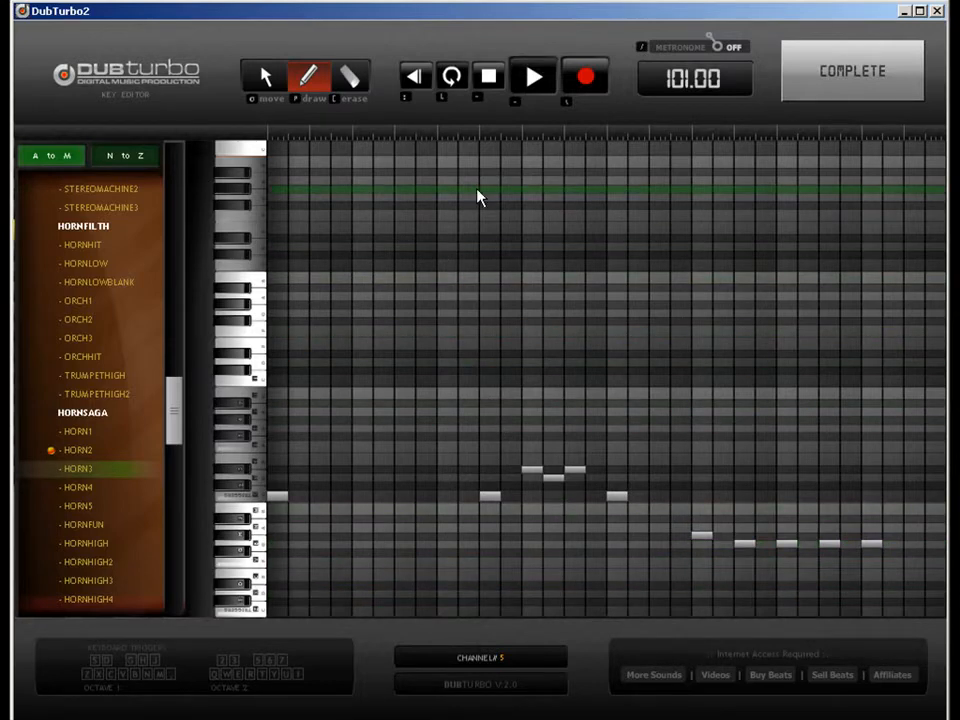
pyautogui.click(272, 76)
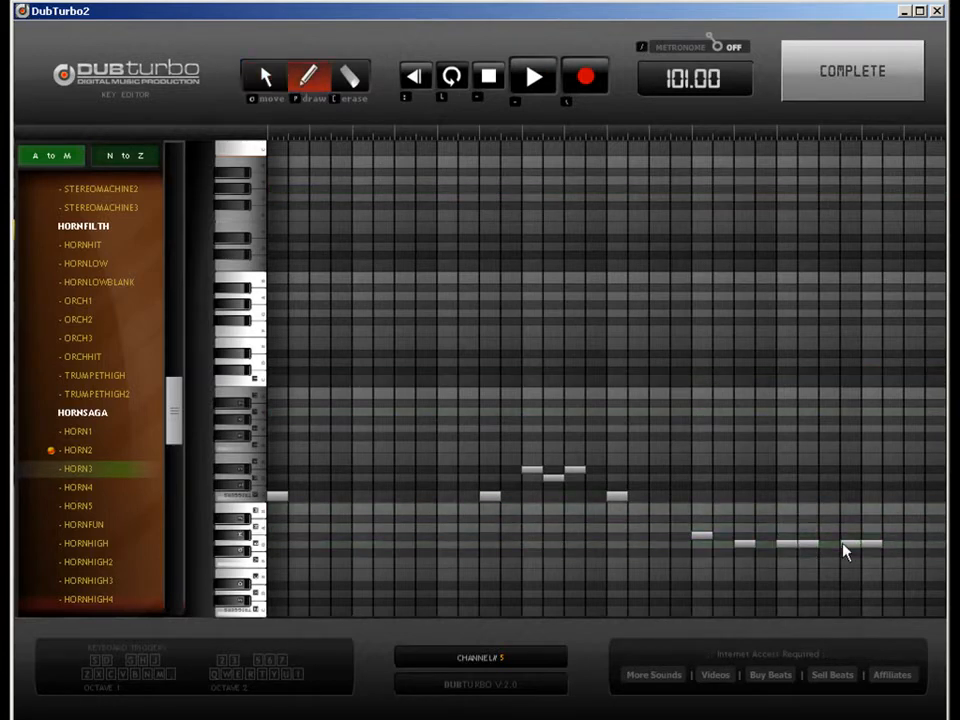
pyautogui.click(907, 544)
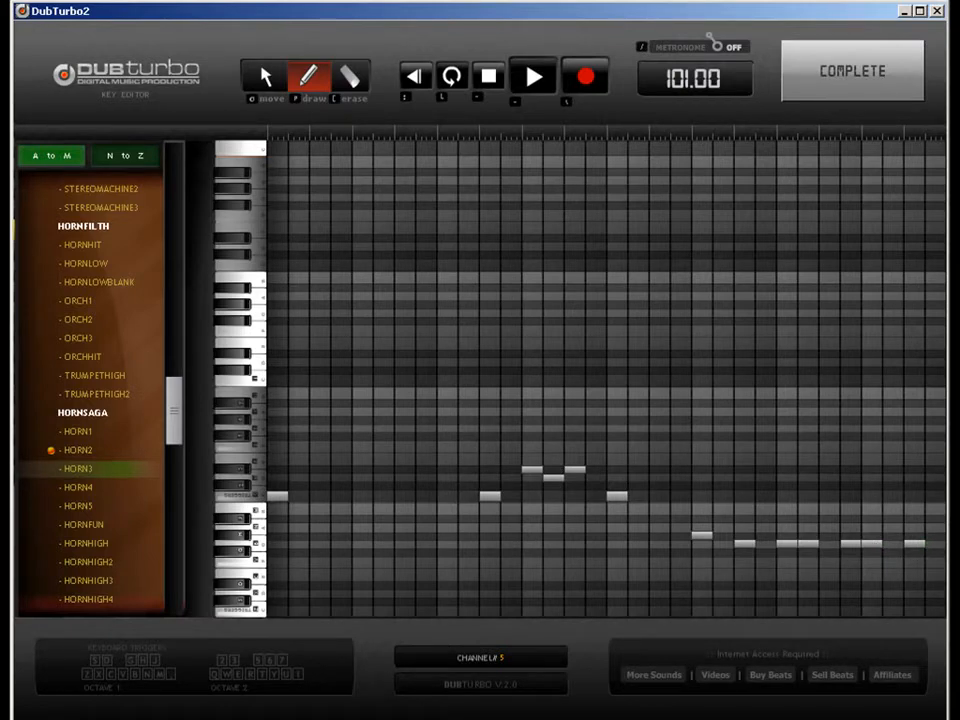
pyautogui.click(870, 96)
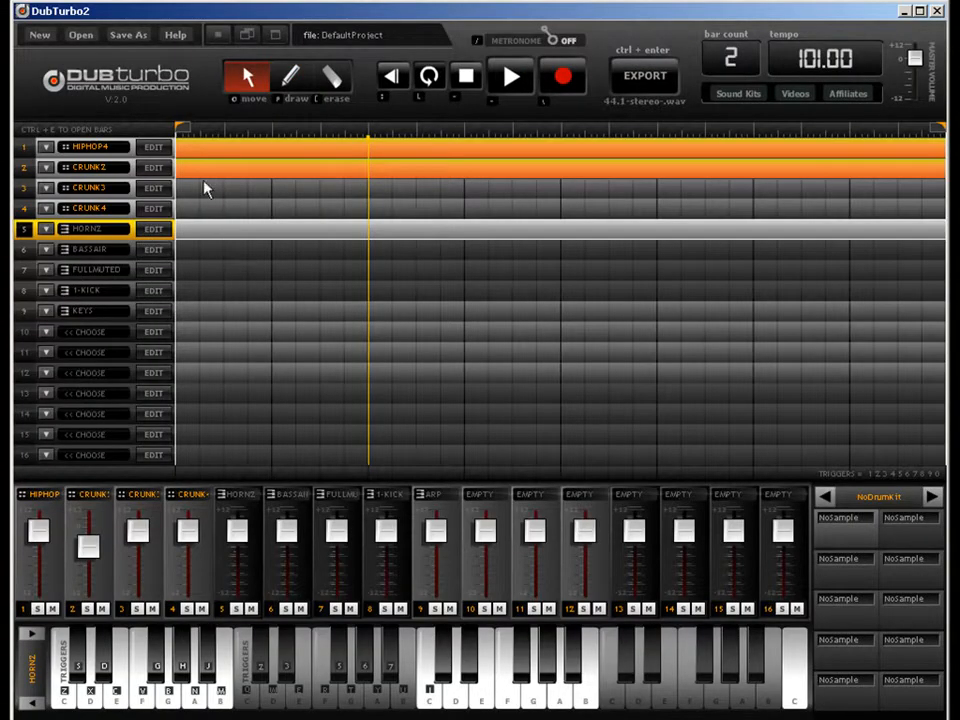
# Step: Reopen the HORN2 track's block in the key editor and switch its sound to HORN3
pyautogui.doubleClick(193, 240)
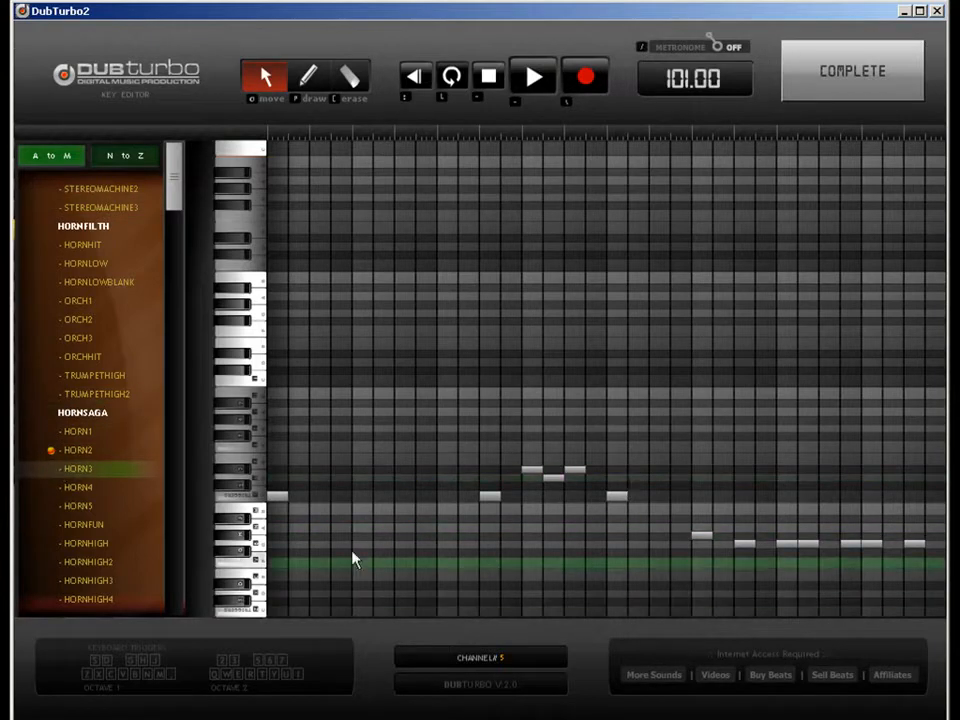
pyautogui.click(84, 469)
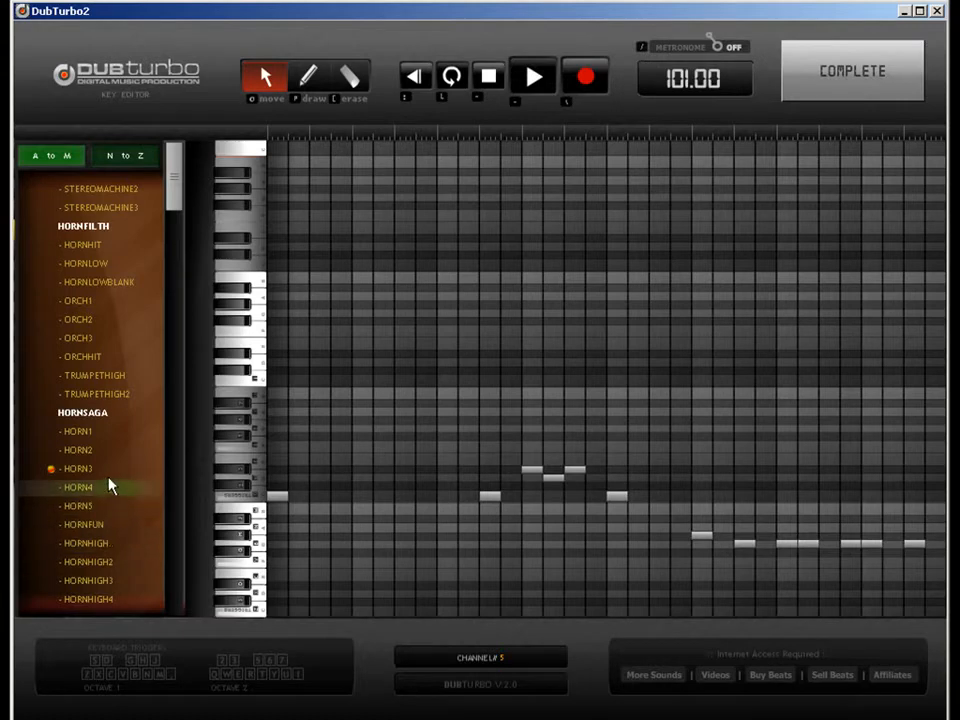
# Step: Try HORN4 and HORN5 on channel 5, load the HORNFUN sound and close the key editor
pyautogui.click(99, 493)
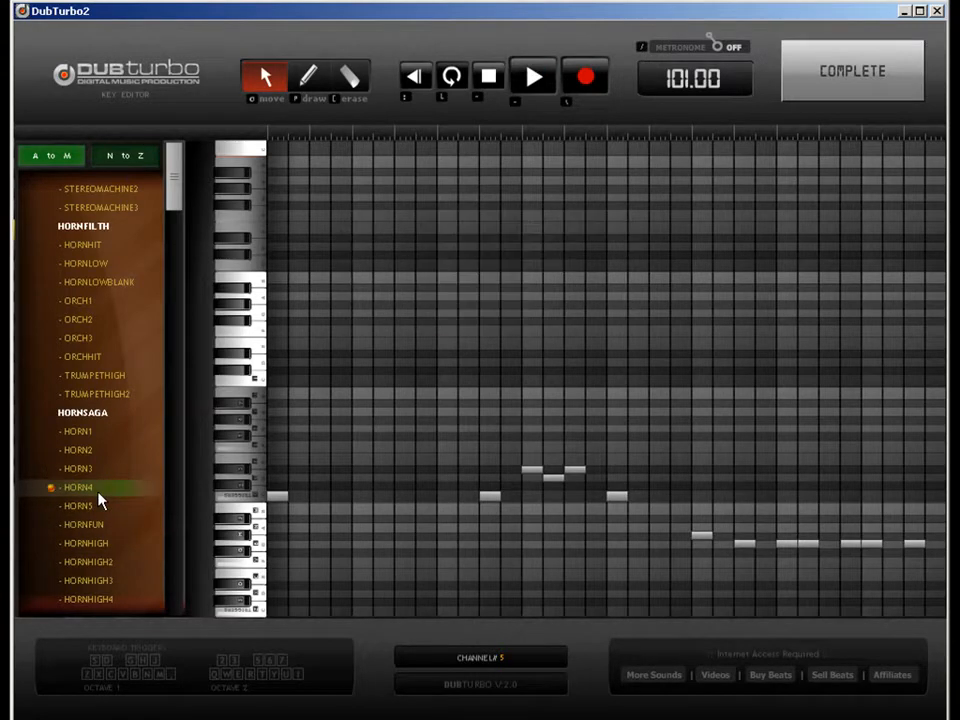
pyautogui.click(98, 507)
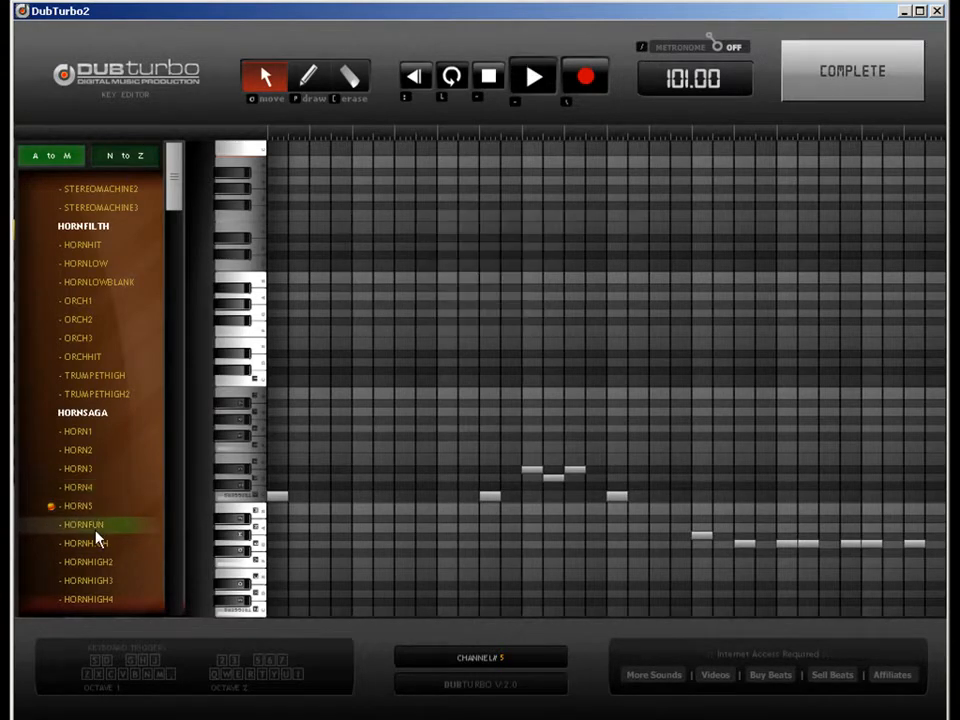
pyautogui.click(96, 530)
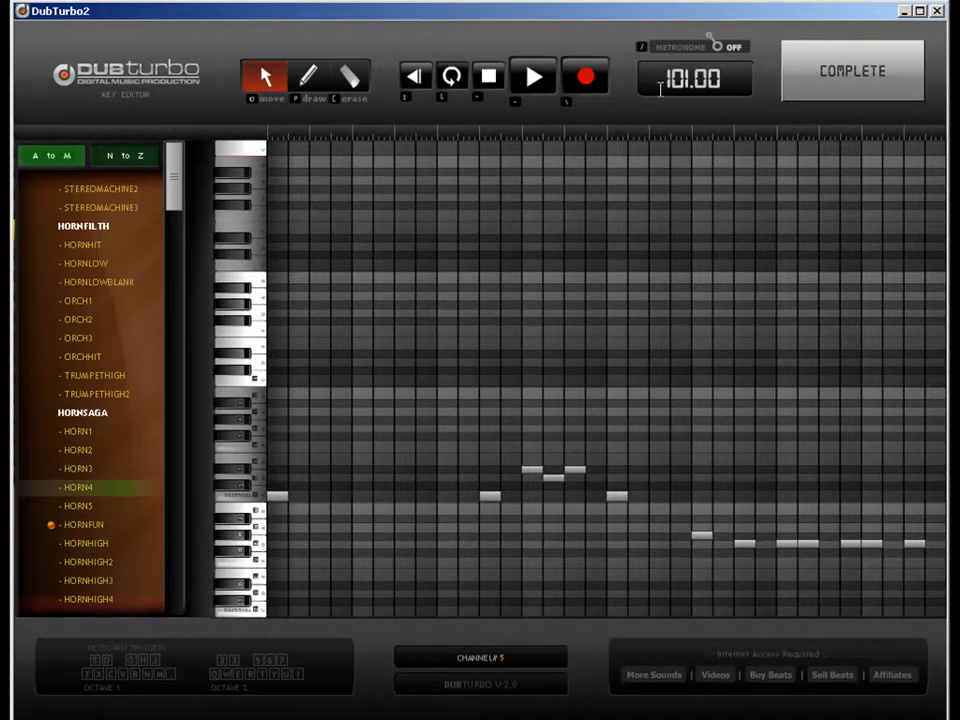
pyautogui.click(810, 80)
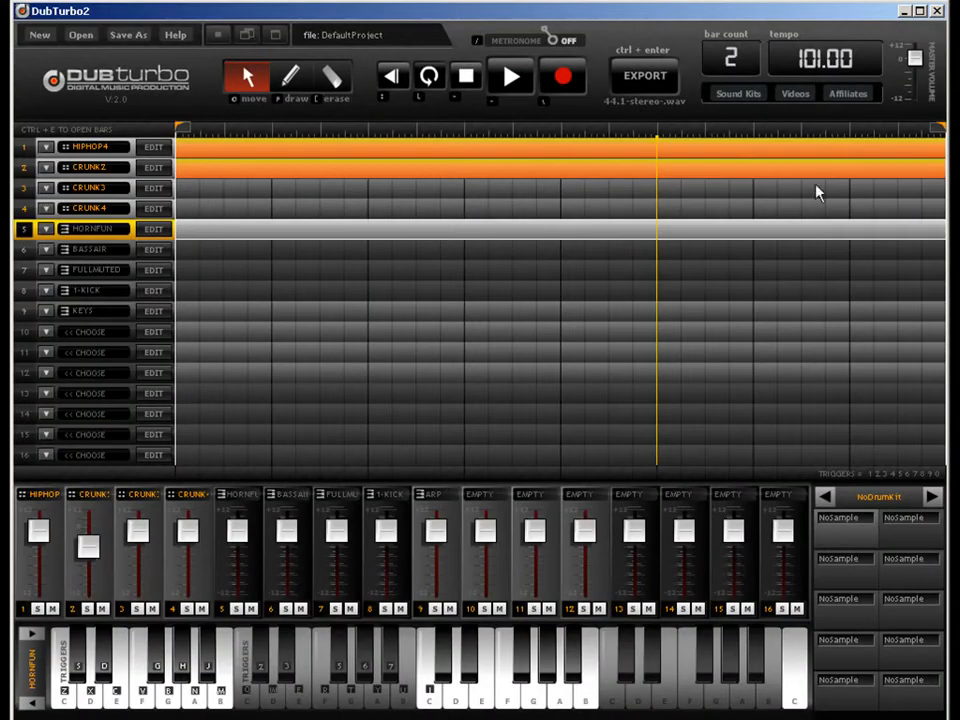
# Step: Copy the horn melody block onto track 6, open the copy in the key editor and locate the bass sound kits
pyautogui.click(229, 249)
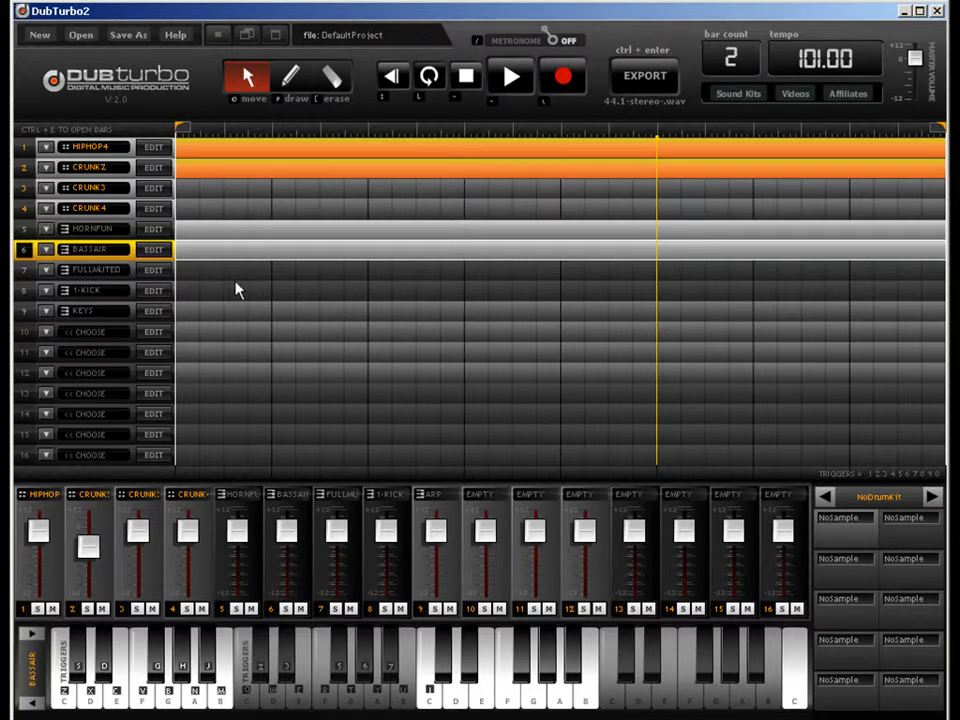
pyautogui.hotkey('ctrl', 'e')
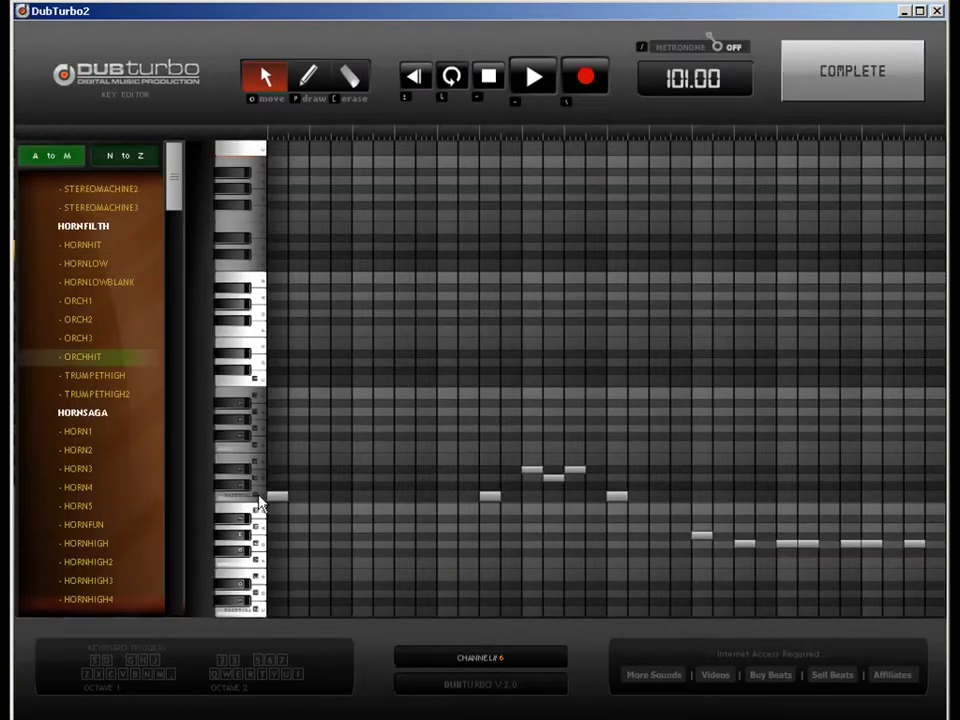
pyautogui.moveTo(175, 192); pyautogui.dragTo(174, 240)
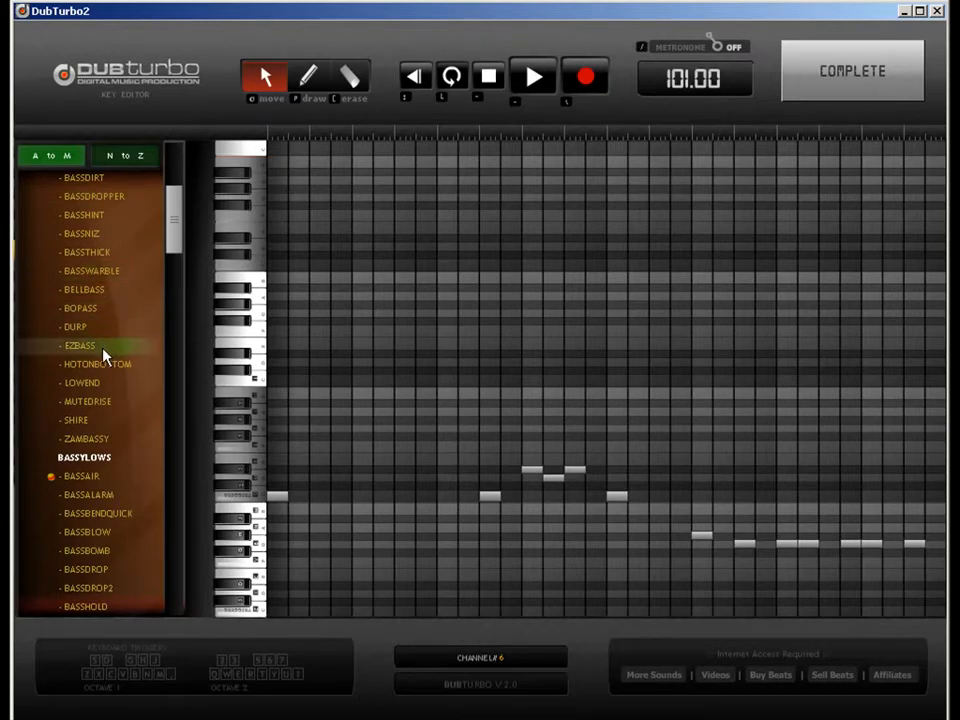
# Step: Erase the D on grid step 14, the D# on step 15 and the G notes on steps 23, 26, 28, 29 and 31
pyautogui.click(350, 77)
pyautogui.click(554, 479)
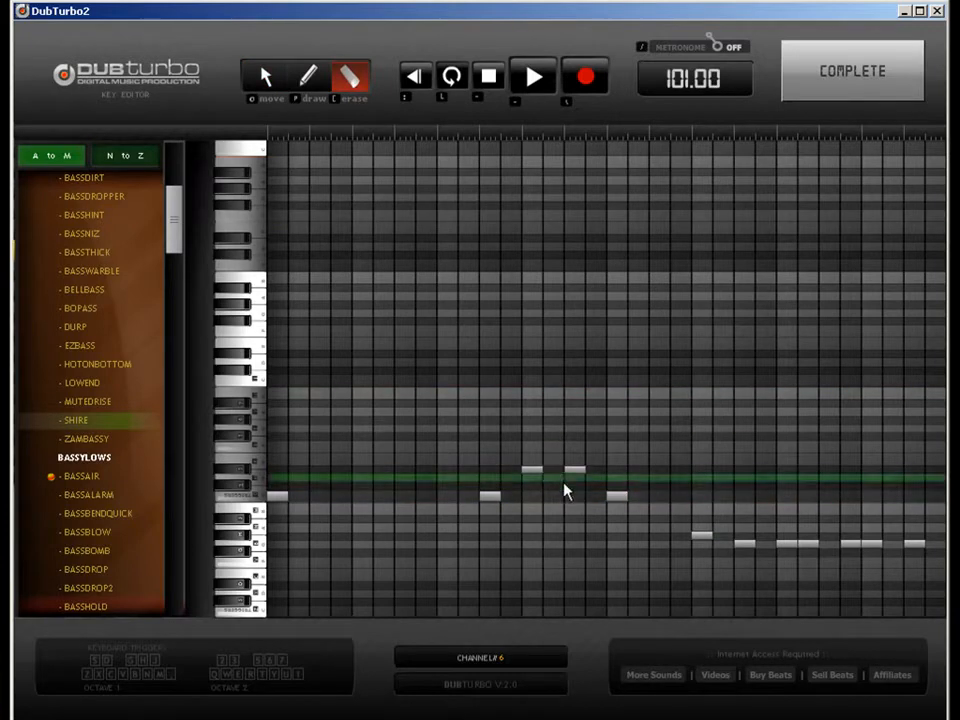
pyautogui.click(574, 470)
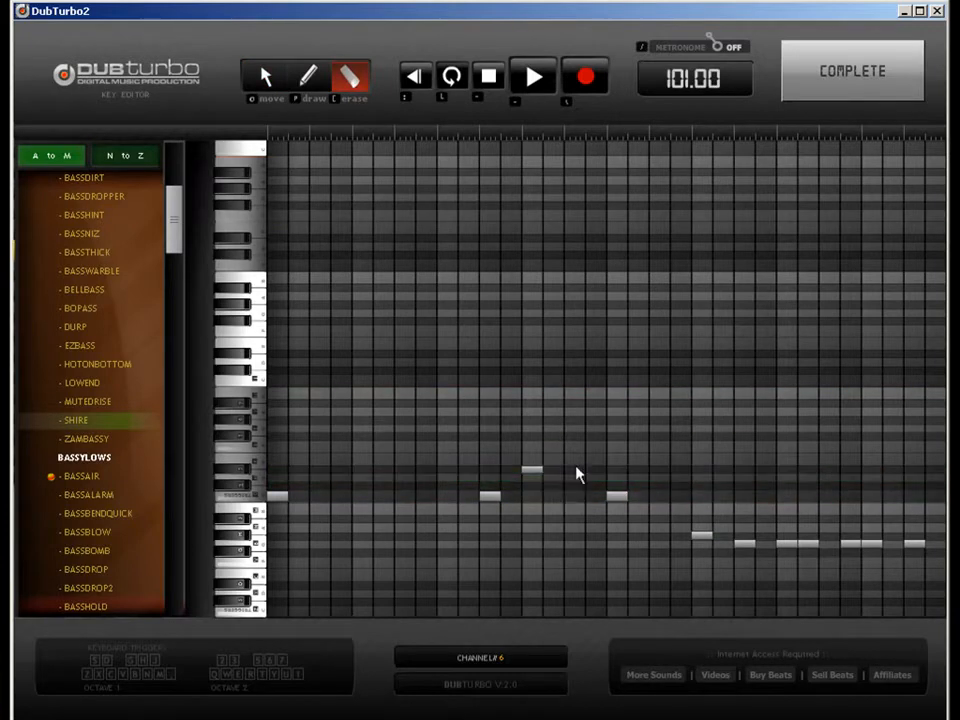
pyautogui.click(745, 543)
pyautogui.click(808, 543)
pyautogui.click(874, 544)
pyautogui.click(855, 544)
pyautogui.click(916, 544)
# Step: Try BASSALARM, BASSBLOW and BASSDROP on channel 6 and load the LOWEND sound from the BASSMADNESS kit
pyautogui.click(30, 497)
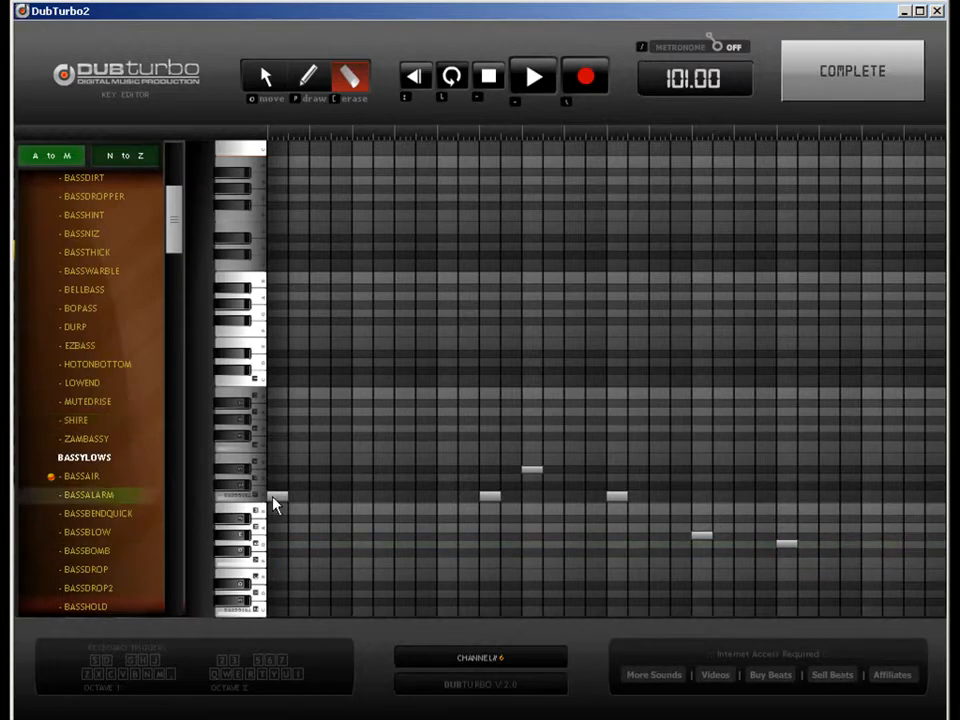
pyautogui.doubleClick(70, 497)
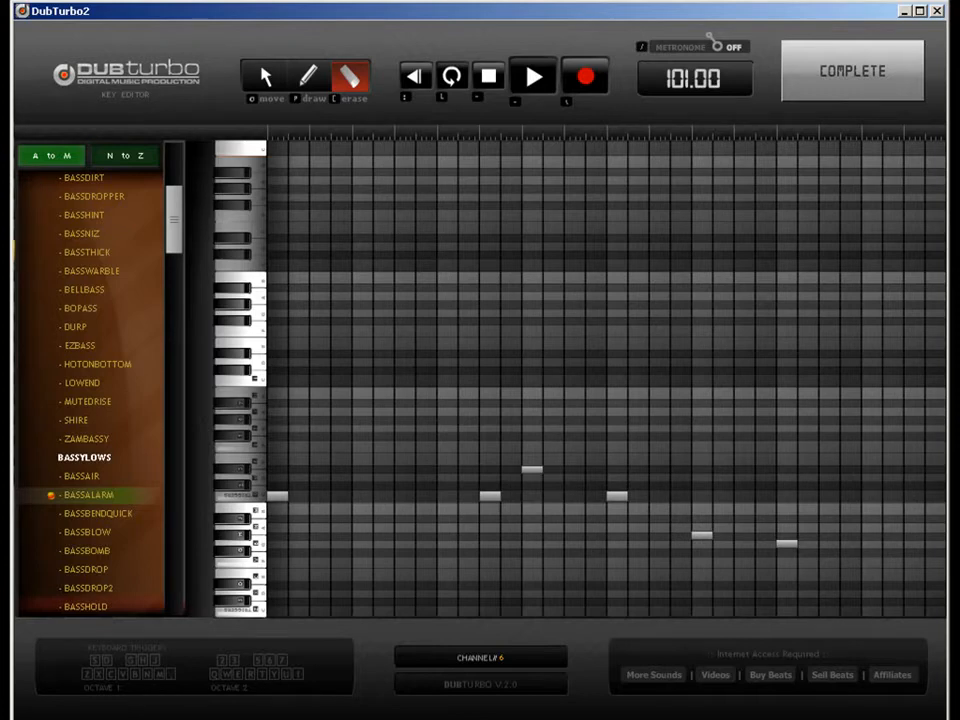
pyautogui.doubleClick(85, 533)
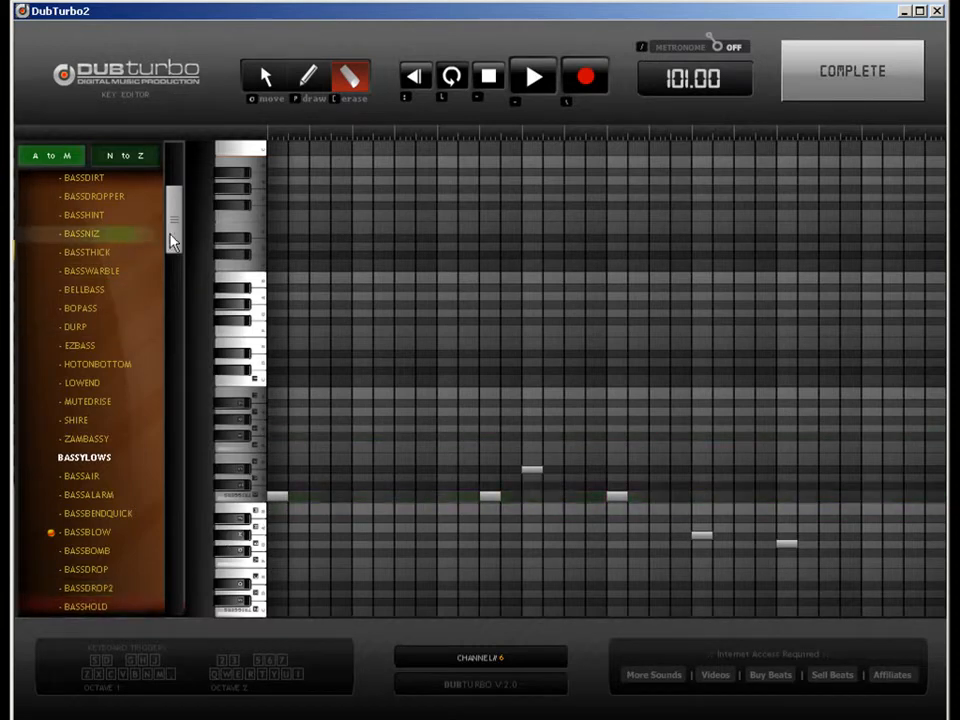
pyautogui.moveTo(171, 204); pyautogui.dragTo(175, 247)
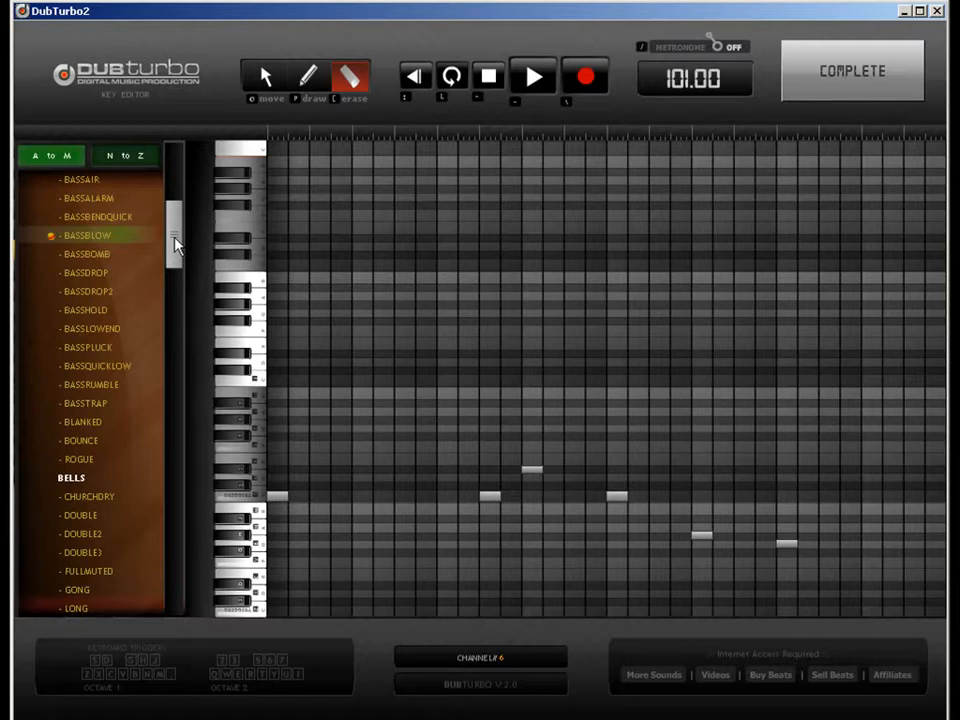
pyautogui.scroll(-2, 175, 248)
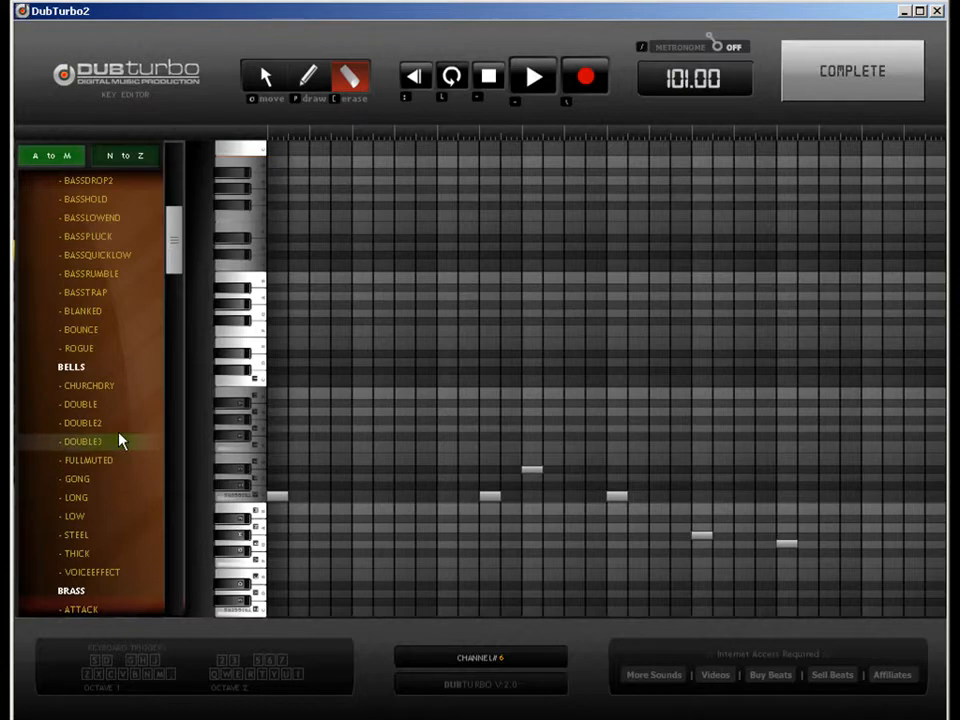
pyautogui.scroll(5, 176, 240)
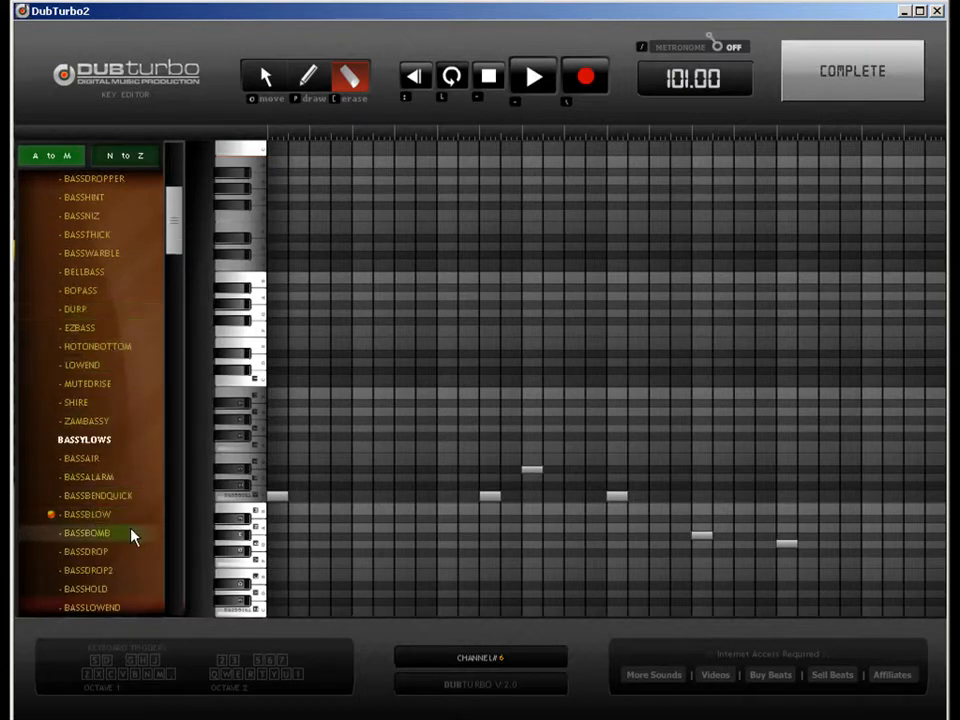
pyautogui.click(98, 553)
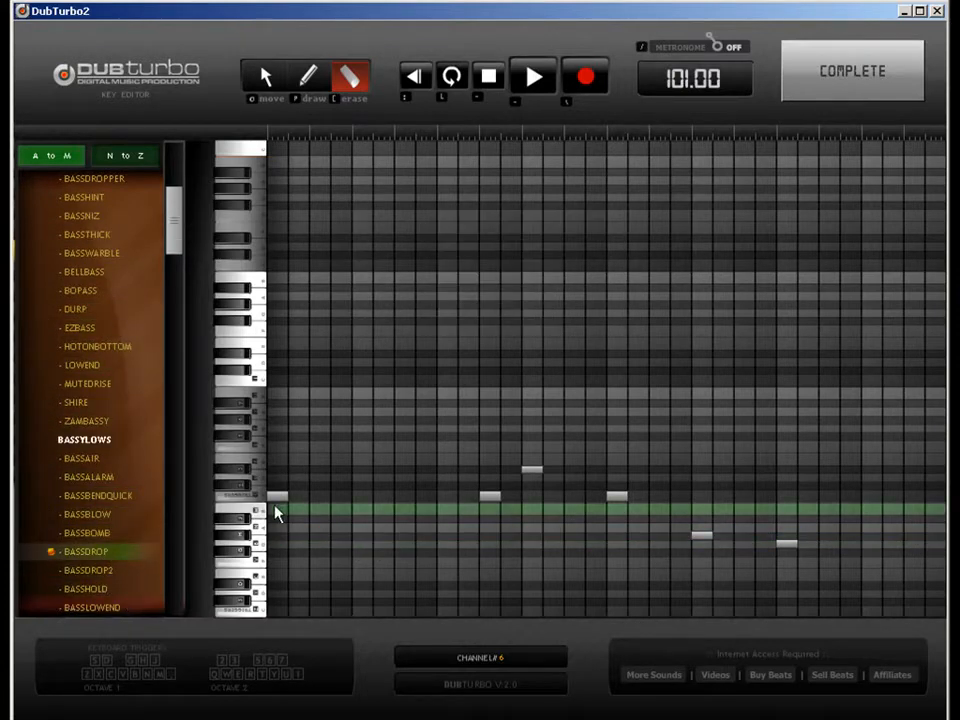
pyautogui.scroll(3, 94, 424)
pyautogui.click(94, 424)
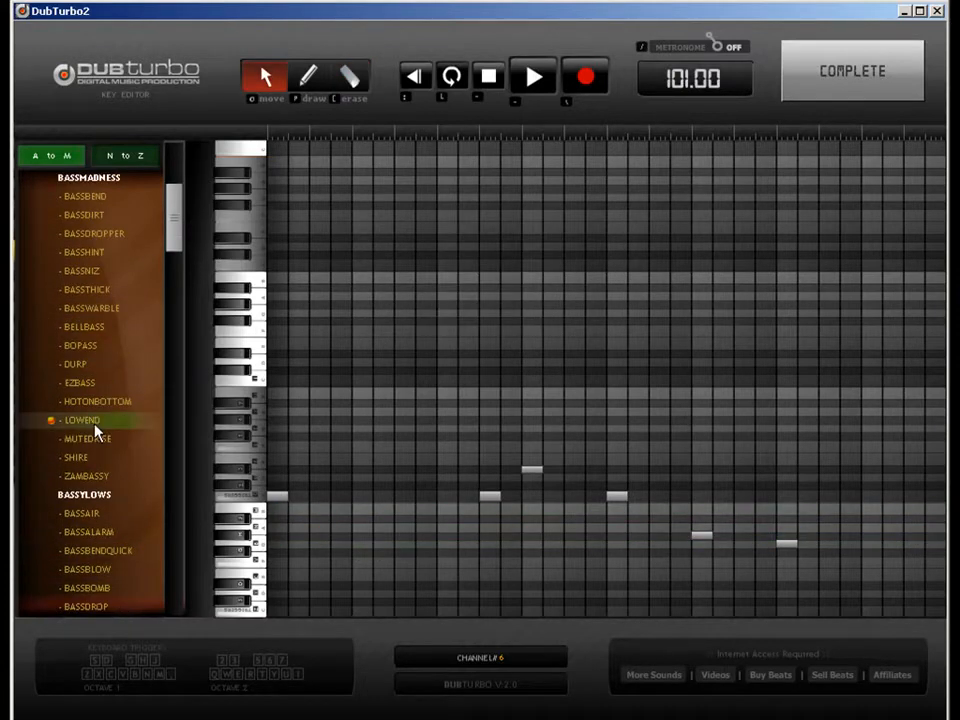
# Step: Close the key editor and lower the volume of the LOWEND bass track
pyautogui.click(845, 88)
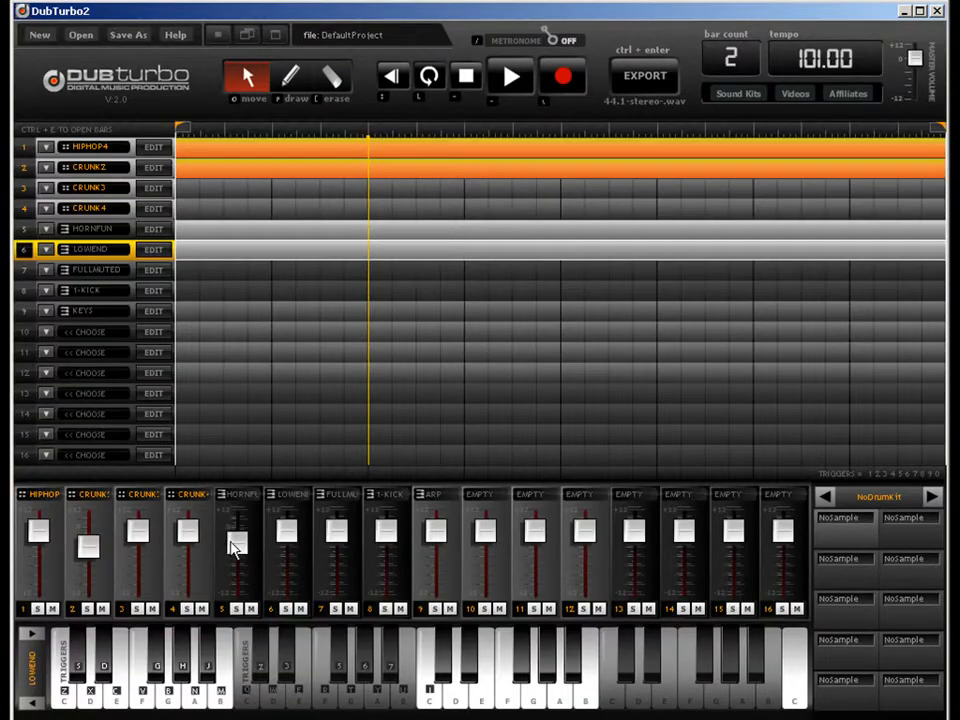
pyautogui.moveTo(285, 533); pyautogui.dragTo(287, 560)
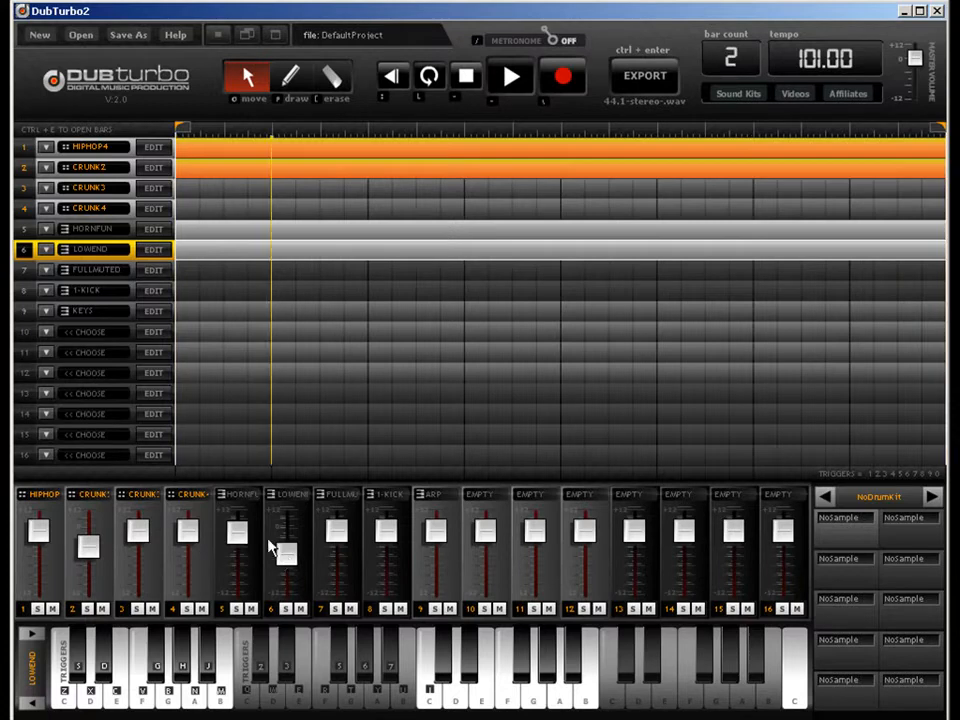
# Step: Draw a block across both bars of track 7 and open that track in the key editor
pyautogui.click(291, 82)
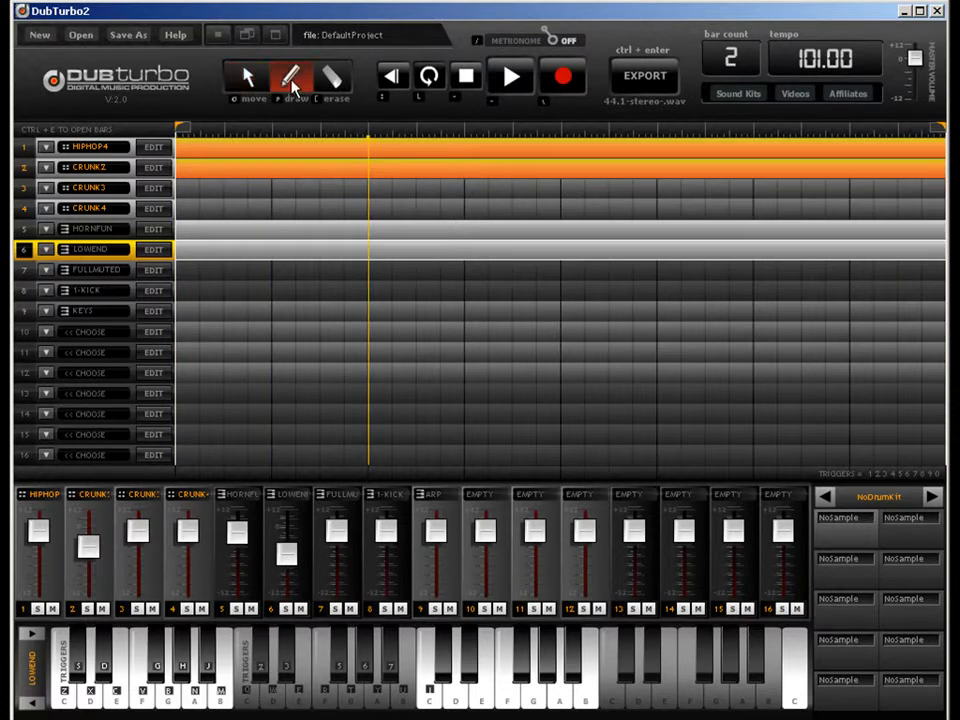
pyautogui.moveTo(197, 275); pyautogui.dragTo(563, 272)
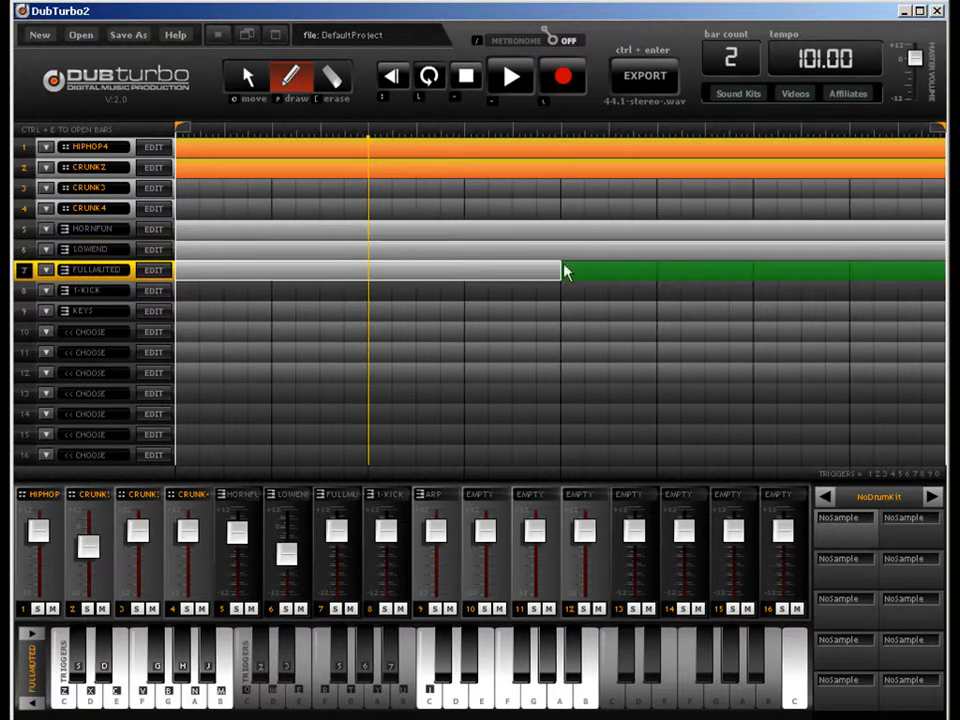
pyautogui.click(908, 265)
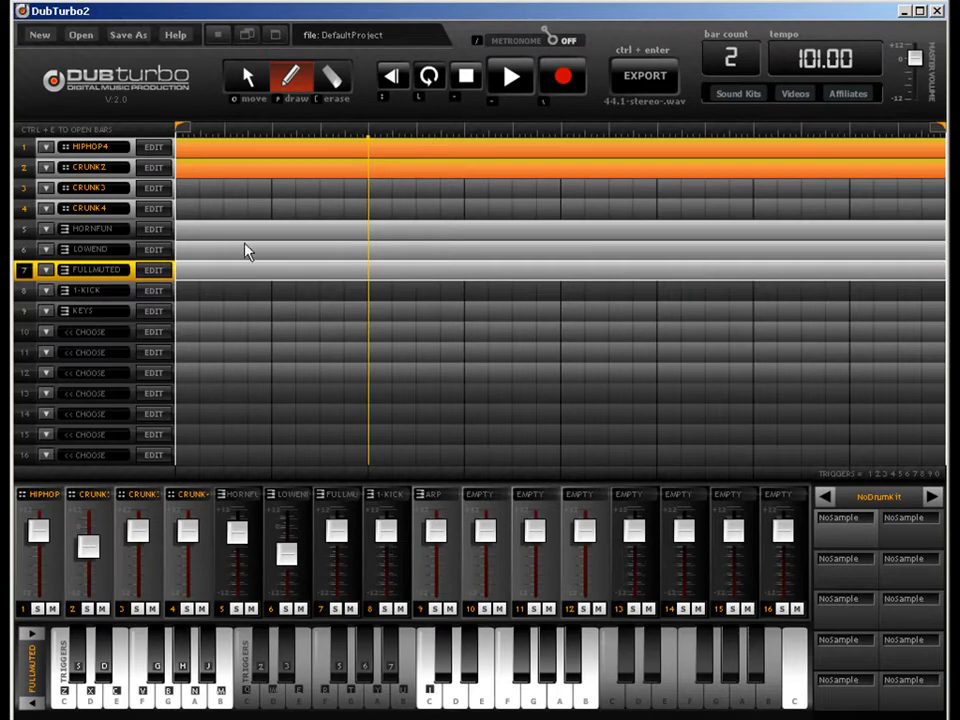
pyautogui.click(155, 271)
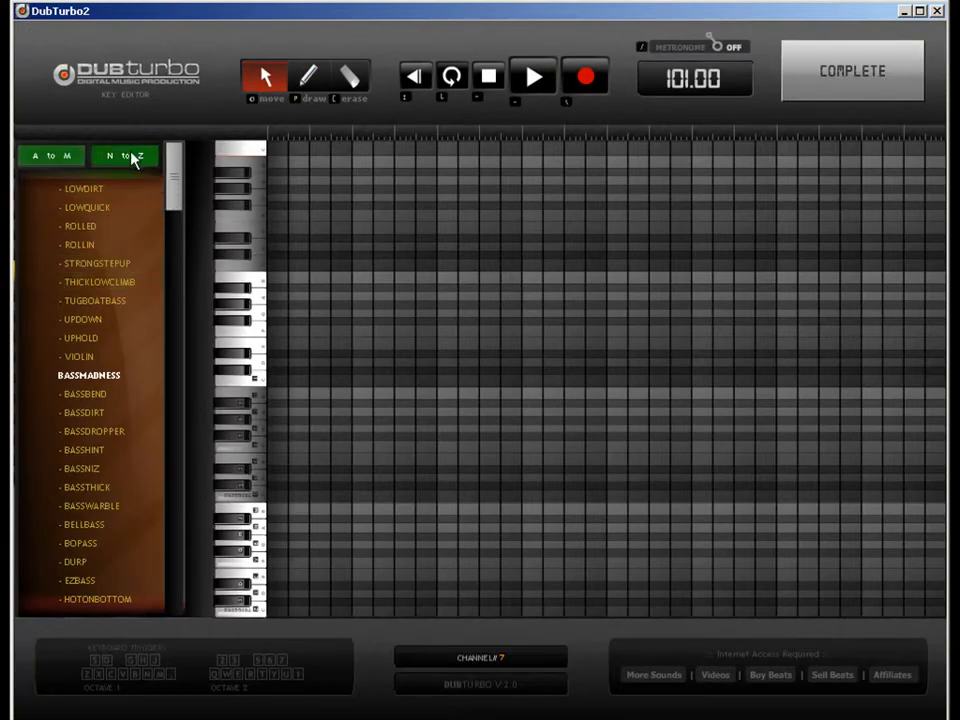
# Step: Browse the N to Z sounds for channel 7, try TRUMPHIT and WAHWAH2, and load VIOLATINA
pyautogui.click(154, 163)
pyautogui.moveTo(174, 178); pyautogui.dragTo(175, 362)
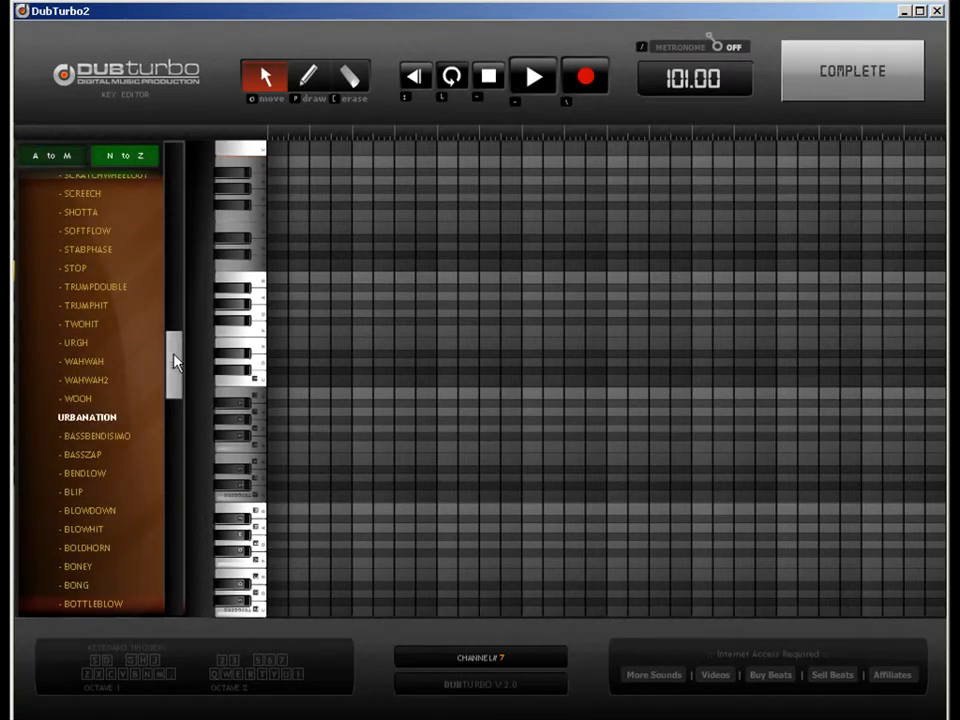
pyautogui.click(100, 307)
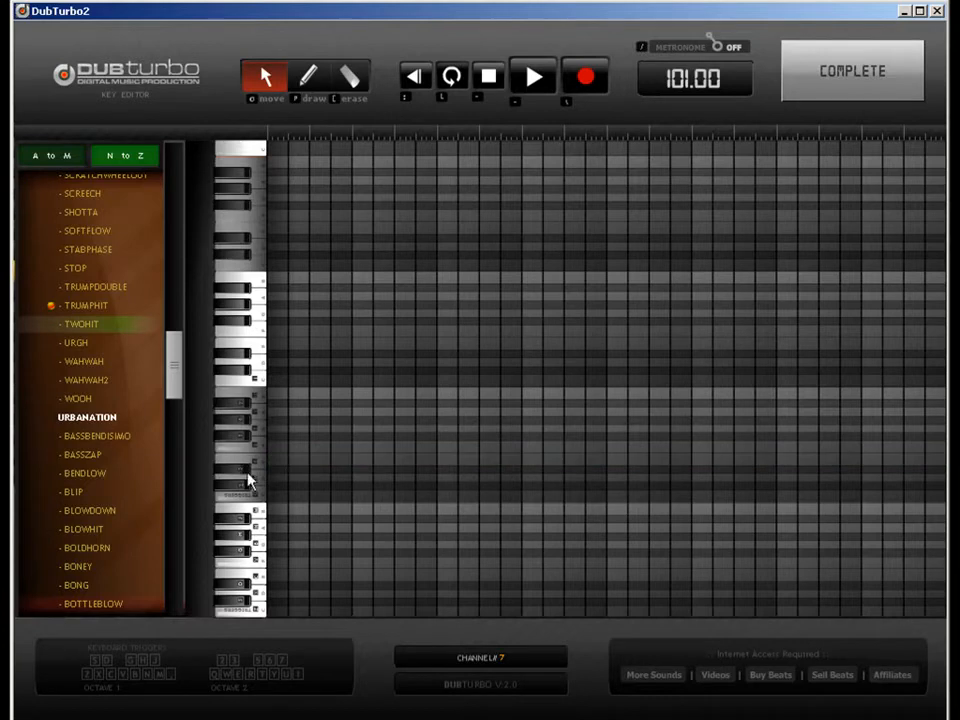
pyautogui.click(126, 382)
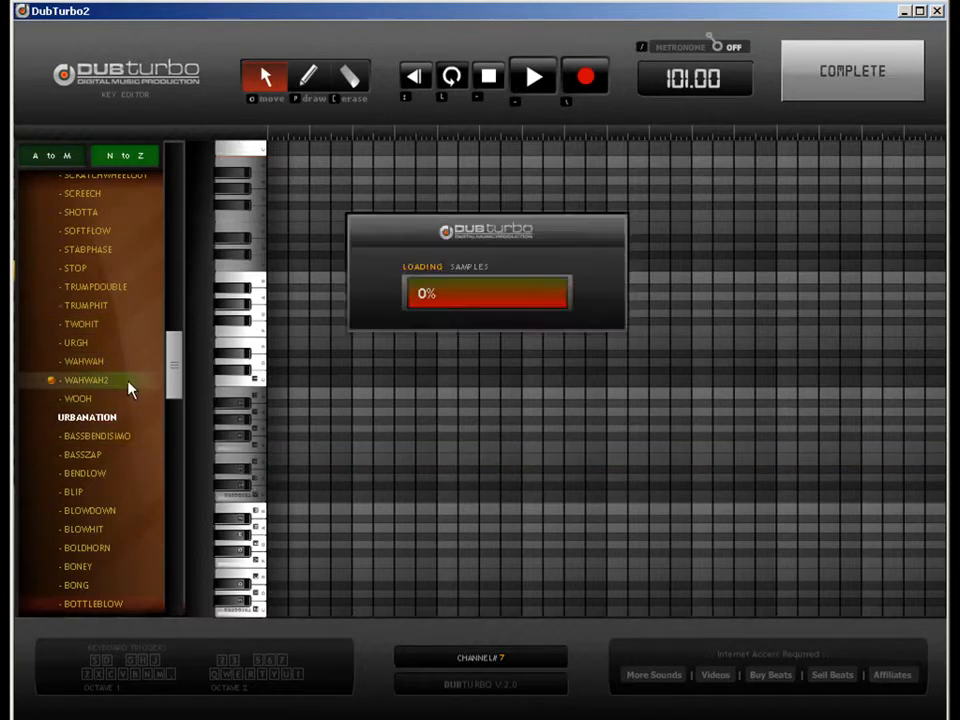
pyautogui.click(99, 476)
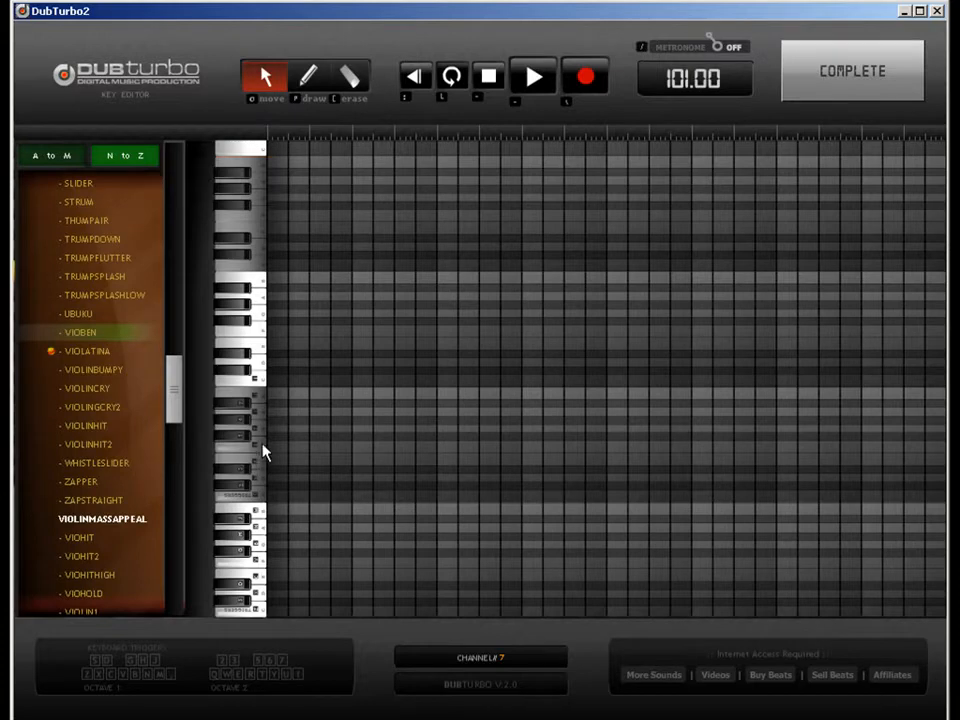
# Step: Draw notes G#, G, G# and G on grid steps 11, 13, 15 and 17 of channel 7
pyautogui.press('p')
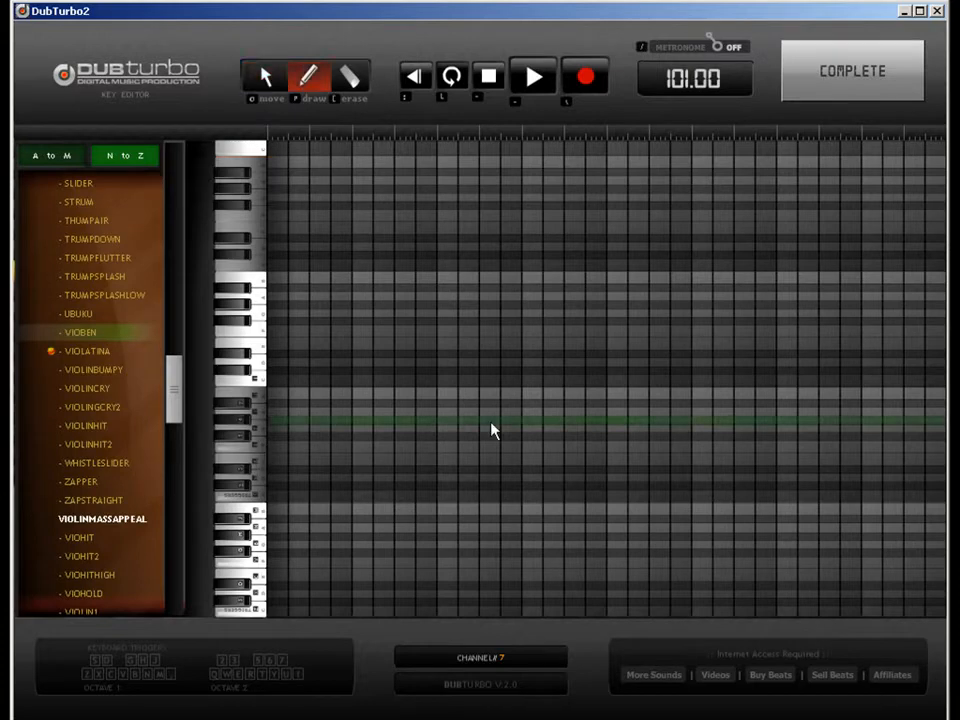
pyautogui.click(490, 420)
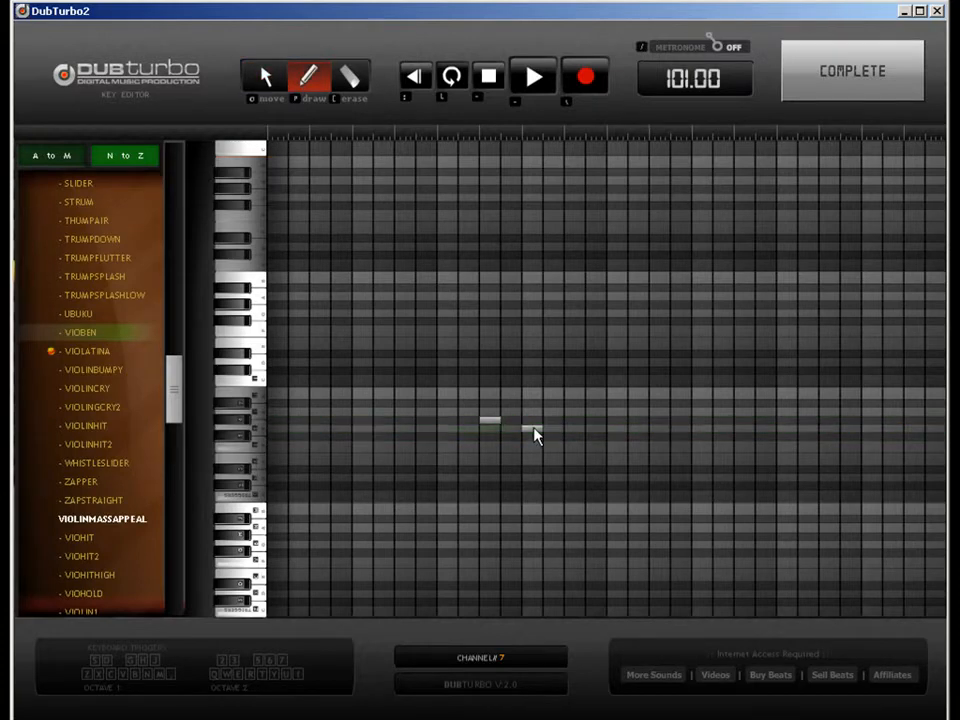
pyautogui.click(532, 428)
pyautogui.click(575, 420)
pyautogui.click(617, 429)
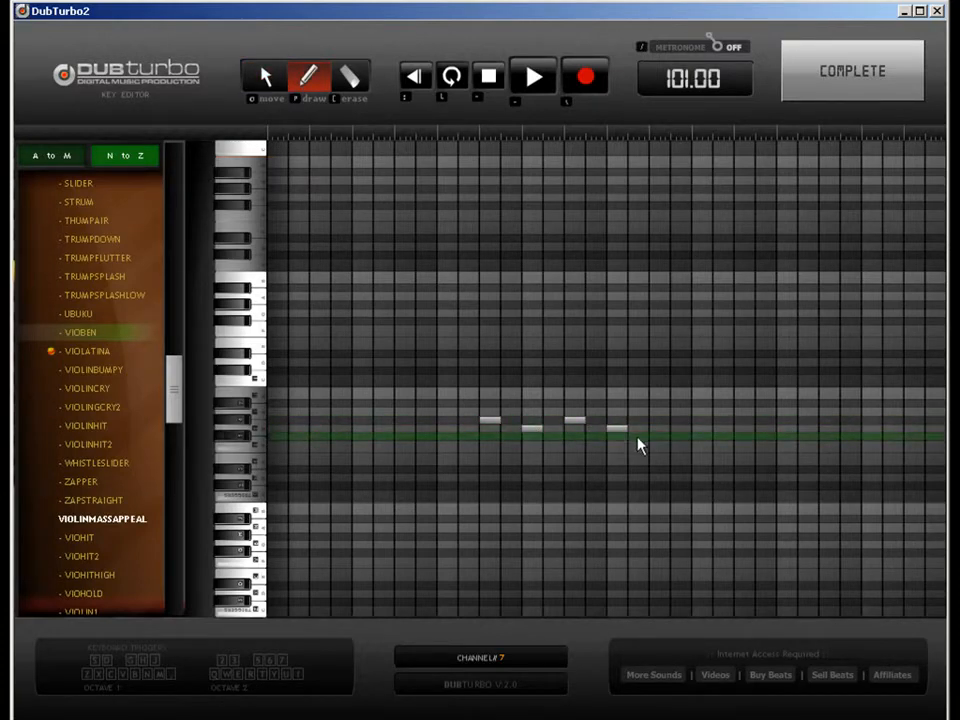
# Step: Add F notes on grid steps 20, 21 and 24, D# on 25, D on 27, and C on 29 and 31
pyautogui.click(702, 447)
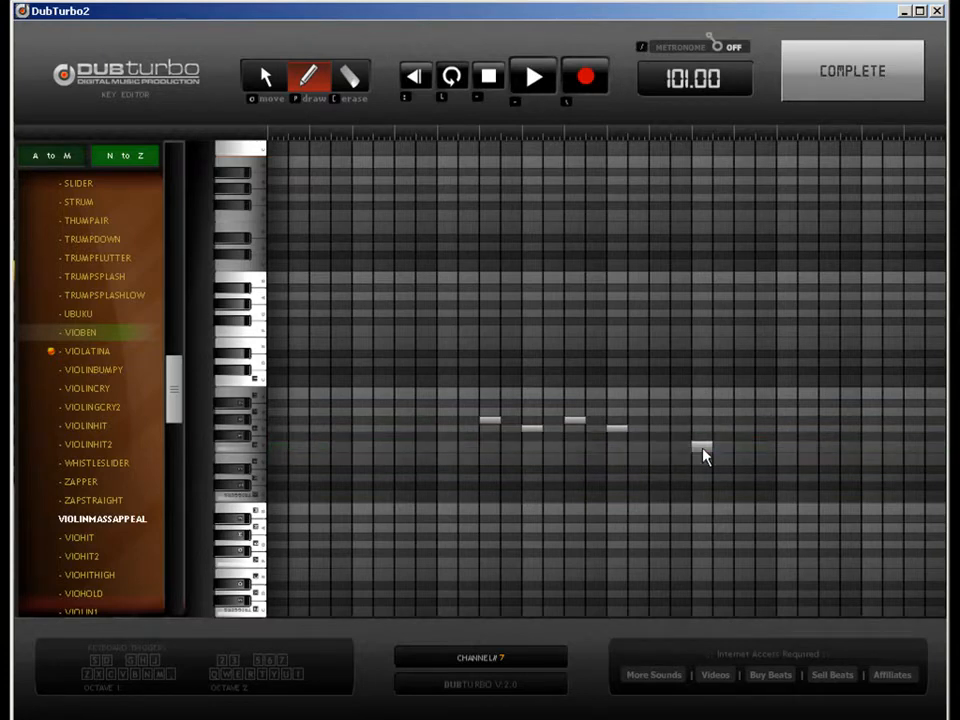
pyautogui.click(787, 470)
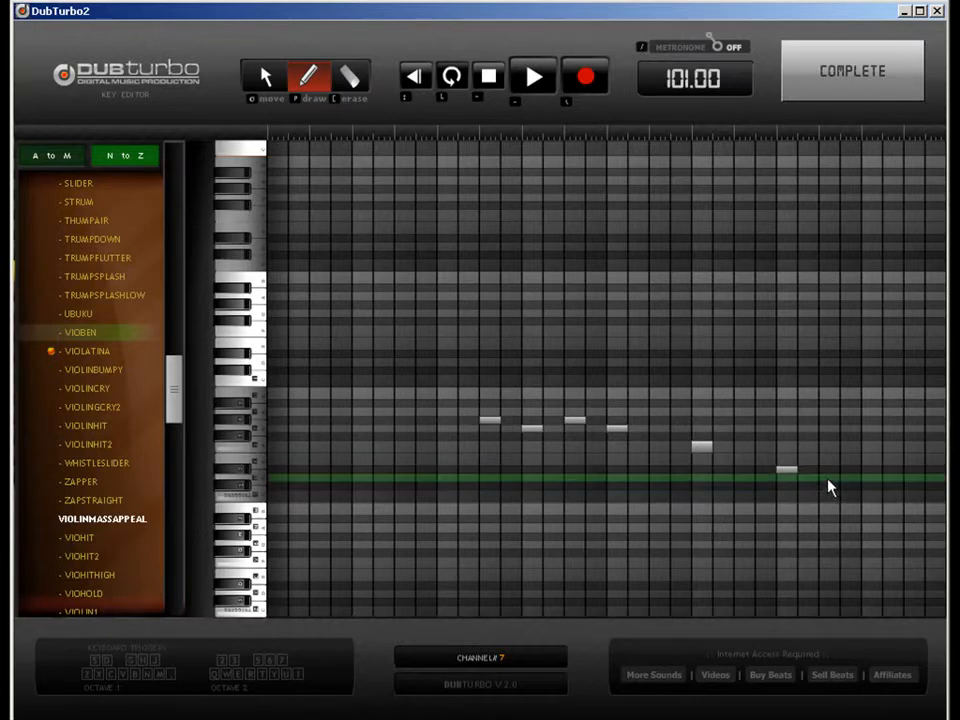
pyautogui.click(829, 479)
pyautogui.click(871, 497)
pyautogui.click(914, 497)
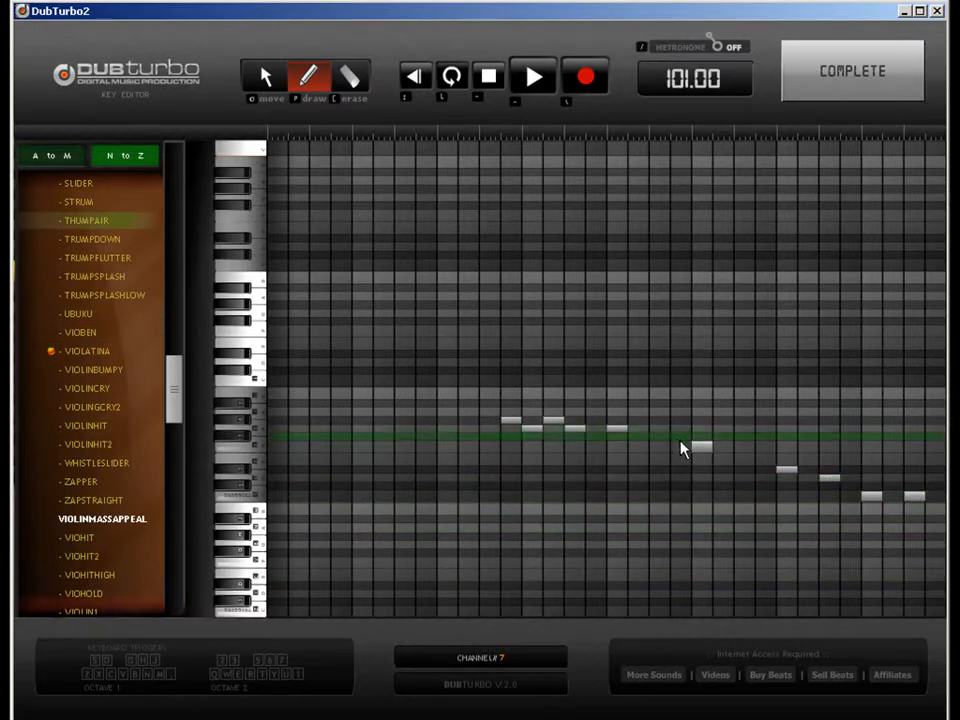
pyautogui.click(681, 447)
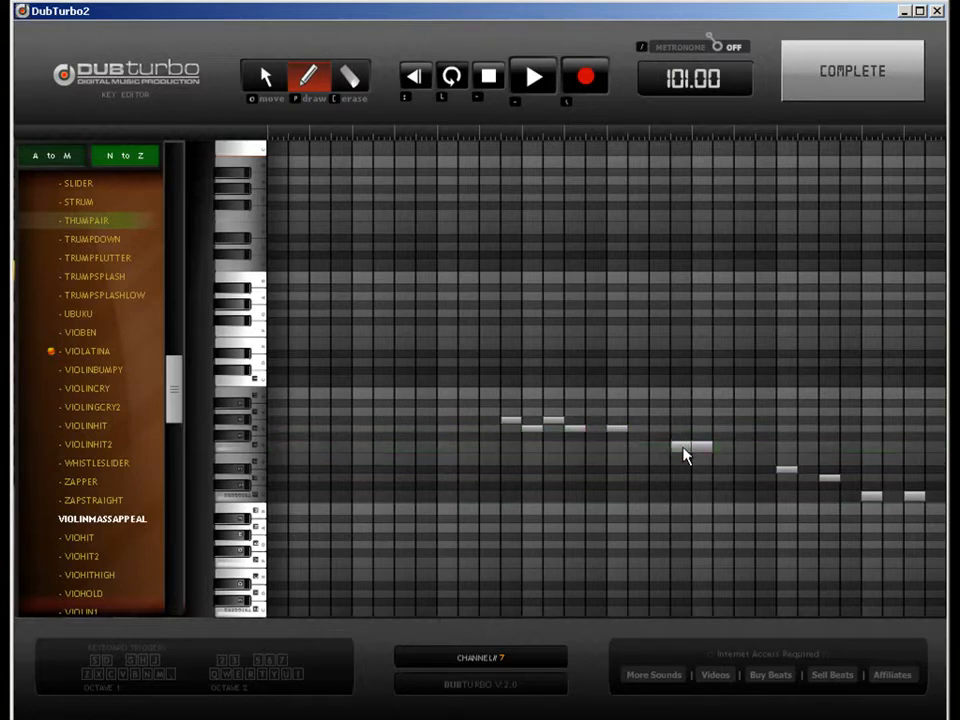
pyautogui.click(765, 447)
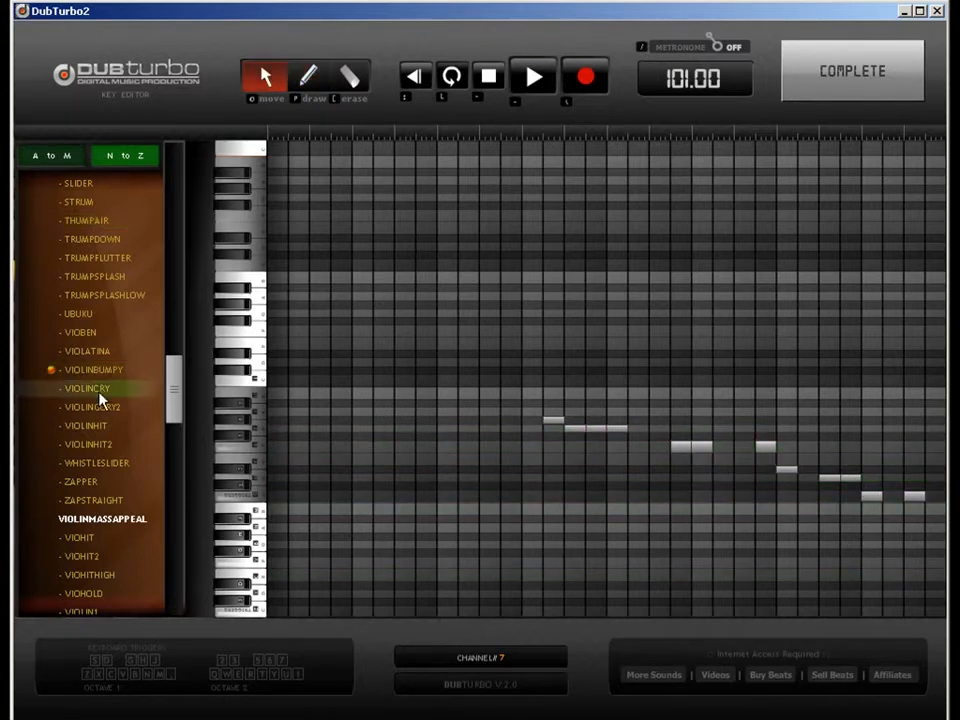
# Step: Load VIOLINHIT on channel 7 and add notes C on step 1, the higher C on step 9 and G# on step 11
pyautogui.click(100, 390)
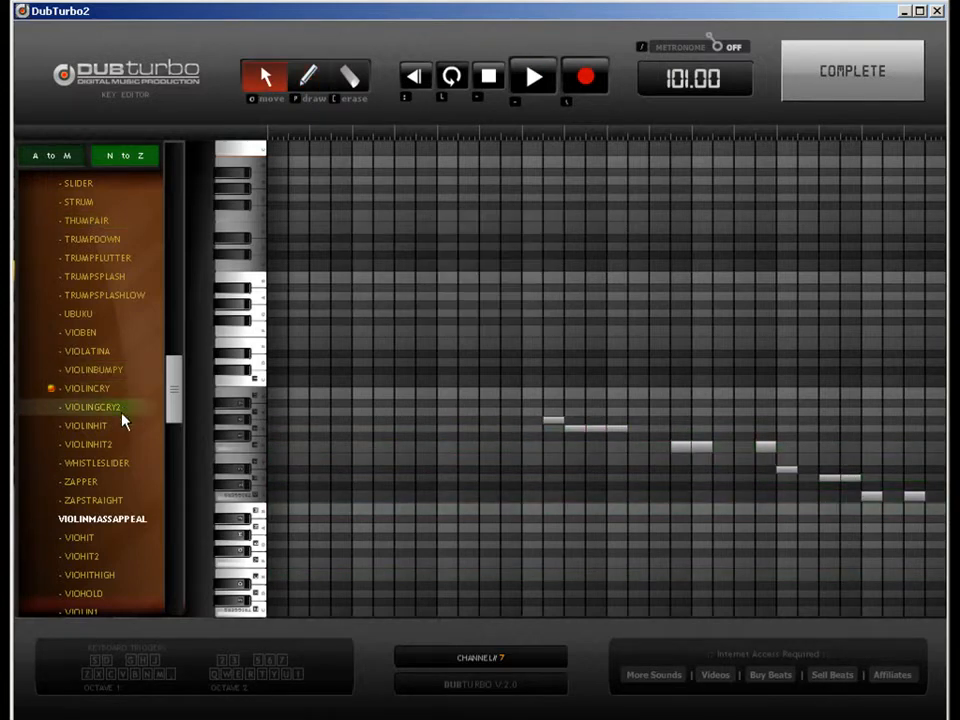
pyautogui.click(124, 426)
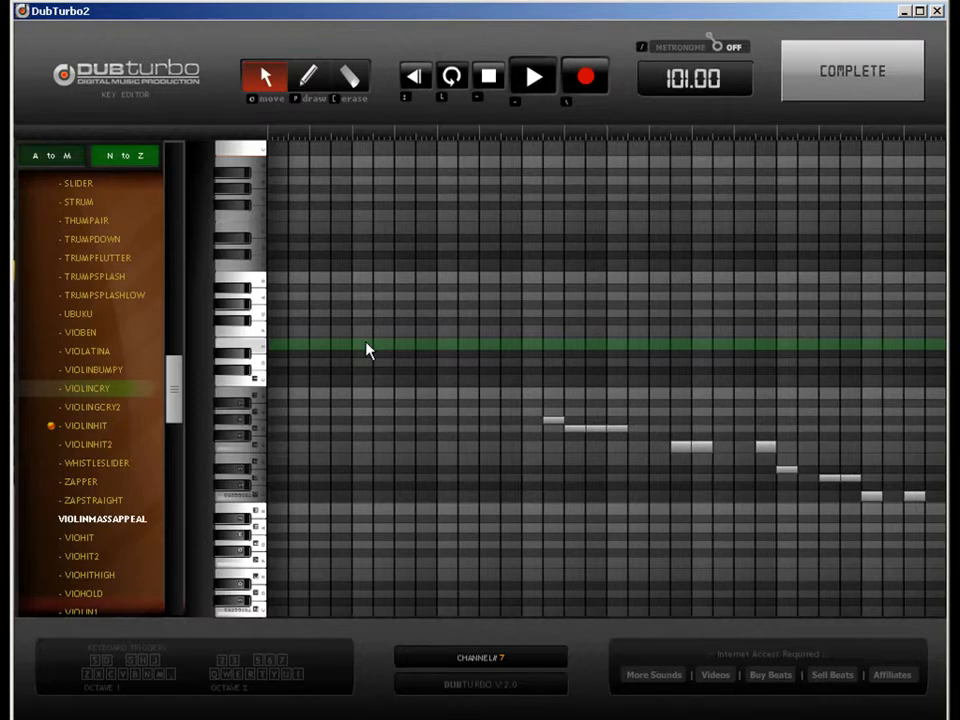
pyautogui.click(310, 77)
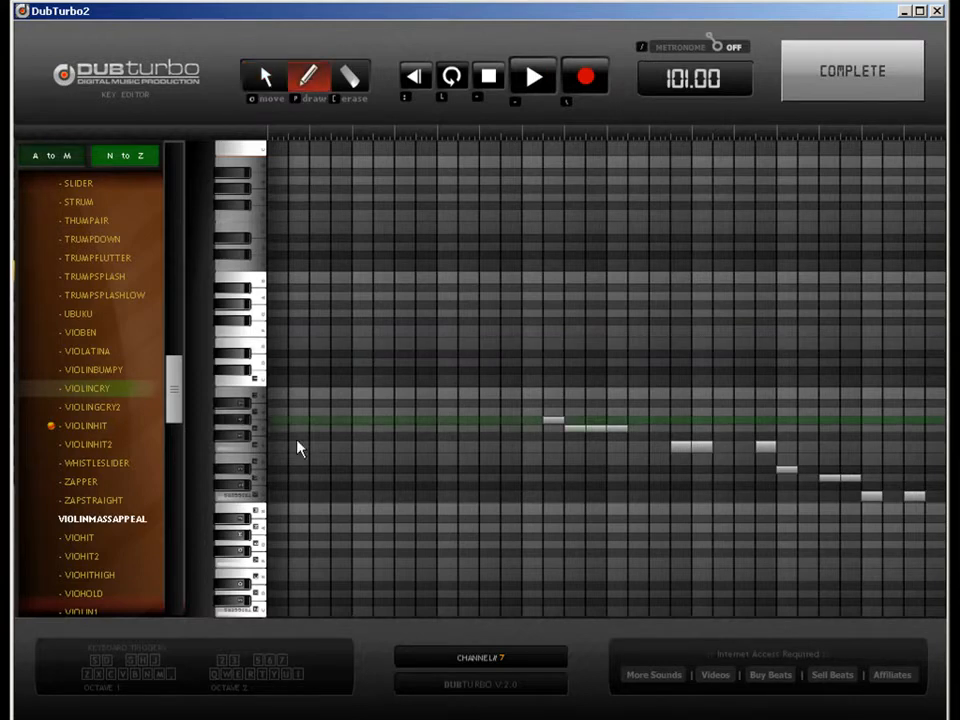
pyautogui.click(284, 498)
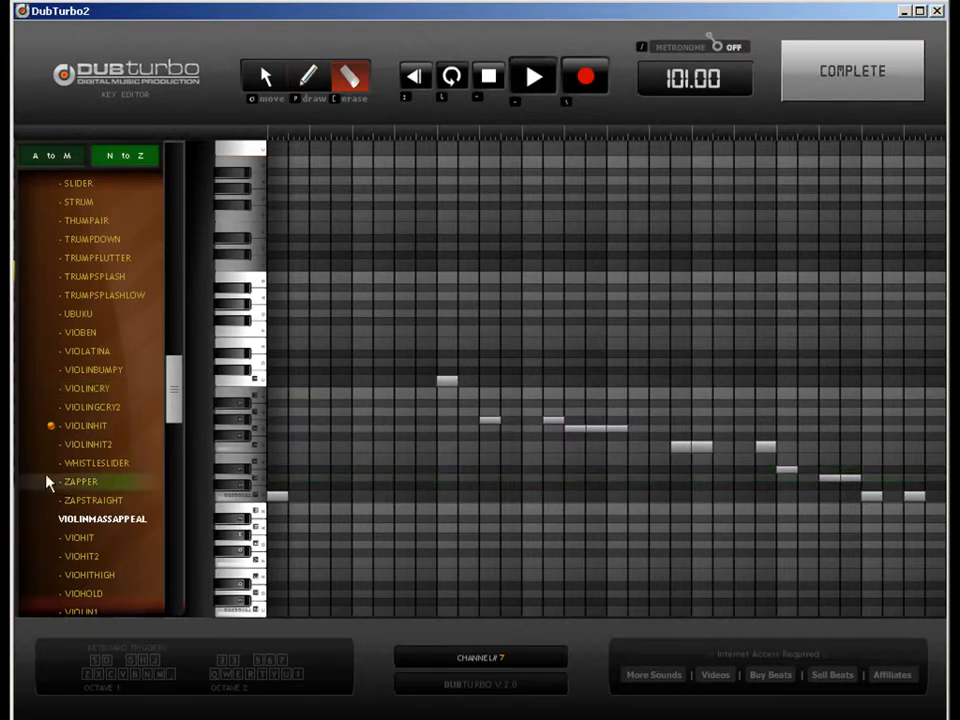
pyautogui.click(842, 86)
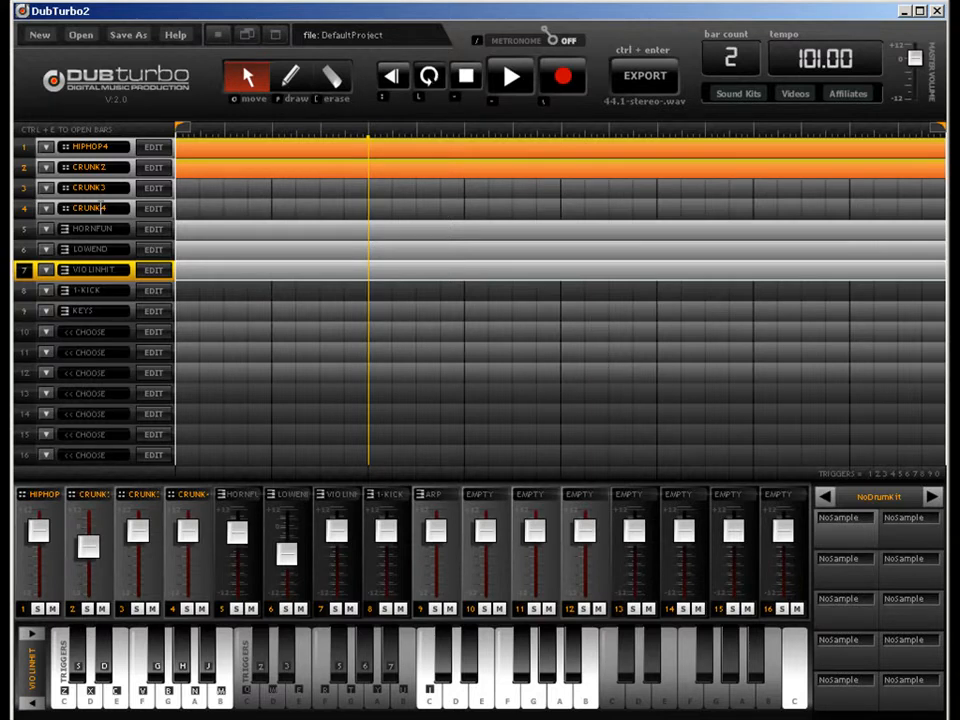
# Step: Open and close the editors of several tracks, including CRUNK2 and VIOLINHIT, to review the ways into them
pyautogui.click(154, 270)
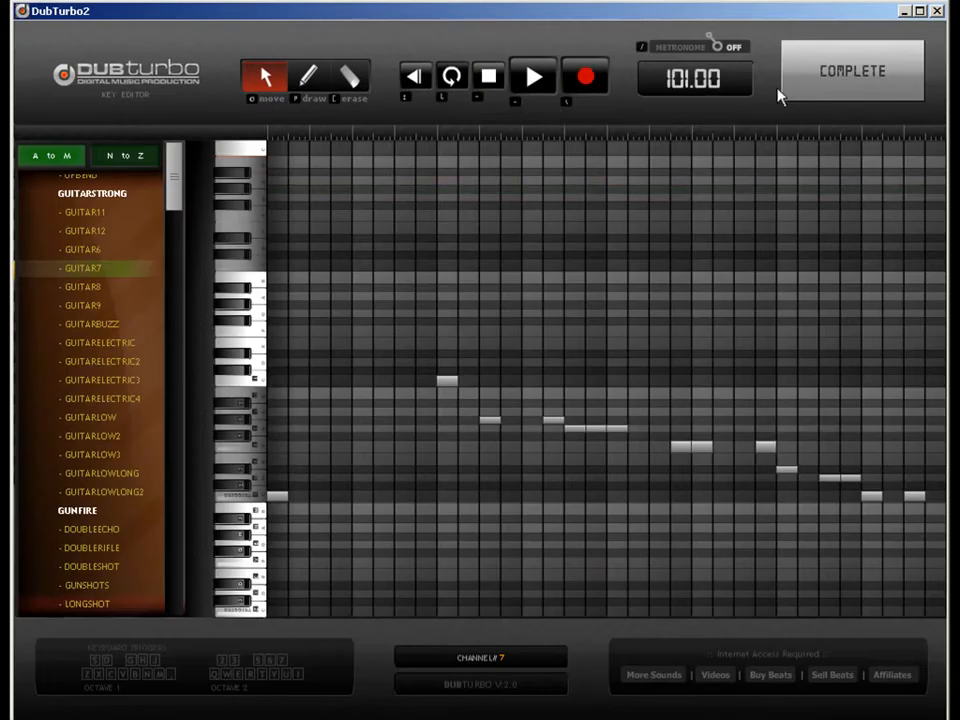
pyautogui.click(785, 85)
pyautogui.click(156, 230)
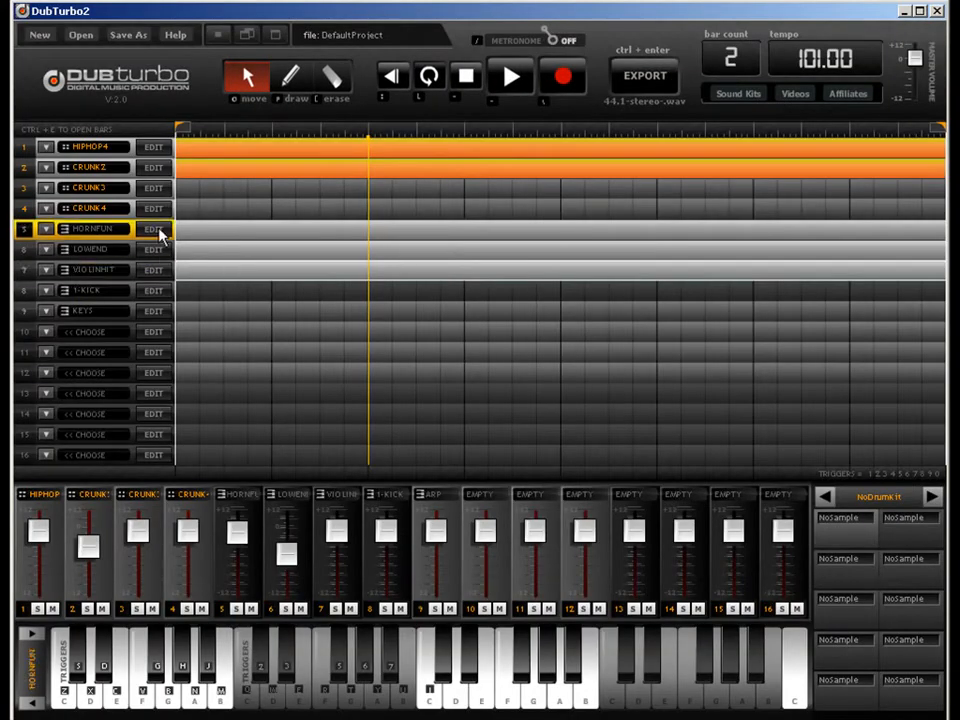
pyautogui.click(154, 191)
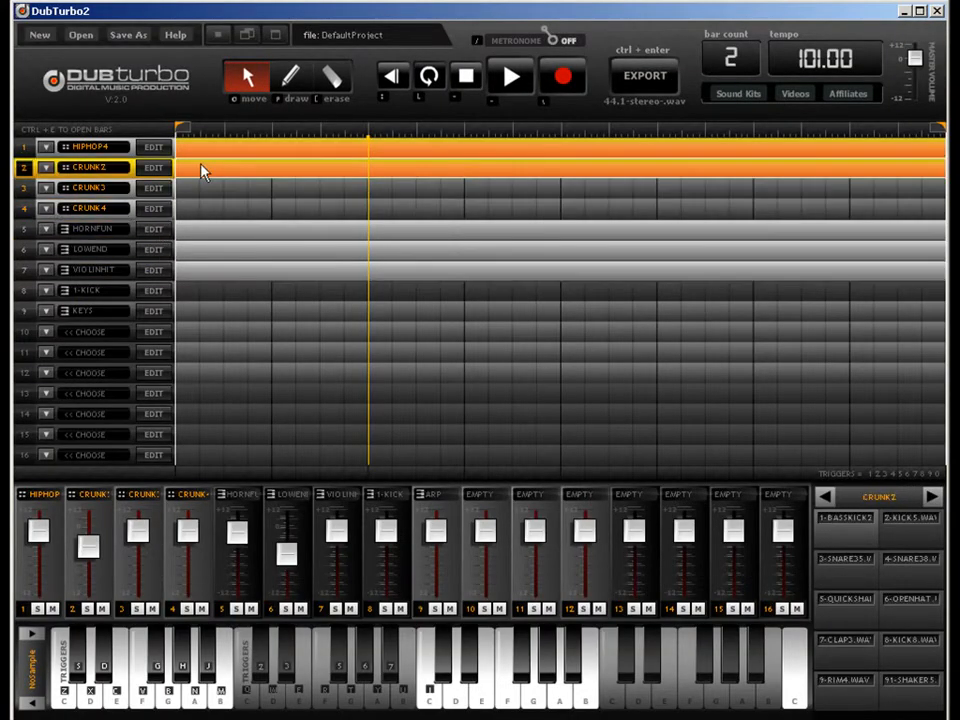
pyautogui.click(154, 167)
pyautogui.click(797, 66)
pyautogui.click(290, 273)
pyautogui.hotkey('ctrl', 'e')
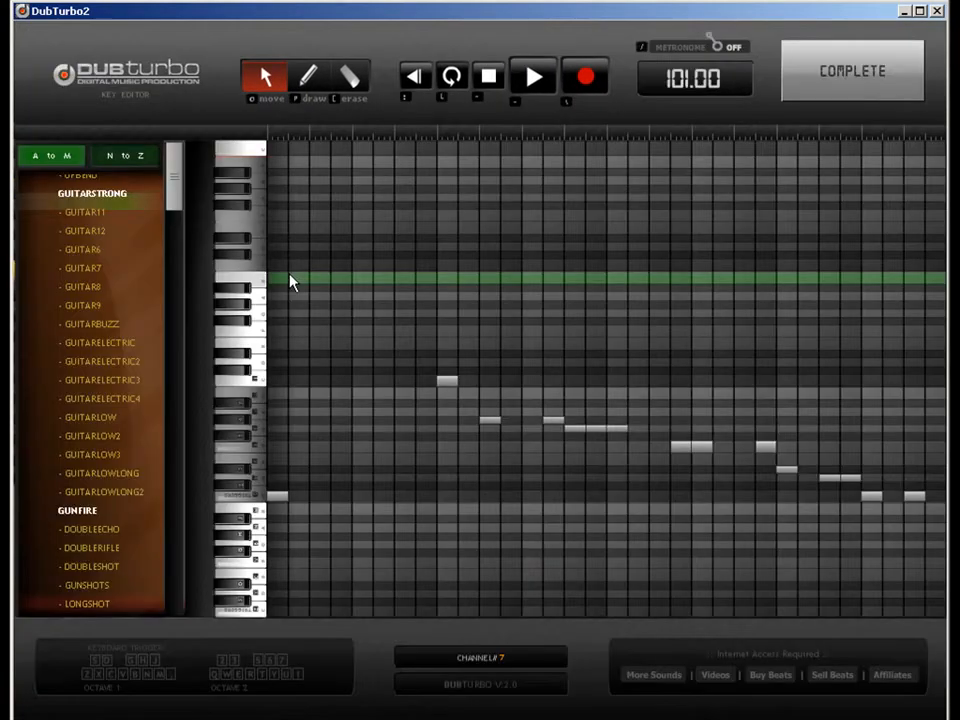
pyautogui.hotkey('ctrl', 'e')
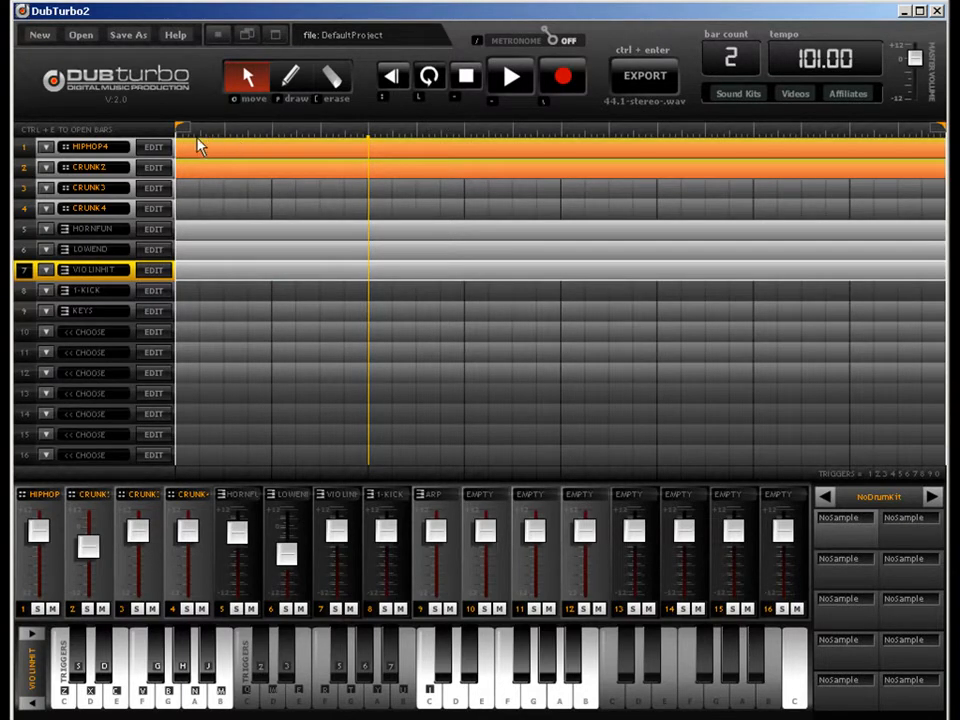
# Step: Try shorter loop ranges by moving the start and end markers, and restore the loop to the full two bars
pyautogui.moveTo(180, 129); pyautogui.dragTo(466, 131)
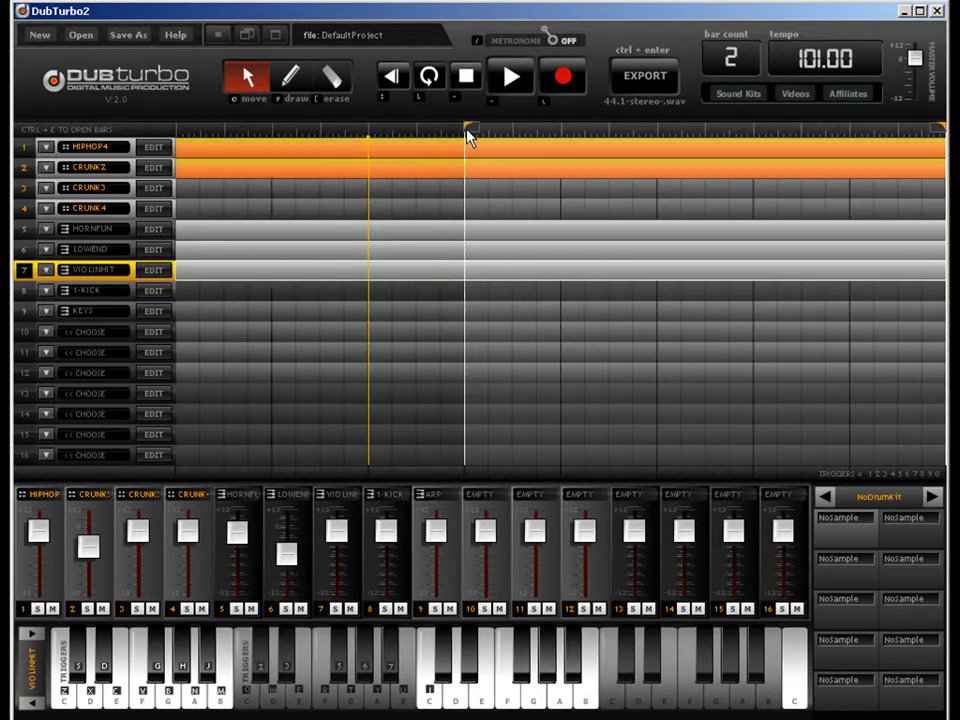
pyautogui.moveTo(938, 129); pyautogui.dragTo(650, 131)
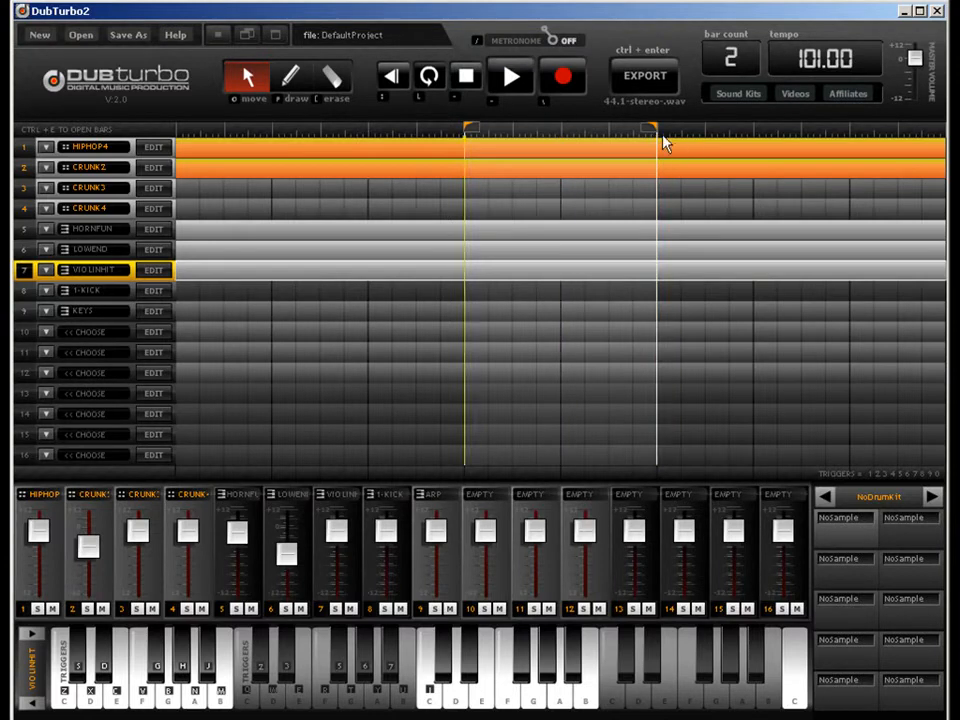
pyautogui.moveTo(645, 127); pyautogui.dragTo(942, 128)
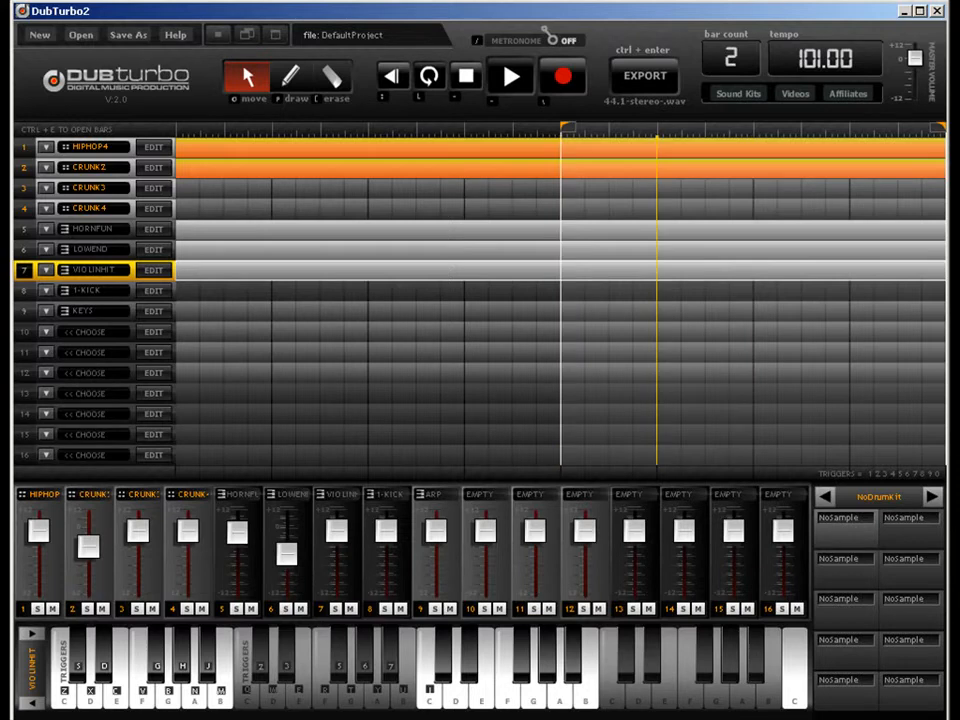
pyautogui.moveTo(566, 132); pyautogui.dragTo(143, 129)
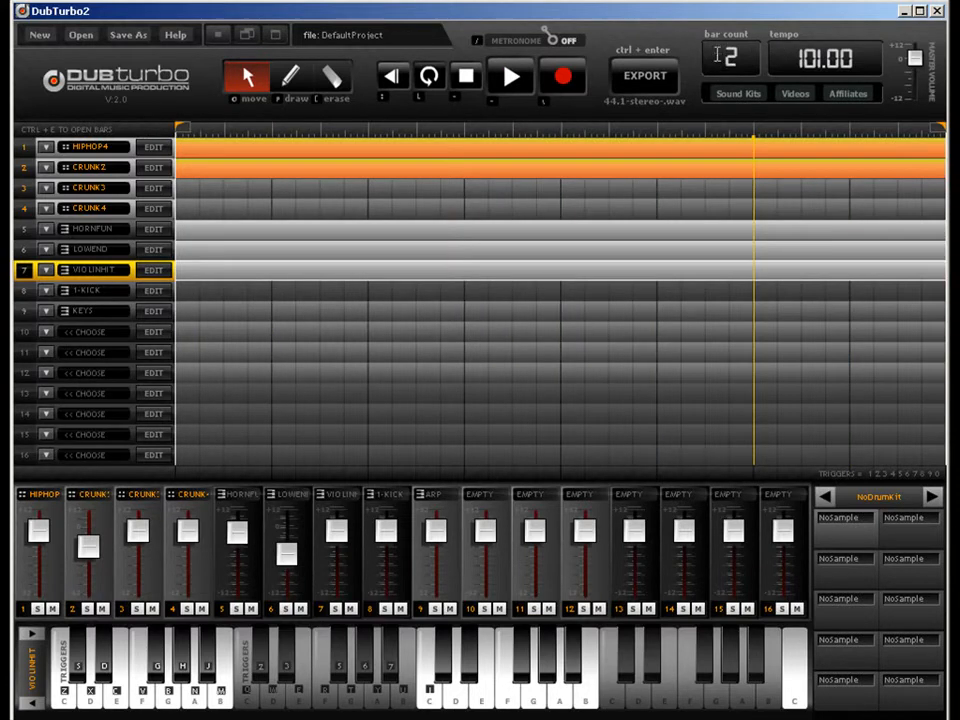
# Step: Set the bar count to 8 and extend the loop range to the end of bar 8
pyautogui.moveTo(739, 57); pyautogui.dragTo(672, 75)
pyautogui.write('8')
pyautogui.press('Return')
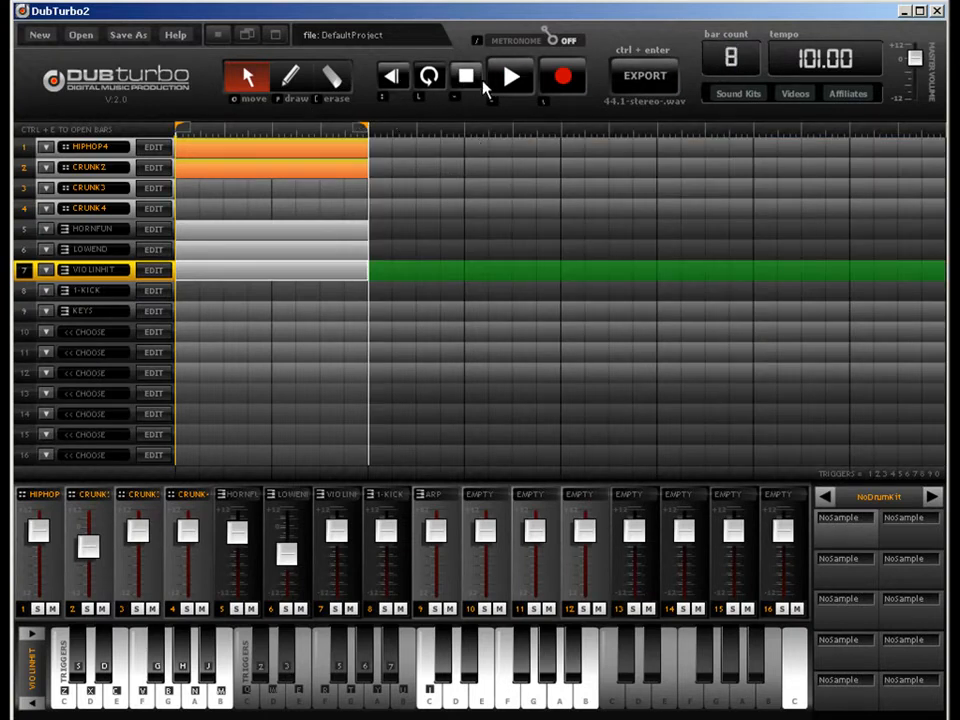
pyautogui.moveTo(365, 129)
pyautogui.mouseDown()
pyautogui.moveTo(612, 133)
pyautogui.moveTo(904, 122)
pyautogui.moveTo(928, 112)
pyautogui.moveTo(938, 128)
pyautogui.mouseUp()
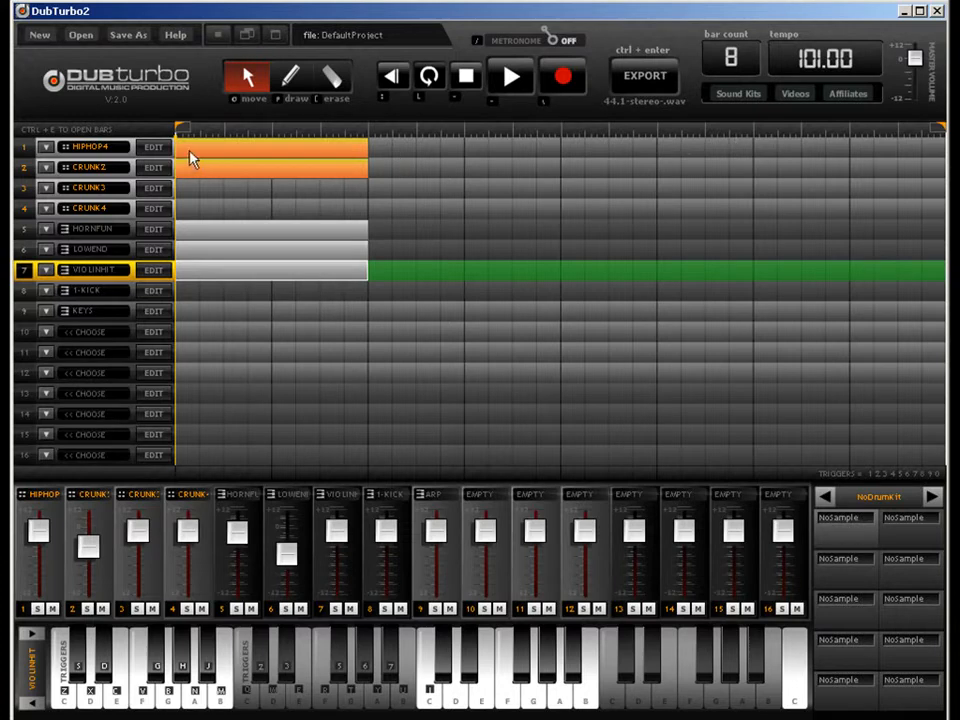
# Step: Try duplicating only the HIPHOP4 block into bars 3 and 4, and erase the copy
pyautogui.click(236, 158)
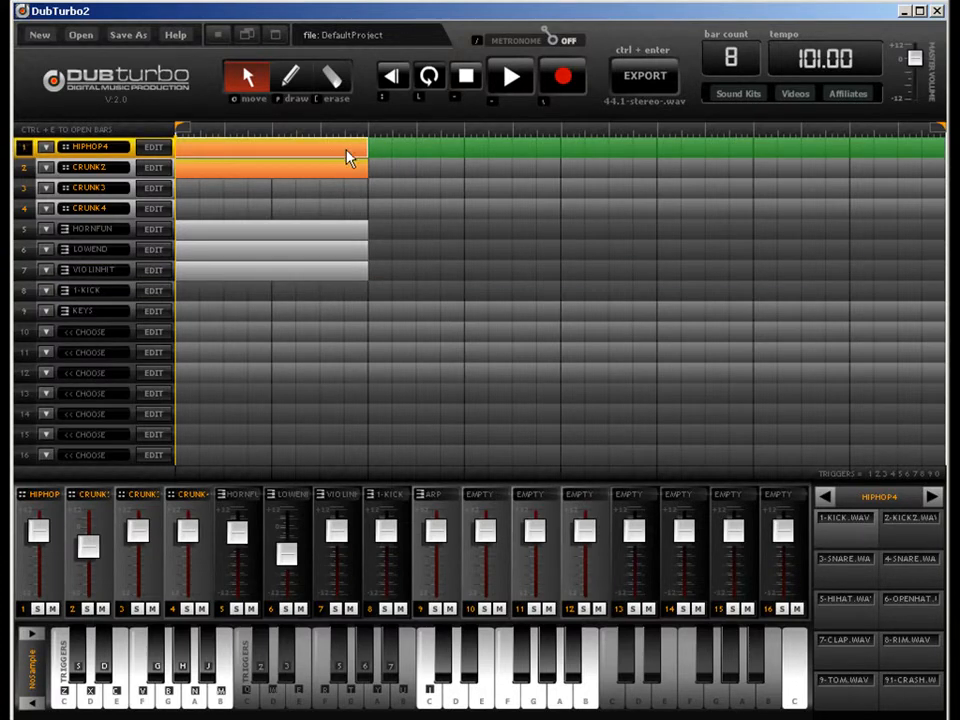
pyautogui.moveTo(298, 158); pyautogui.dragTo(500, 150)
pyautogui.click(333, 80)
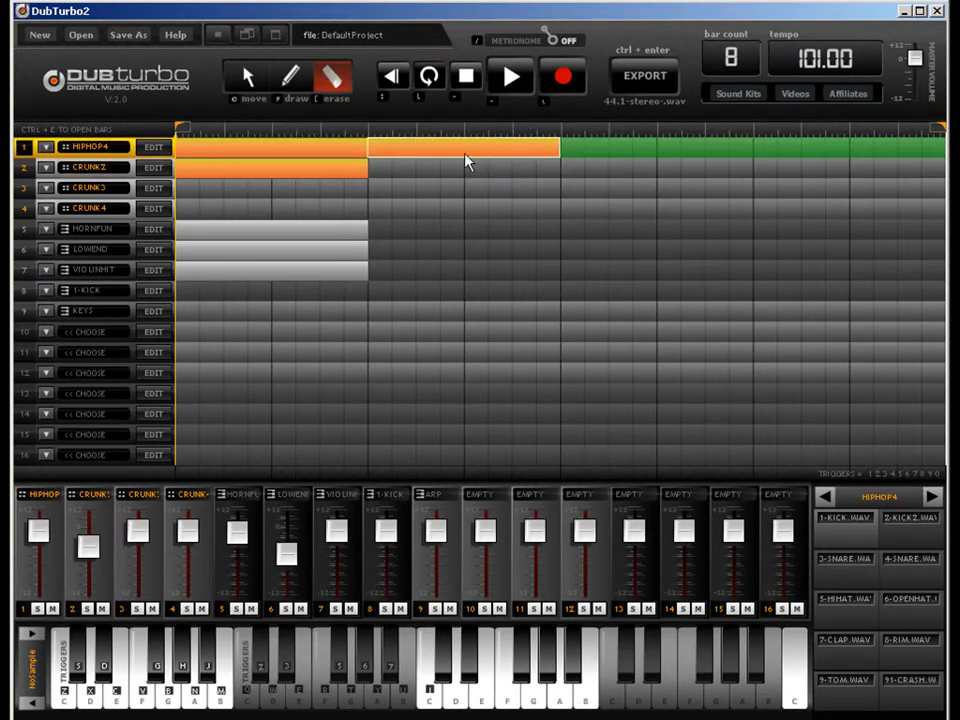
pyautogui.click(465, 150)
pyautogui.click(248, 85)
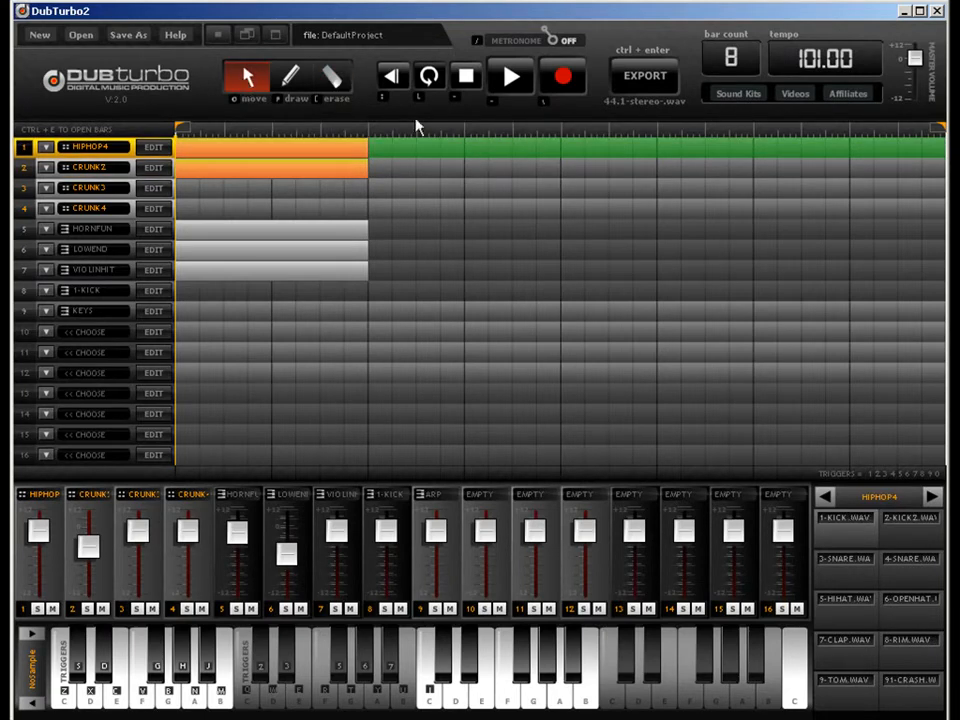
# Step: Duplicate the HIPHOP4, CRUNK2, HORNFUN, LOWEND and VIOLINHIT blocks together into bars 3 and 4, and end the loop at bar 4
pyautogui.click(358, 149)
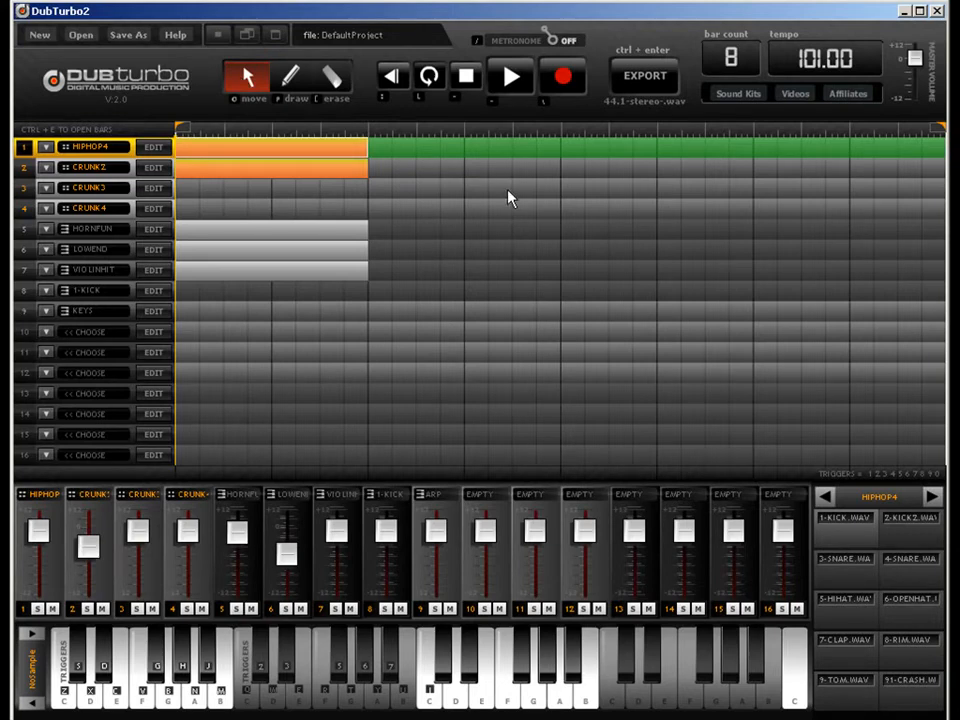
pyautogui.click(340, 177)
pyautogui.click(340, 230)
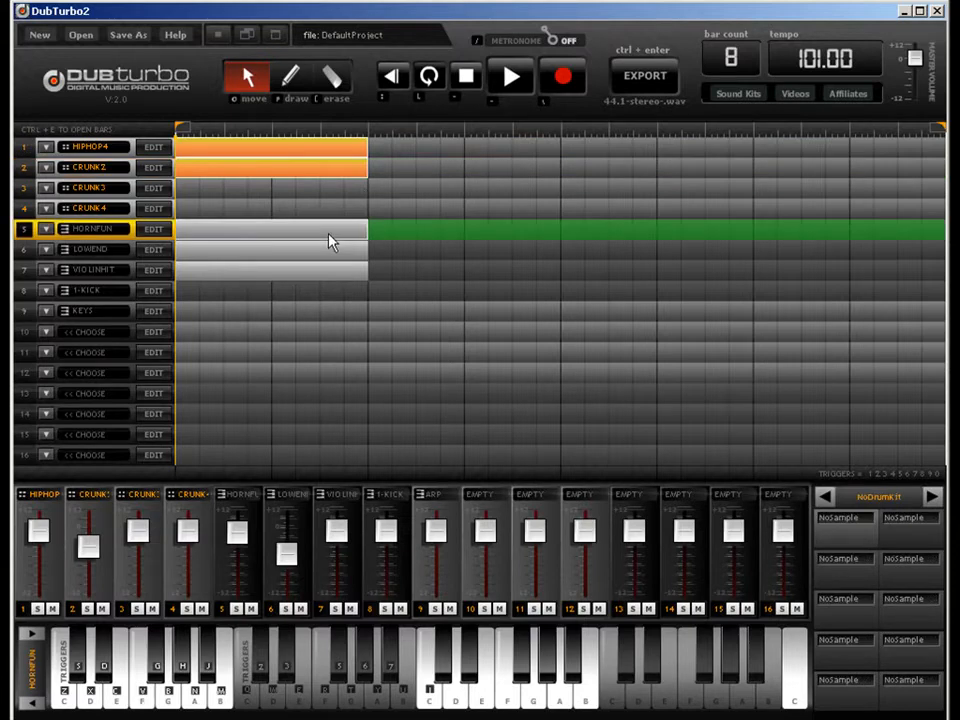
pyautogui.click(352, 250)
pyautogui.click(362, 270)
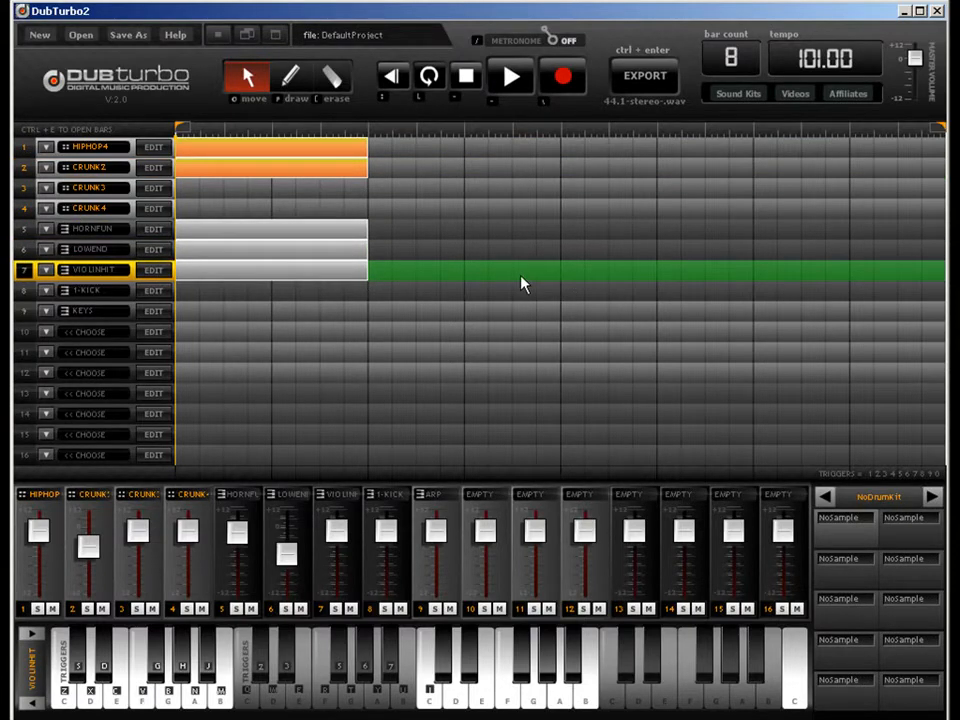
pyautogui.moveTo(340, 177); pyautogui.dragTo(528, 183)
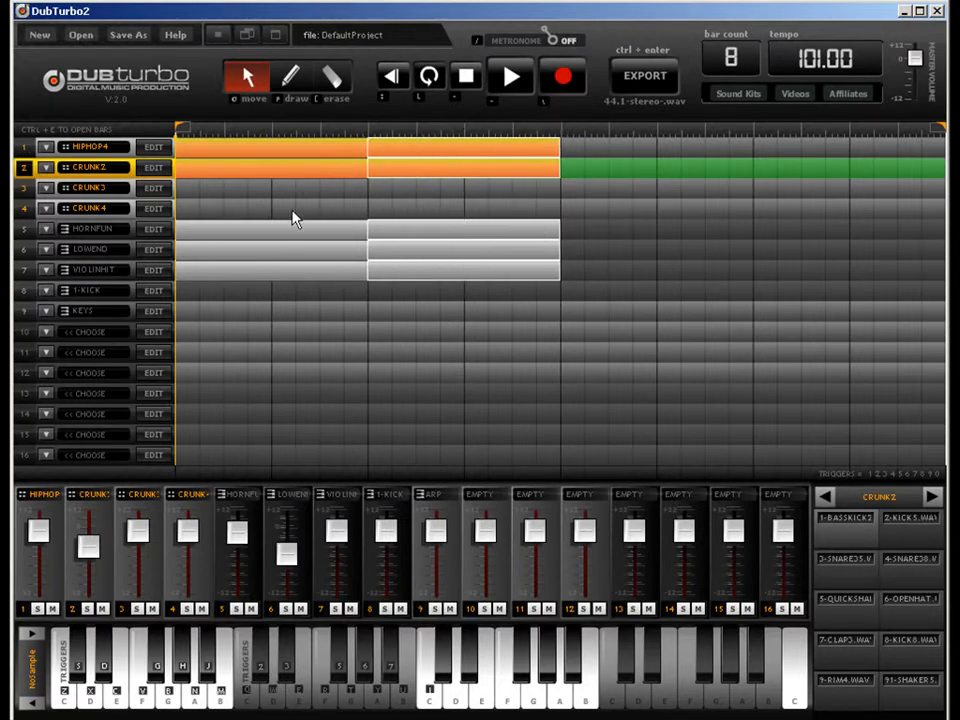
pyautogui.moveTo(934, 131); pyautogui.dragTo(545, 153)
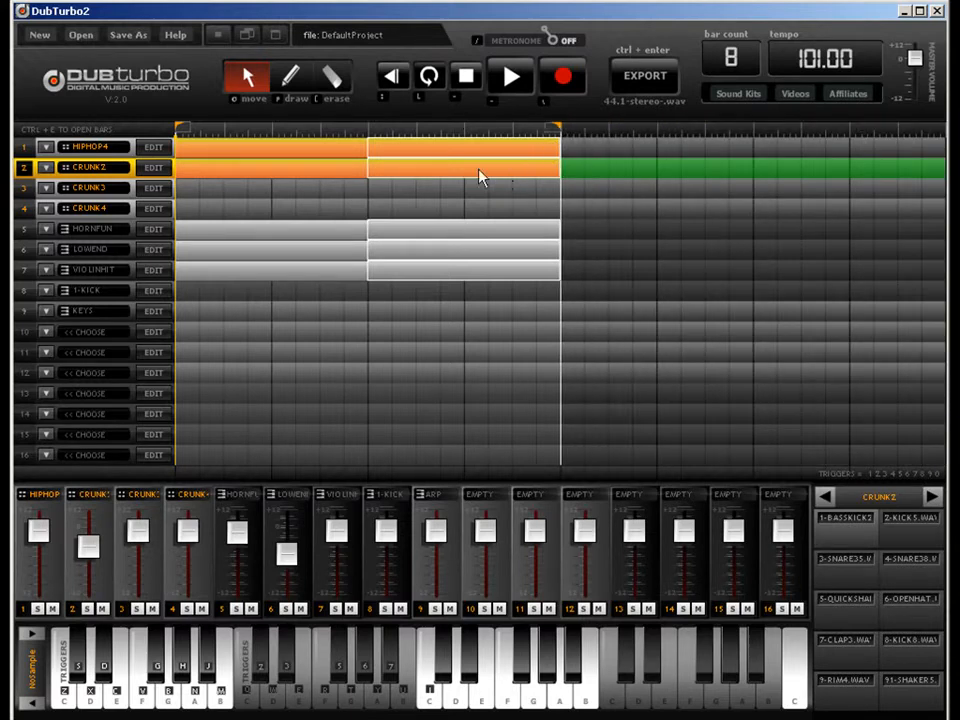
# Step: In the second HIPHOP4 block, add kicks on steps 29 to 32 and 3-SNARE hits on steps 19, 25 and 31
pyautogui.click(457, 195)
pyautogui.click(452, 150)
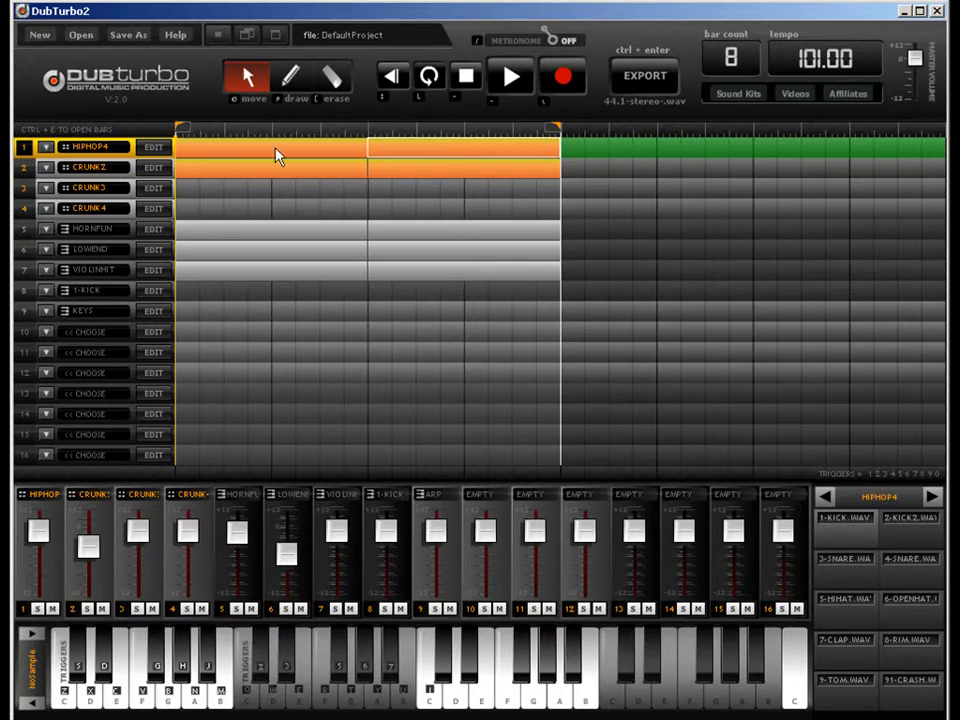
pyautogui.hotkey('ctrl', 'e')
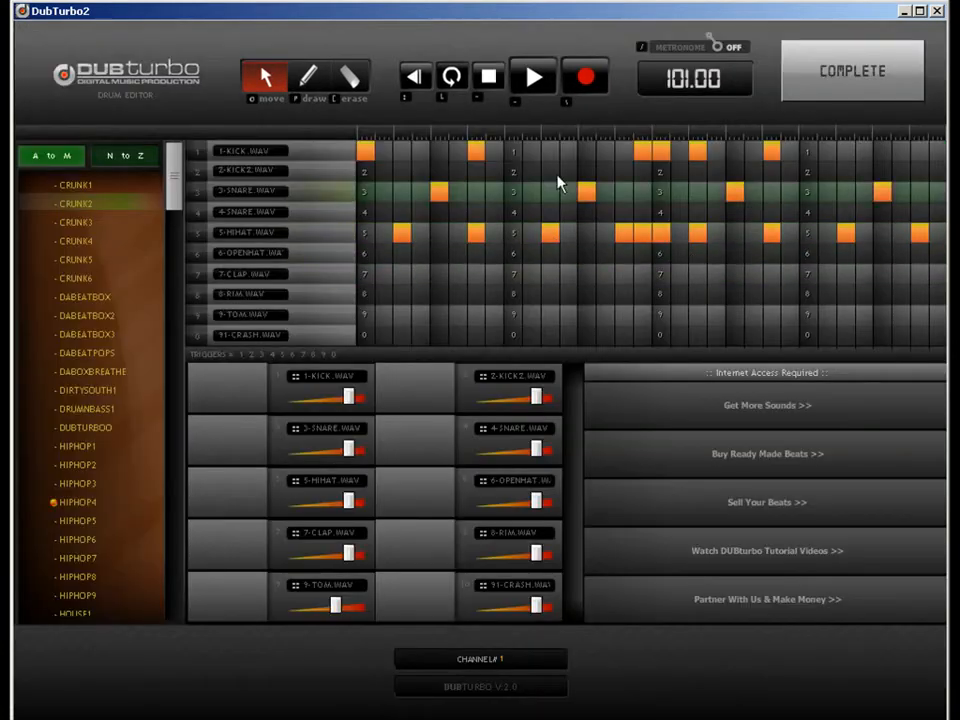
pyautogui.click(306, 72)
pyautogui.click(882, 151)
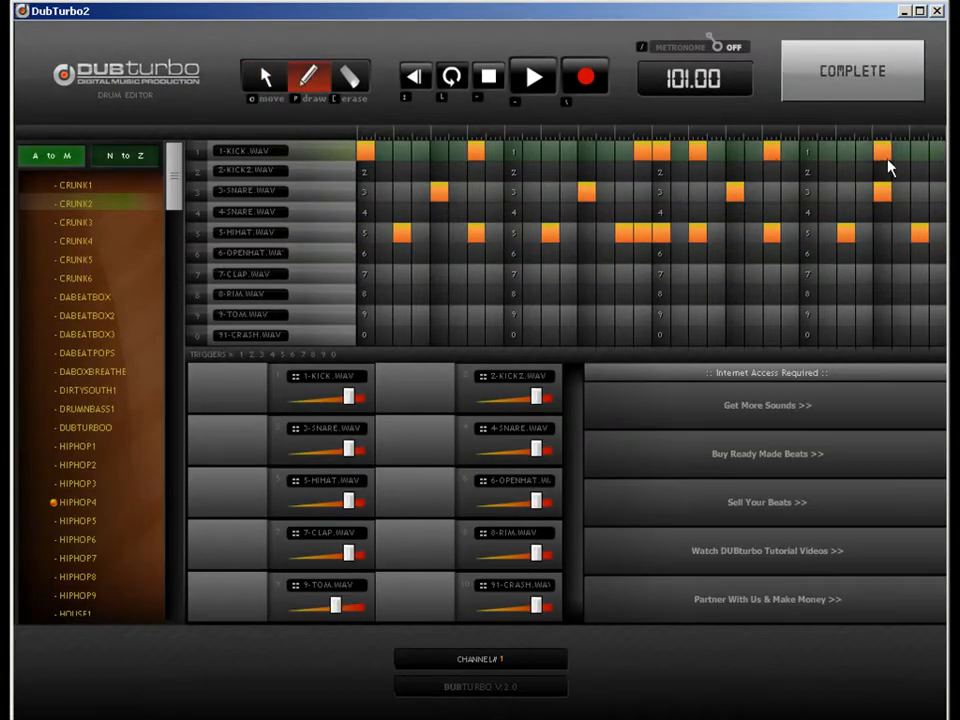
pyautogui.click(900, 151)
pyautogui.click(919, 151)
pyautogui.click(937, 151)
pyautogui.click(920, 191)
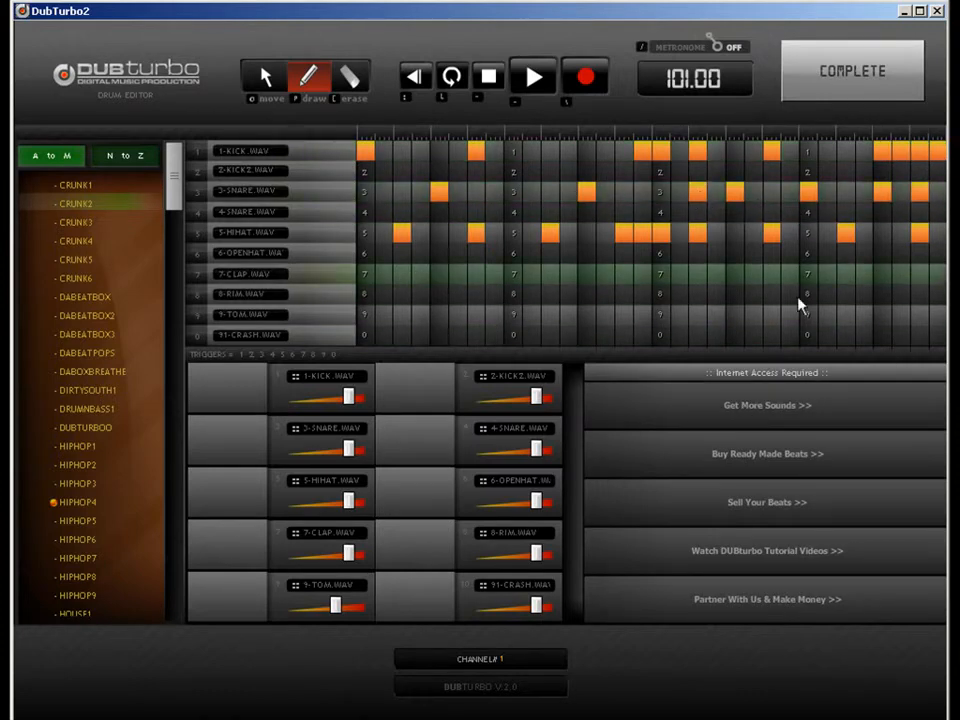
pyautogui.press('e')
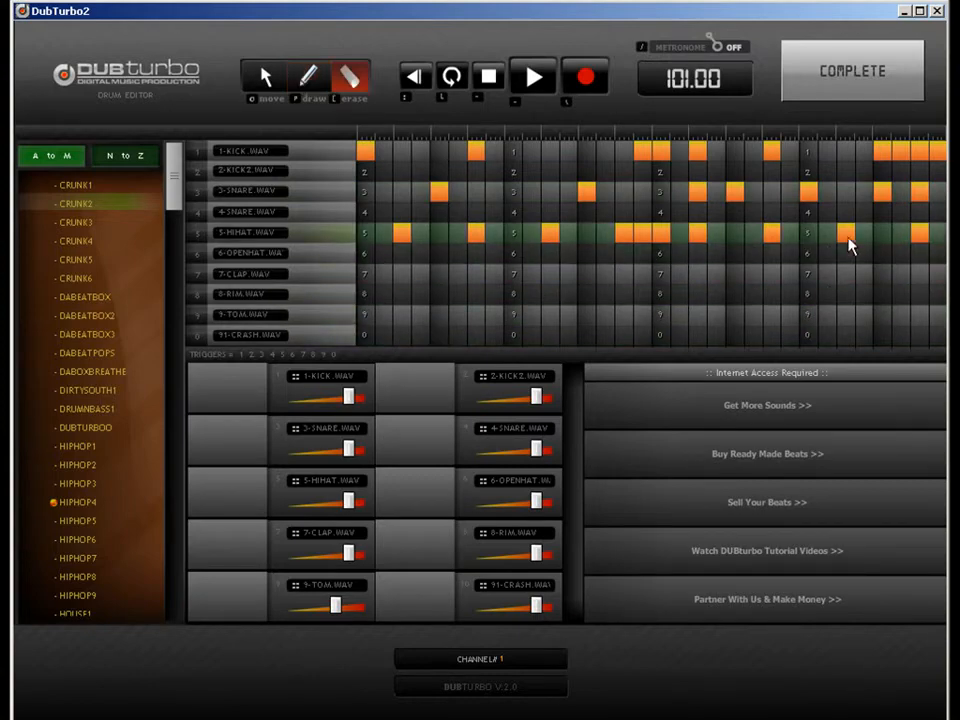
pyautogui.click(848, 95)
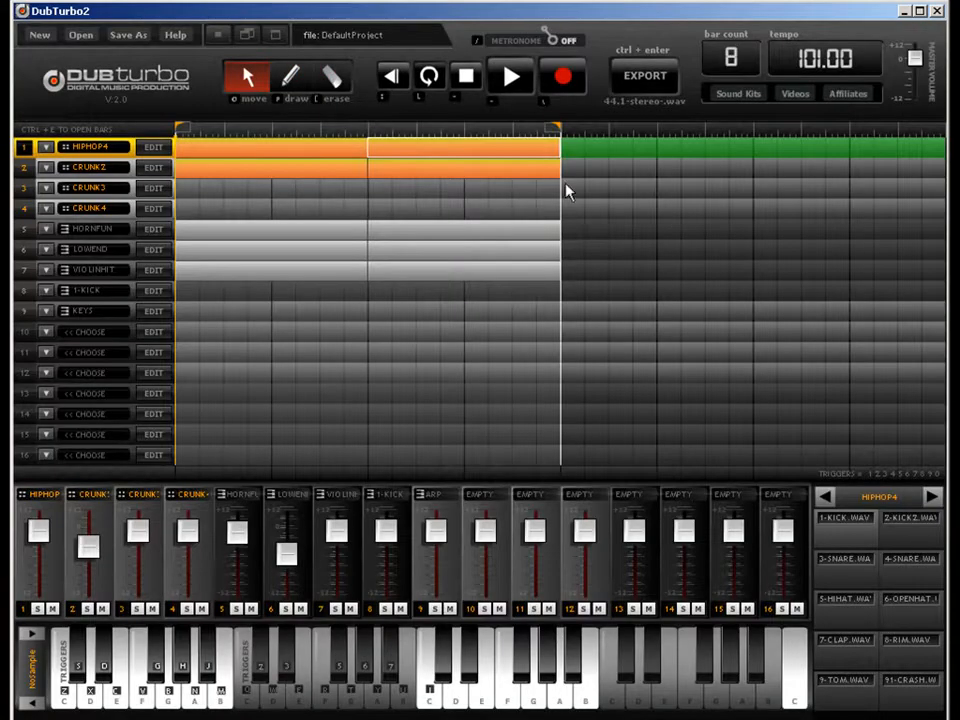
# Step: In the second CRUNK2 block, erase the quick shaker hits on steps 24, 27 and 31 and the open hat on step 29
pyautogui.doubleClick(505, 170)
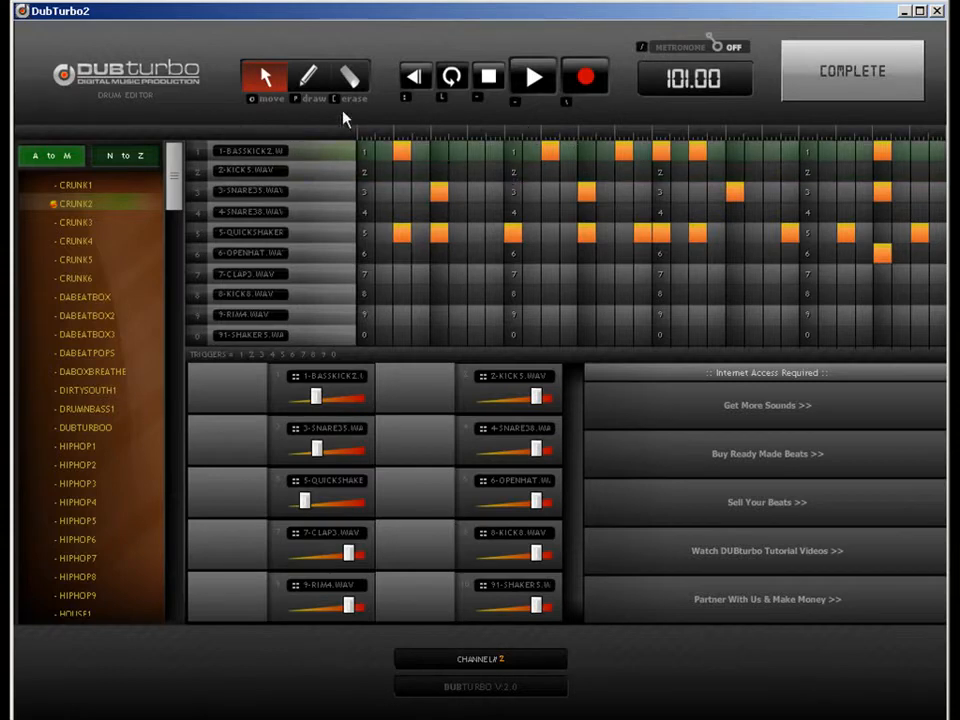
pyautogui.click(366, 86)
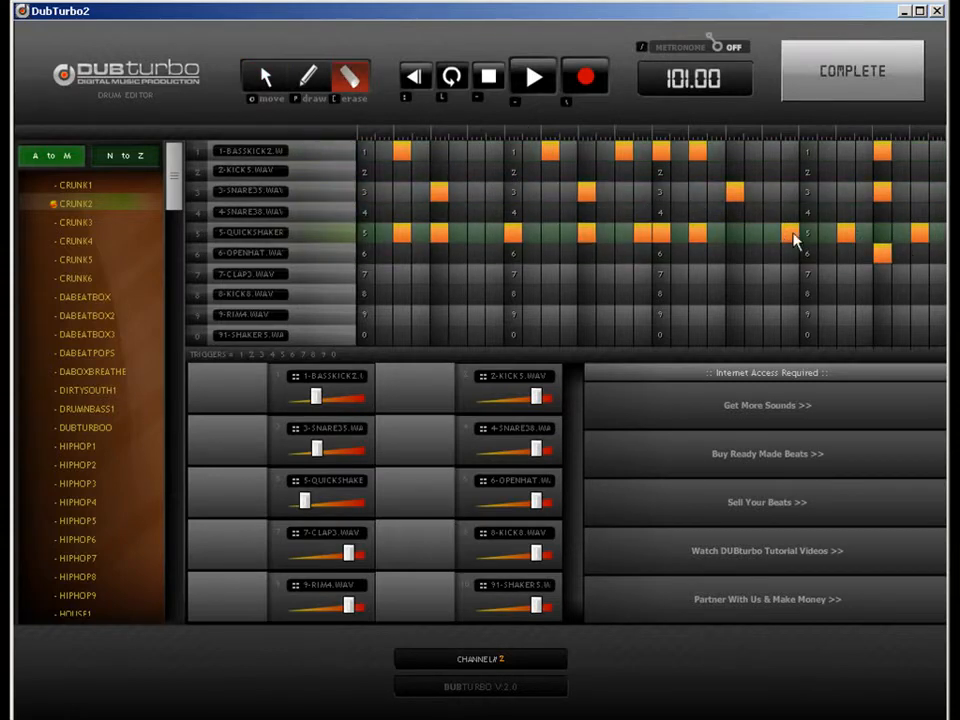
pyautogui.click(793, 236)
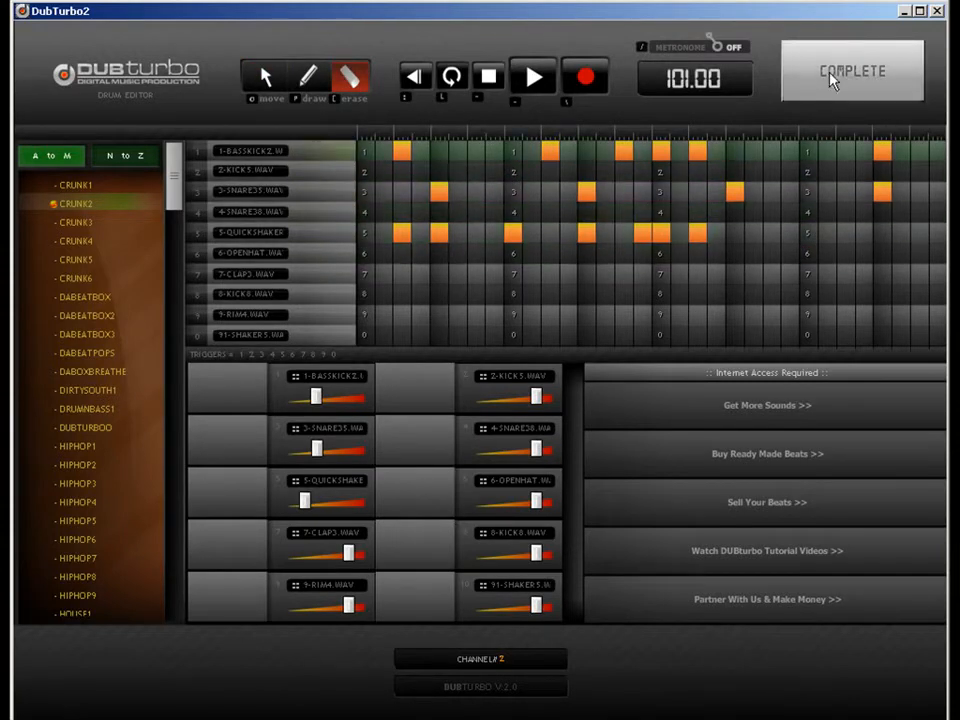
pyautogui.click(838, 82)
# Step: Raise the pitch of the last note in the second HORNFUN block and close its editor
pyautogui.doubleClick(525, 229)
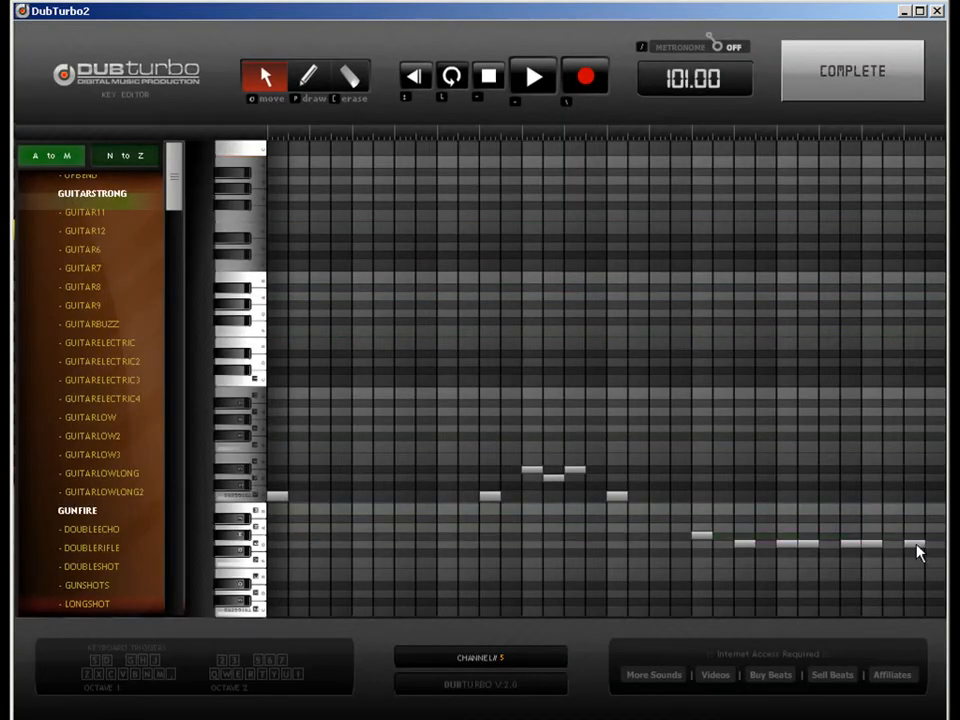
pyautogui.moveTo(916, 546); pyautogui.dragTo(917, 522)
pyautogui.click(852, 71)
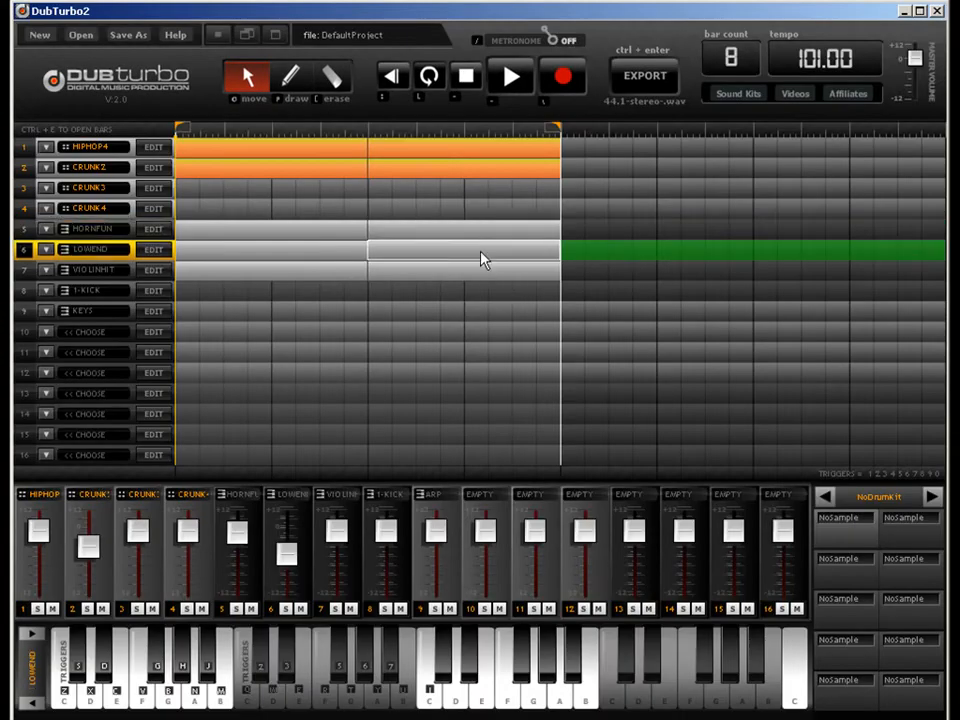
# Step: Raise the last note of the second LOWEND block to the same pitch as the block's first note and close its editor
pyautogui.doubleClick(481, 258)
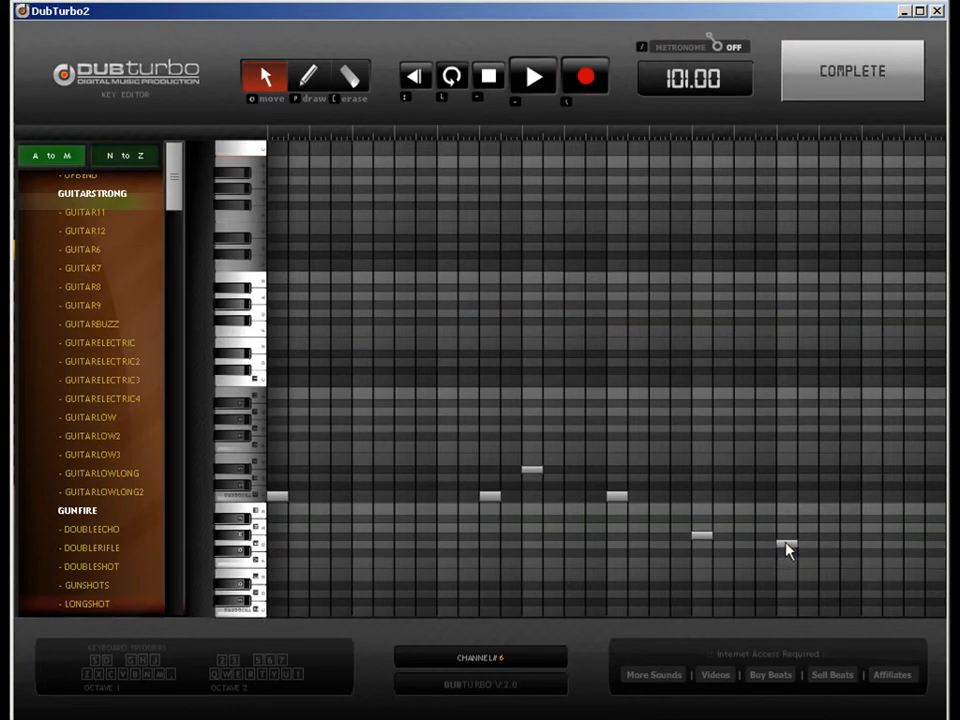
pyautogui.moveTo(786, 543); pyautogui.dragTo(786, 497)
pyautogui.click(820, 92)
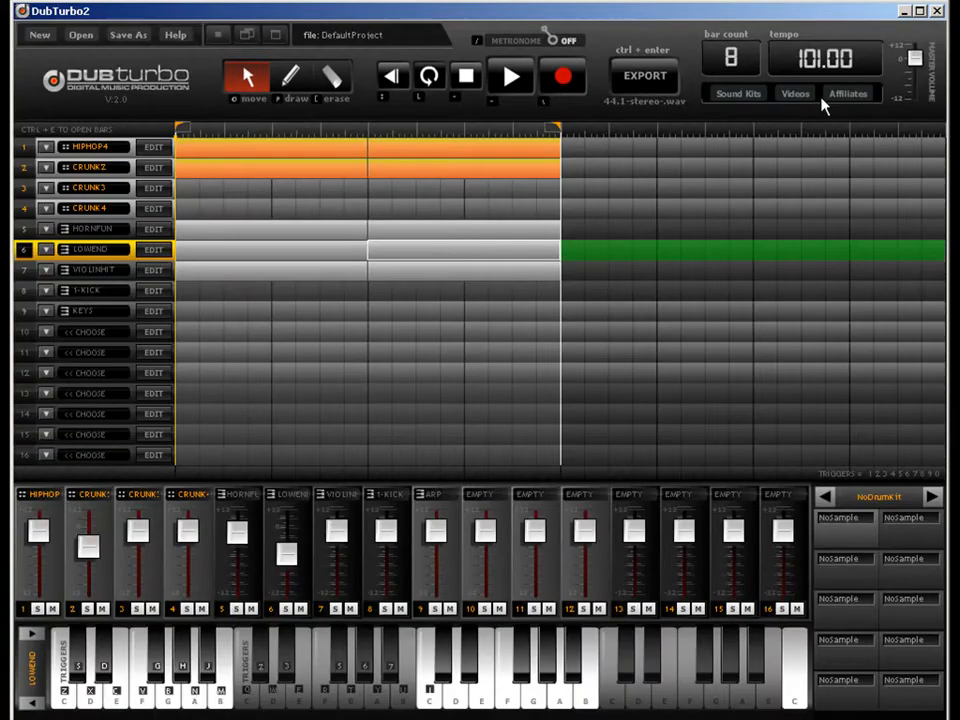
# Step: Raise the last two notes of the second VIOLINHIT block to the pitch of its three-note run, close the editor and play the loop
pyautogui.doubleClick(482, 278)
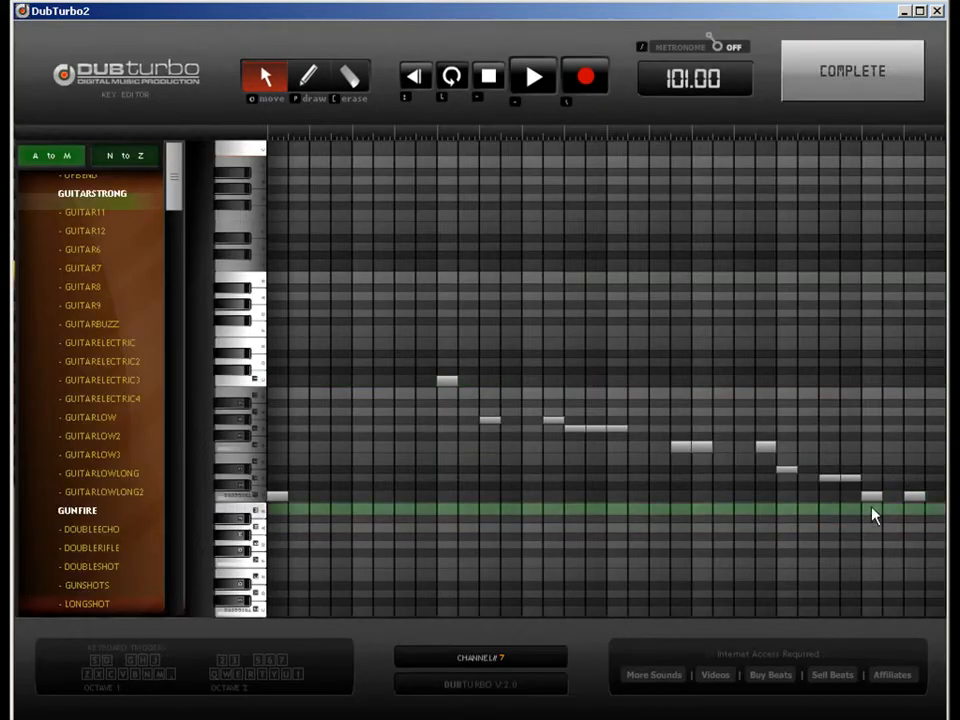
pyautogui.moveTo(872, 496); pyautogui.dragTo(875, 447)
pyautogui.moveTo(913, 497); pyautogui.dragTo(918, 429)
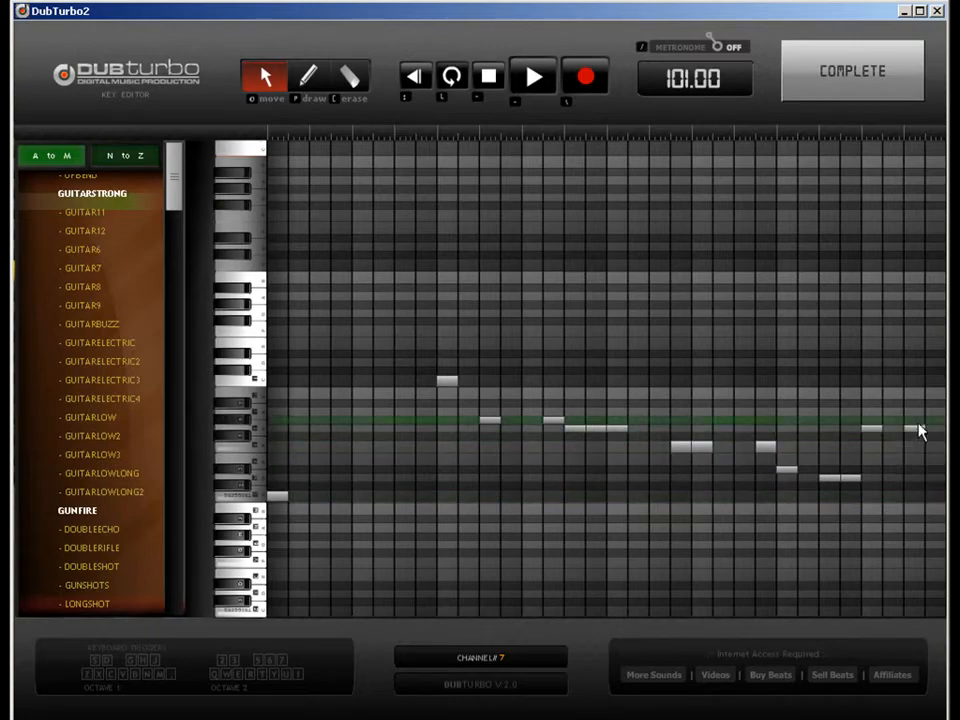
pyautogui.click(862, 78)
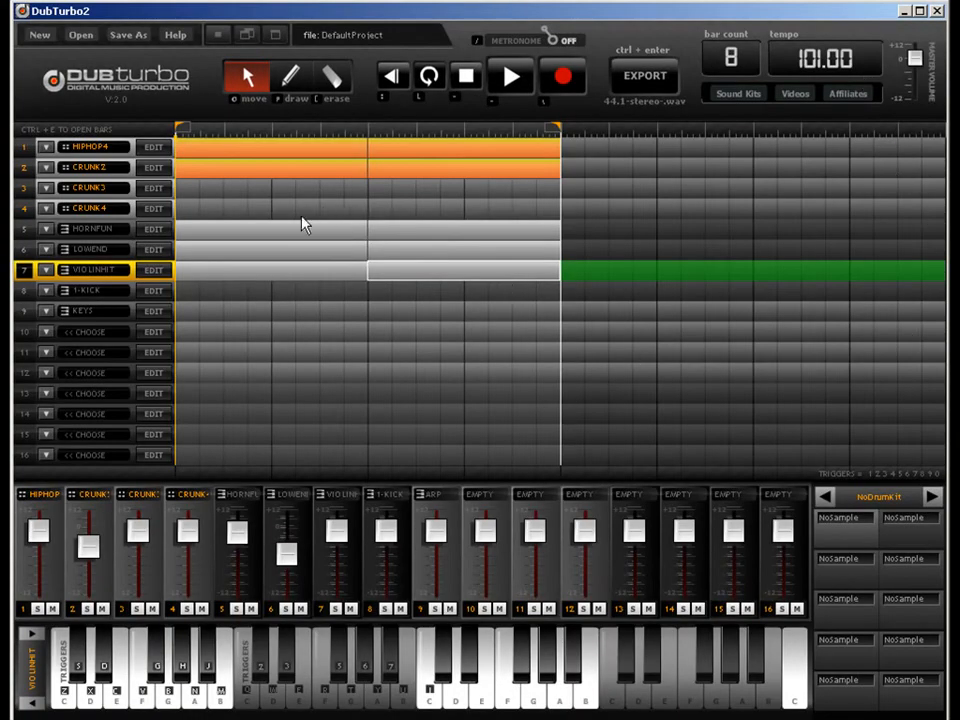
pyautogui.press('space')
pyautogui.click(426, 398)
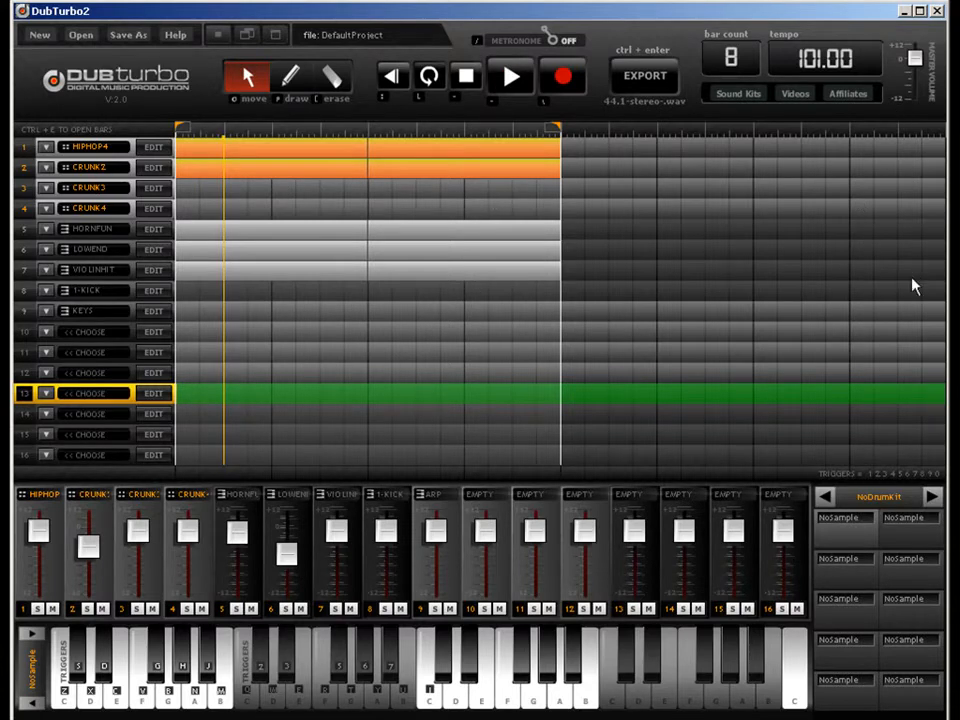
# Step: Duplicate all HIPHOP4, CRUNK2, HORNFUN, LOWEND and VIOLINHIT blocks from bars 1 to 4 into bars 5 to 8, and extend the loop to bar 8
pyautogui.click(285, 150)
pyautogui.click(432, 172)
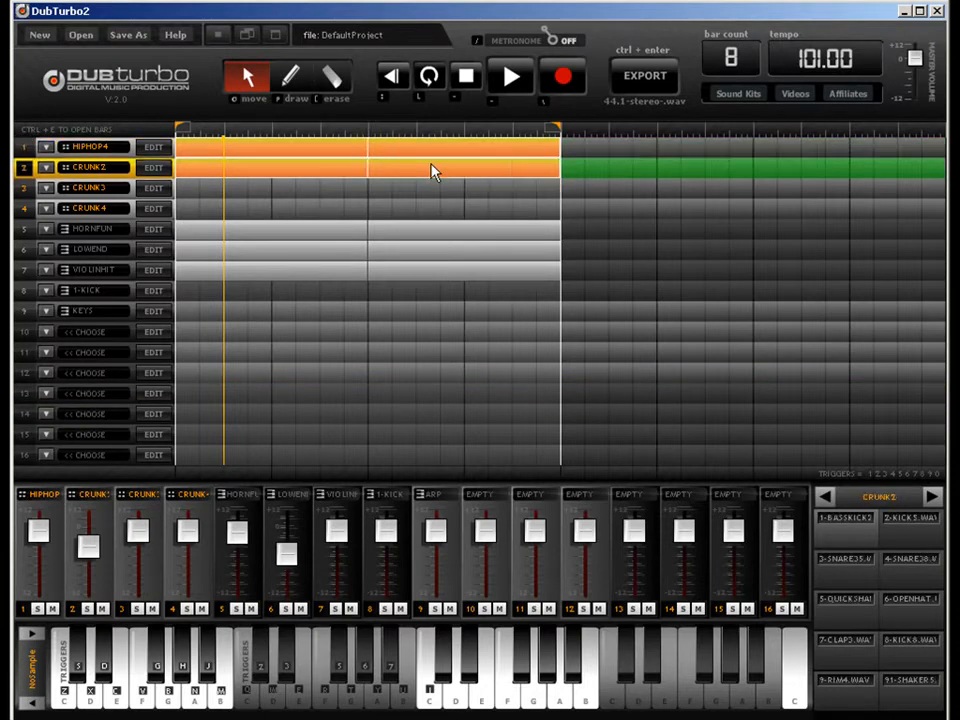
pyautogui.click(420, 250)
pyautogui.click(372, 272)
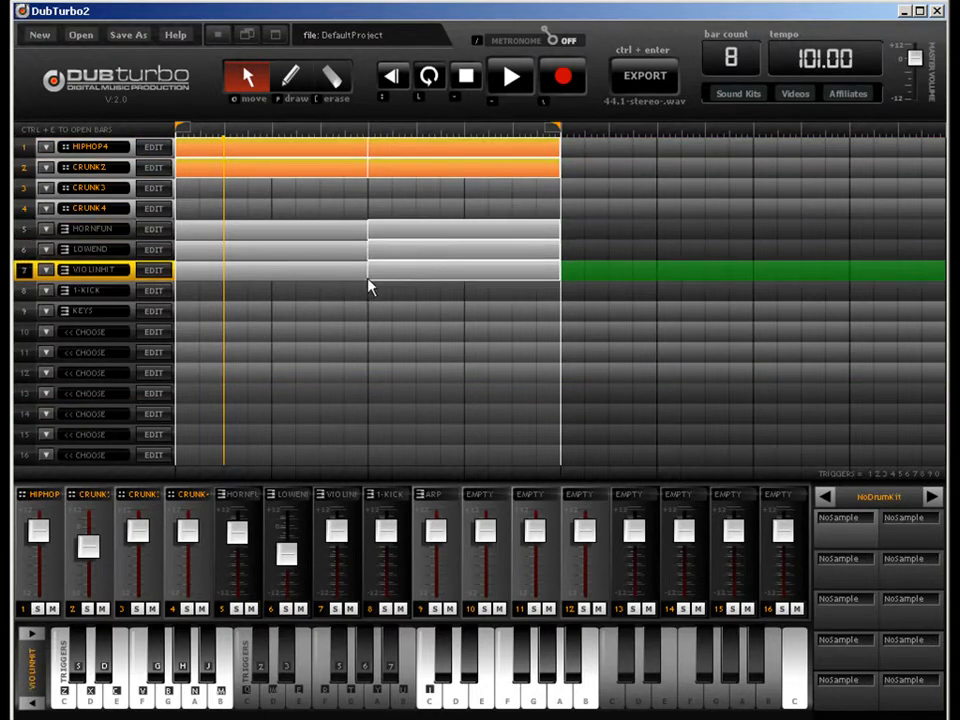
pyautogui.click(349, 228)
pyautogui.moveTo(267, 167); pyautogui.dragTo(616, 162)
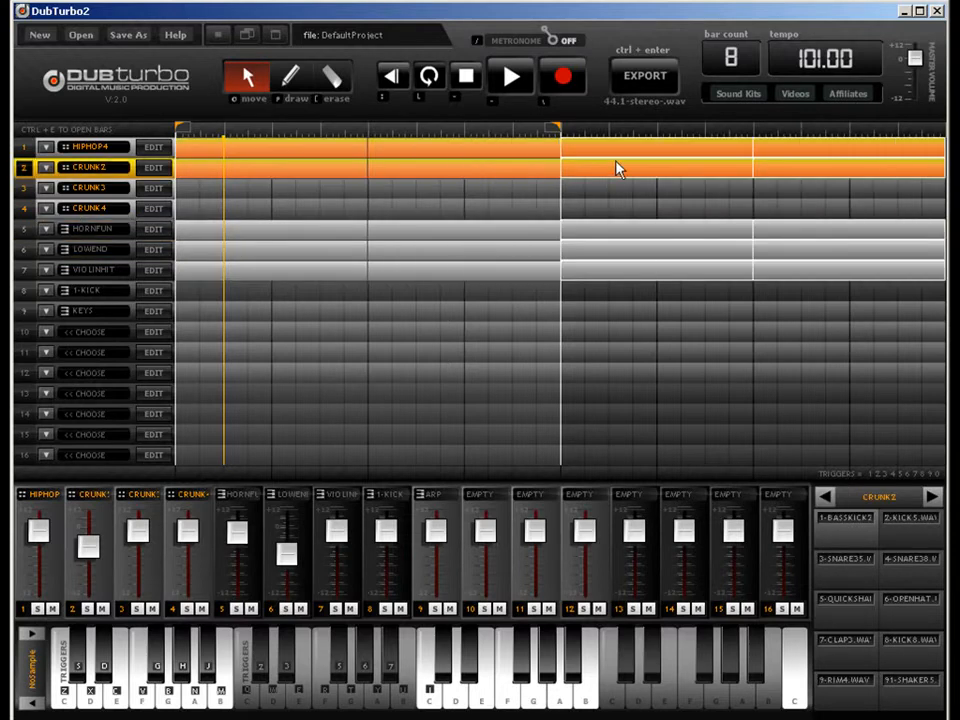
pyautogui.moveTo(555, 138); pyautogui.dragTo(935, 133)
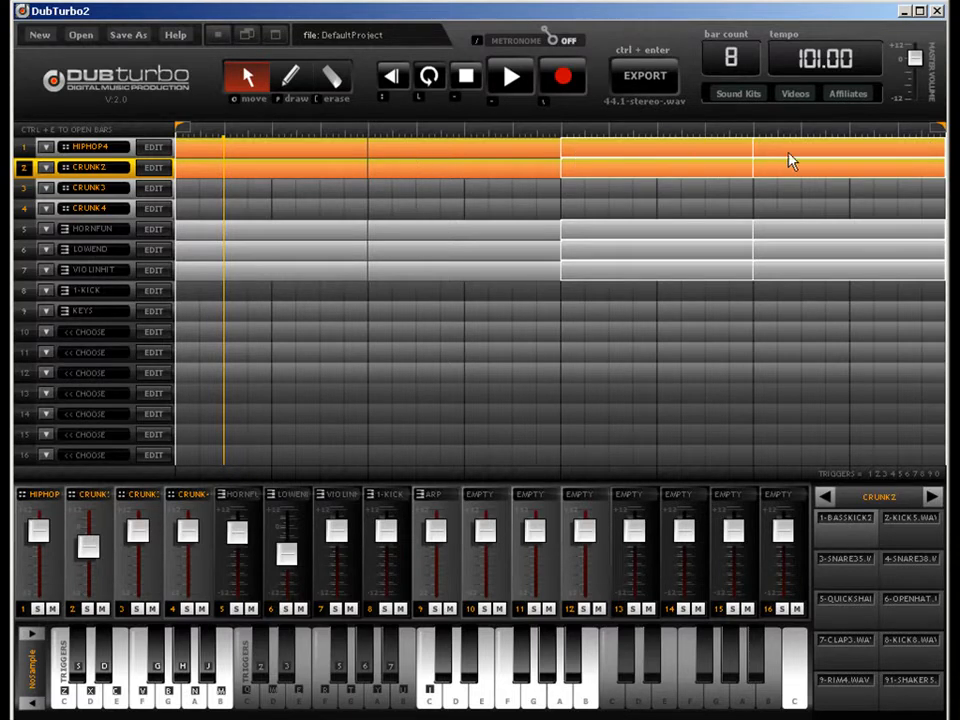
# Step: Add a 91-CRASH hit on step 1 of the third HIPHOP4 block, starting at bar 5, and close the drum editor
pyautogui.click(572, 182)
pyautogui.click(636, 153)
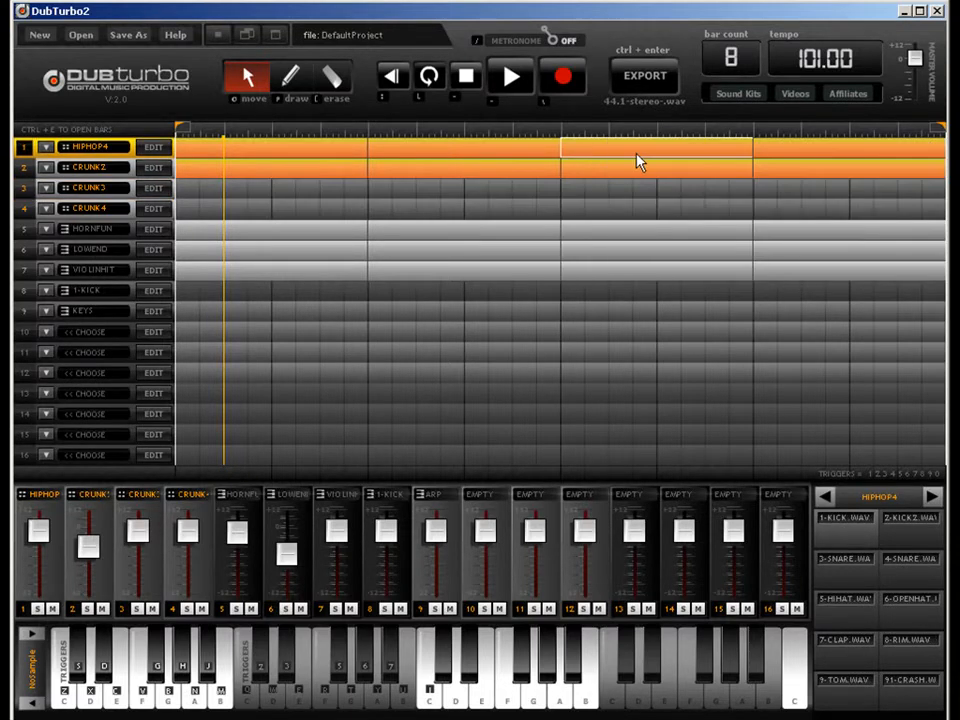
pyautogui.click(158, 149)
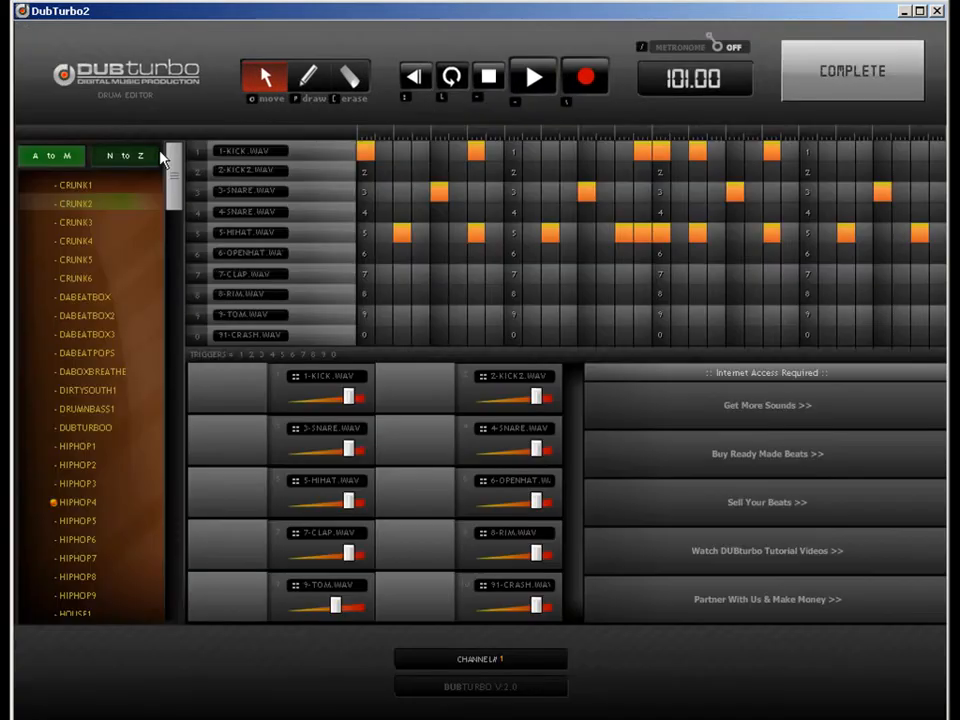
pyautogui.click(317, 86)
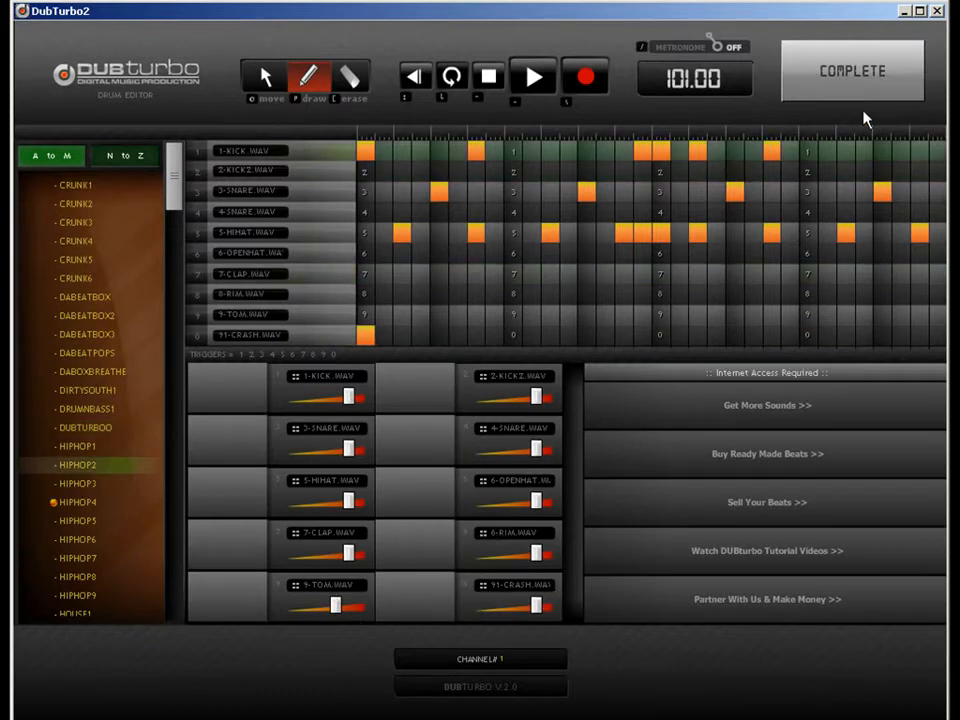
pyautogui.click(858, 80)
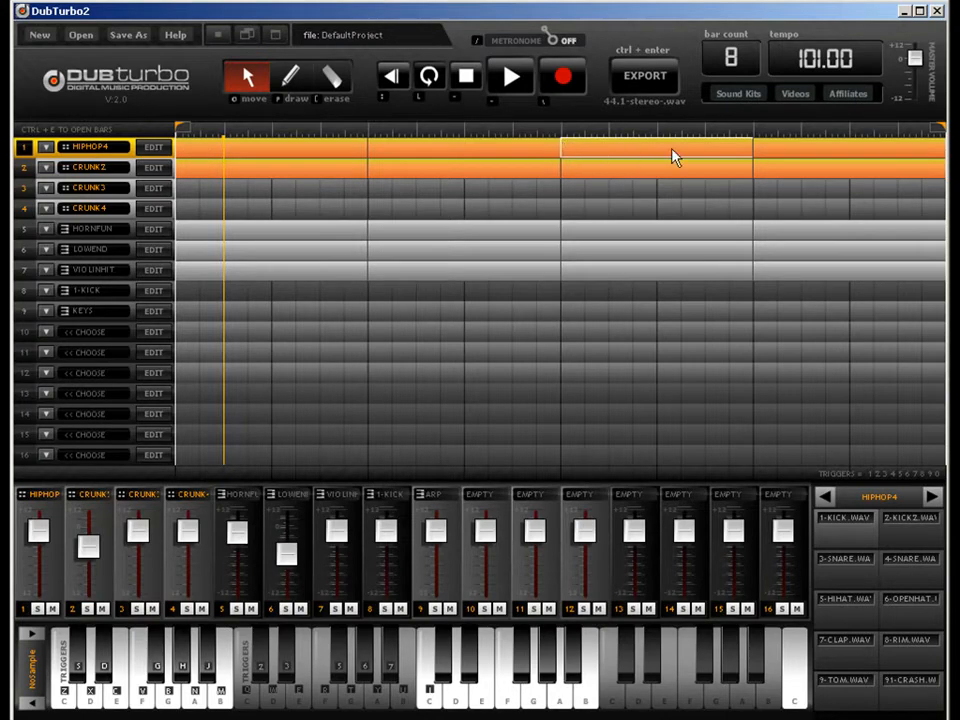
# Step: In the last HIPHOP4 block, add 1-KICK hits on steps 21, 22, 24 and 25 and close the editor
pyautogui.click(839, 168)
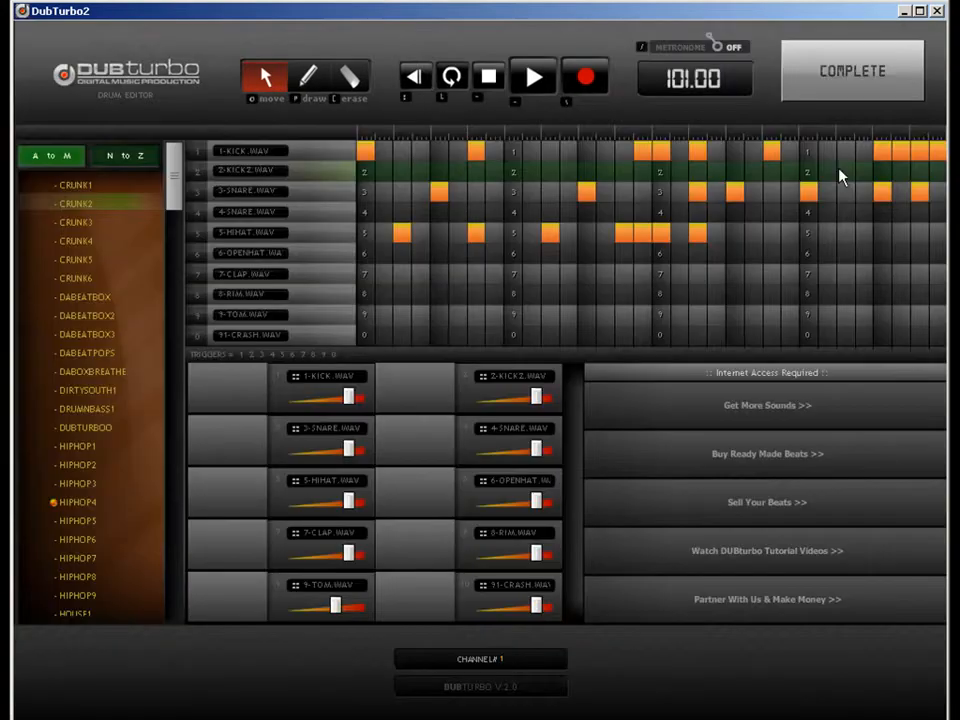
pyautogui.click(307, 80)
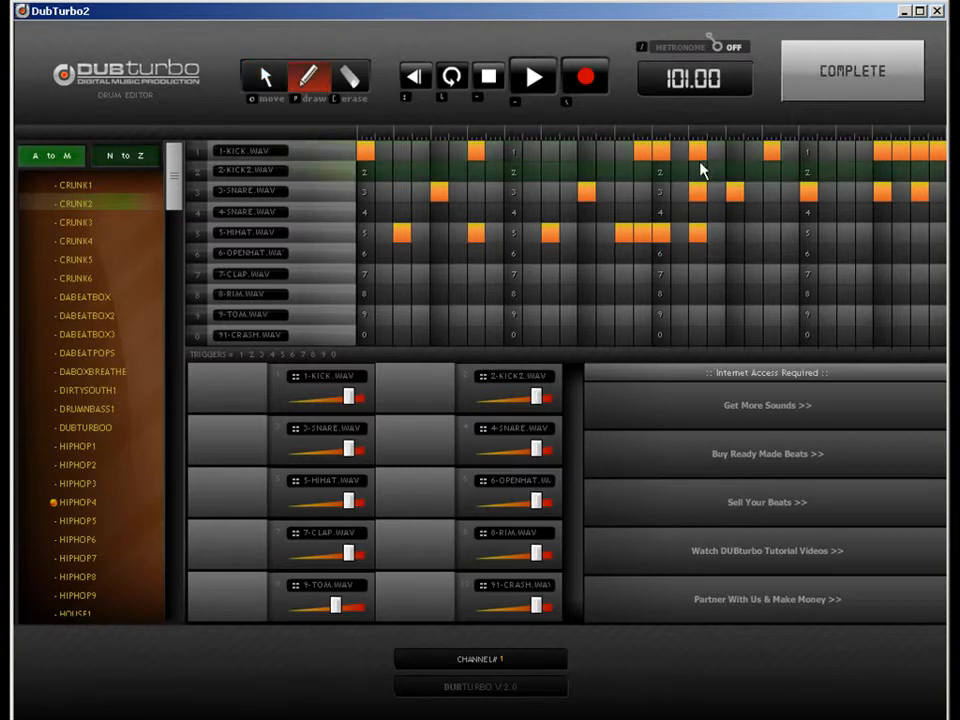
pyautogui.click(738, 154)
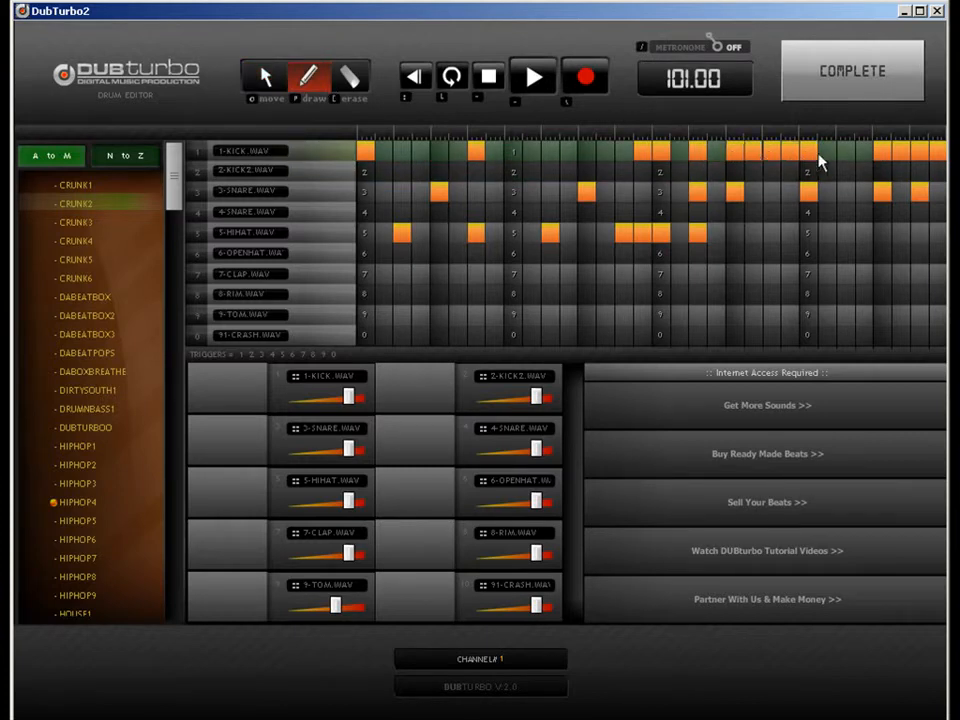
pyautogui.click(852, 88)
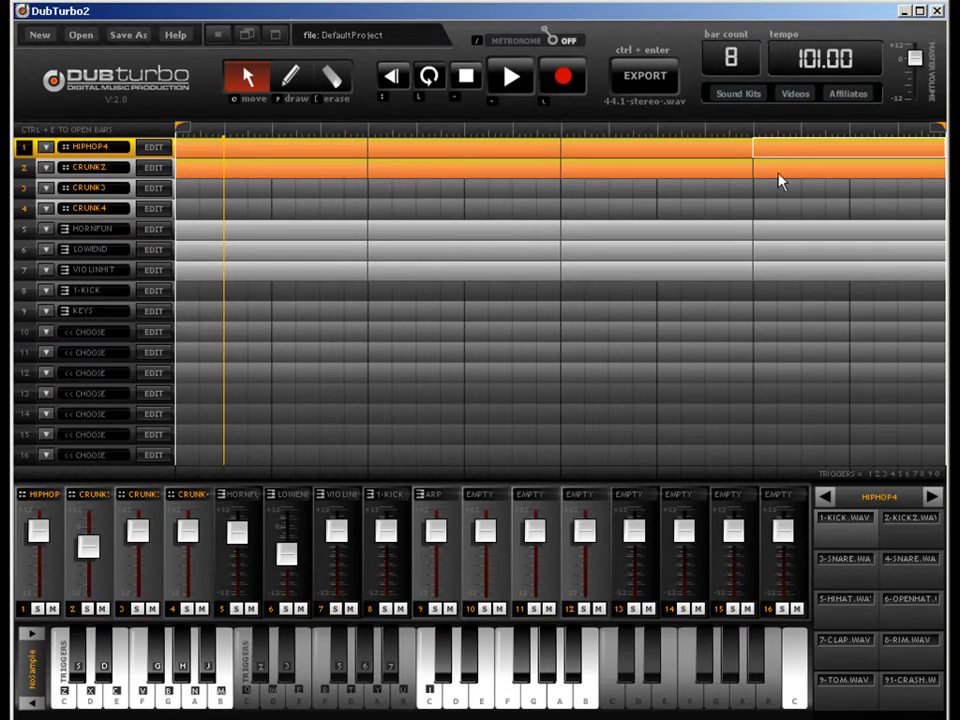
# Step: Erase the 1-BASSKICK2 and 3-SNARE35 hits on step 29 of the last CRUNK2 block and close the editor
pyautogui.click(857, 176)
pyautogui.hotkey('ctrl', 'e')
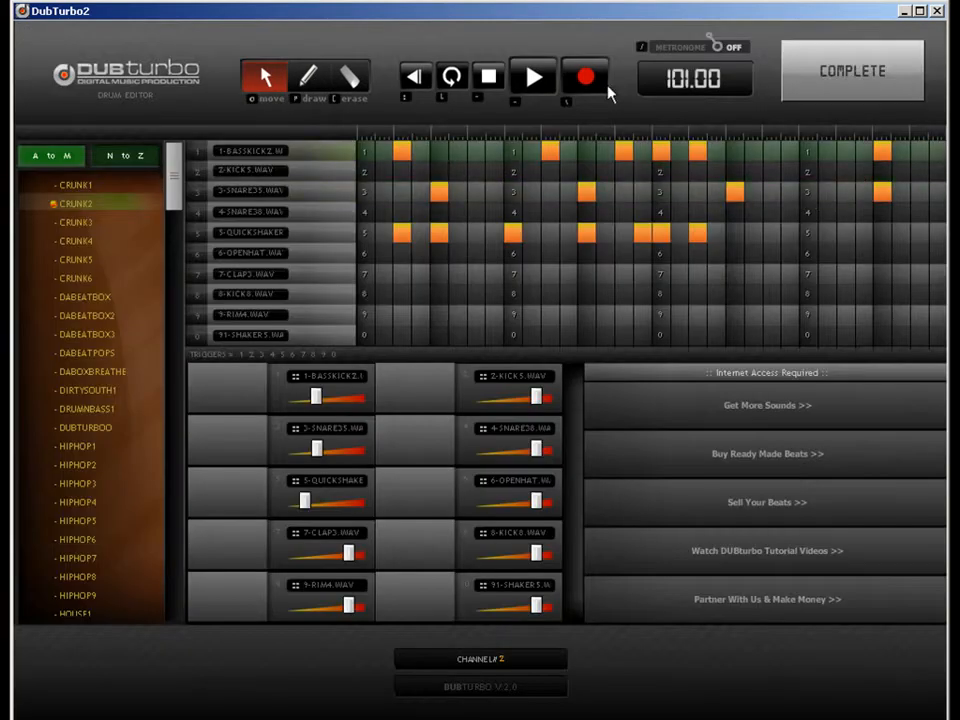
pyautogui.click(352, 78)
pyautogui.click(882, 193)
pyautogui.click(882, 153)
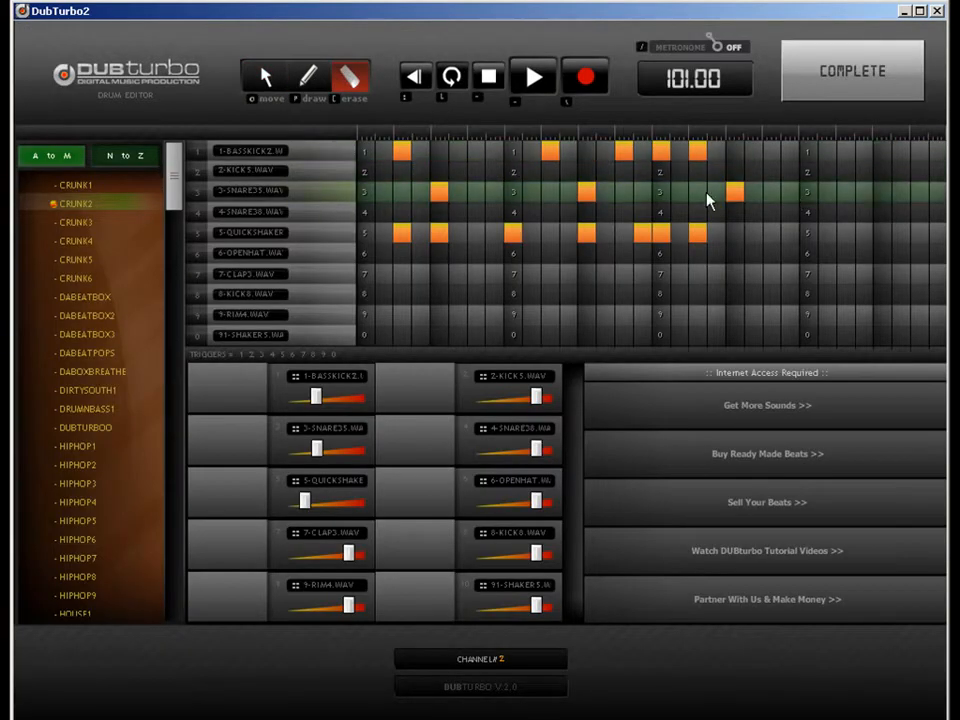
pyautogui.click(821, 71)
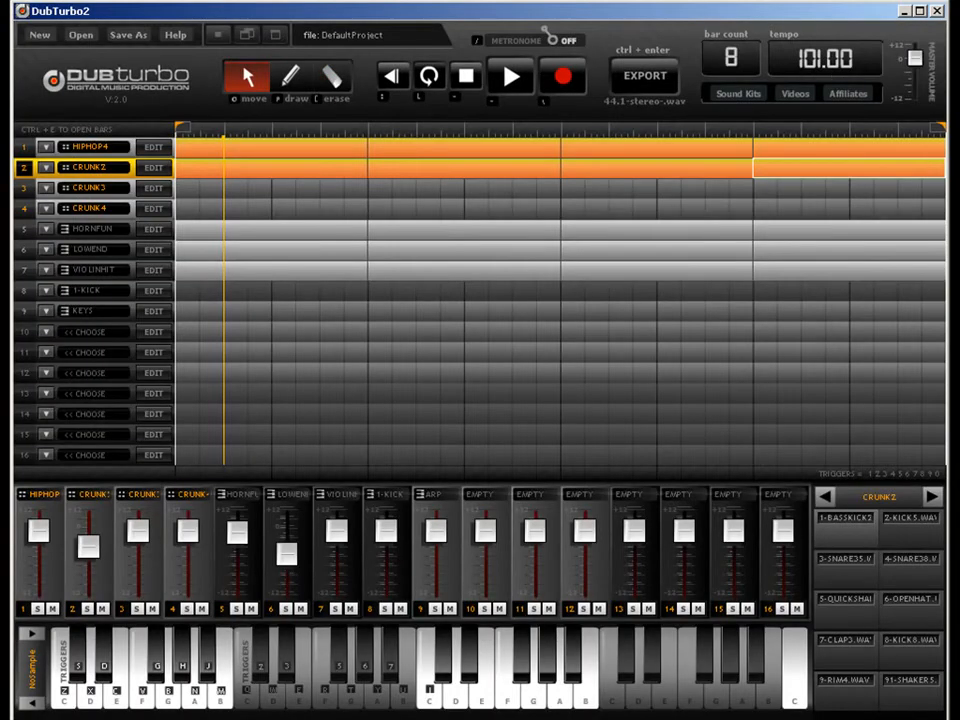
# Step: In the last HORNFUN block, draw rising notes on steps 25, 27 and 28, plus a run on steps 29 to 32 an octave above the first note
pyautogui.click(803, 234)
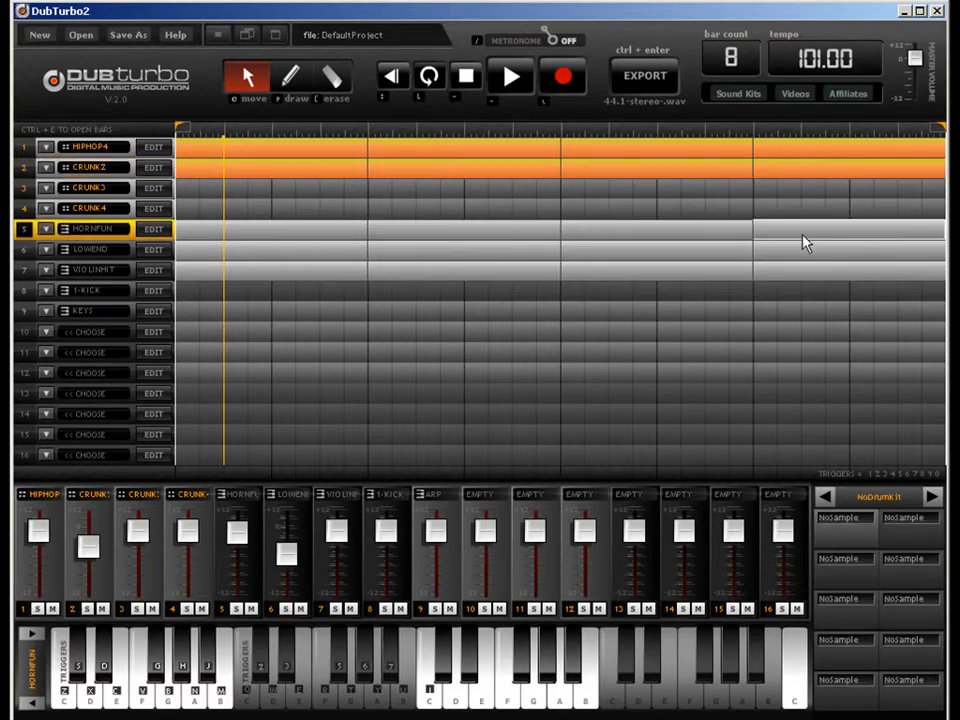
pyautogui.hotkey('ctrl', 'e')
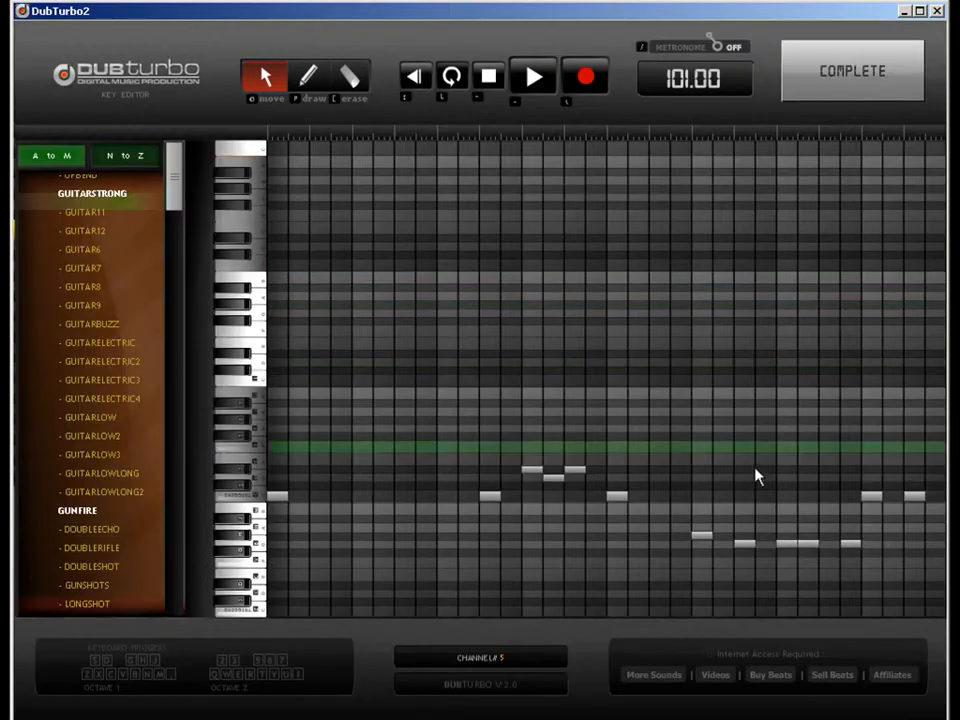
pyautogui.click(308, 77)
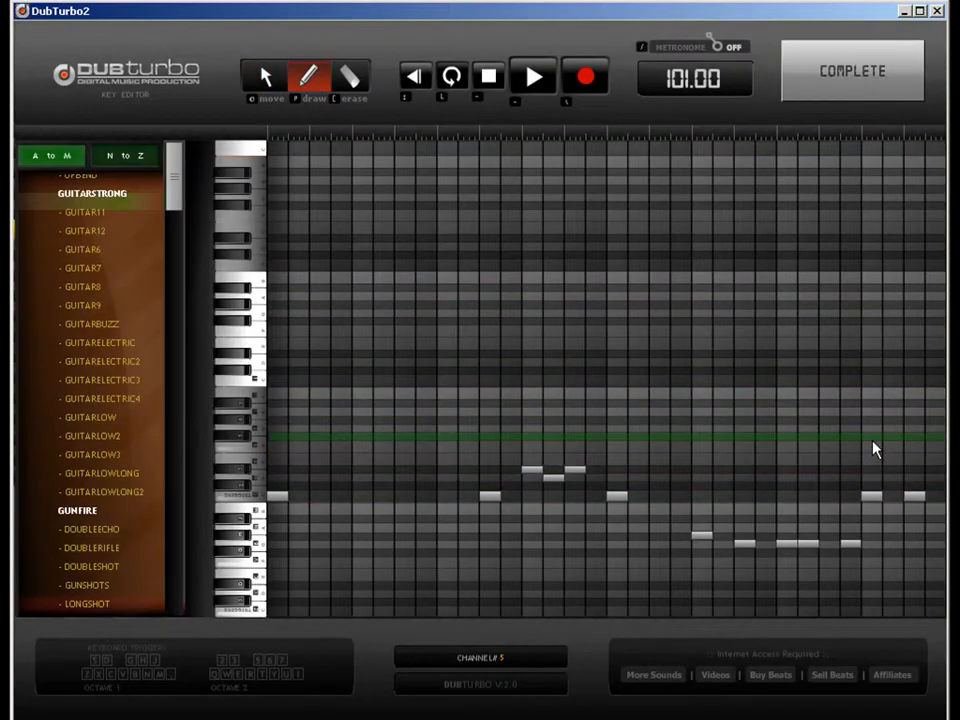
pyautogui.click(788, 430)
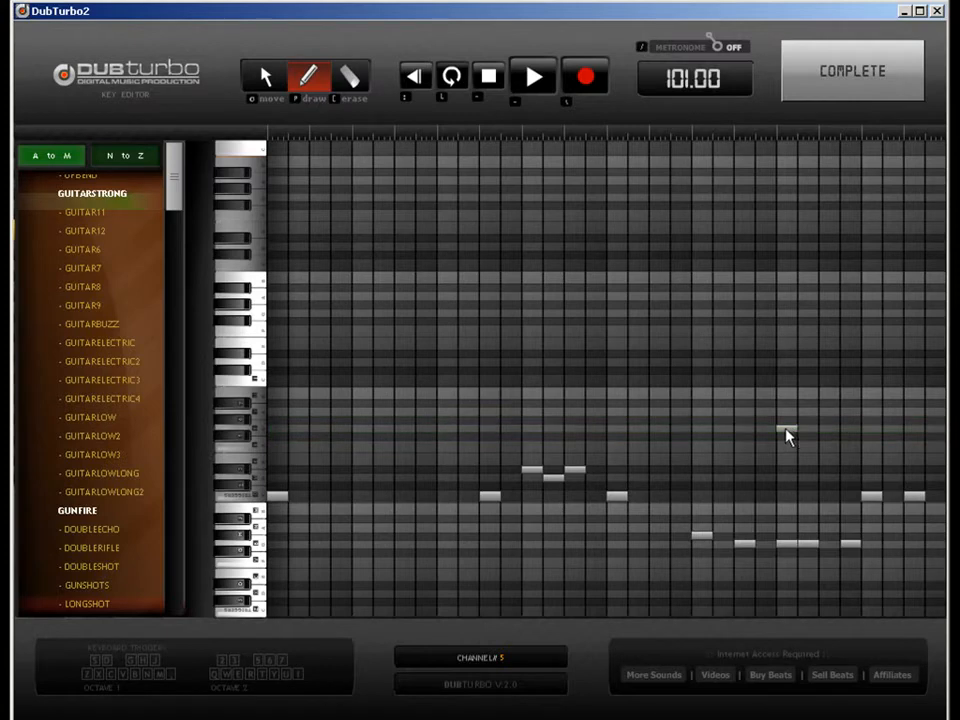
pyautogui.click(829, 429)
pyautogui.click(850, 420)
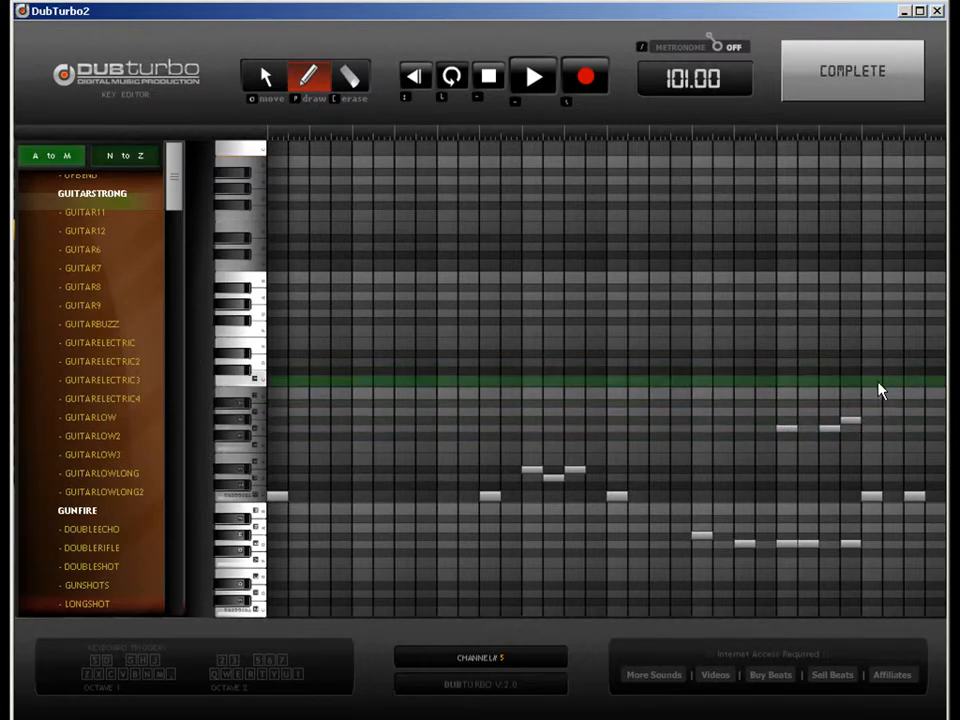
pyautogui.moveTo(879, 382); pyautogui.dragTo(932, 382)
# Step: Erase the original low HORNFUN notes on steps 23, 25, 26, 28, 29 and 31 and close the editor
pyautogui.press('[')
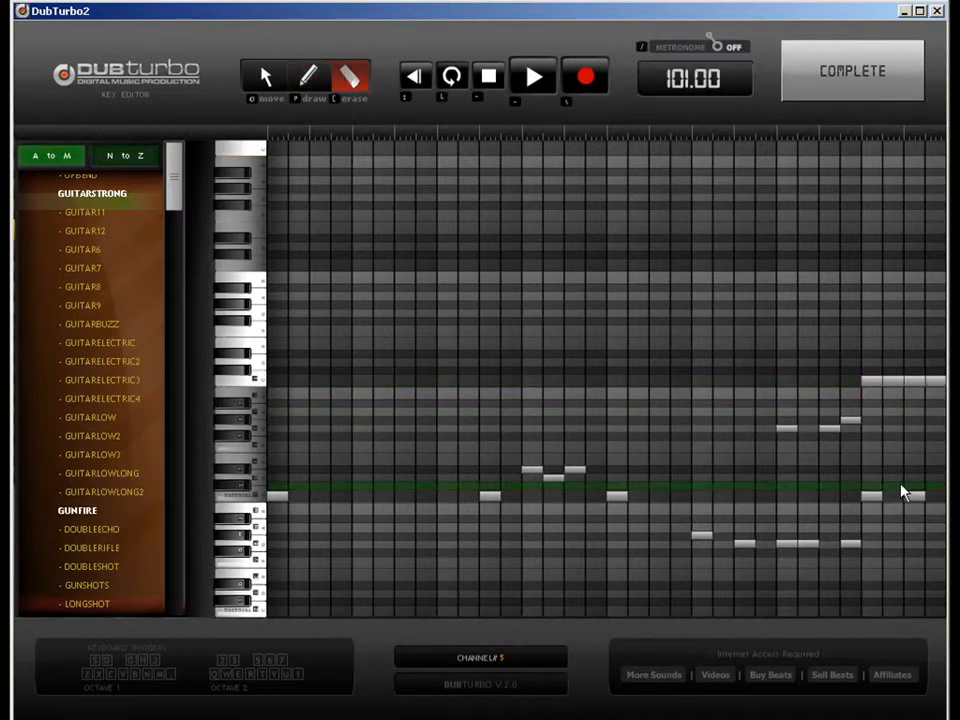
pyautogui.click(913, 497)
pyautogui.click(874, 497)
pyautogui.click(851, 545)
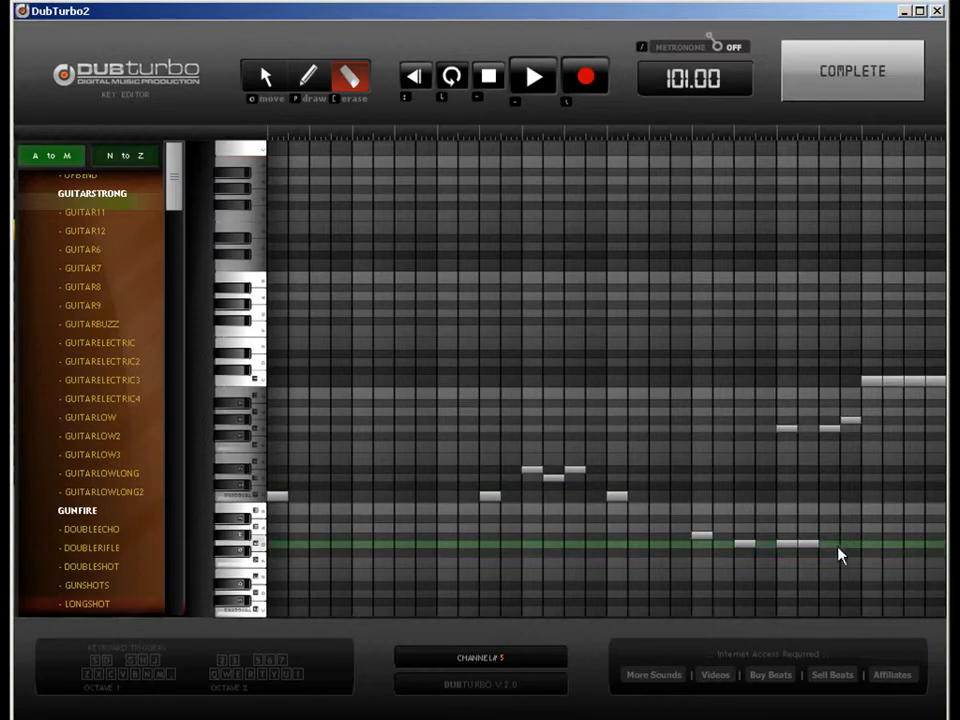
pyautogui.click(812, 545)
pyautogui.click(792, 544)
pyautogui.click(748, 545)
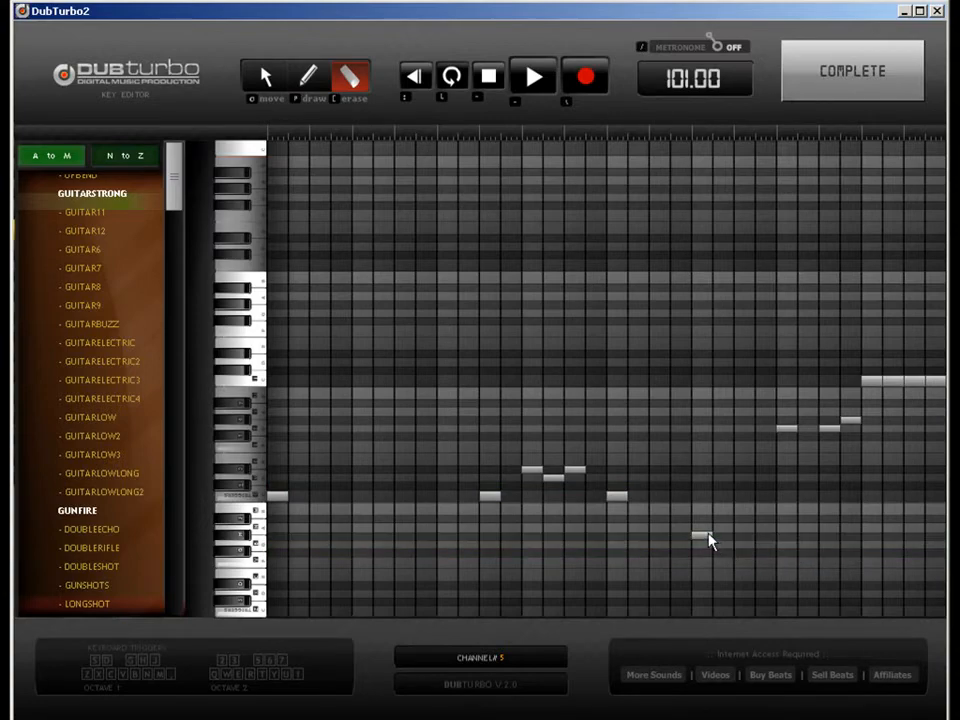
pyautogui.click(852, 71)
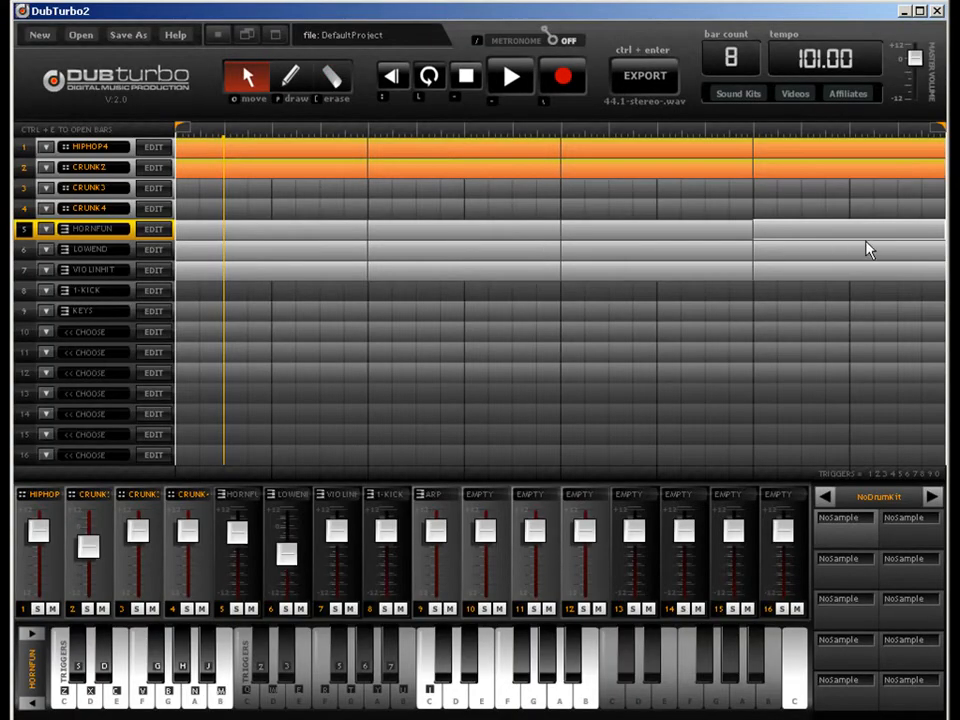
pyautogui.doubleClick(853, 268)
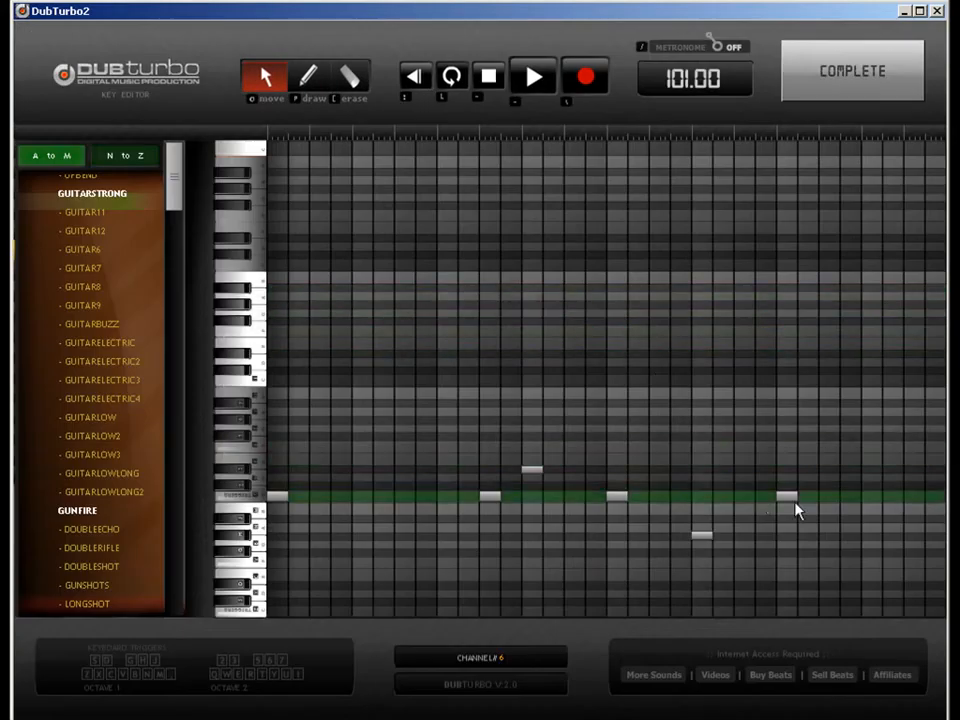
pyautogui.click(872, 68)
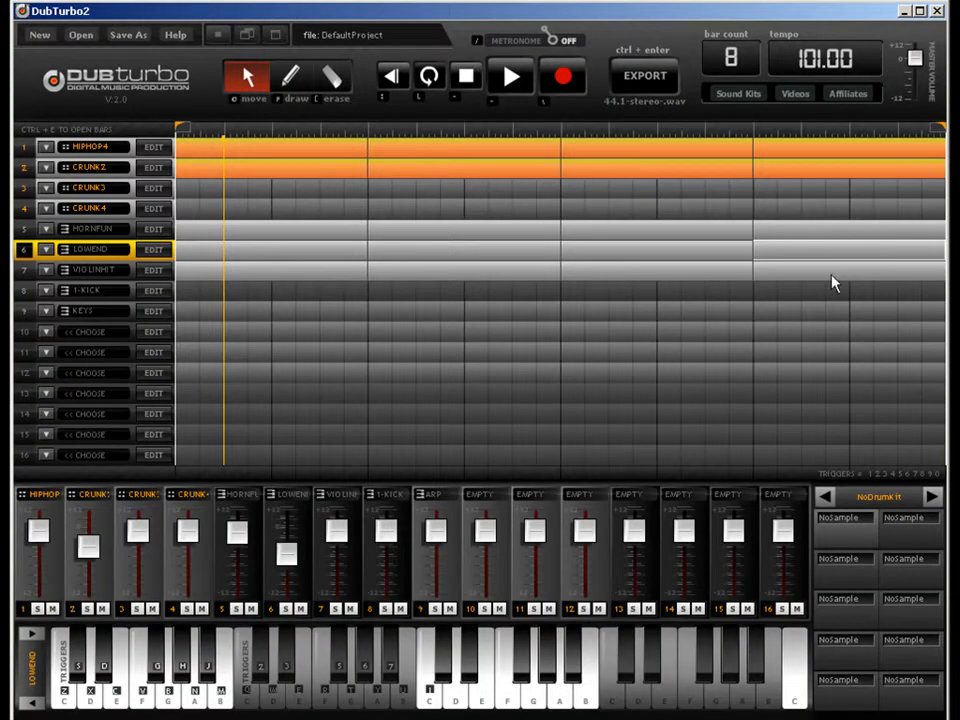
# Step: In the last VIOLINHIT block, erase all notes except those on steps 1 and 17, and close the editor
pyautogui.doubleClick(874, 326)
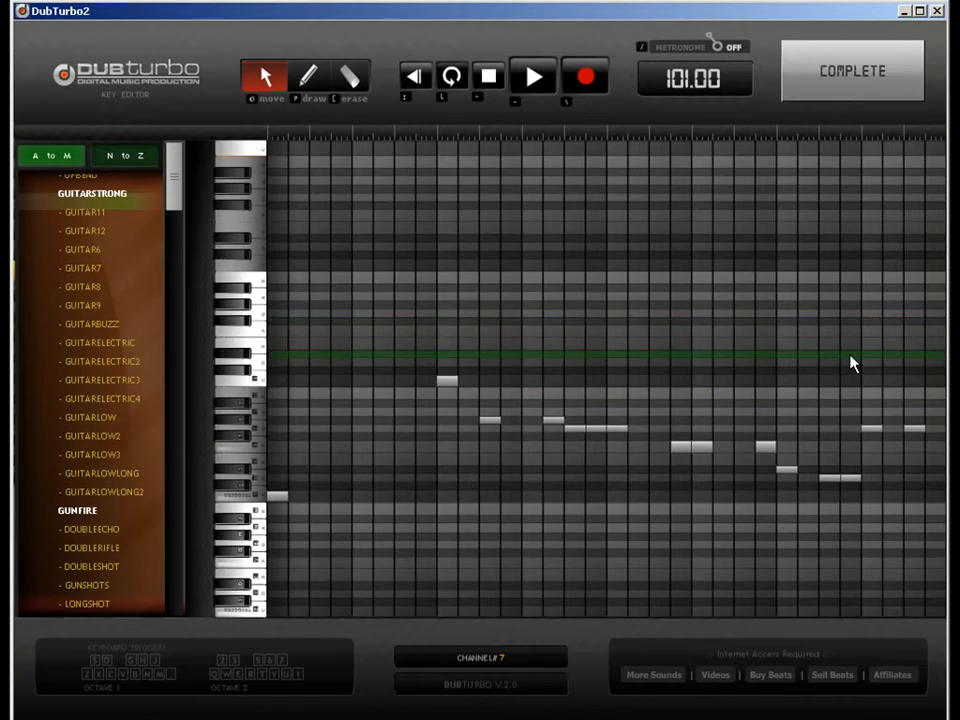
pyautogui.press('e')
pyautogui.click(914, 430)
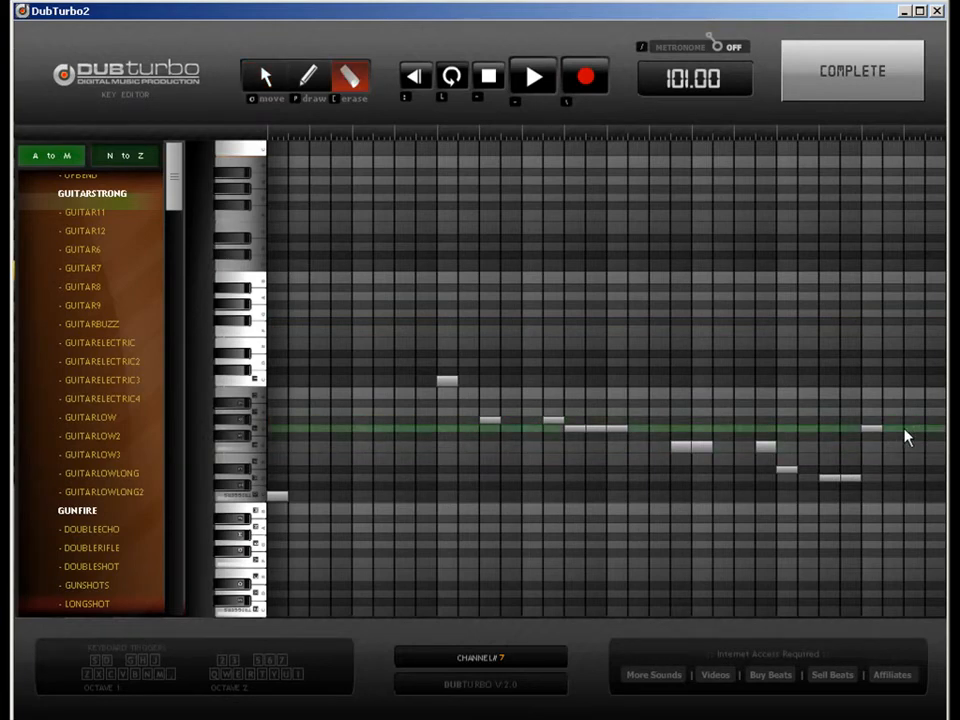
pyautogui.click(871, 429)
pyautogui.click(850, 479)
pyautogui.click(787, 472)
pyautogui.click(765, 448)
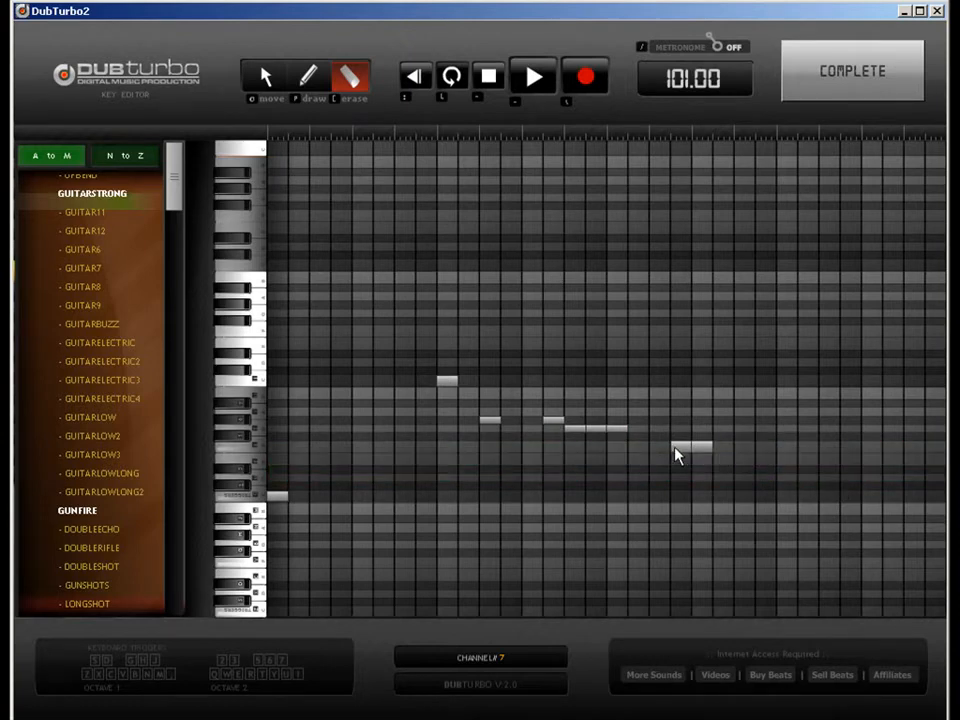
pyautogui.click(447, 380)
pyautogui.click(490, 421)
pyautogui.click(556, 422)
pyautogui.click(570, 427)
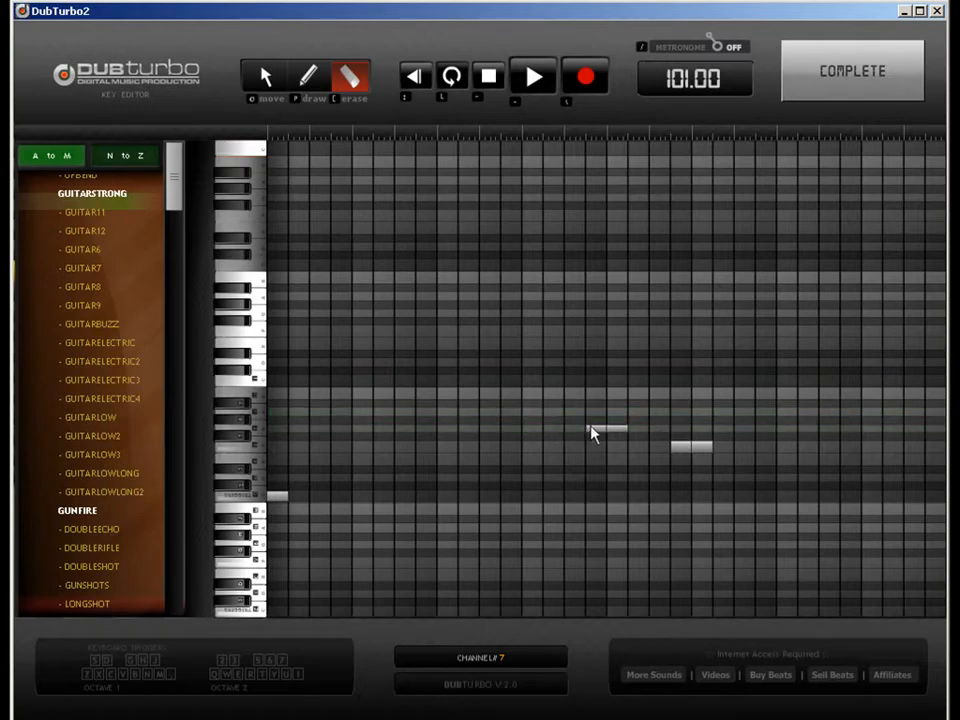
pyautogui.click(590, 427)
pyautogui.click(693, 447)
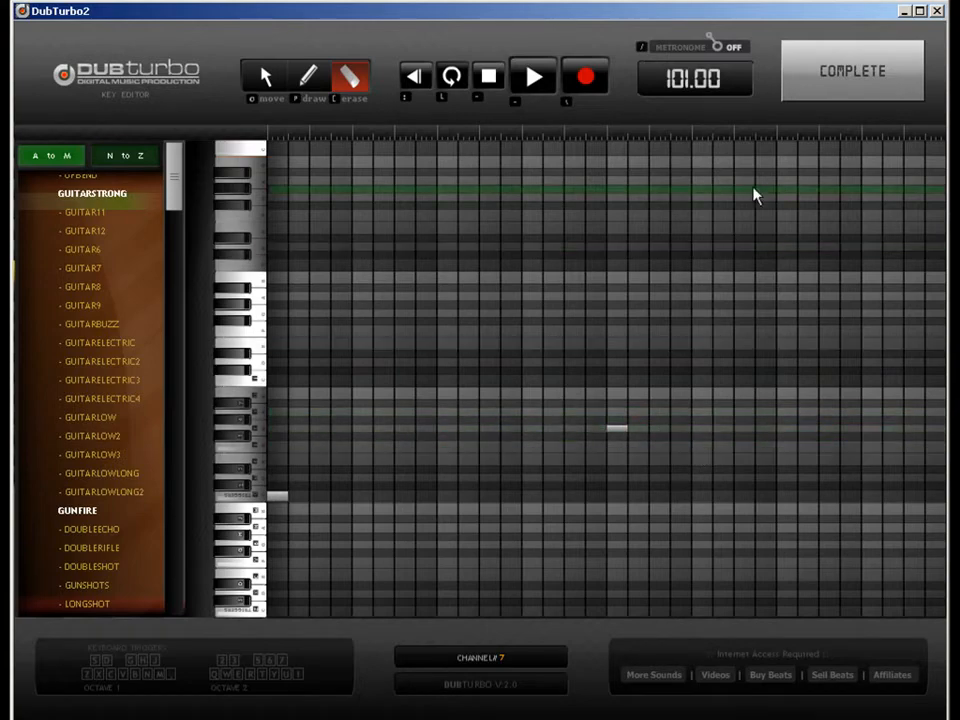
pyautogui.click(852, 70)
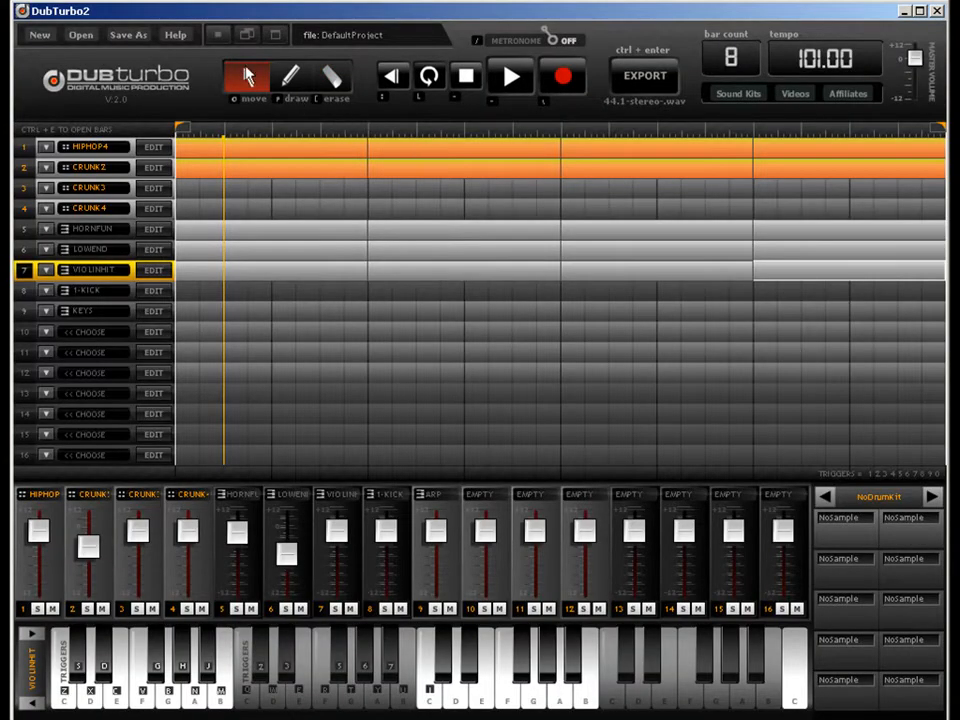
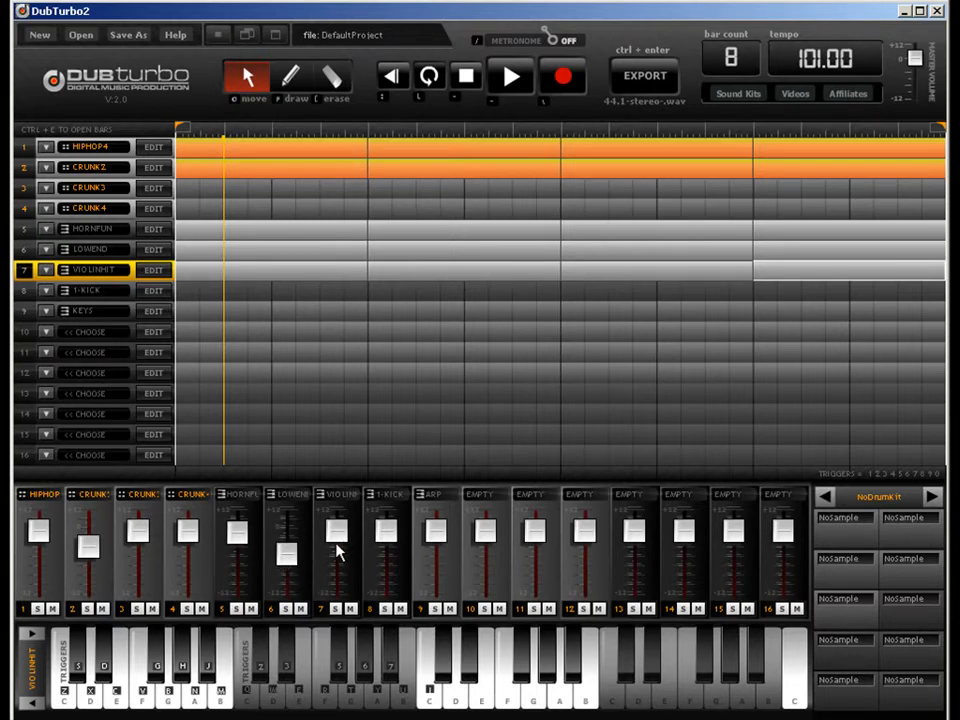
# Step: Lower the channel 7 and 8 volumes and copy all four HORNFUN blocks to the 1-KICK track
pyautogui.moveTo(336, 552); pyautogui.dragTo(393, 567)
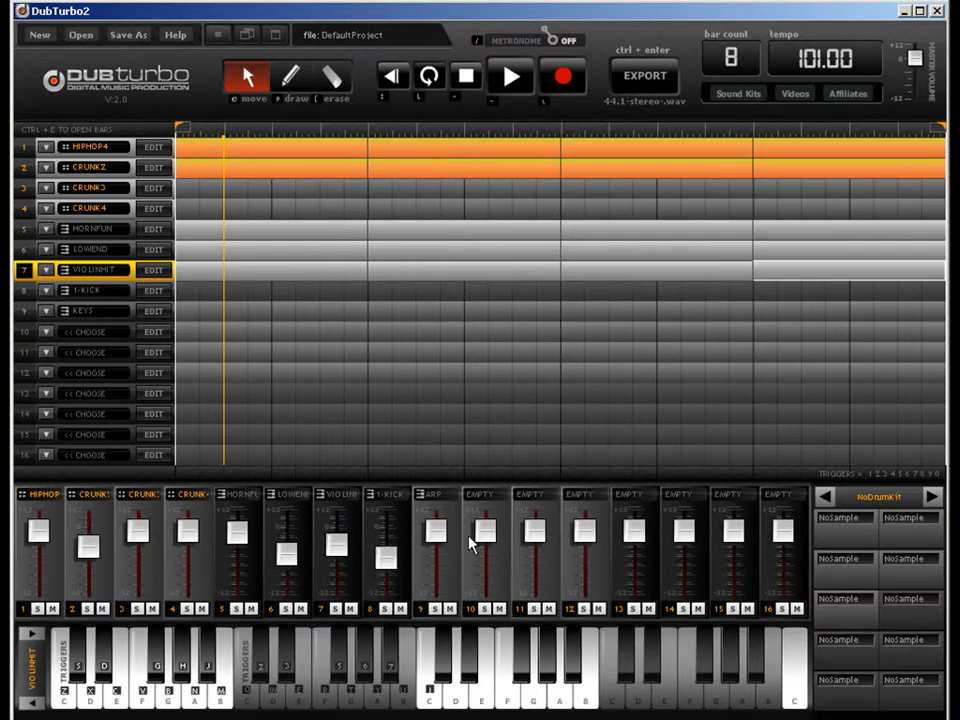
pyautogui.click(198, 236)
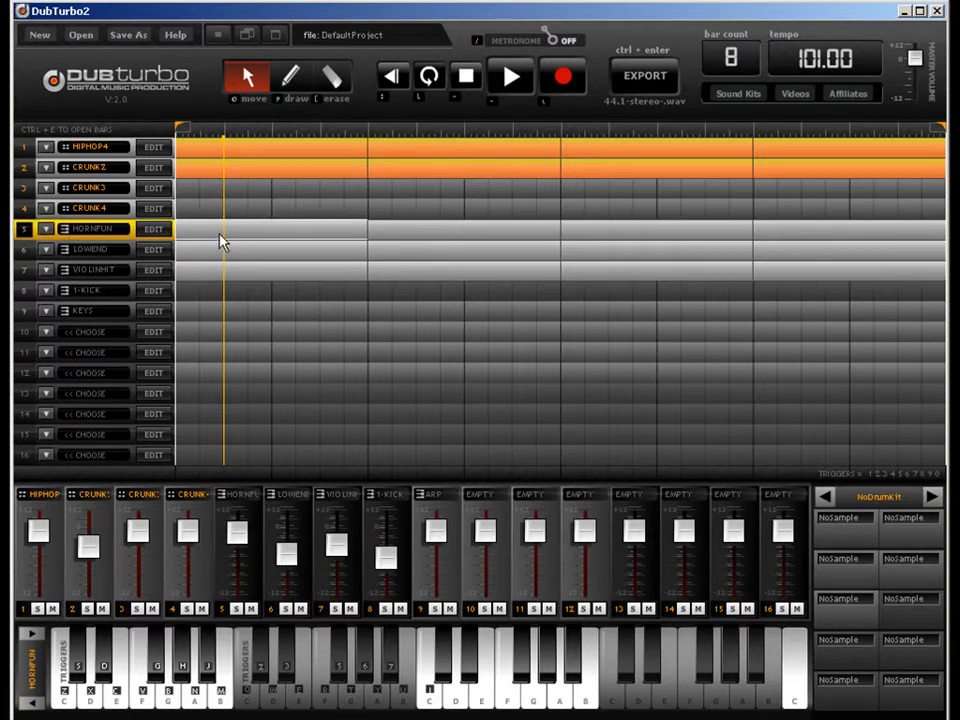
pyautogui.click(216, 275)
pyautogui.click(217, 292)
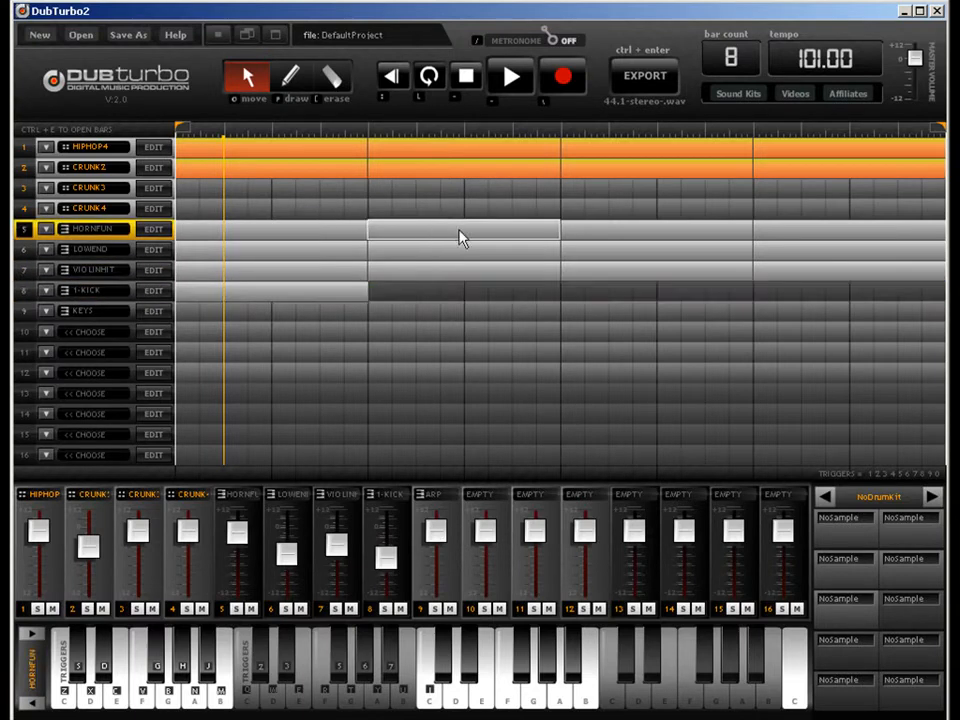
pyautogui.moveTo(467, 298); pyautogui.dragTo(437, 300)
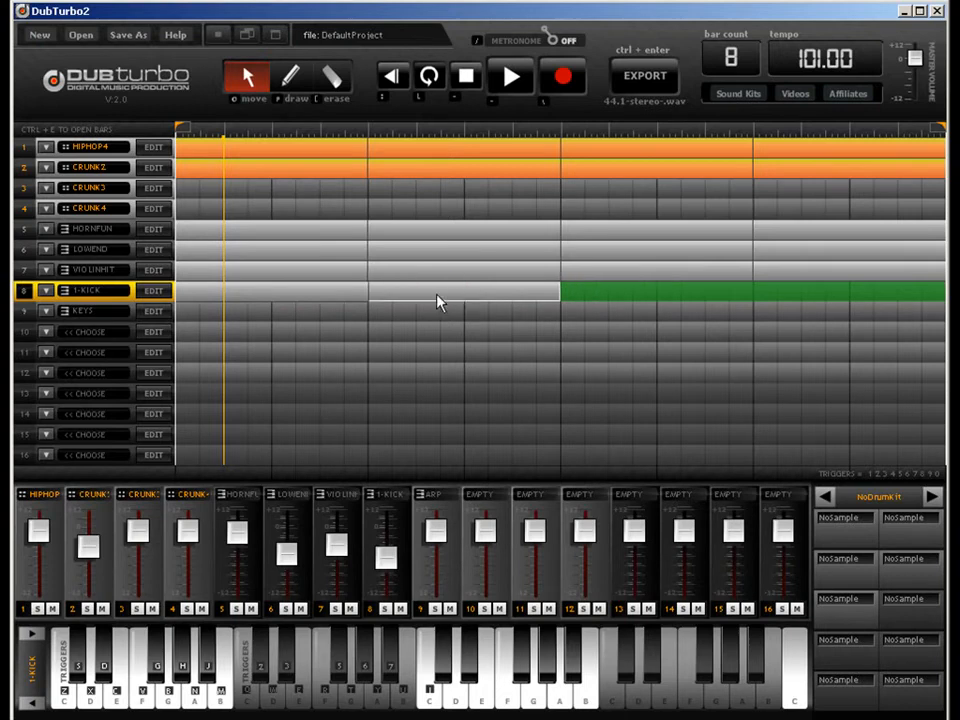
pyautogui.click(632, 245)
pyautogui.moveTo(633, 231); pyautogui.dragTo(630, 288)
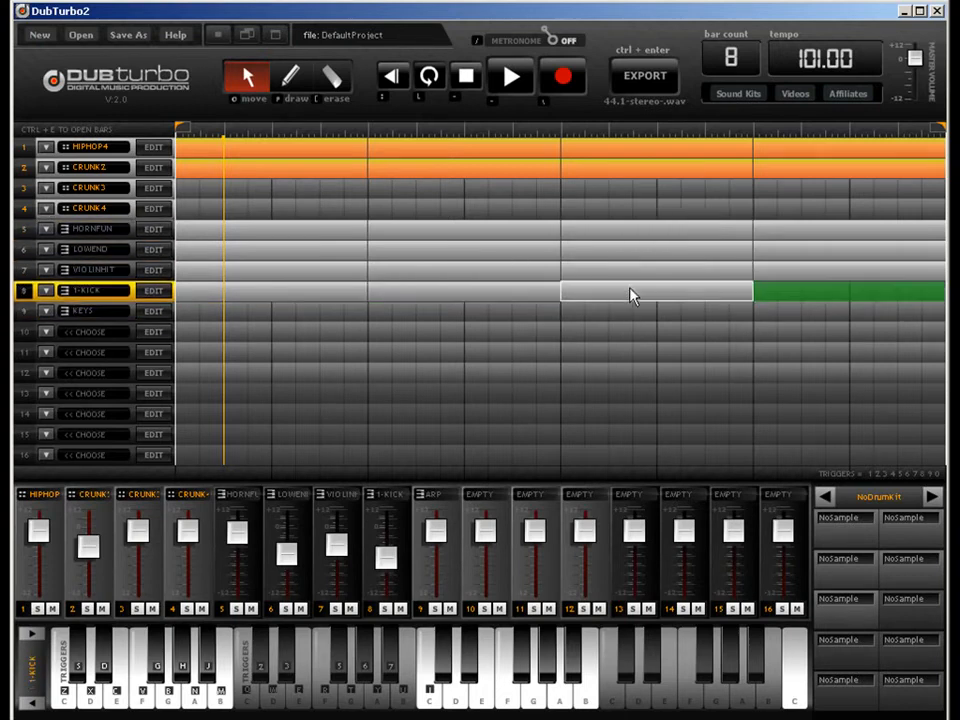
pyautogui.moveTo(803, 238); pyautogui.dragTo(807, 295)
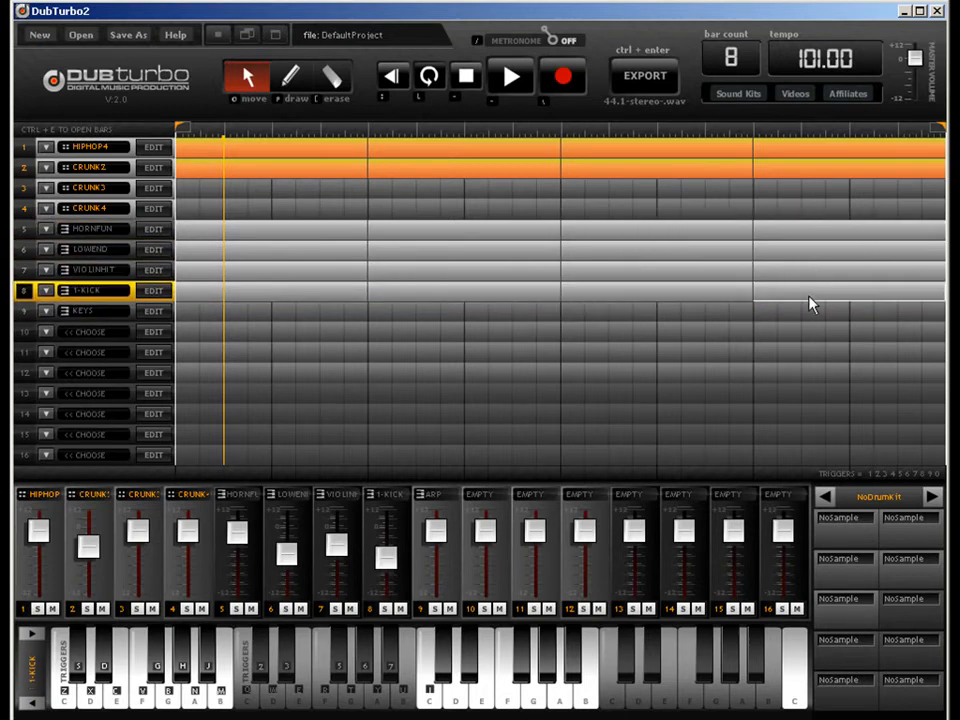
# Step: Audition GUITAR7 and GUITAR8 for channel 8, assign GUITAR9 as its sound and close the key editor
pyautogui.click(152, 292)
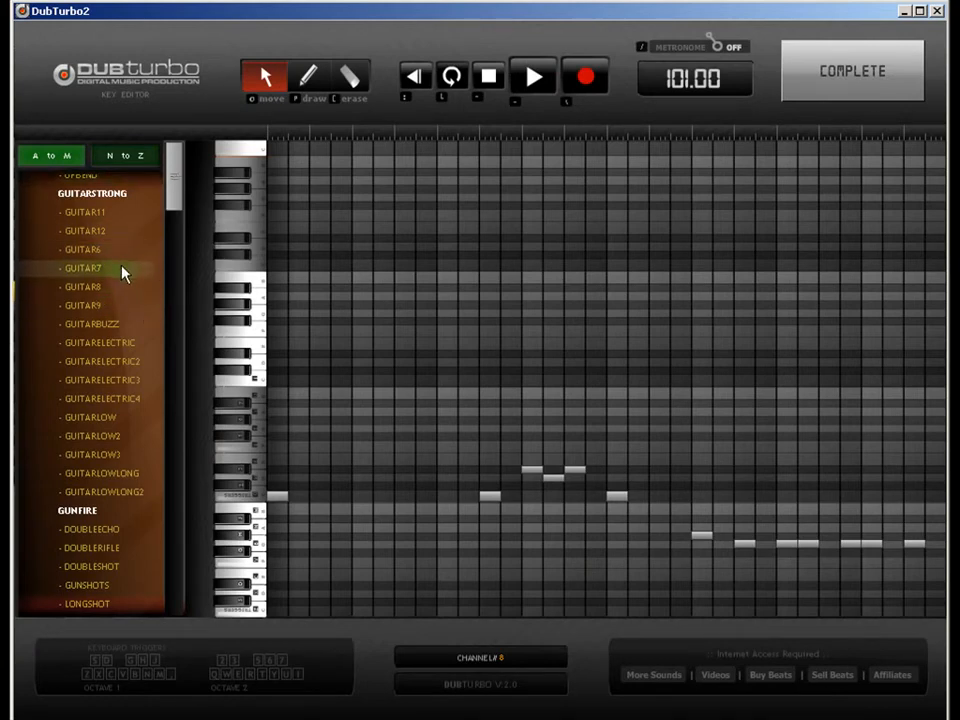
pyautogui.click(125, 272)
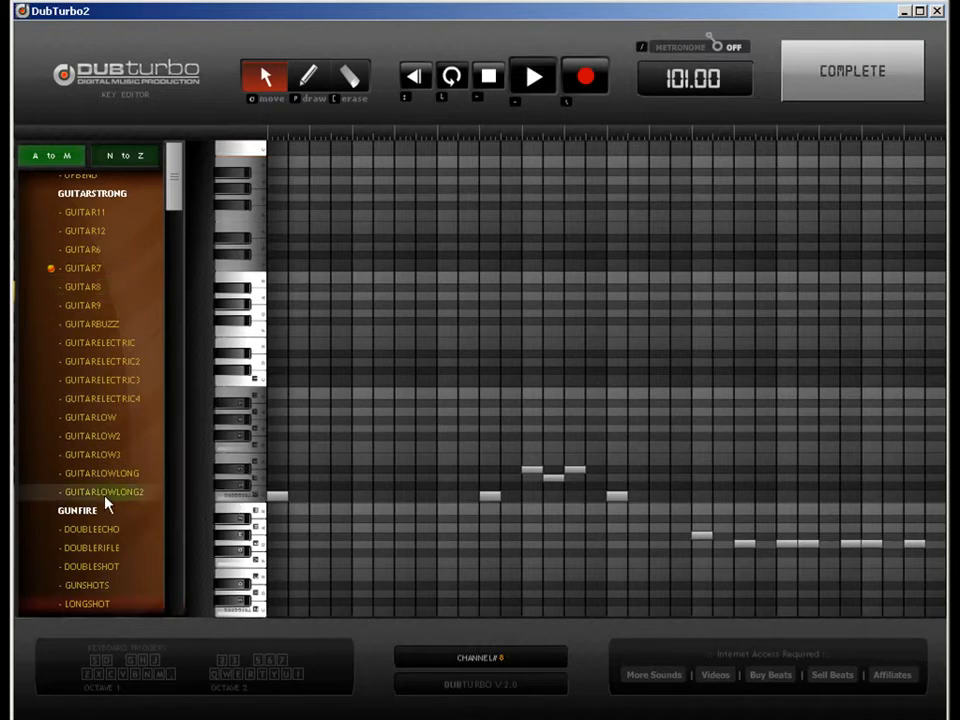
pyautogui.click(100, 288)
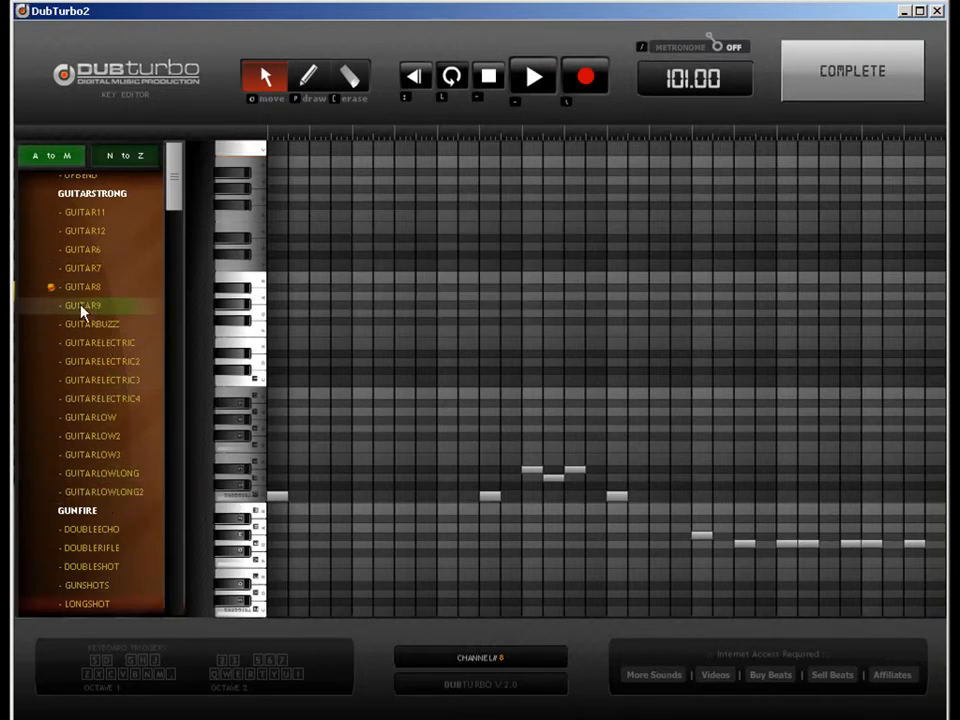
pyautogui.click(68, 306)
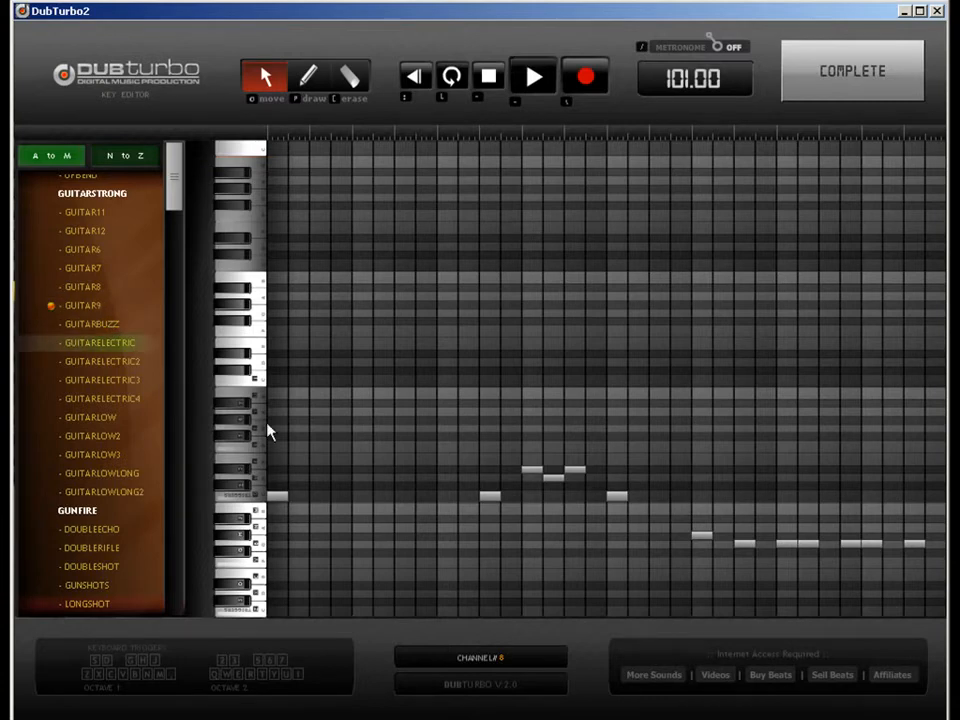
pyautogui.click(872, 97)
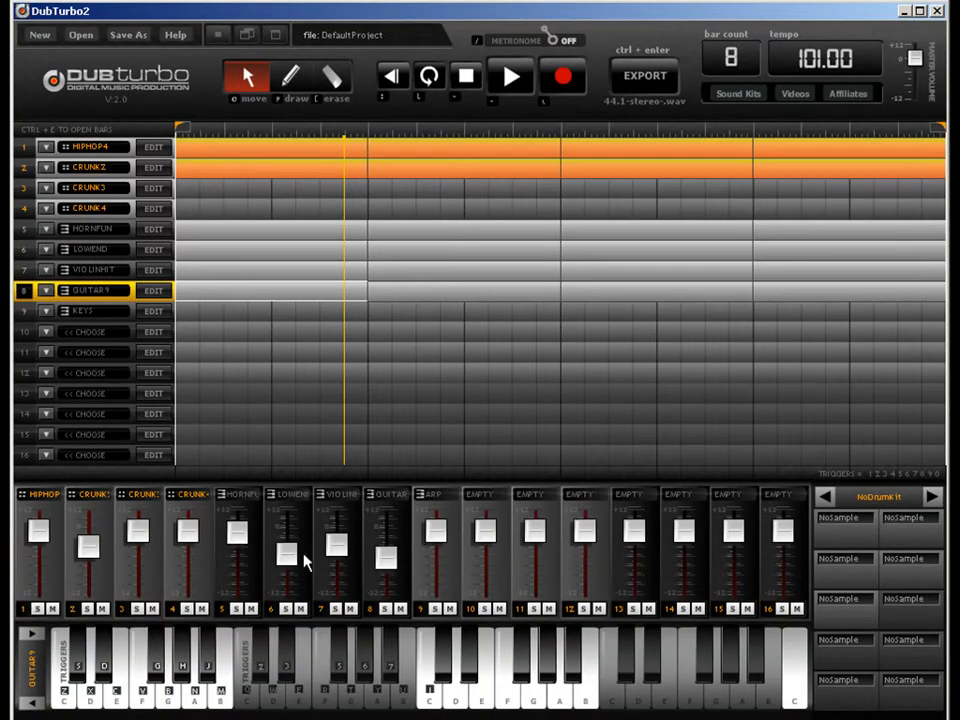
# Step: Lower the HORNFUN and VIOLINHIT volumes and slightly reduce LOWEND while checking the mix in playback
pyautogui.moveTo(240, 535); pyautogui.dragTo(245, 570)
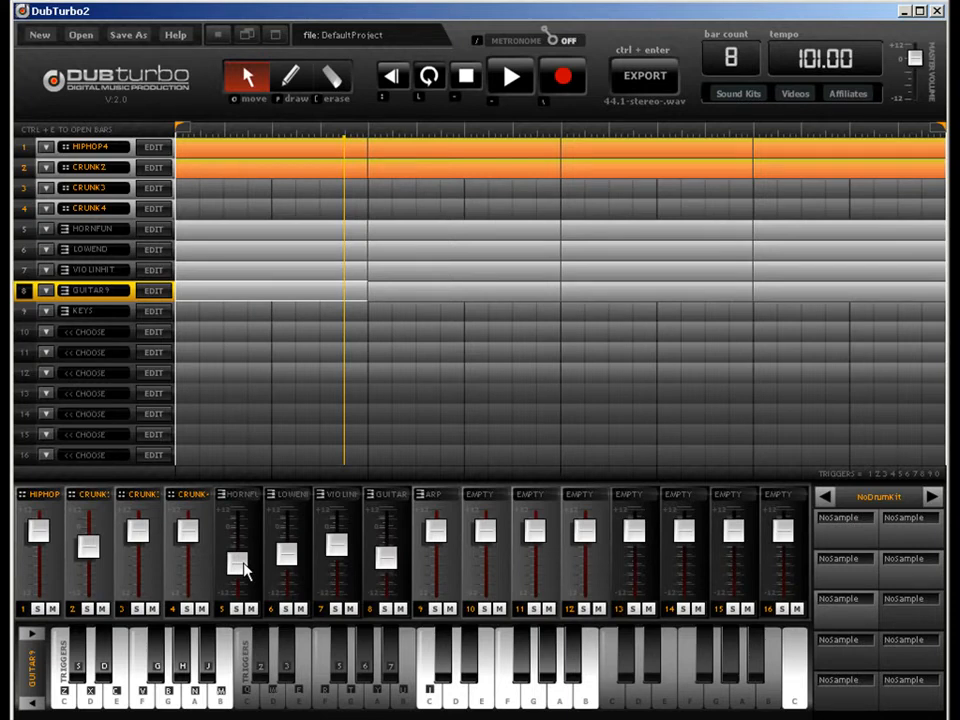
pyautogui.moveTo(336, 544); pyautogui.dragTo(338, 575)
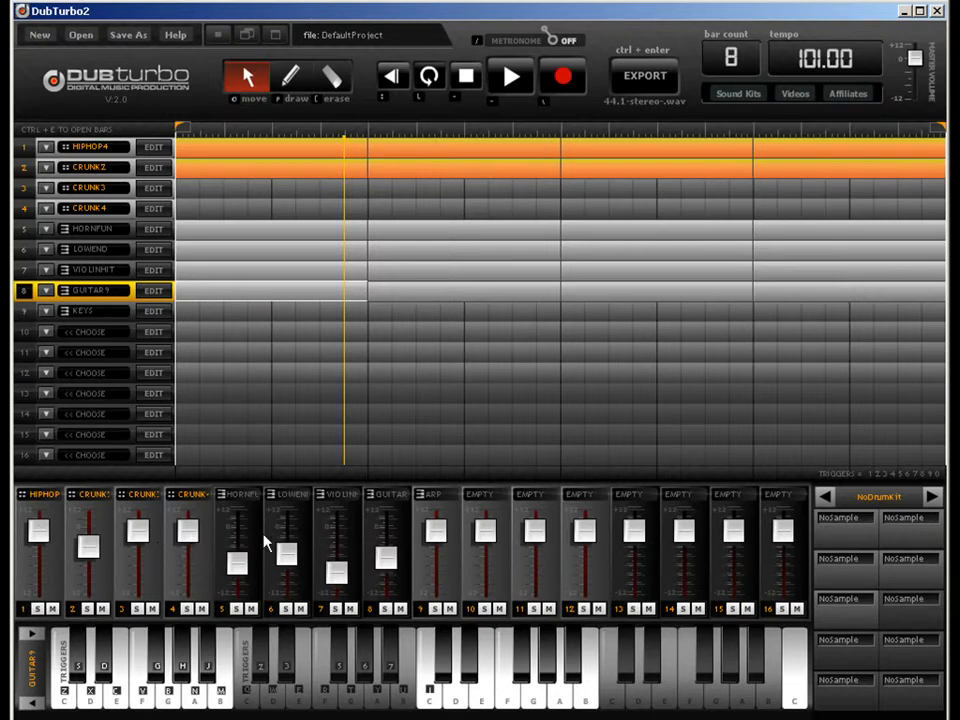
pyautogui.moveTo(287, 553); pyautogui.dragTo(286, 561)
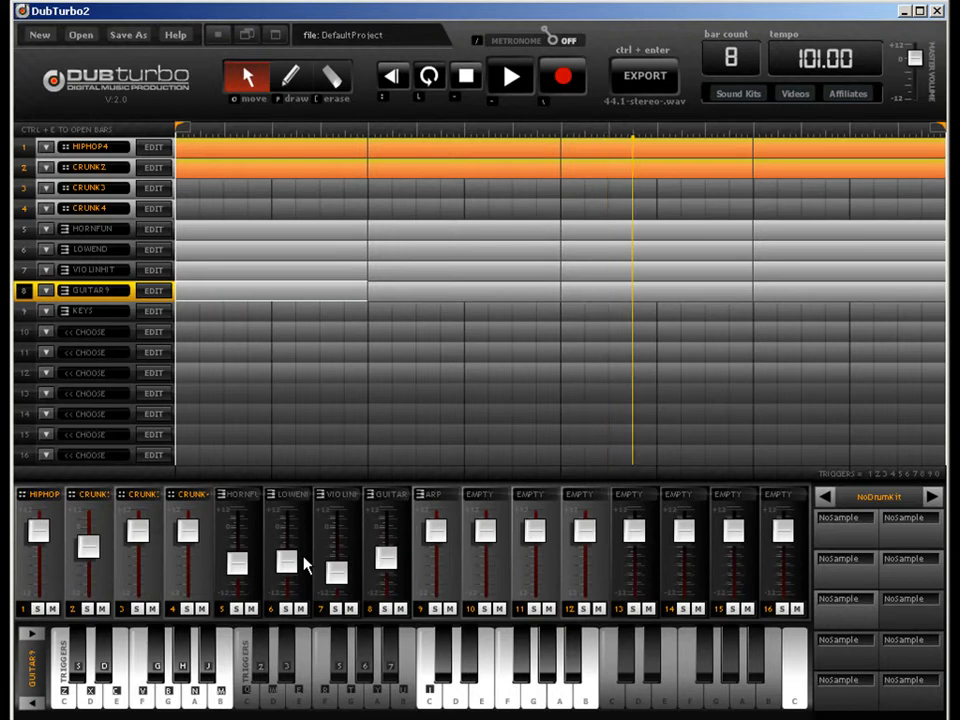
pyautogui.press('space')
# Step: Copy the four VIOLINHIT blocks to the KEYS track so that it spans all 8 bars
pyautogui.click(188, 275)
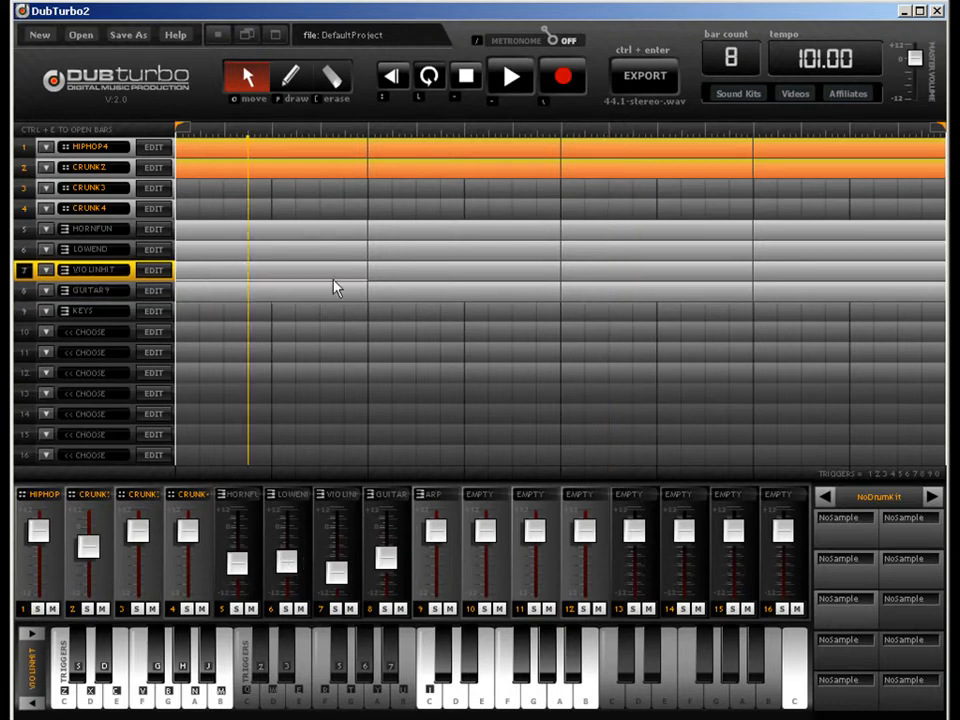
pyautogui.click(248, 311)
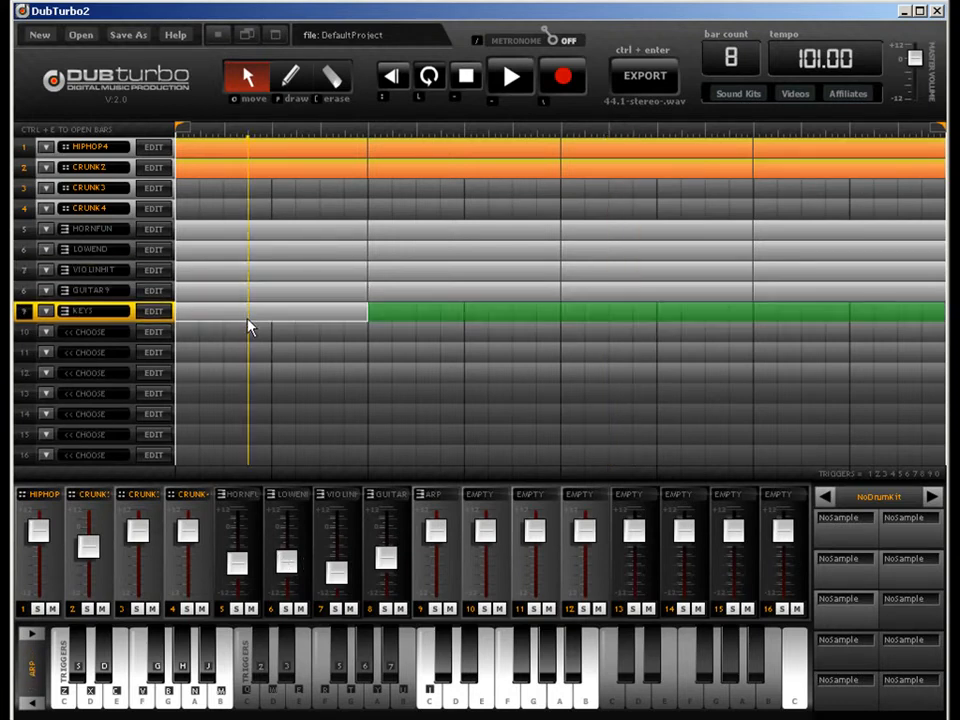
pyautogui.click(393, 316)
pyautogui.click(639, 310)
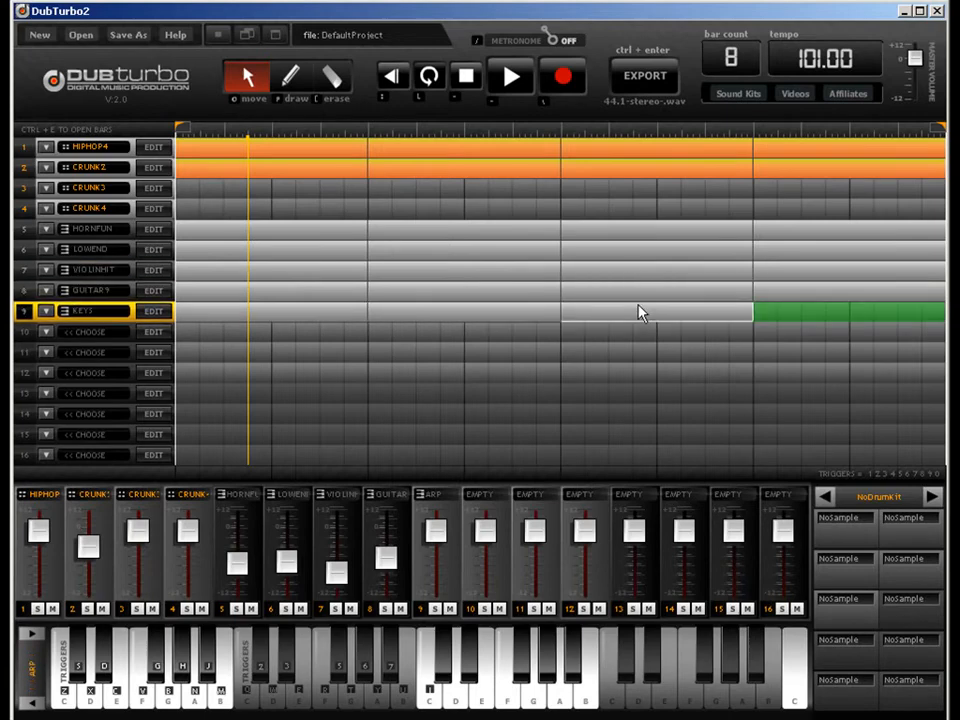
pyautogui.click(806, 316)
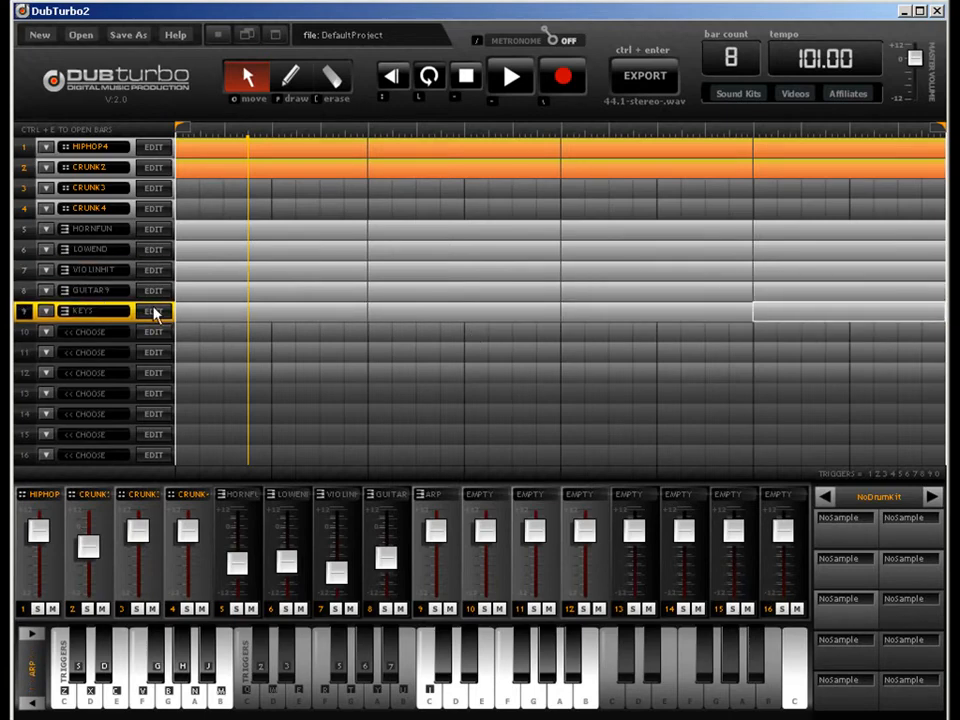
pyautogui.click(209, 312)
pyautogui.click(156, 313)
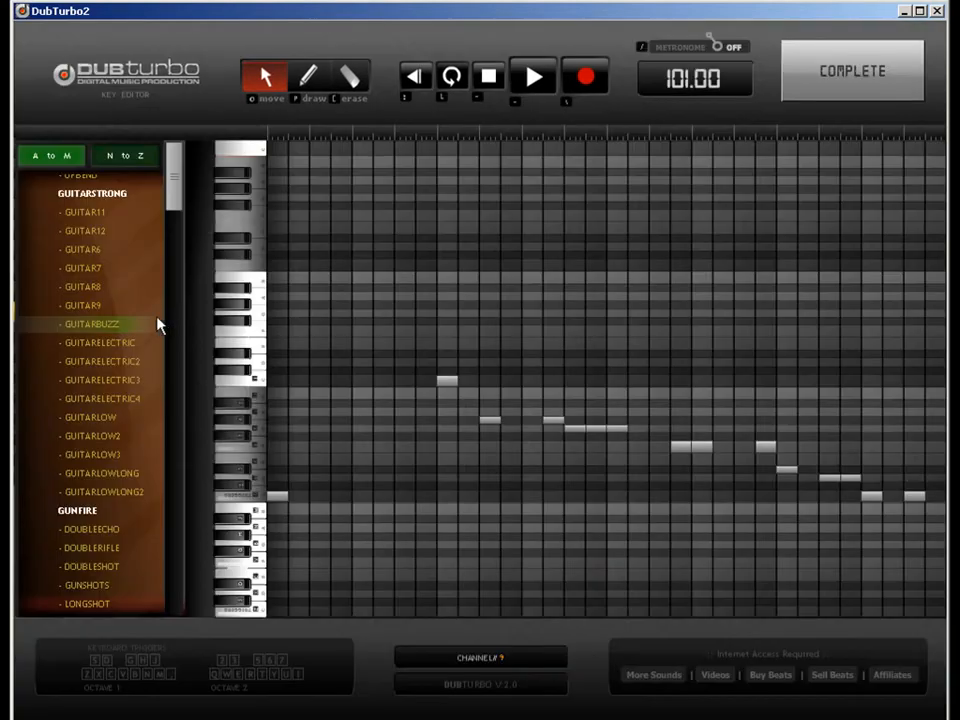
pyautogui.click(803, 81)
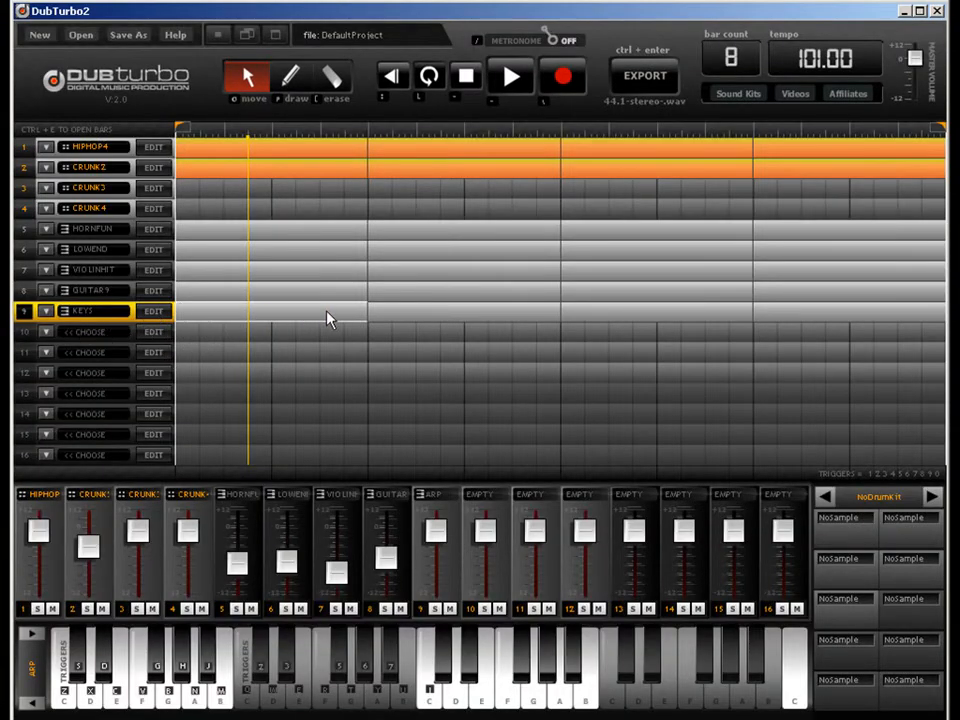
pyautogui.click(414, 317)
pyautogui.click(612, 316)
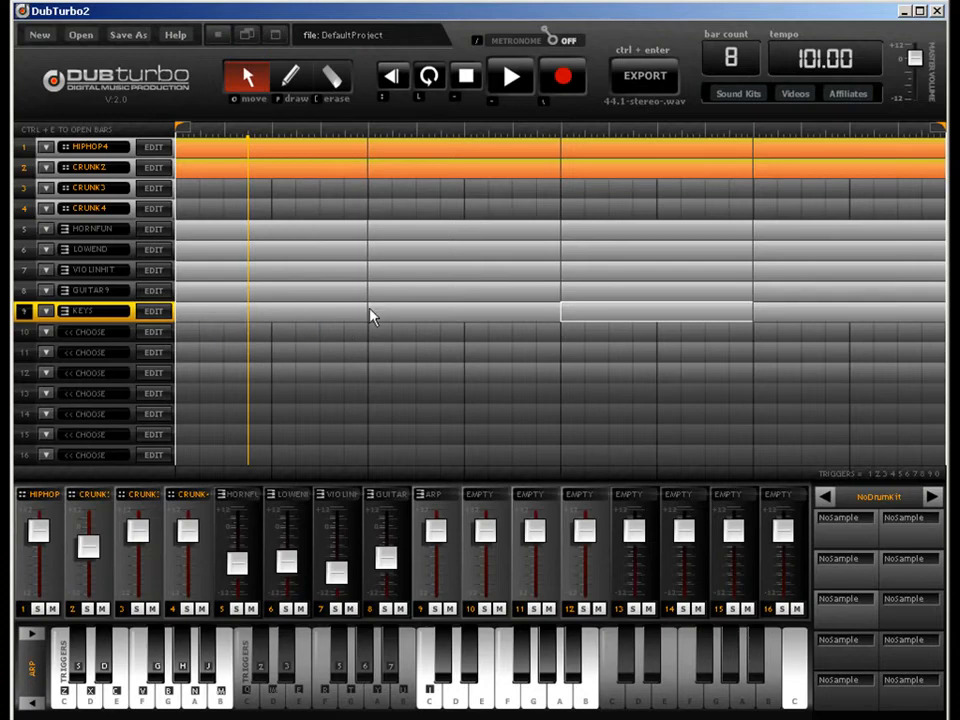
pyautogui.click(829, 317)
pyautogui.click(653, 320)
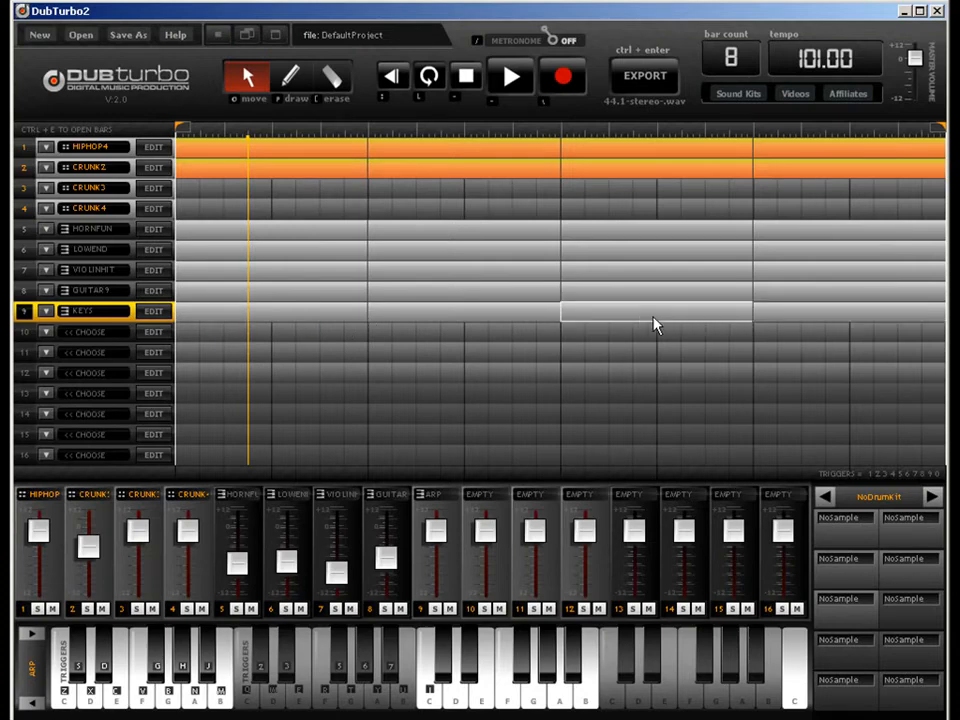
# Step: Browse the instrument sounds for channel 9, assign CHELLO1 from CHELLOLICKS and lower the channel's volume in the mixer
pyautogui.click(156, 316)
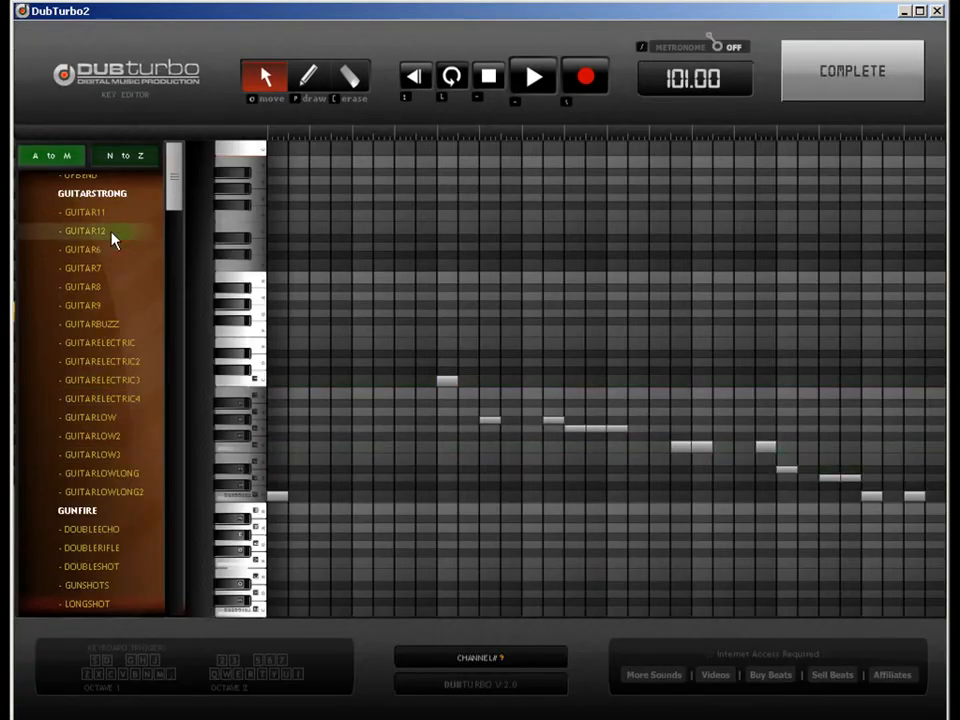
pyautogui.moveTo(178, 192); pyautogui.dragTo(158, 284)
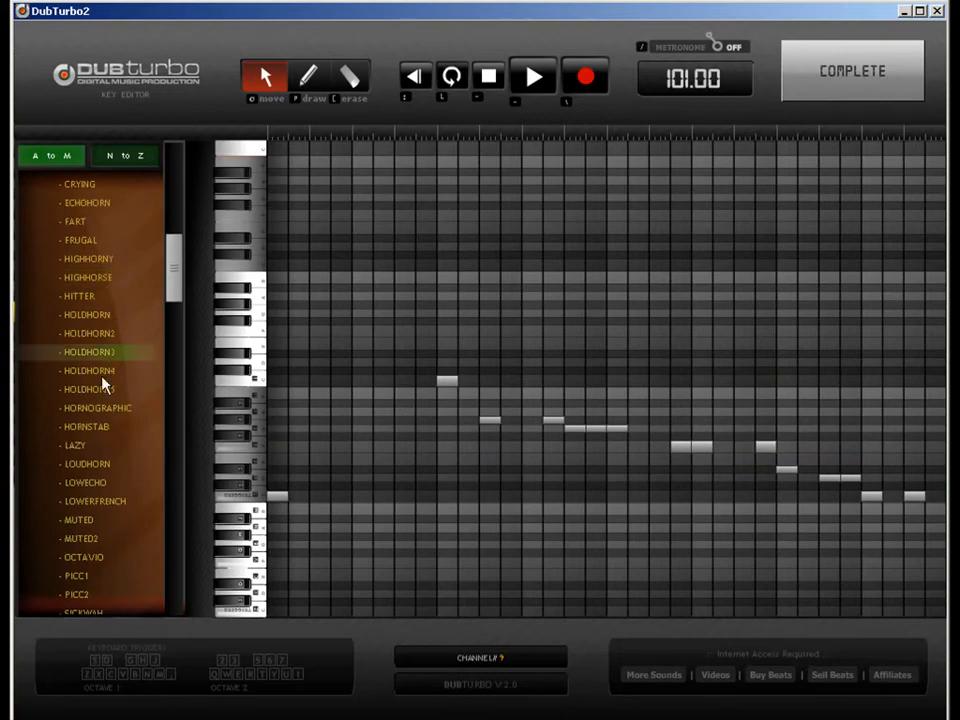
pyautogui.click(838, 96)
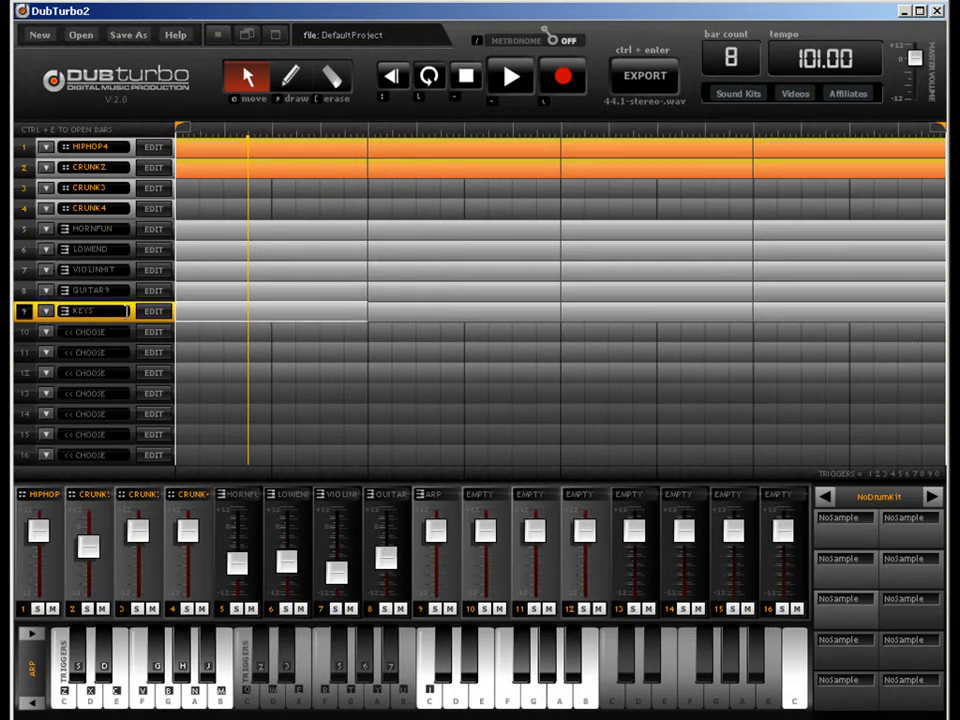
pyautogui.hotkey('ctrl', 'e')
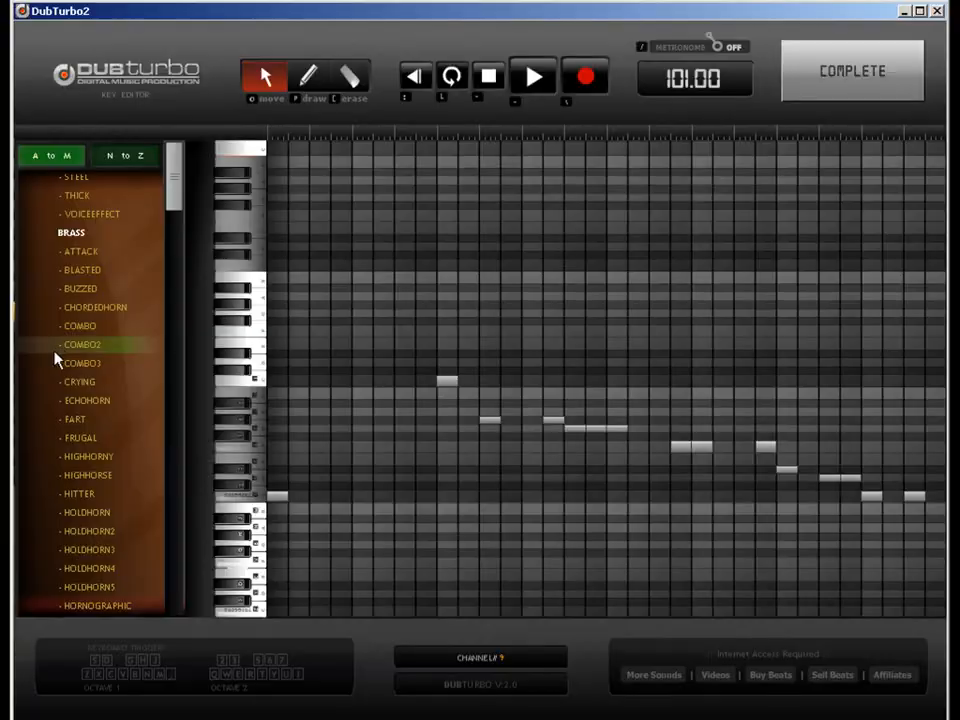
pyautogui.moveTo(176, 205); pyautogui.dragTo(176, 339)
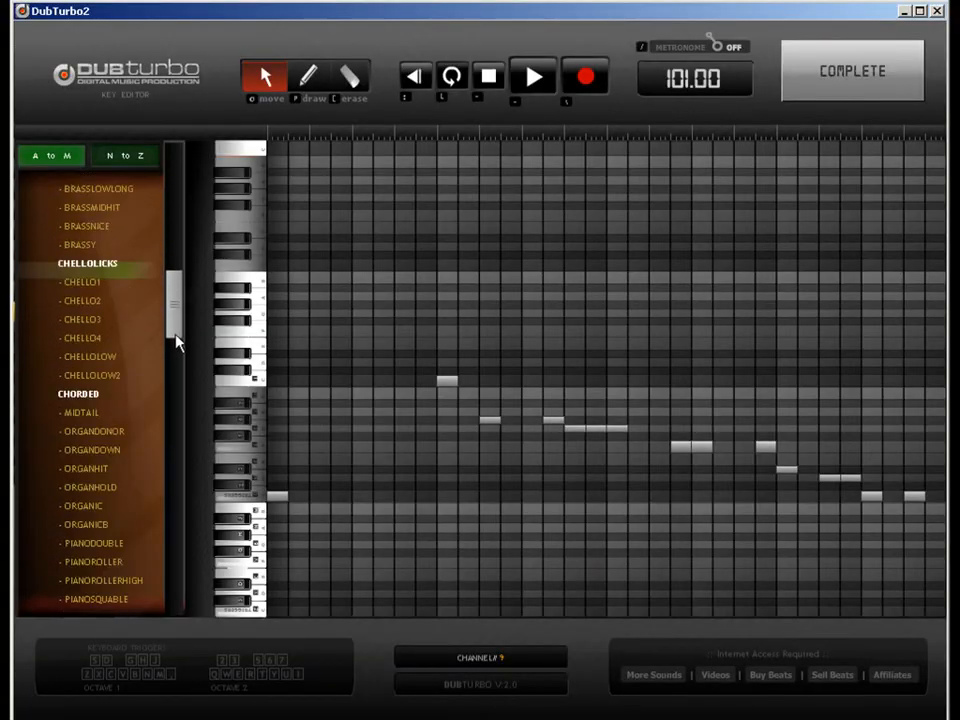
pyautogui.click(110, 453)
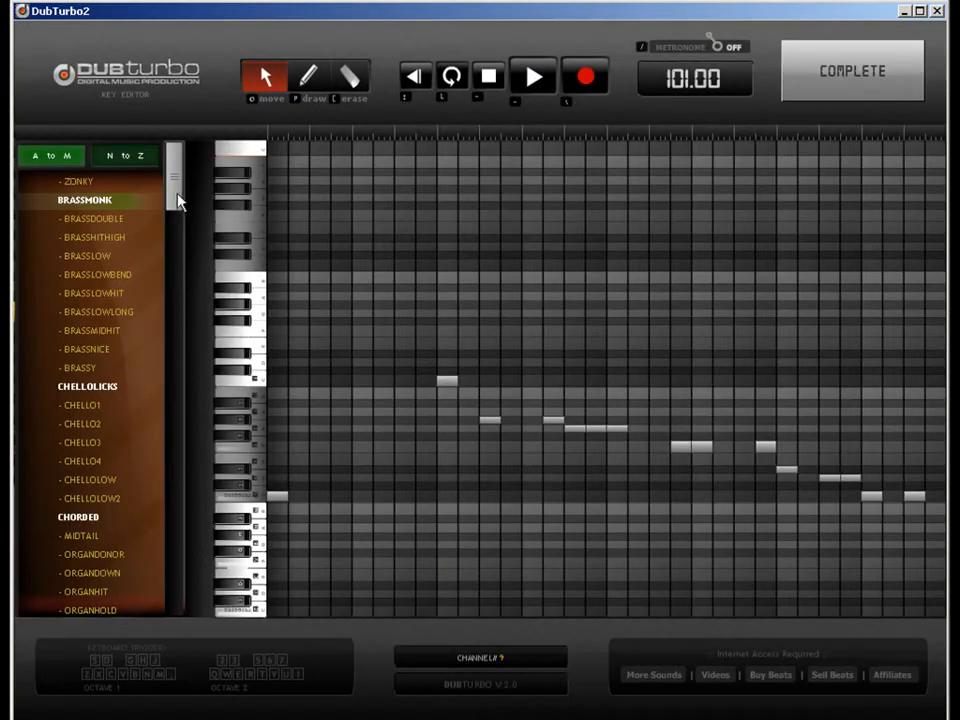
pyautogui.click(84, 414)
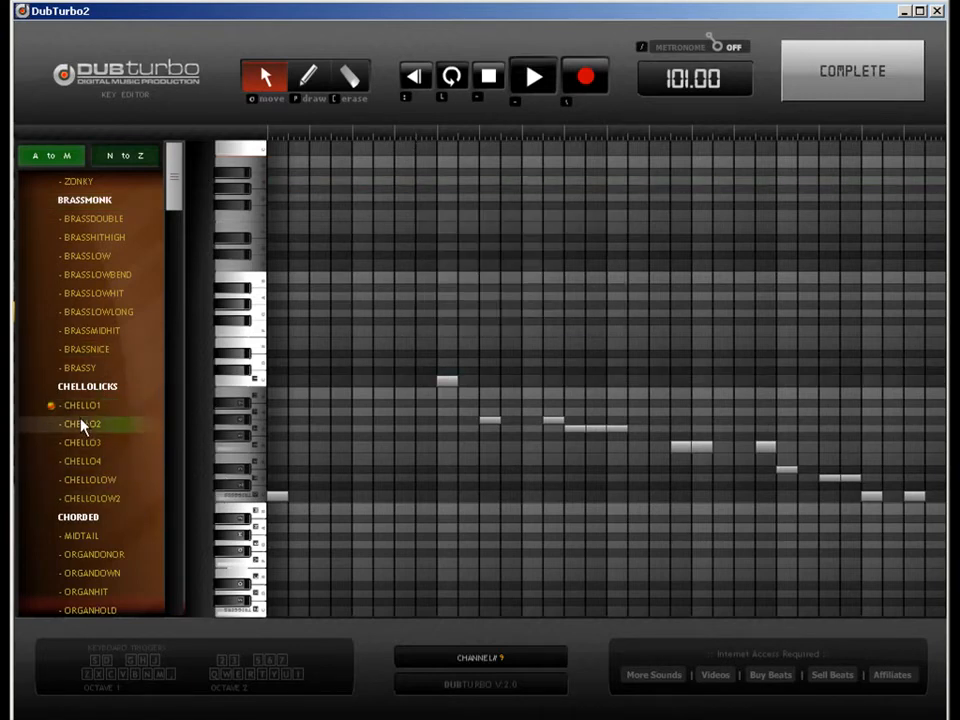
pyautogui.click(826, 95)
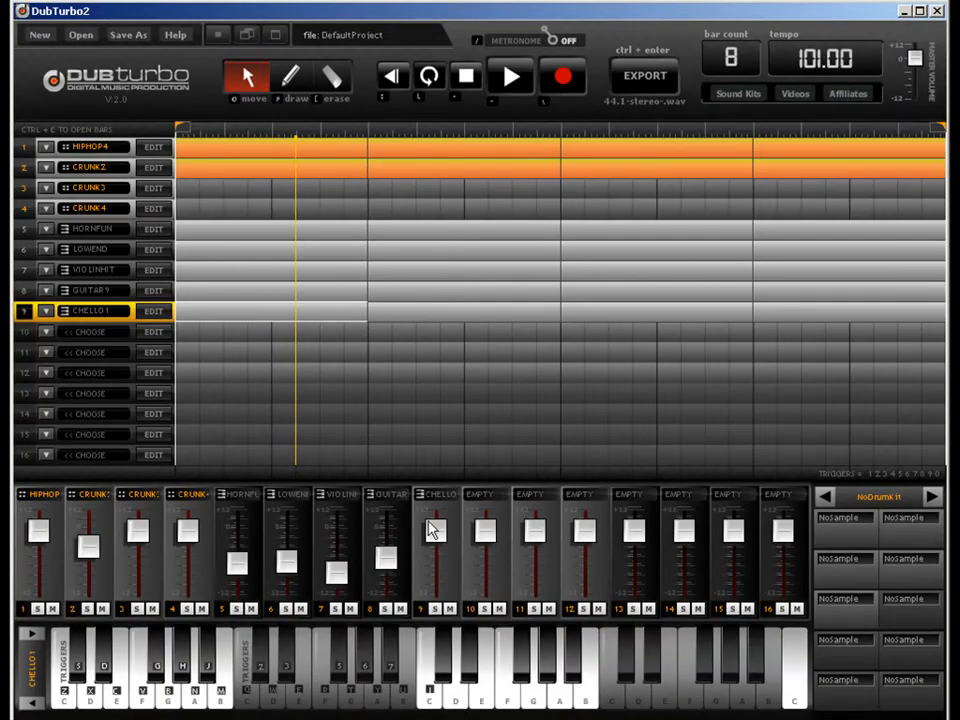
pyautogui.moveTo(430, 528); pyautogui.dragTo(442, 551)
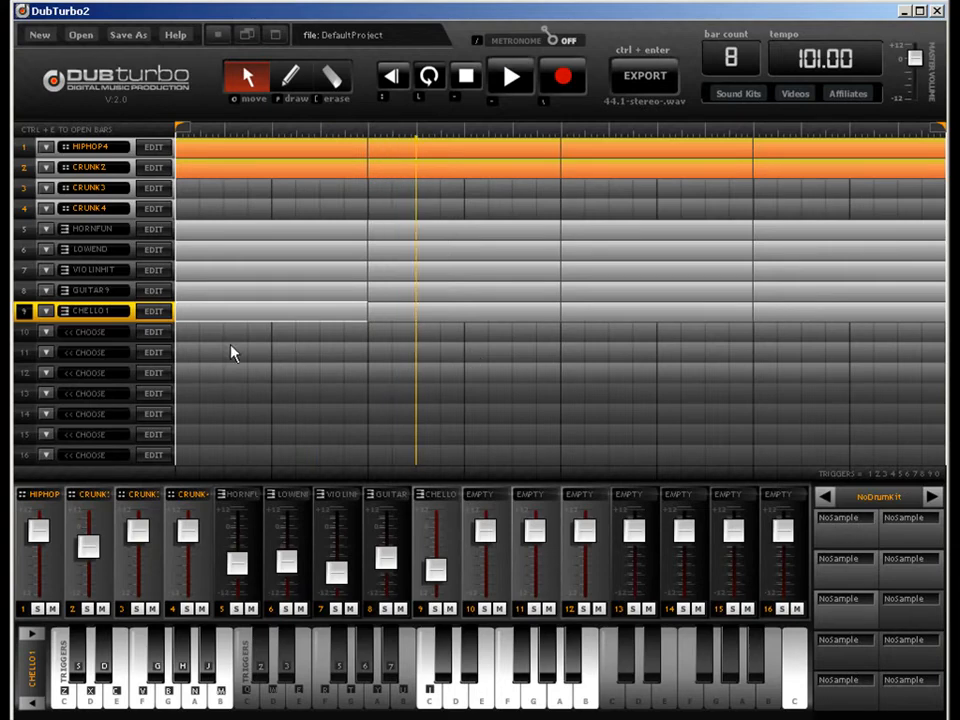
# Step: Draw two CHELLO1 notes above the first note and a matching three-note chord in the seventh grid column
pyautogui.doubleClick(223, 318)
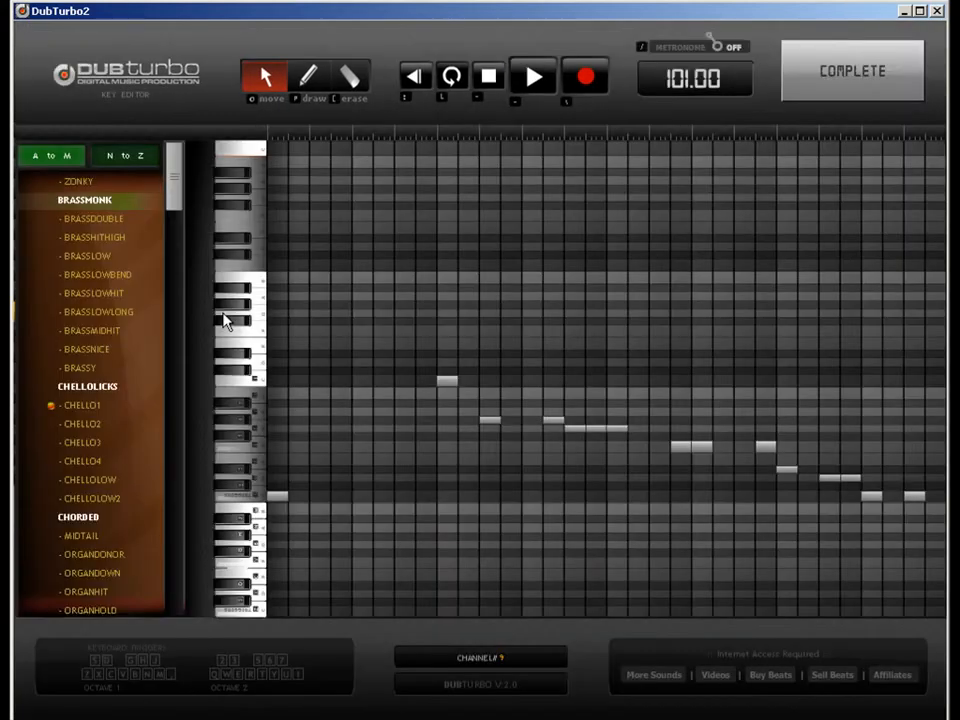
pyautogui.click(307, 77)
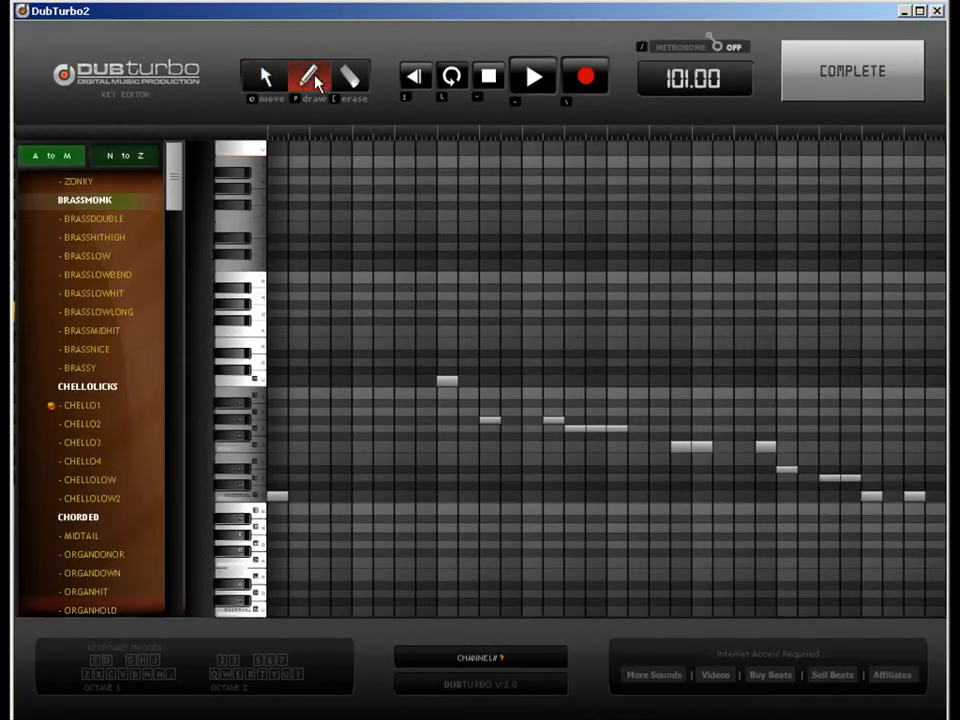
pyautogui.click(280, 470)
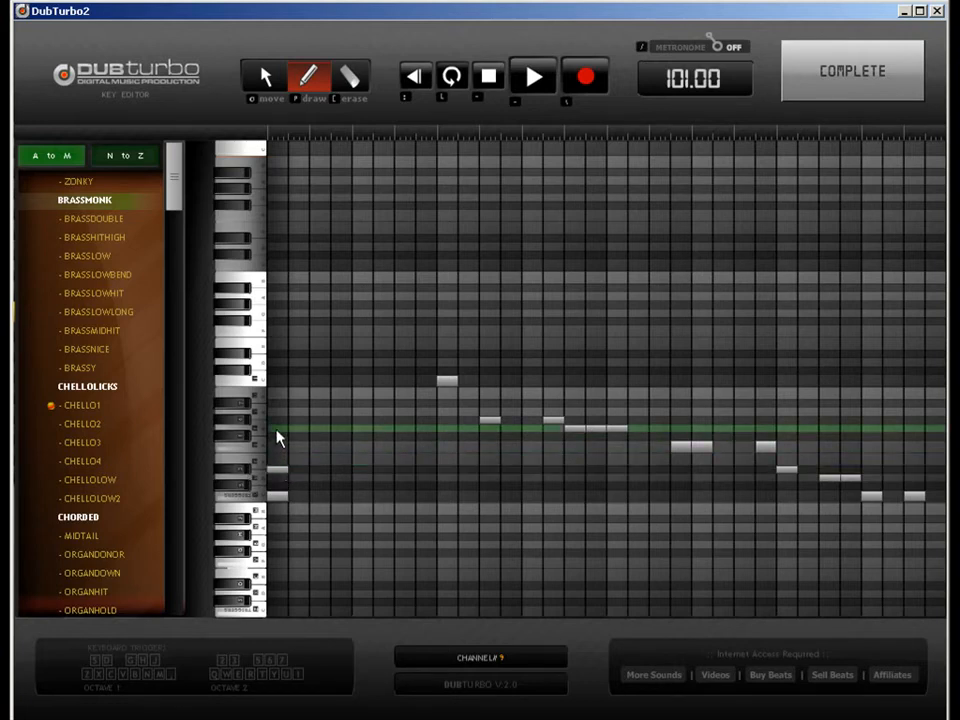
pyautogui.click(277, 430)
pyautogui.click(407, 497)
pyautogui.click(405, 470)
pyautogui.click(405, 430)
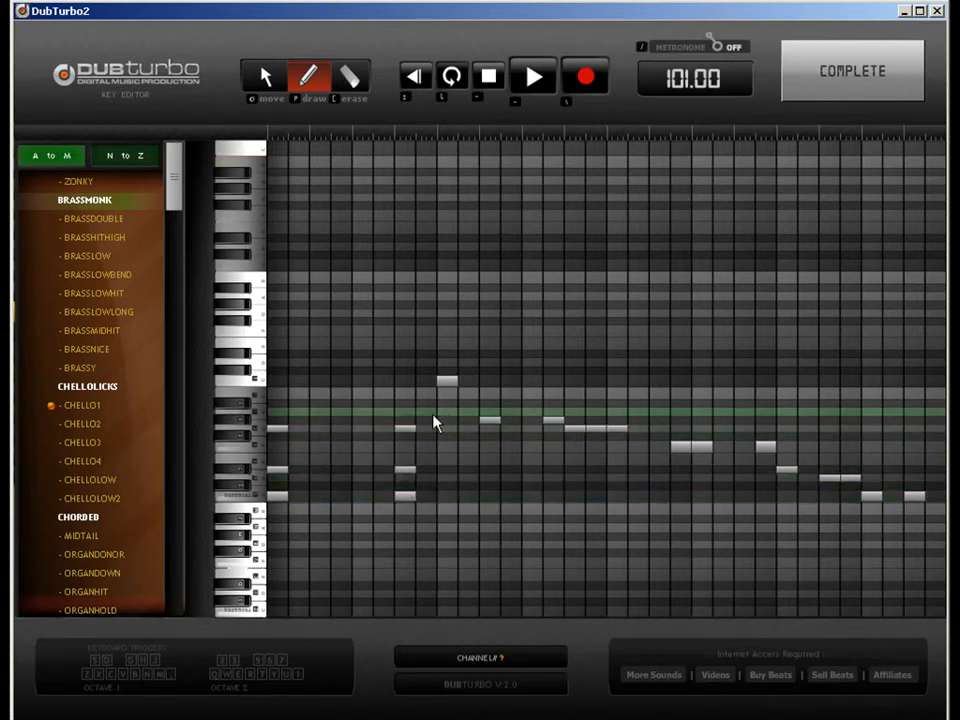
# Step: Add a harmony note below the ninth-column note and above the eleventh- and fourteenth-column notes, and close the key editor
pyautogui.click(447, 420)
pyautogui.click(492, 382)
pyautogui.click(553, 358)
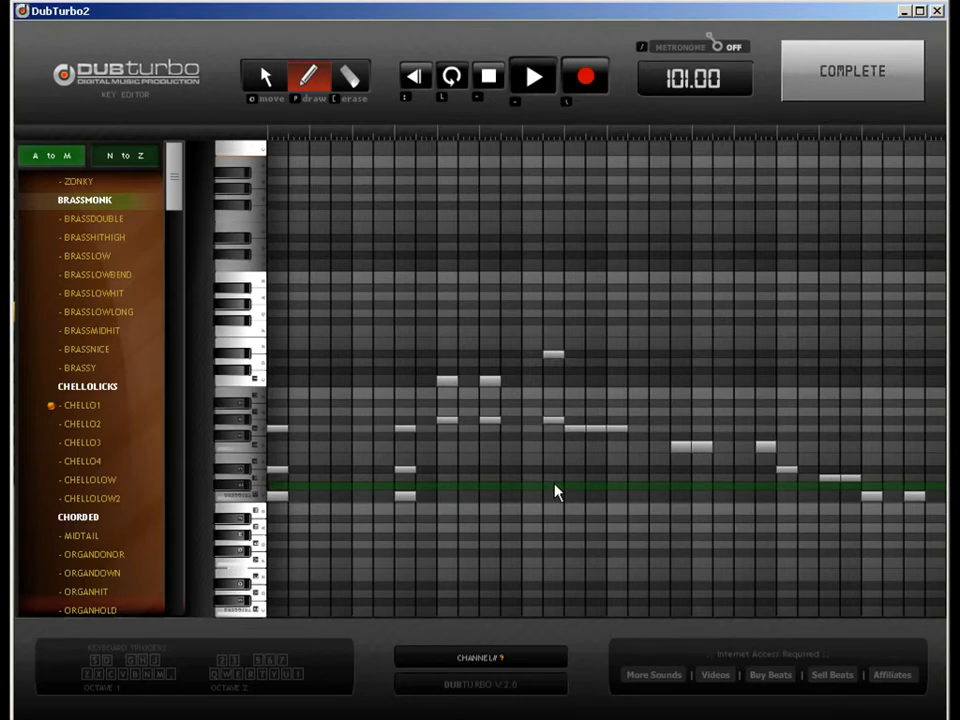
pyautogui.click(812, 88)
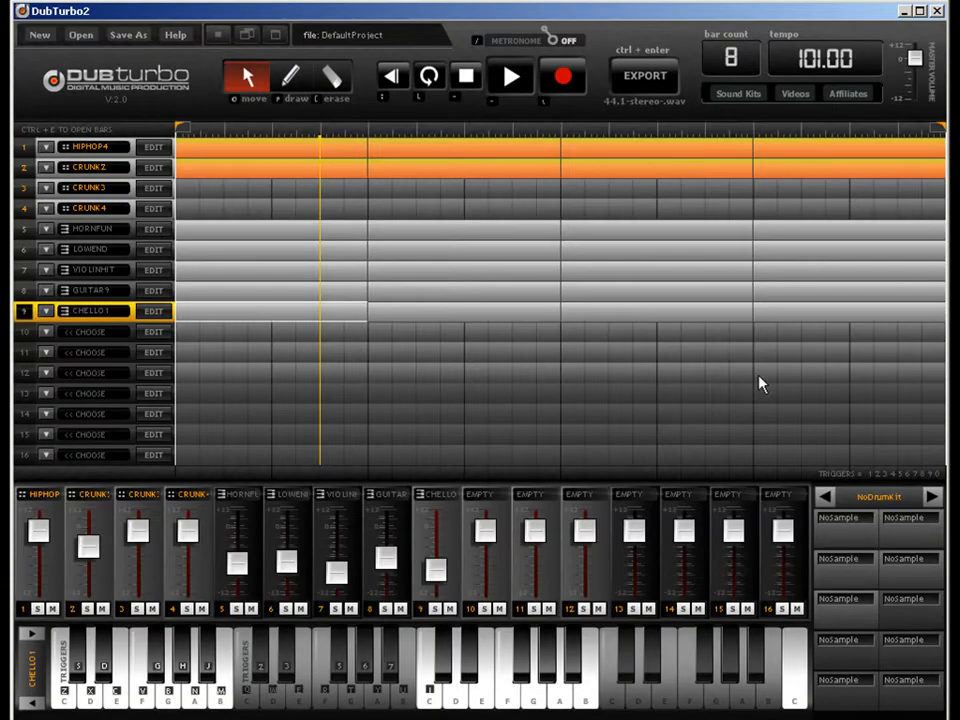
# Step: Audition the layers in playback by muting and unmuting channels, and raise the CRUNK2 volume
pyautogui.click(436, 610)
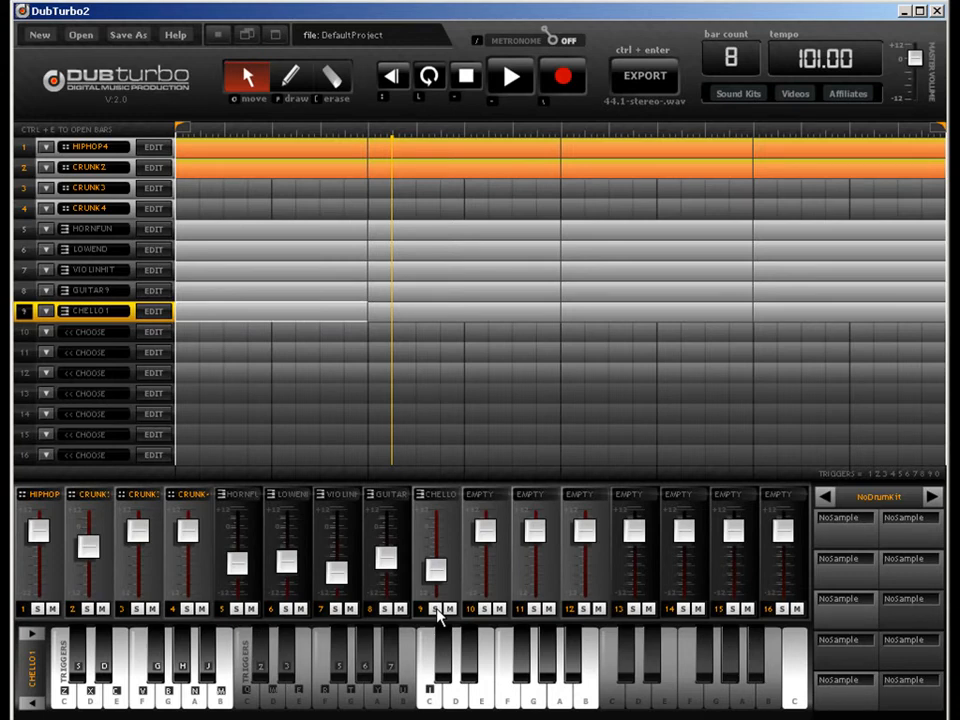
pyautogui.press('space')
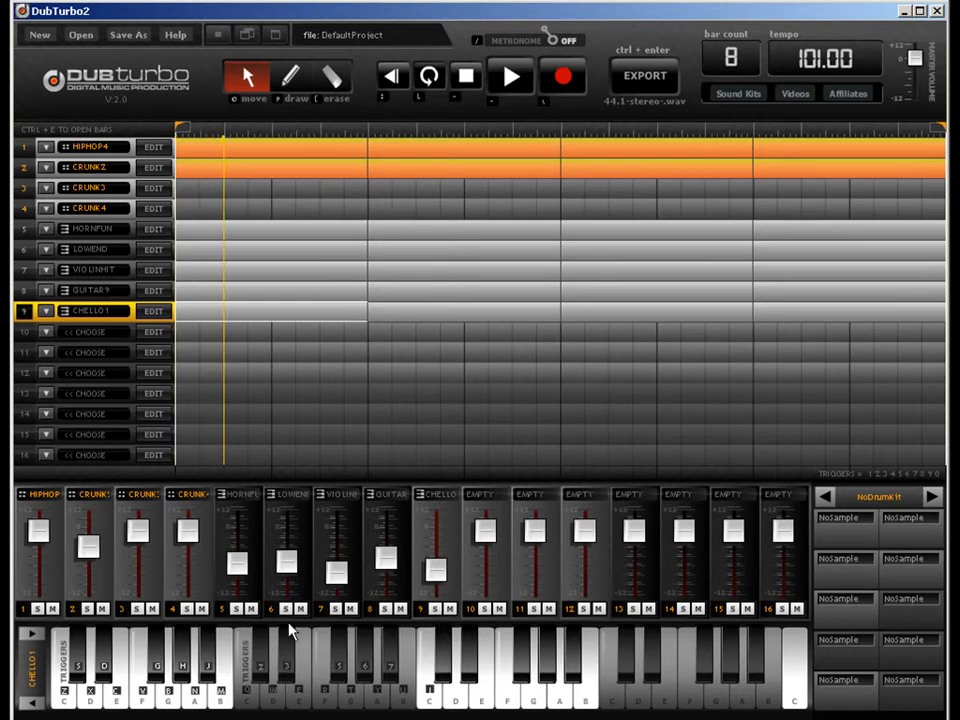
pyautogui.click(102, 608)
pyautogui.click(201, 608)
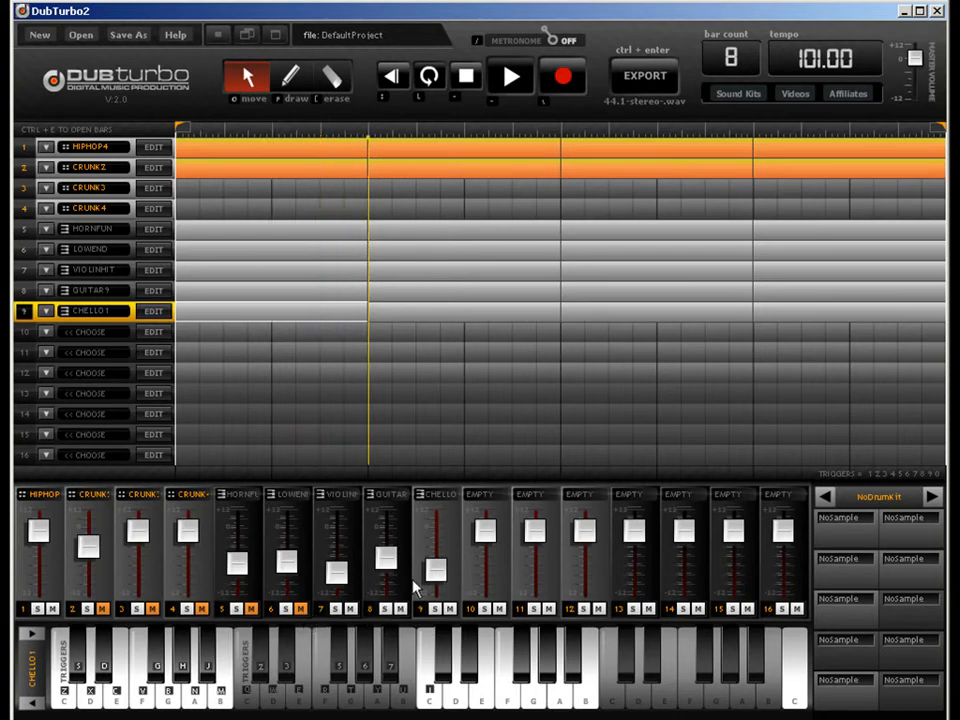
pyautogui.click(300, 608)
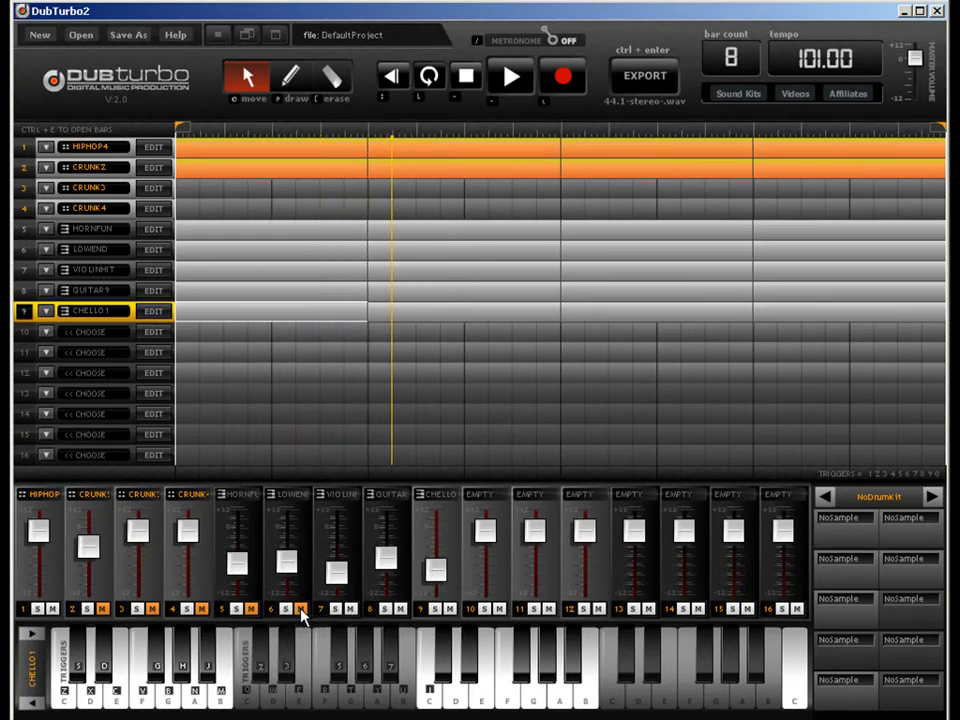
pyautogui.click(251, 608)
pyautogui.click(350, 608)
pyautogui.click(402, 608)
pyautogui.press('space')
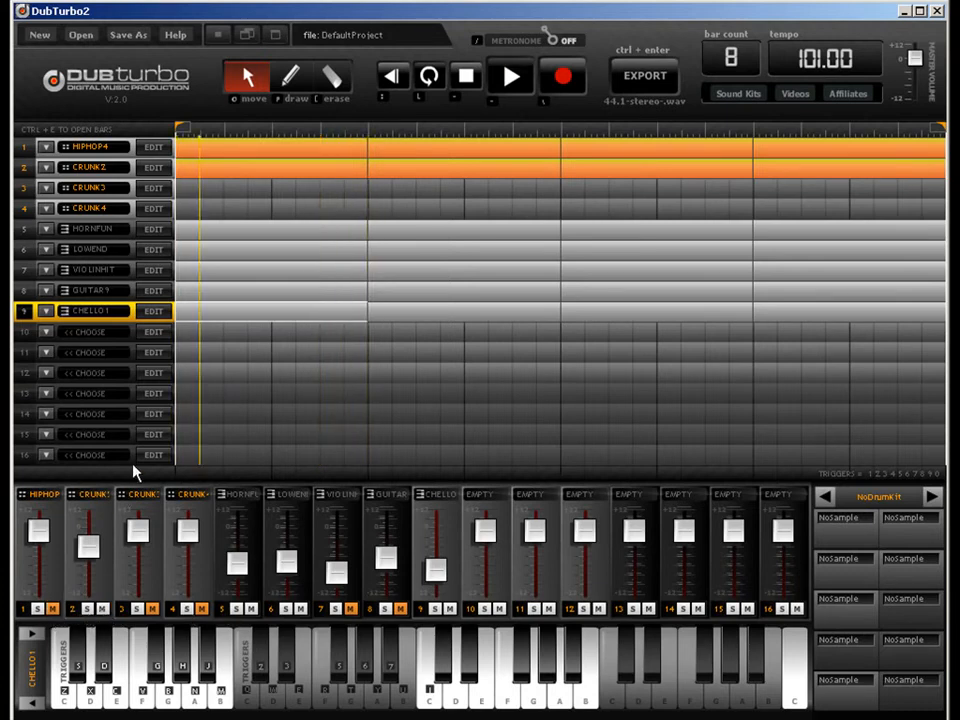
pyautogui.moveTo(91, 540); pyautogui.dragTo(92, 522)
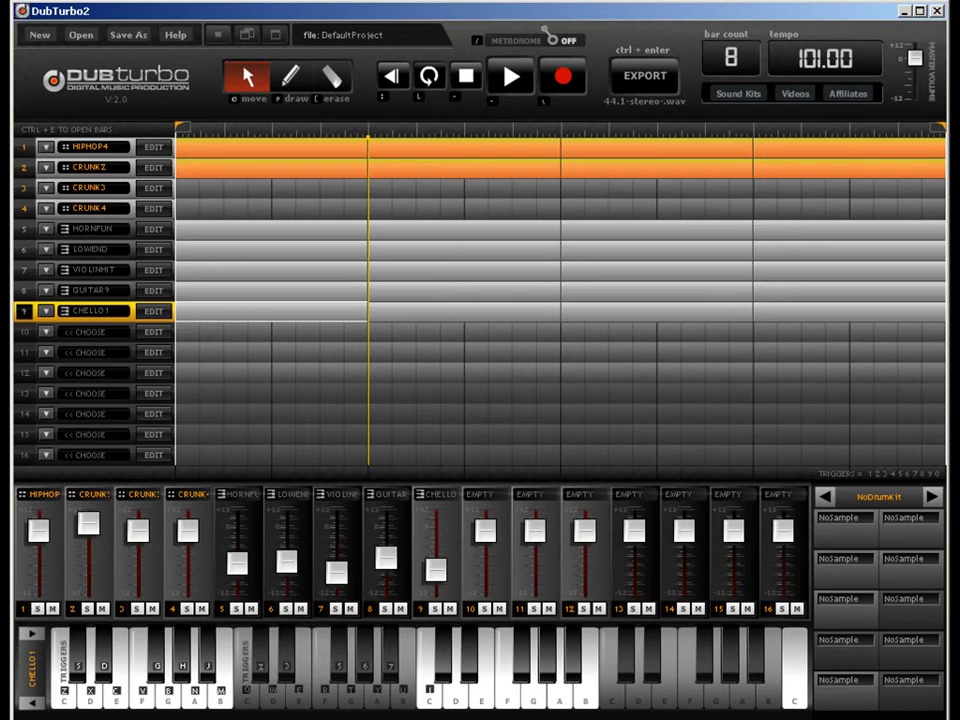
# Step: Save the project as dubtest.dubproject
pyautogui.click(133, 36)
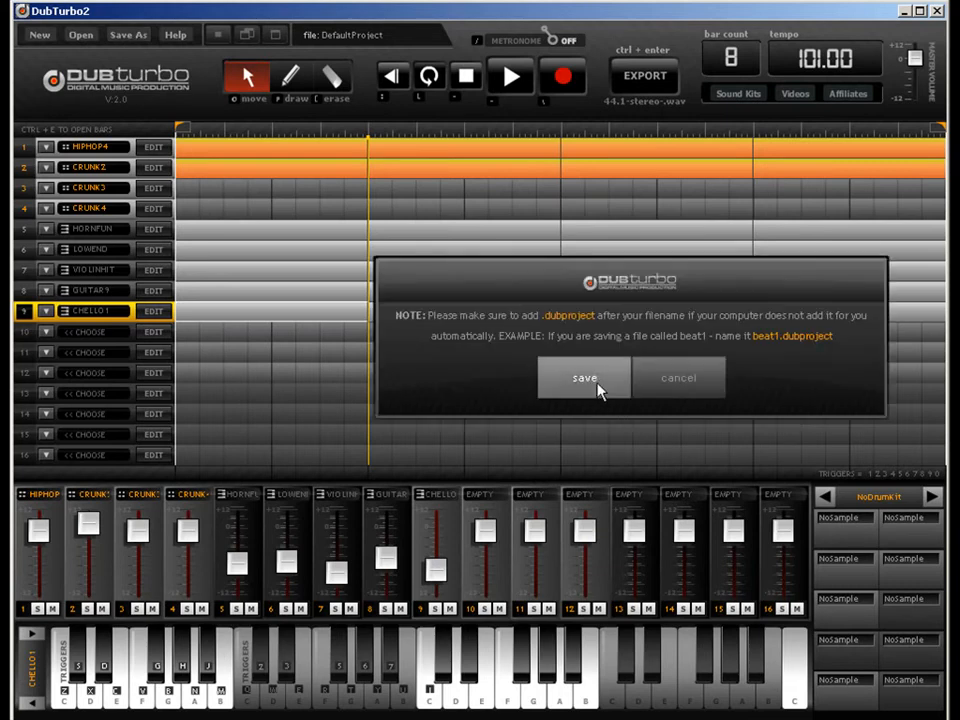
pyautogui.click(608, 381)
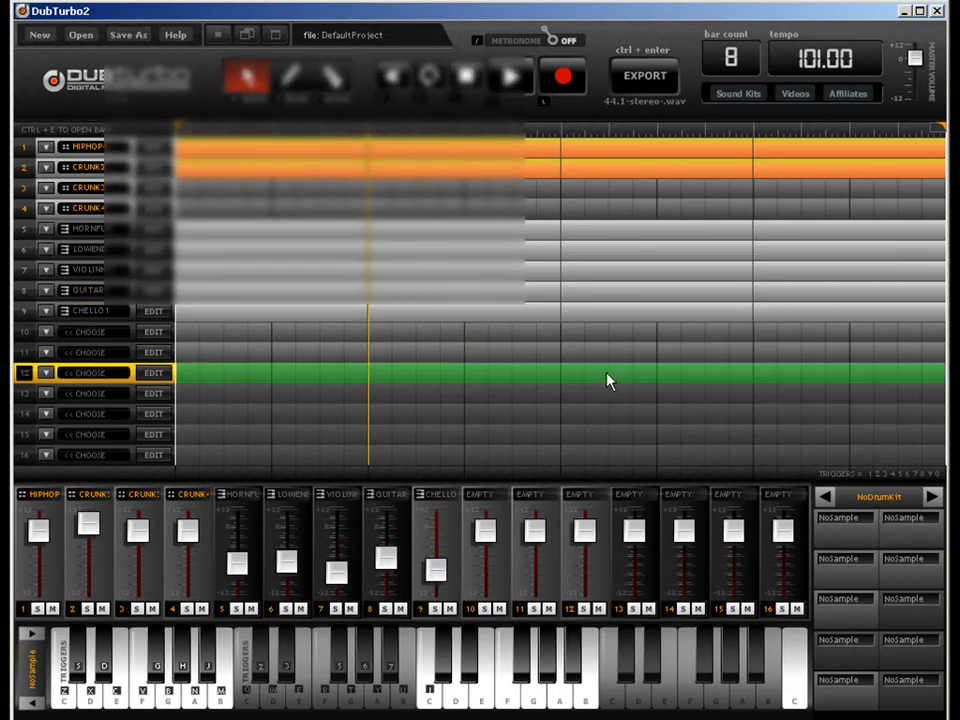
pyautogui.click(261, 332)
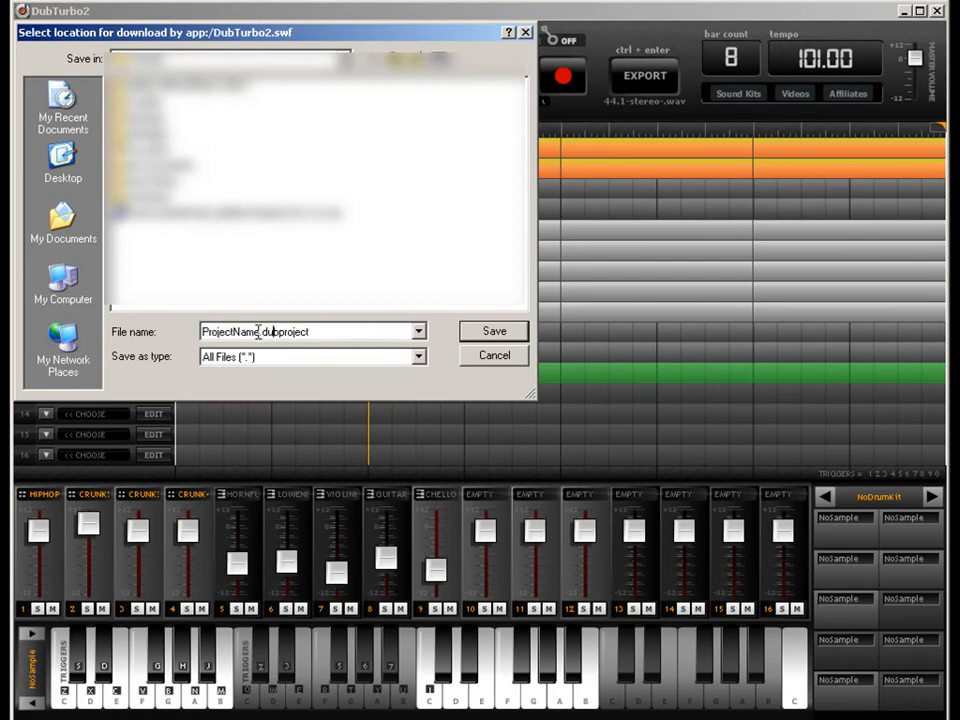
pyautogui.moveTo(261, 332); pyautogui.dragTo(167, 332)
pyautogui.write('dubtest')
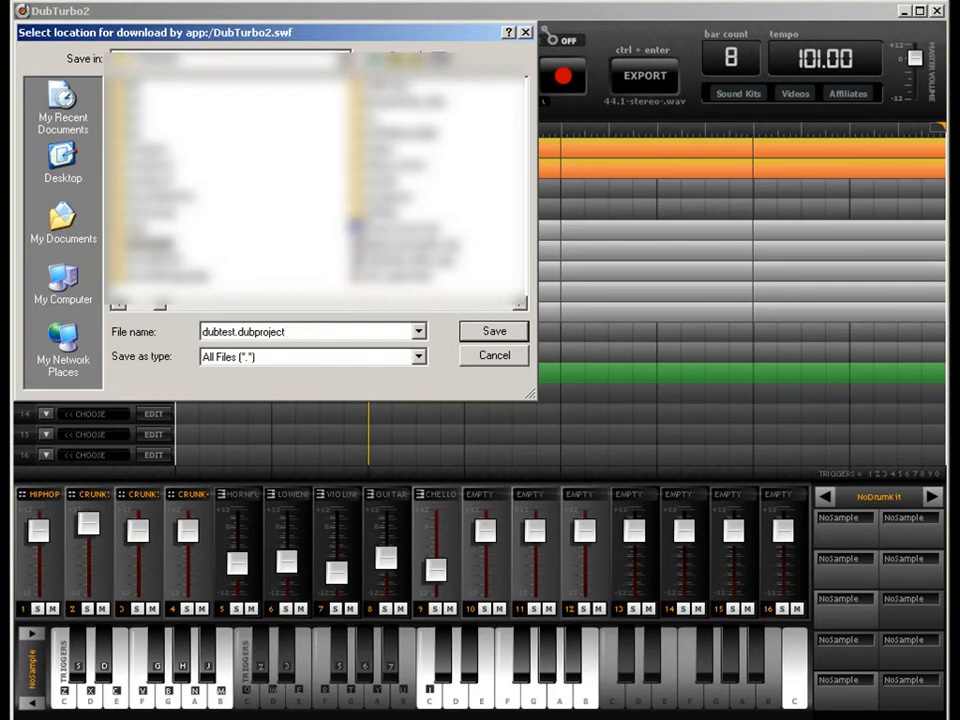
pyautogui.press('Return')
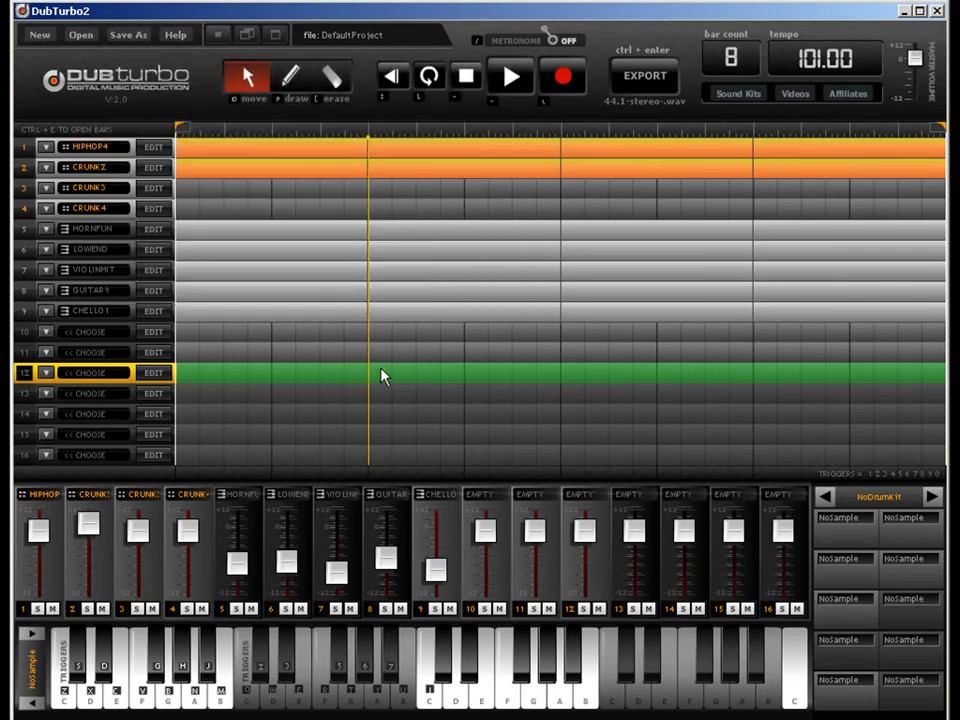
# Step: Export the beat as a WAV file named 101bpmdub2beat.wav
pyautogui.click(640, 80)
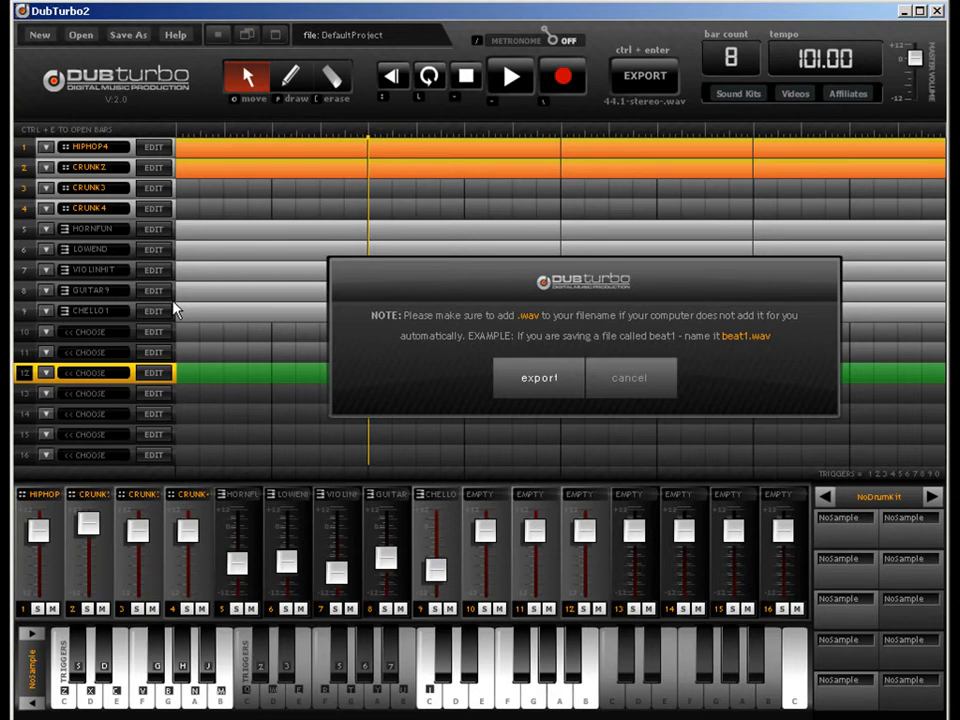
pyautogui.click(523, 377)
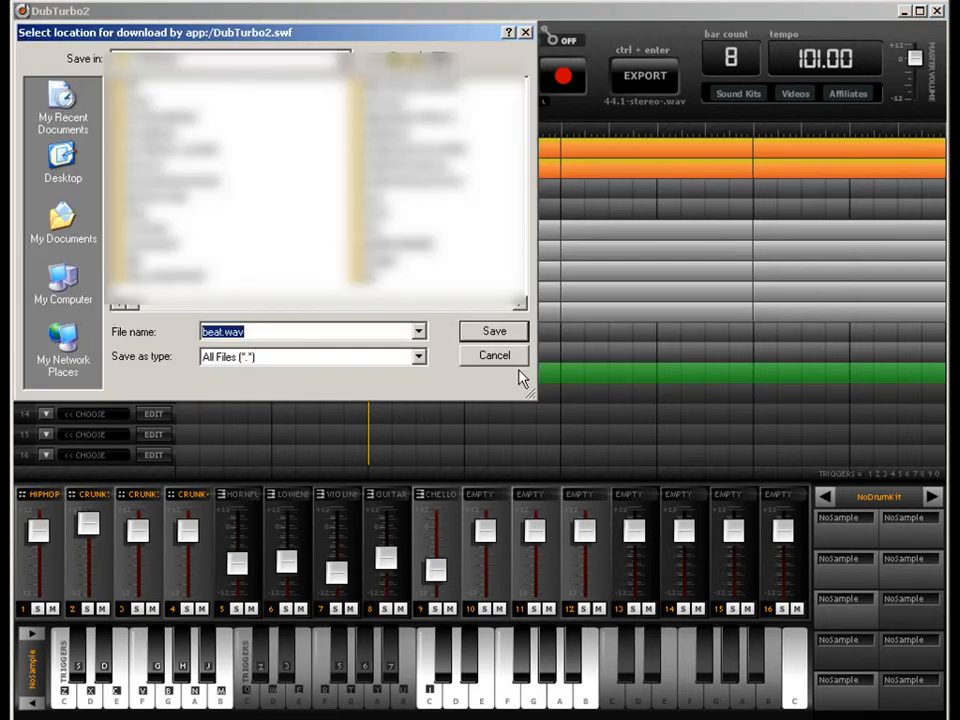
pyautogui.doubleClick(222, 331)
pyautogui.write('101bpm')
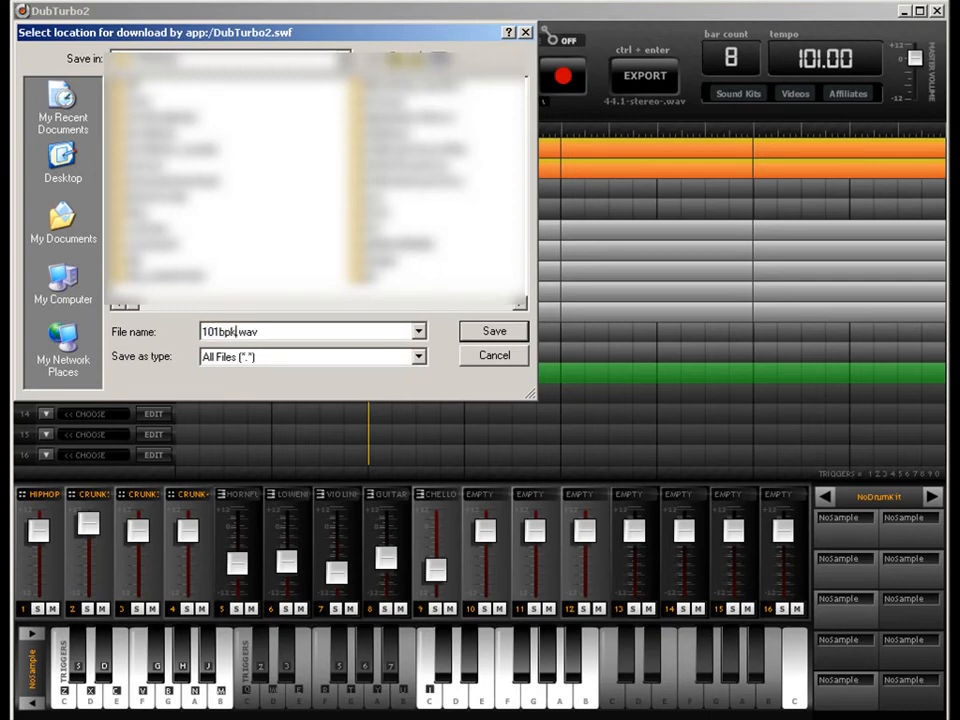
pyautogui.write('dub2beat')
pyautogui.press('Return')
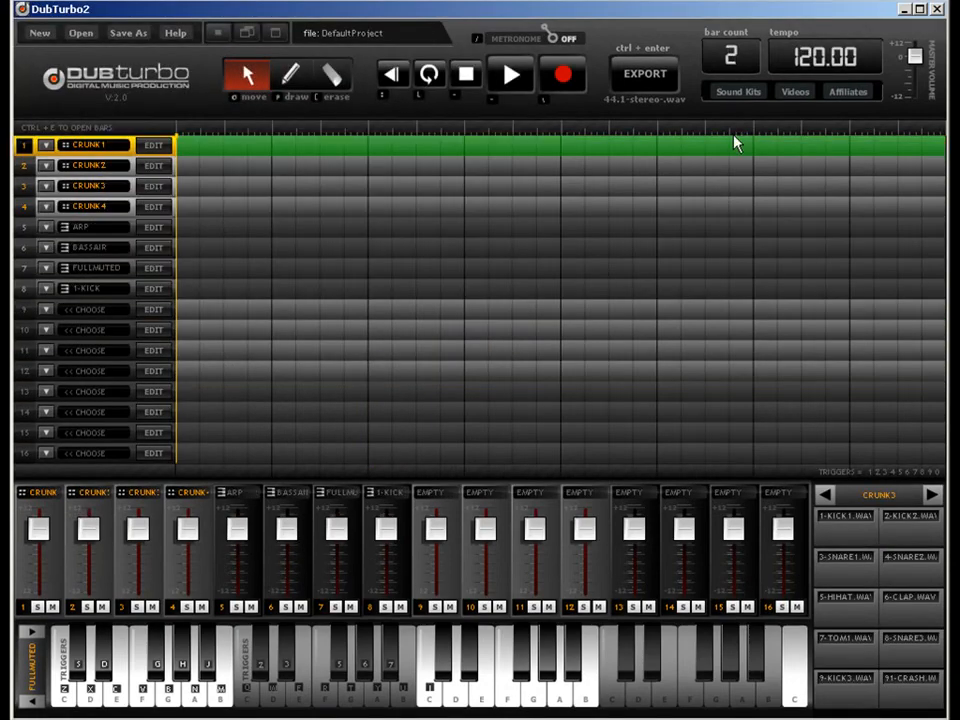
# Step: Open the saved dubtest.dubproject and play it with looping enabled over all 8 bars
pyautogui.click(81, 32)
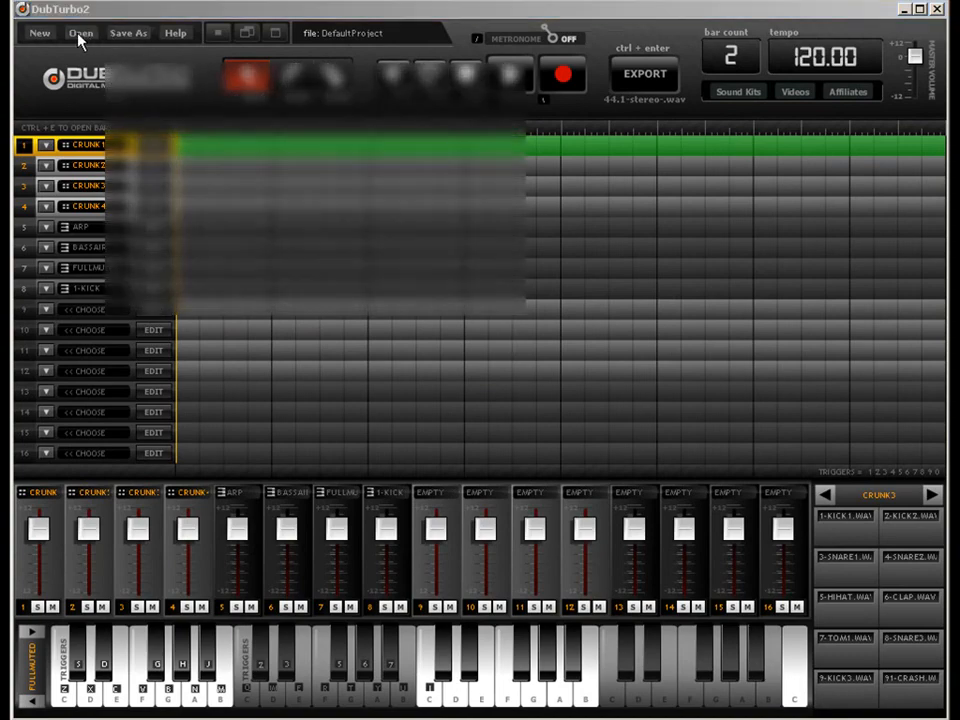
pyautogui.click(508, 131)
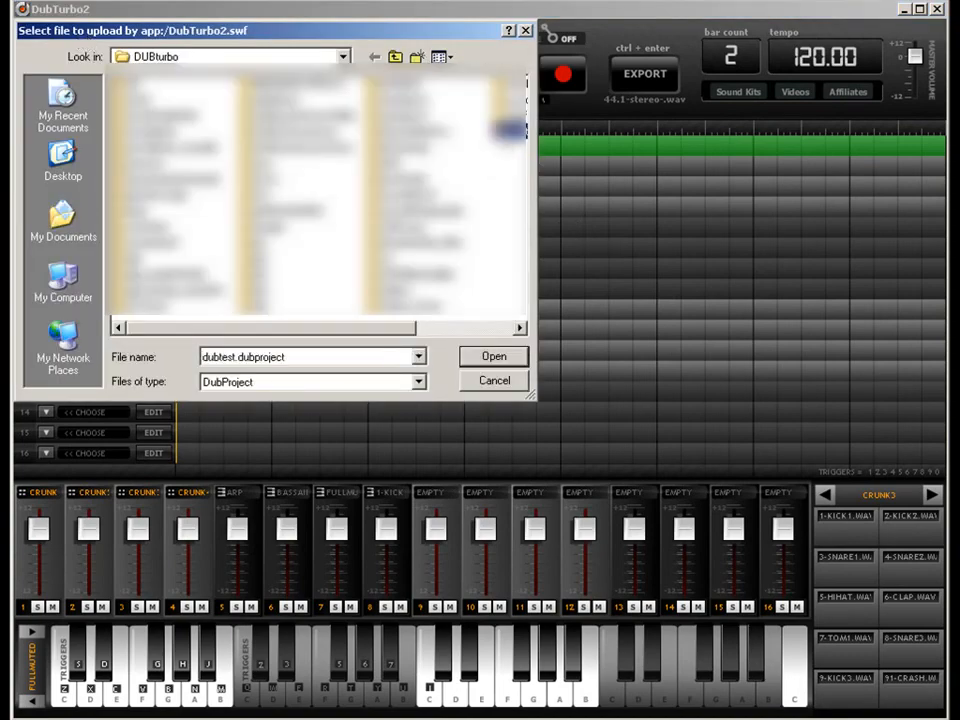
pyautogui.click(494, 356)
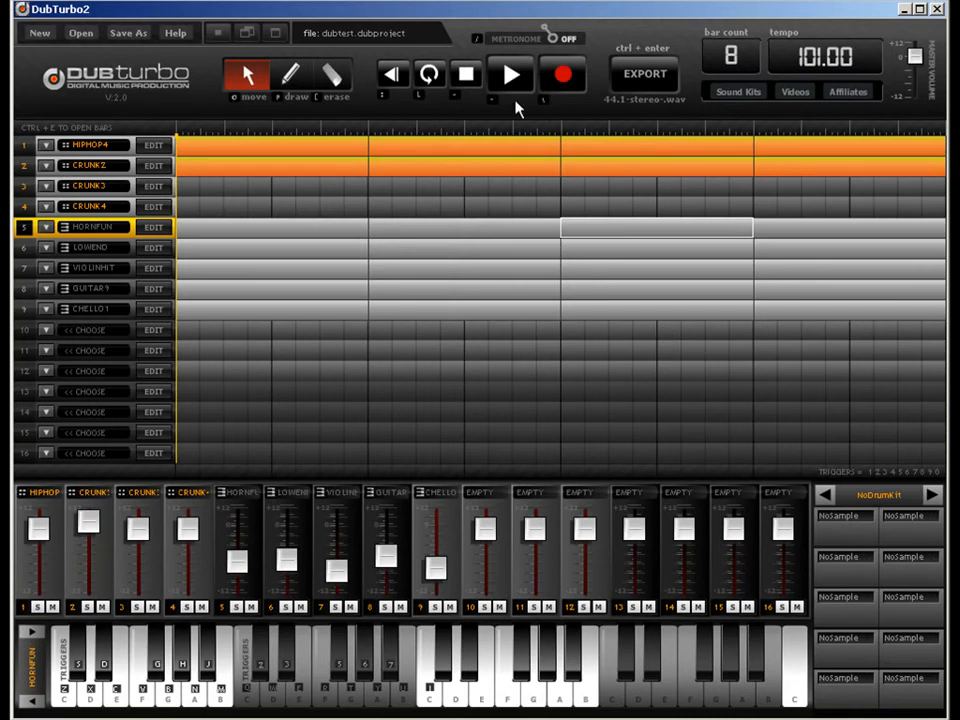
pyautogui.click(433, 78)
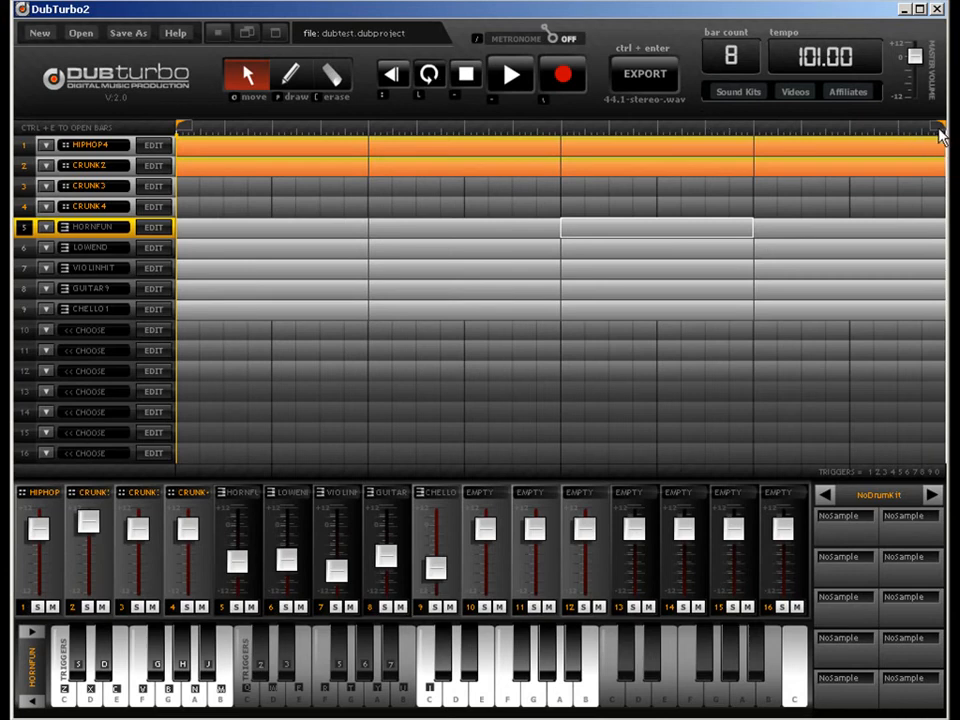
pyautogui.moveTo(938, 127)
pyautogui.mouseDown()
pyautogui.moveTo(799, 133)
pyautogui.moveTo(936, 128)
pyautogui.mouseUp()
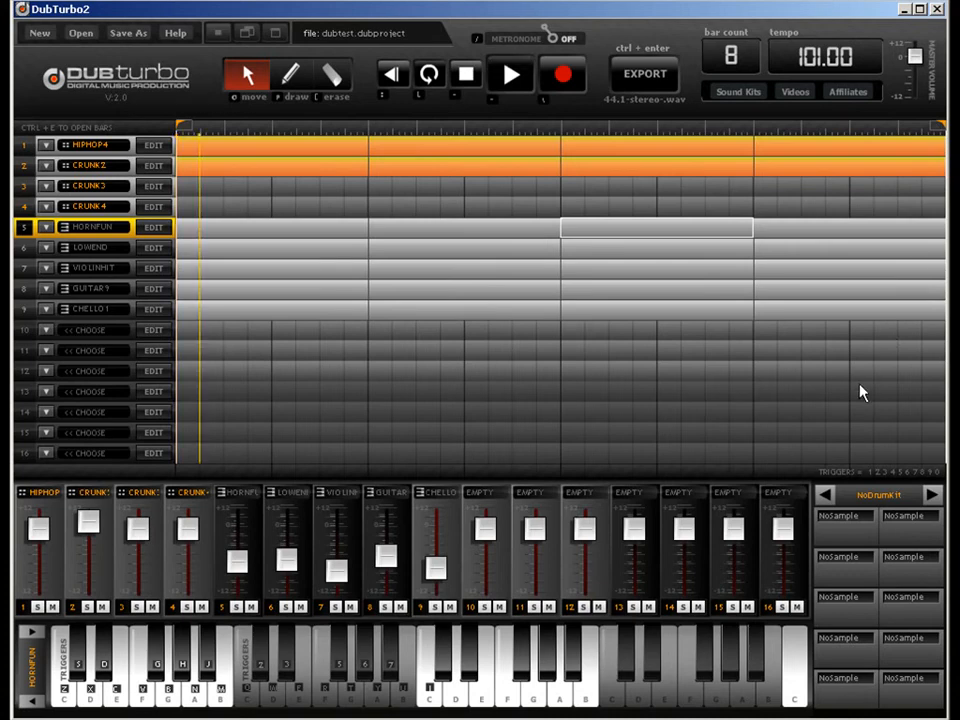
# Step: Stop the playback and close the media player window holding the exported 101bpmdub2beat file
pyautogui.press('space')
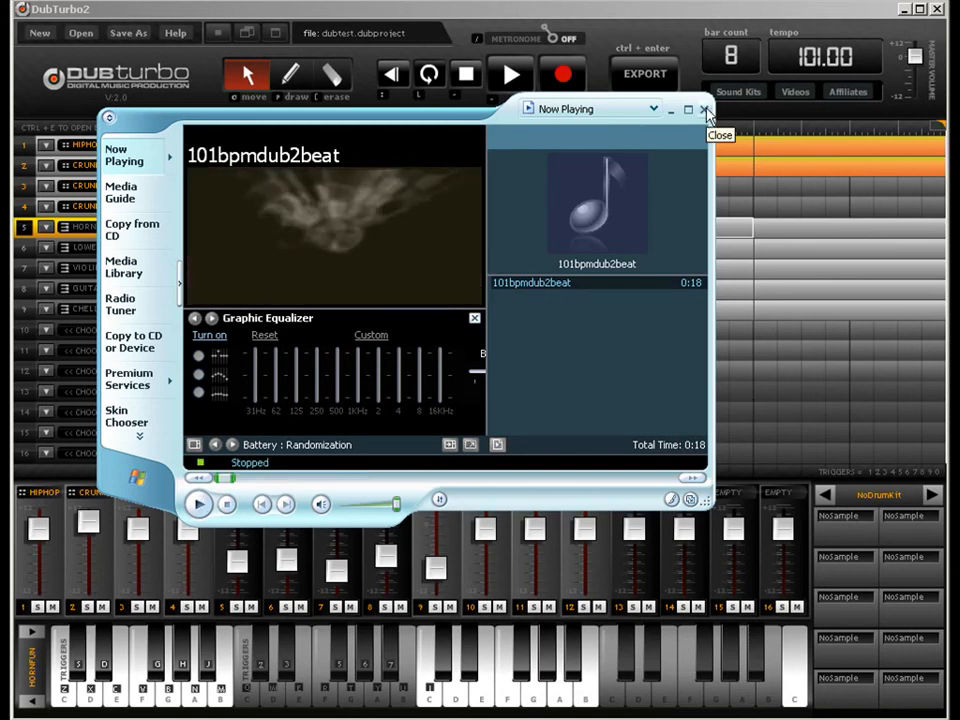
pyautogui.click(705, 110)
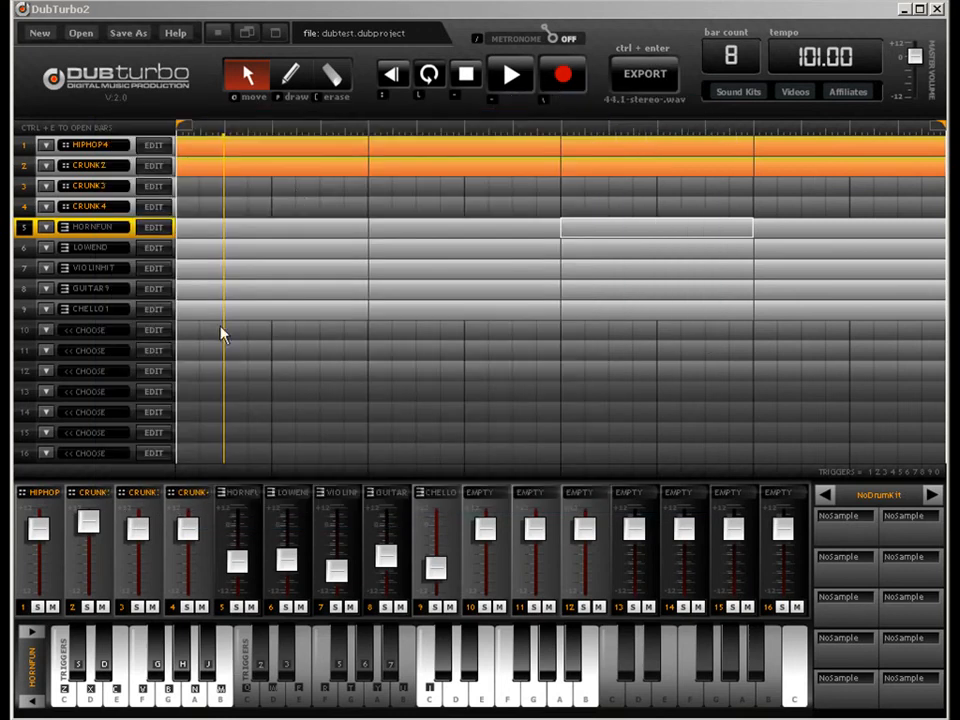
pyautogui.click(645, 375)
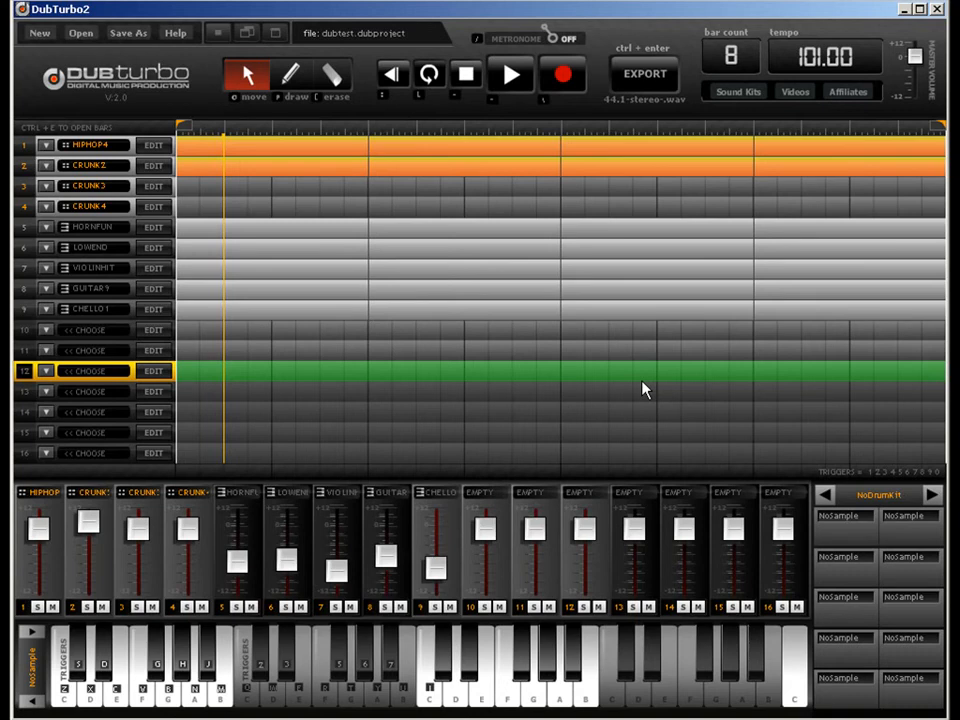
# Step: Set the project's bar count to 32
pyautogui.click(736, 55)
pyautogui.write('32')
pyautogui.press('Return')
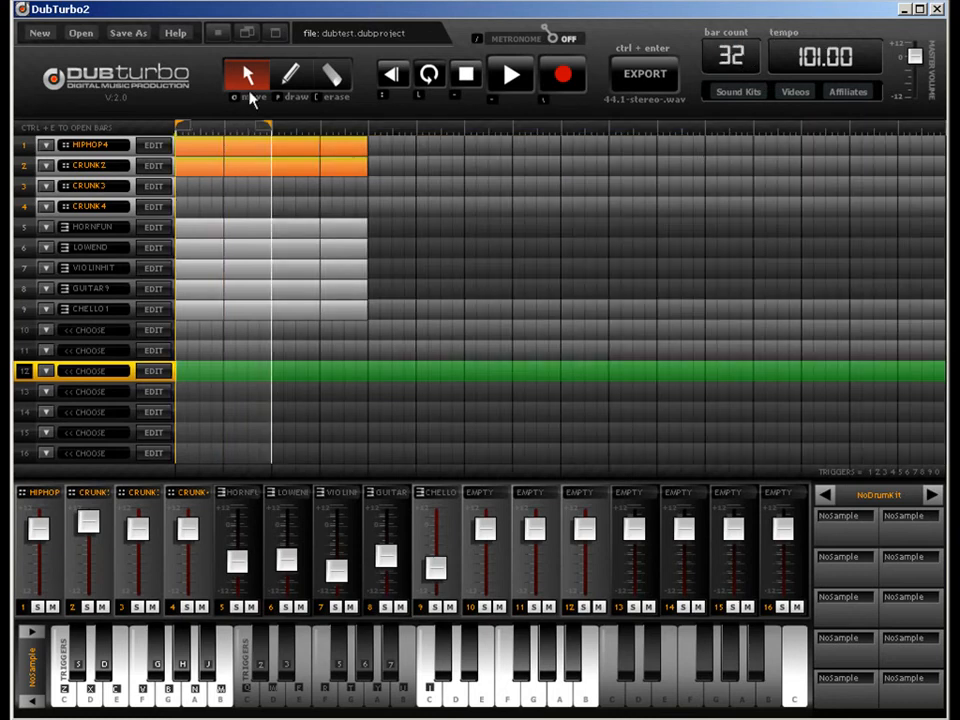
pyautogui.click(342, 163)
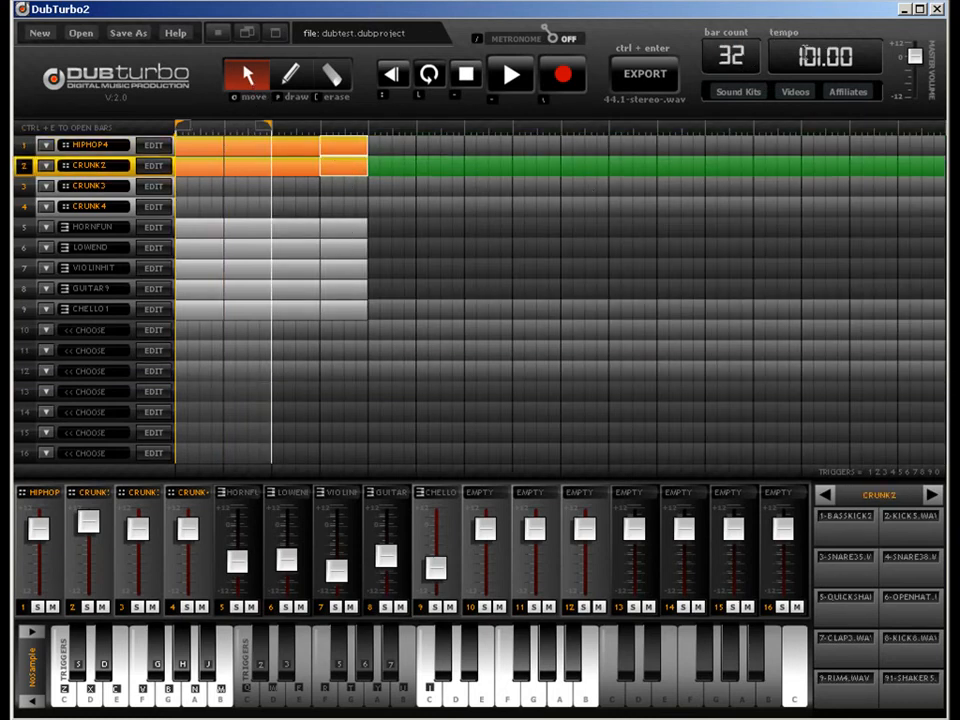
# Step: Set the project's bar count to 64 and select all the existing clips
pyautogui.doubleClick(723, 55)
pyautogui.write('128')
pyautogui.press('BackSpace')
pyautogui.press('BackSpace')
pyautogui.press('BackSpace')
pyautogui.write('64')
pyautogui.press('Return')
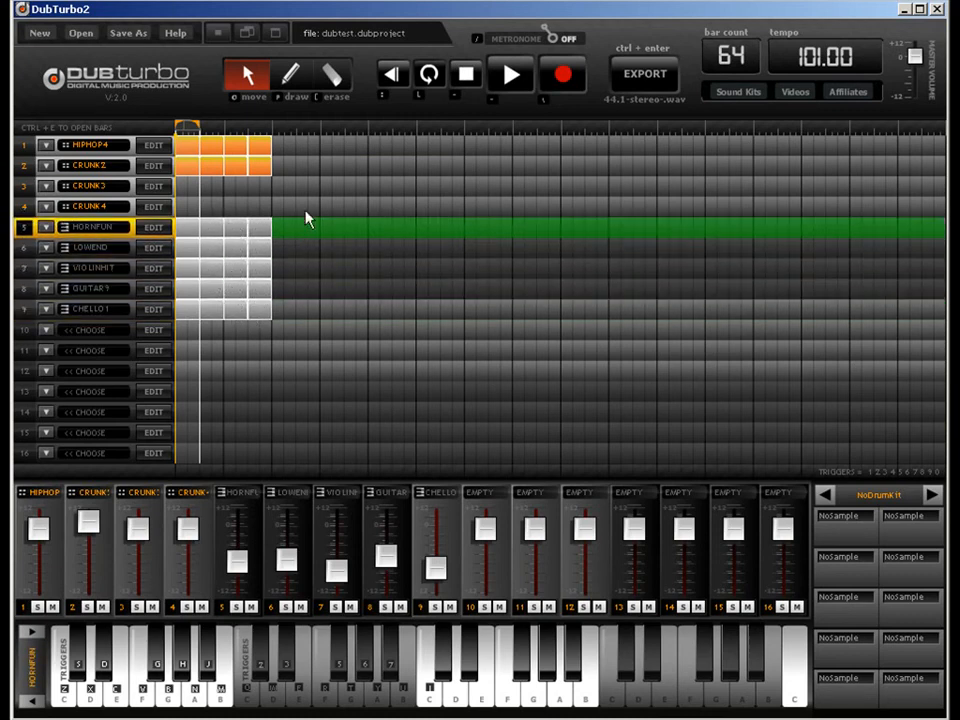
# Step: Duplicate the eight-bar block of clips on all channels into bars 9–16 and 17–24
pyautogui.moveTo(225, 150); pyautogui.dragTo(328, 163)
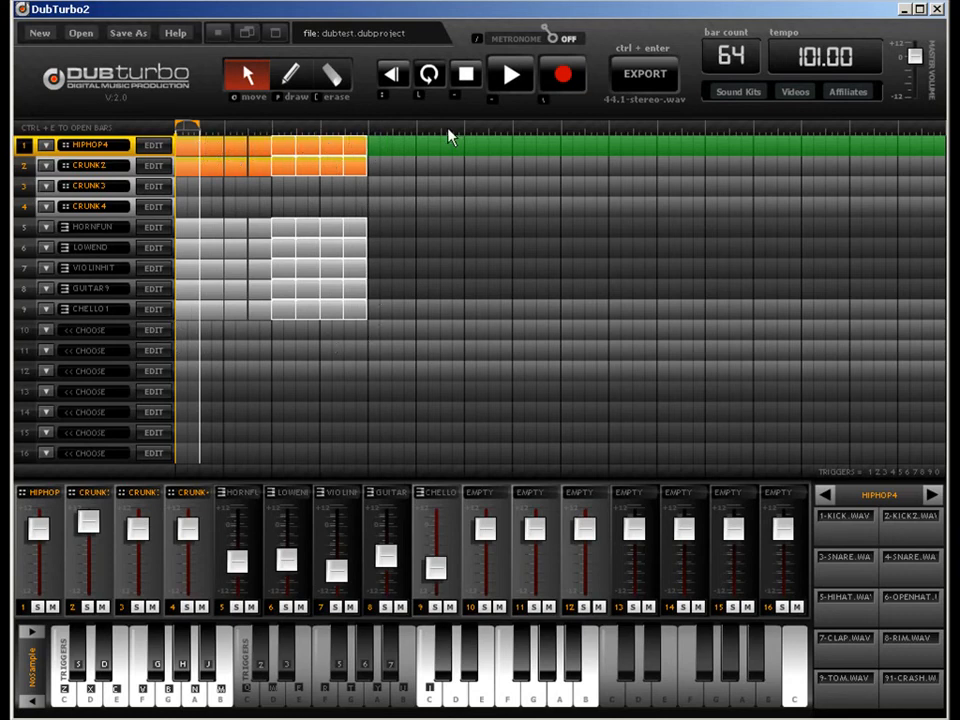
pyautogui.moveTo(285, 150); pyautogui.dragTo(386, 150)
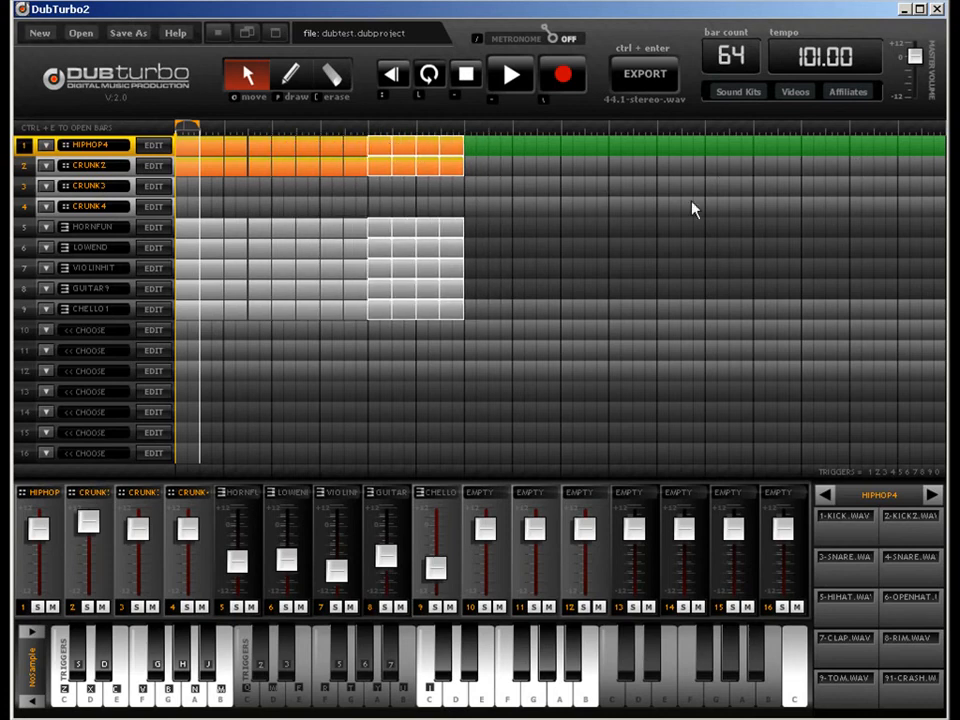
# Step: Erase the CRUNK2 and HORNFUN clips in bars 17–24
pyautogui.click(330, 78)
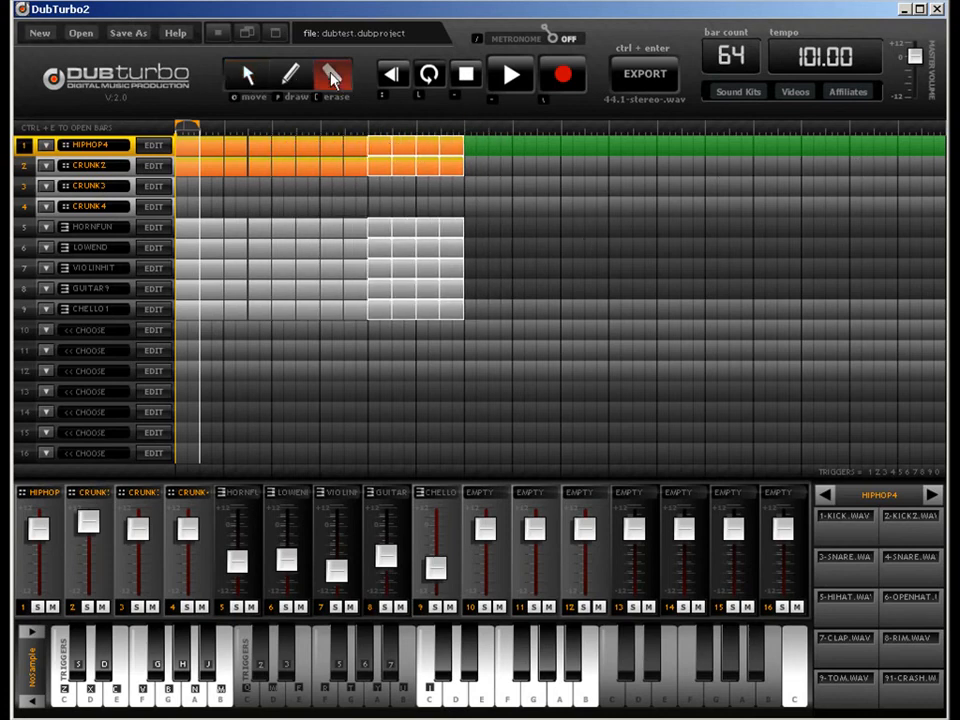
pyautogui.click(388, 176)
pyautogui.click(405, 176)
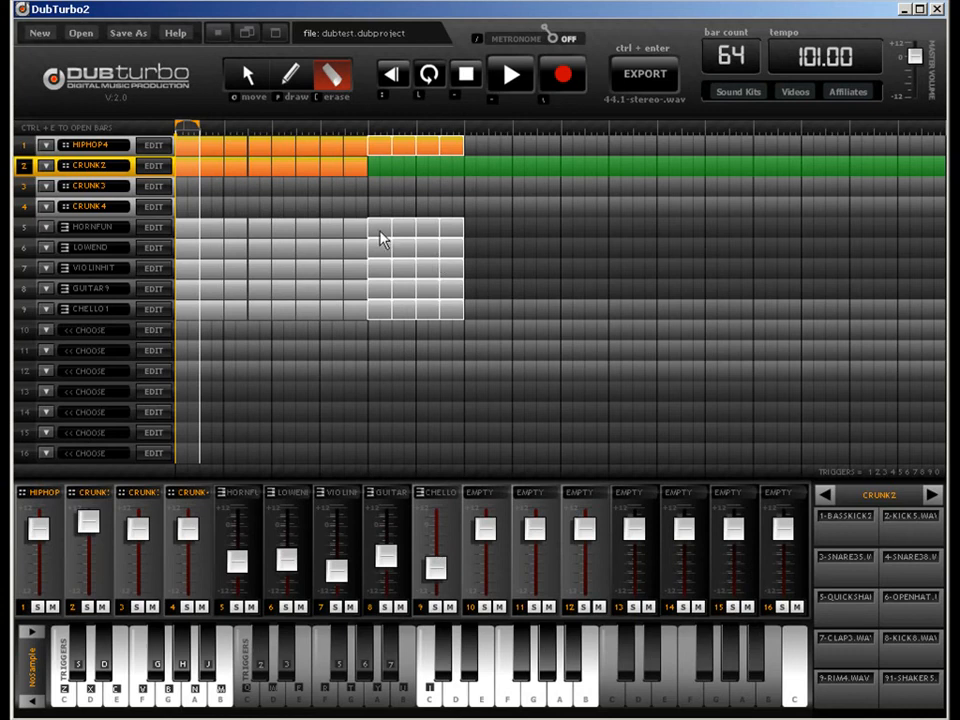
pyautogui.click(380, 234)
pyautogui.click(404, 234)
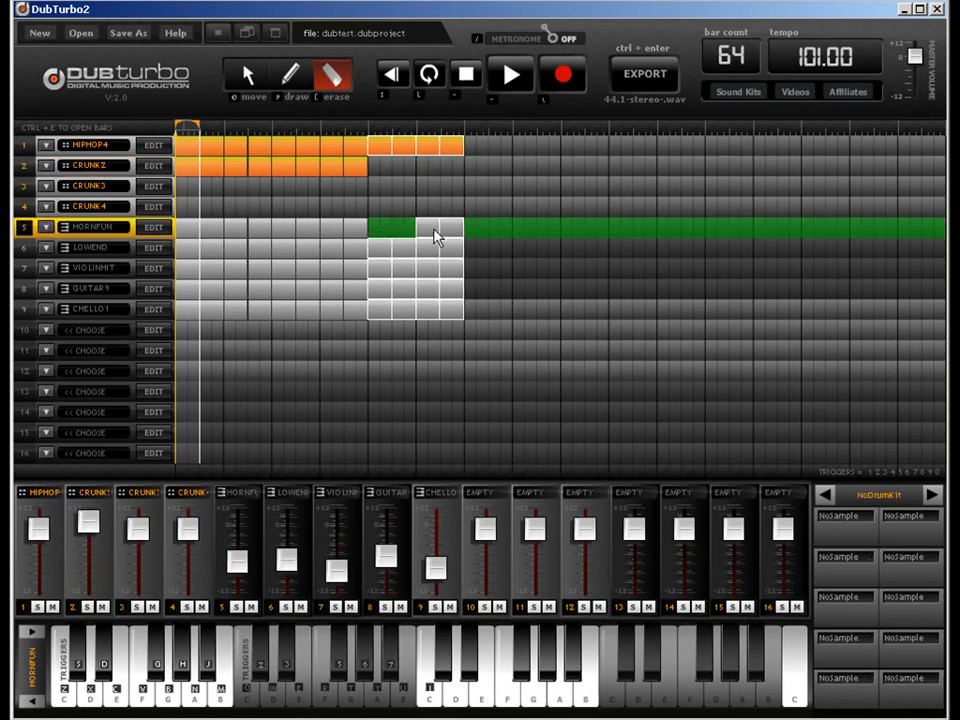
pyautogui.click(437, 234)
pyautogui.click(456, 234)
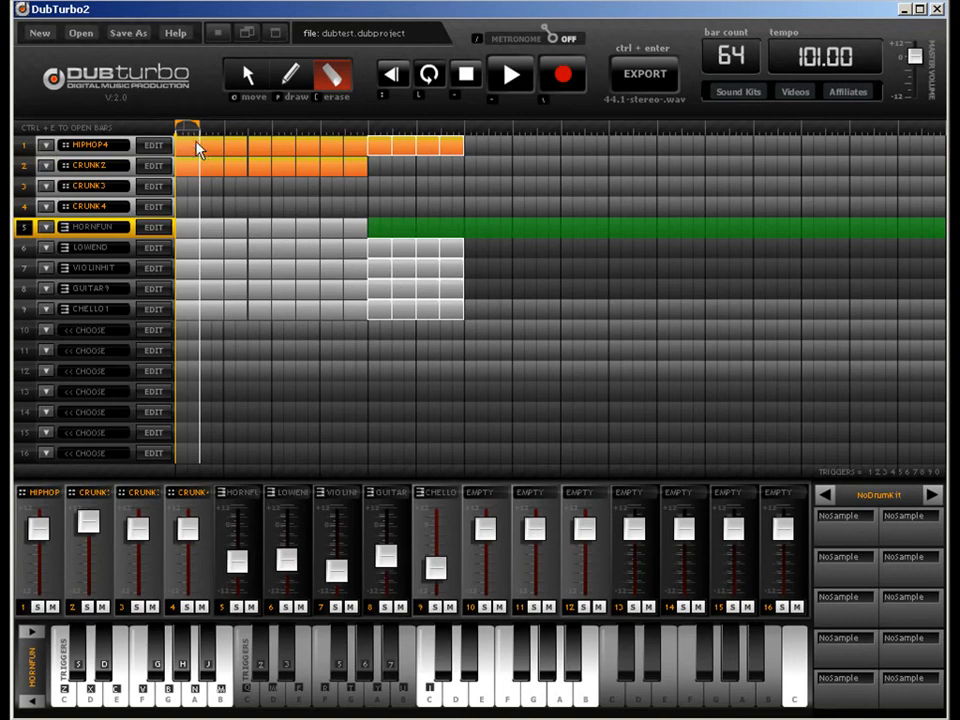
# Step: Extend the loop range across all 64 bars and repeat the bars 17–24 block through the end of the song
pyautogui.click(245, 80)
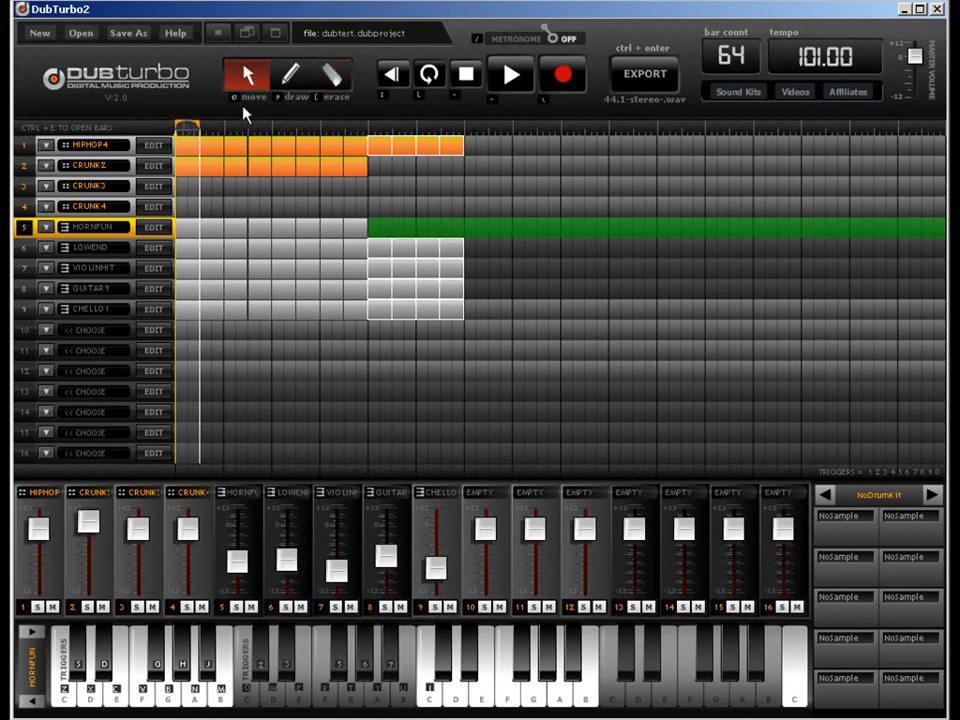
pyautogui.moveTo(185, 127); pyautogui.dragTo(940, 126)
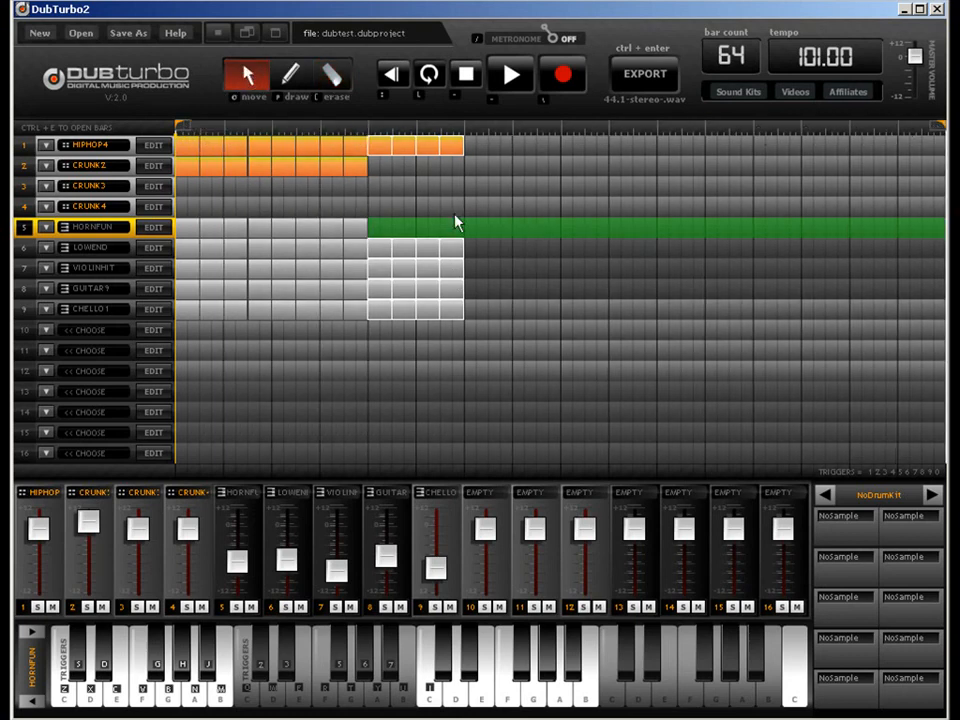
pyautogui.moveTo(426, 152); pyautogui.dragTo(885, 146)
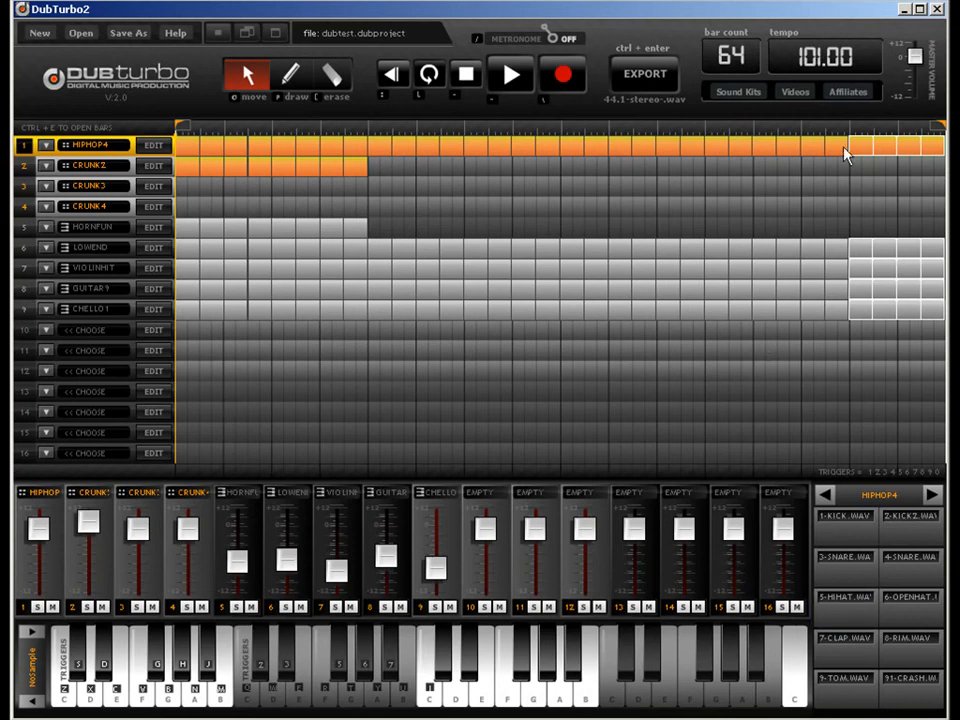
# Step: Erase the LOWEND clip at bars 19–20 and the CHELLO1 clips in bars 25–32
pyautogui.click(471, 249)
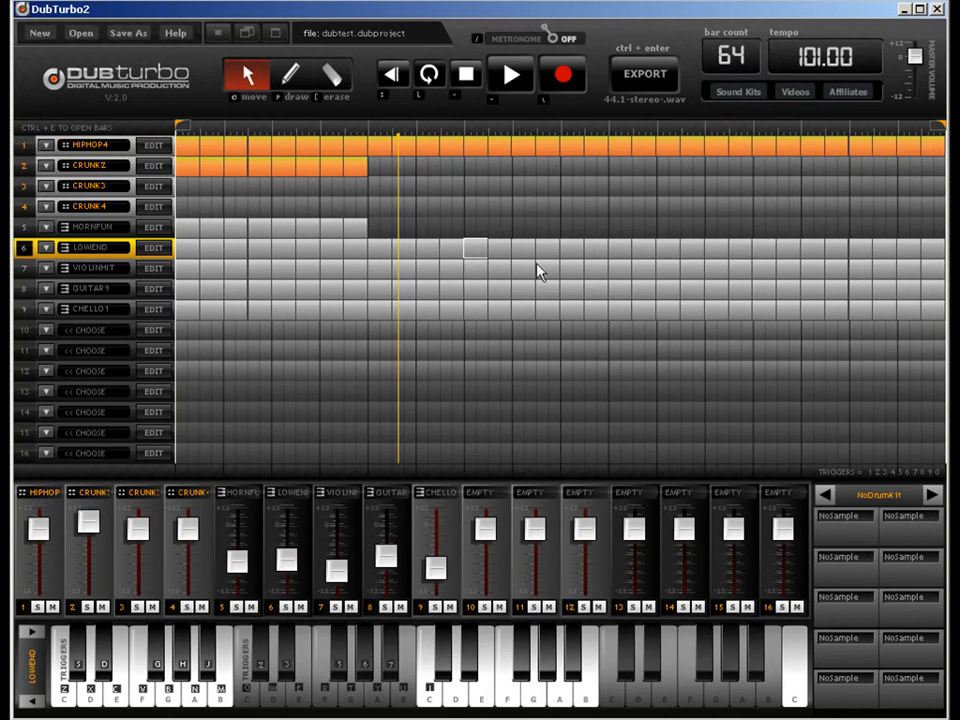
pyautogui.click(331, 76)
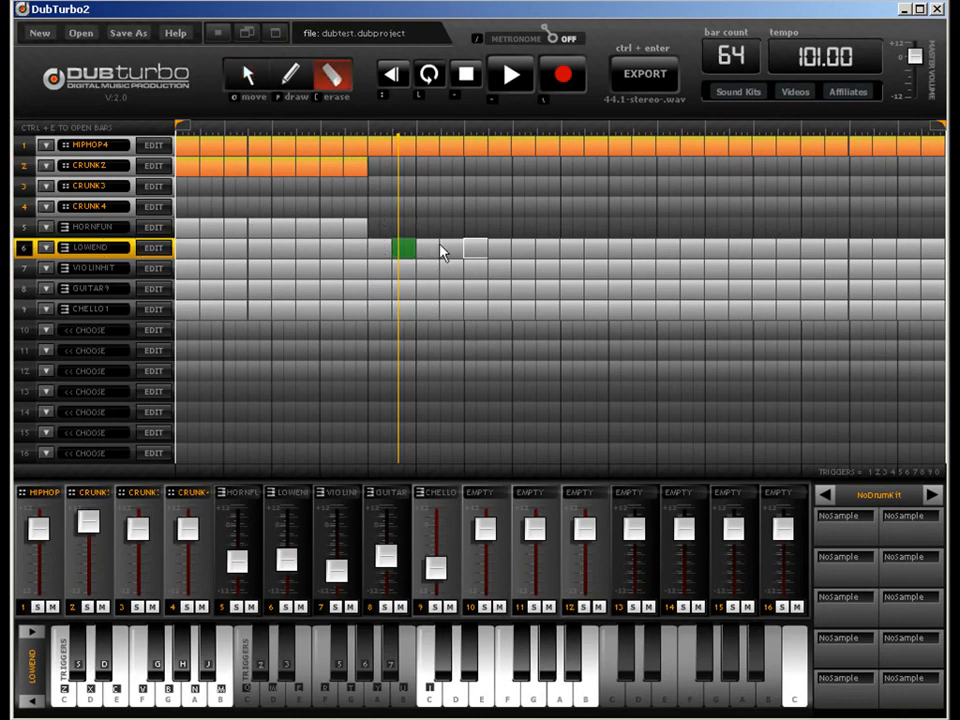
pyautogui.click(499, 313)
pyautogui.click(518, 312)
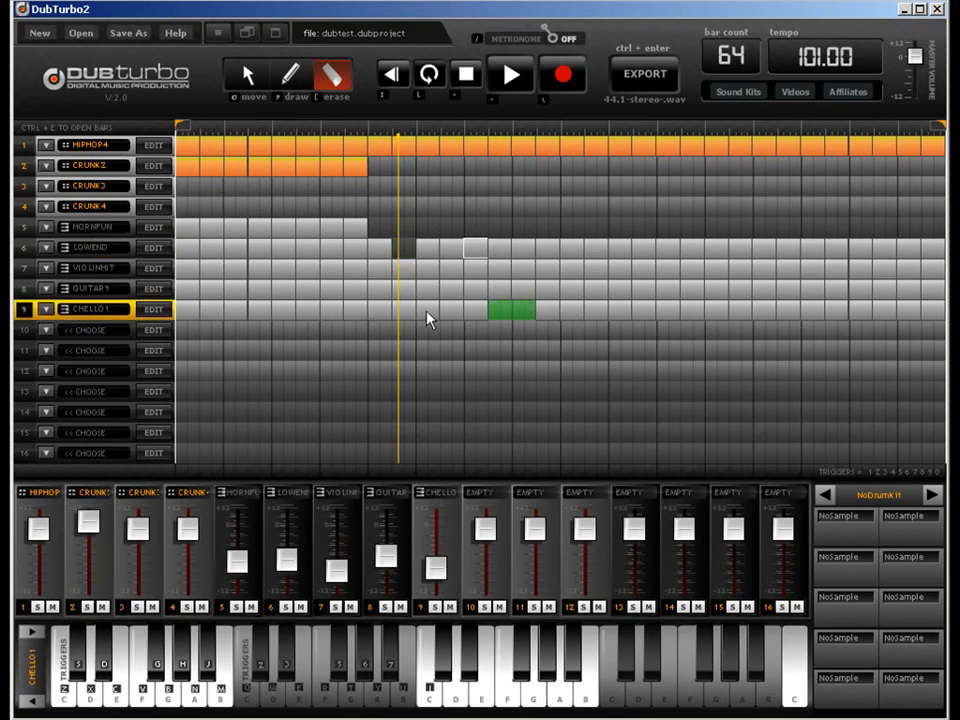
pyautogui.click(476, 314)
pyautogui.click(546, 313)
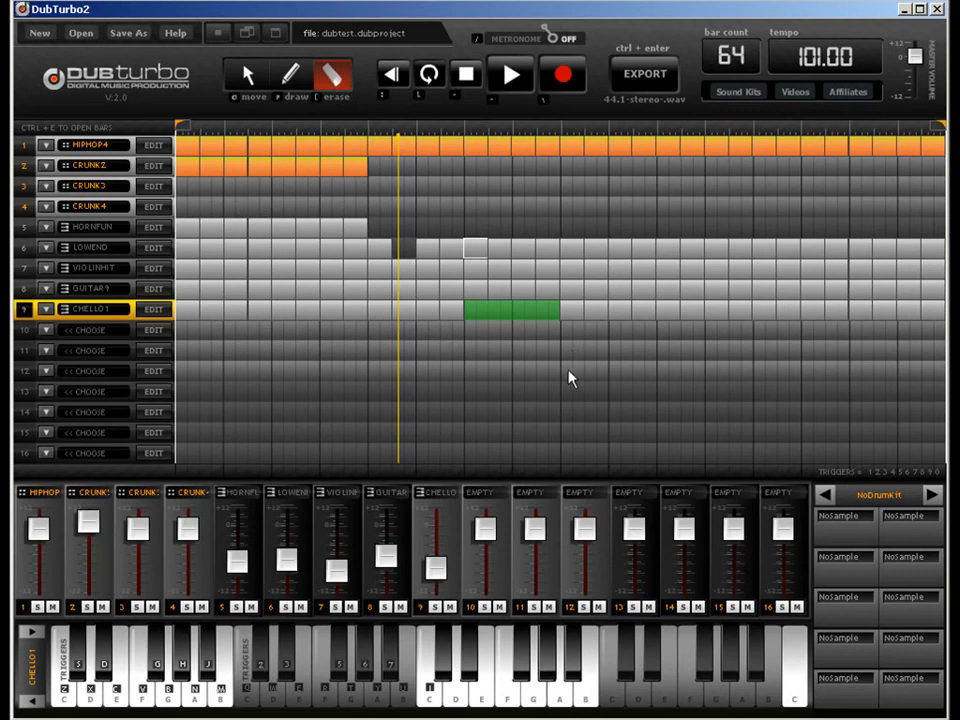
# Step: Erase the GUITAR9 clips in bars 33–40 and the VIOLINHIT clips in bars 41–48
pyautogui.click(576, 288)
pyautogui.click(594, 288)
pyautogui.click(613, 294)
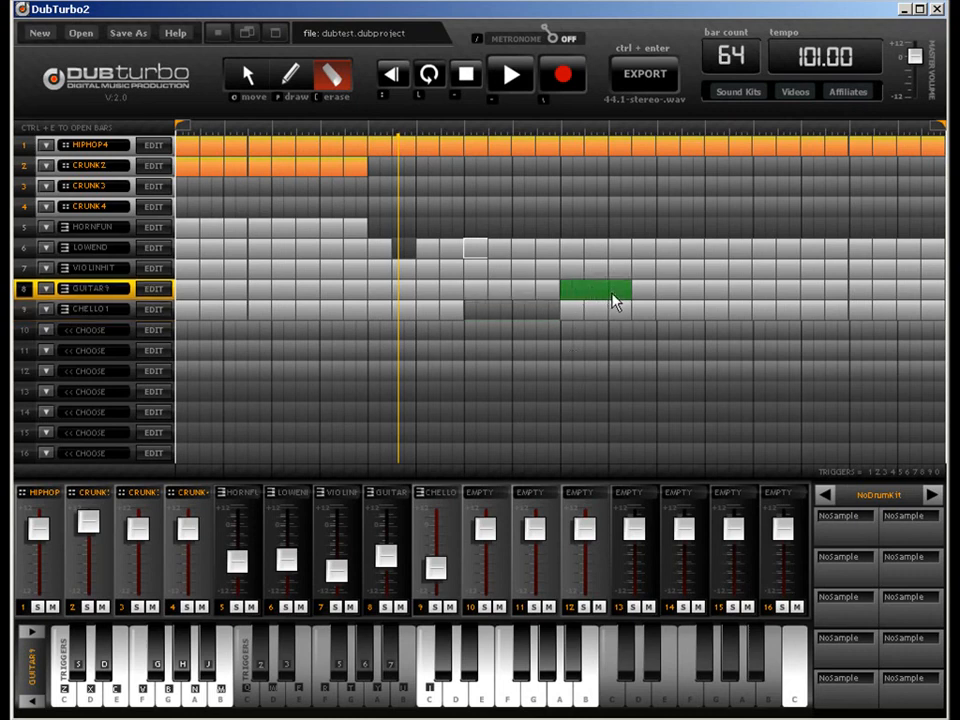
pyautogui.click(641, 294)
pyautogui.click(668, 270)
pyautogui.click(692, 270)
pyautogui.click(716, 270)
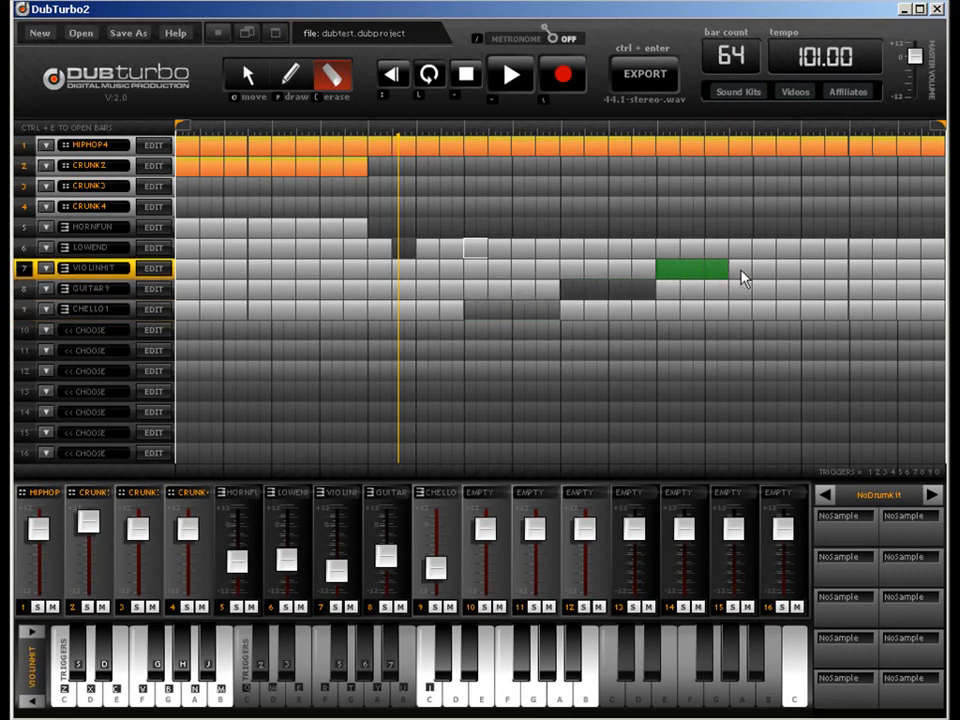
pyautogui.click(741, 270)
# Step: Erase the LOWEND clips in bars 49–56 and the GUITAR9 clips in bars 57–64
pyautogui.click(764, 249)
pyautogui.click(789, 250)
pyautogui.click(813, 250)
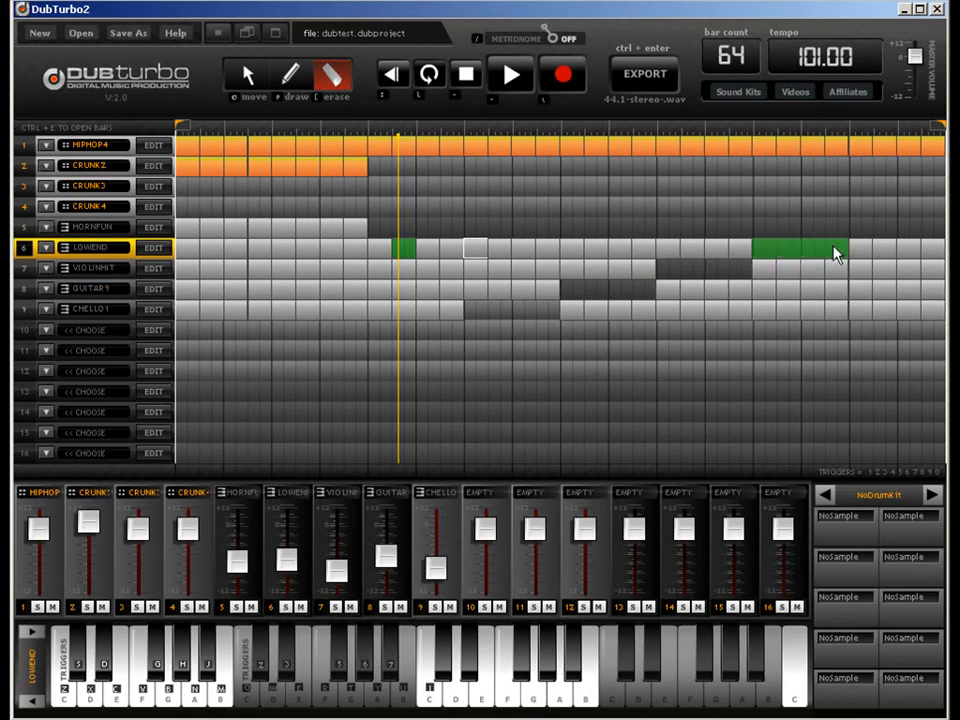
pyautogui.click(837, 250)
pyautogui.click(862, 291)
pyautogui.click(885, 291)
pyautogui.click(909, 291)
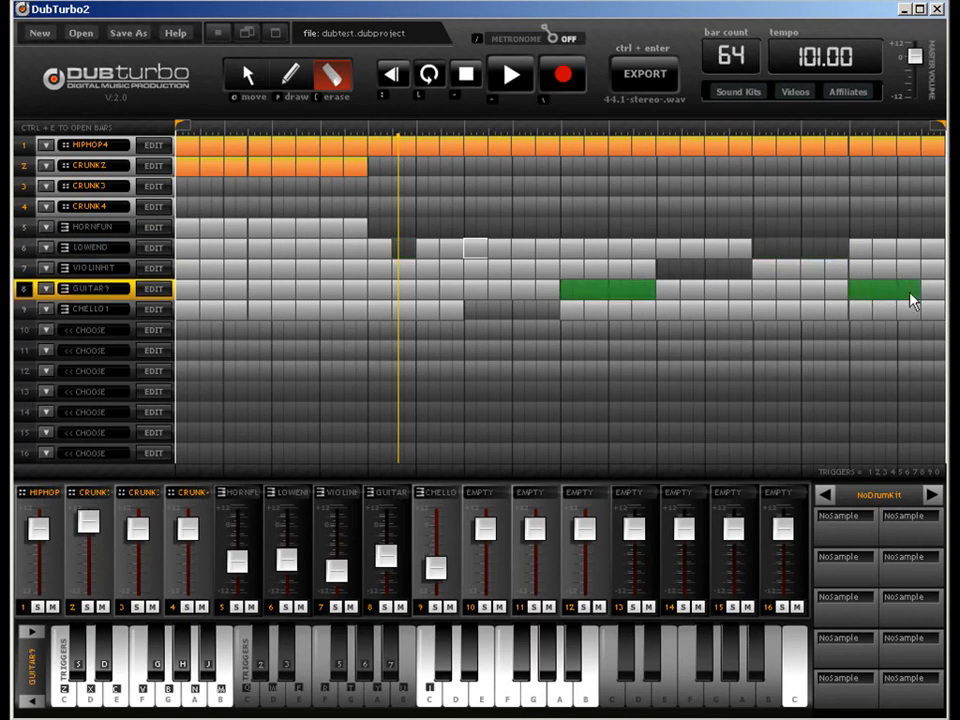
pyautogui.click(930, 291)
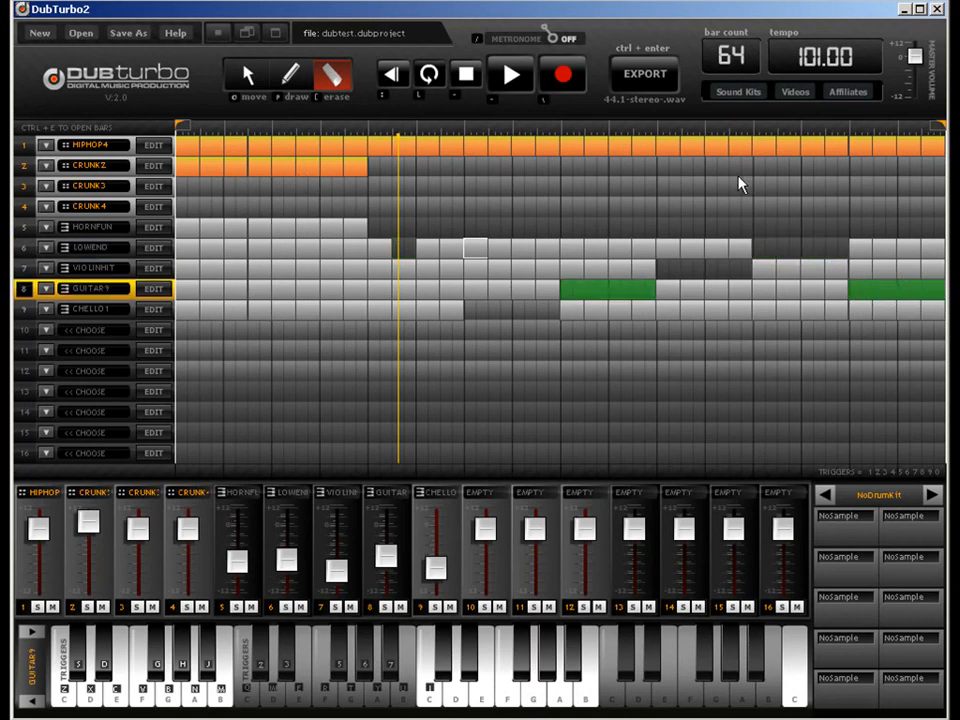
# Step: Try narrowing the loop range to bars 41–48 and restore it to the full 64 bars
pyautogui.click(455, 186)
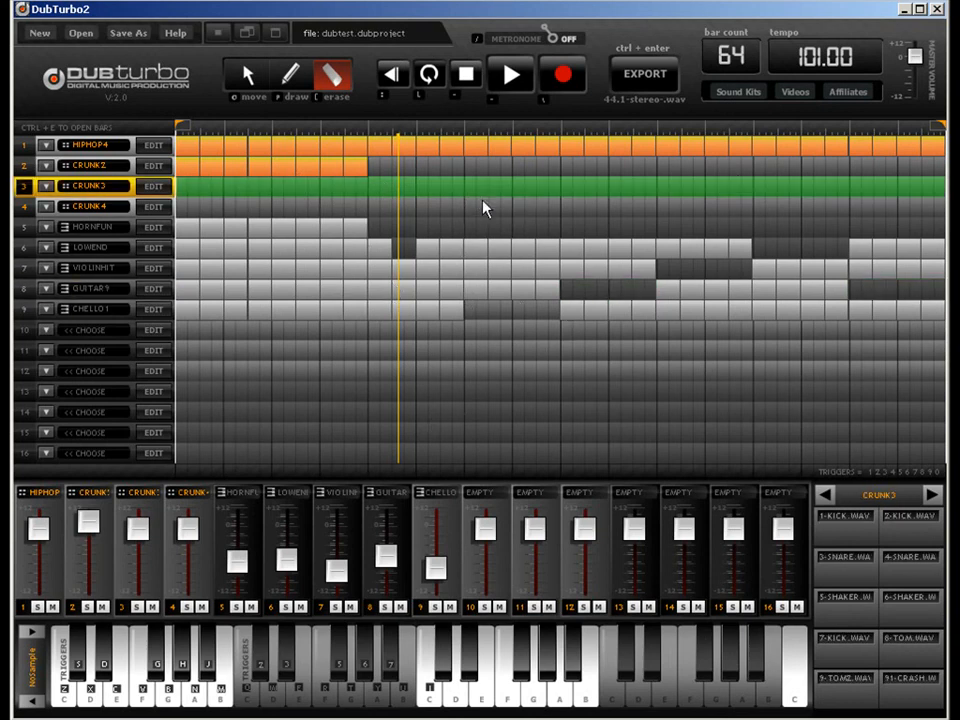
pyautogui.moveTo(183, 126)
pyautogui.mouseDown()
pyautogui.moveTo(474, 129)
pyautogui.moveTo(456, 130)
pyautogui.mouseUp()
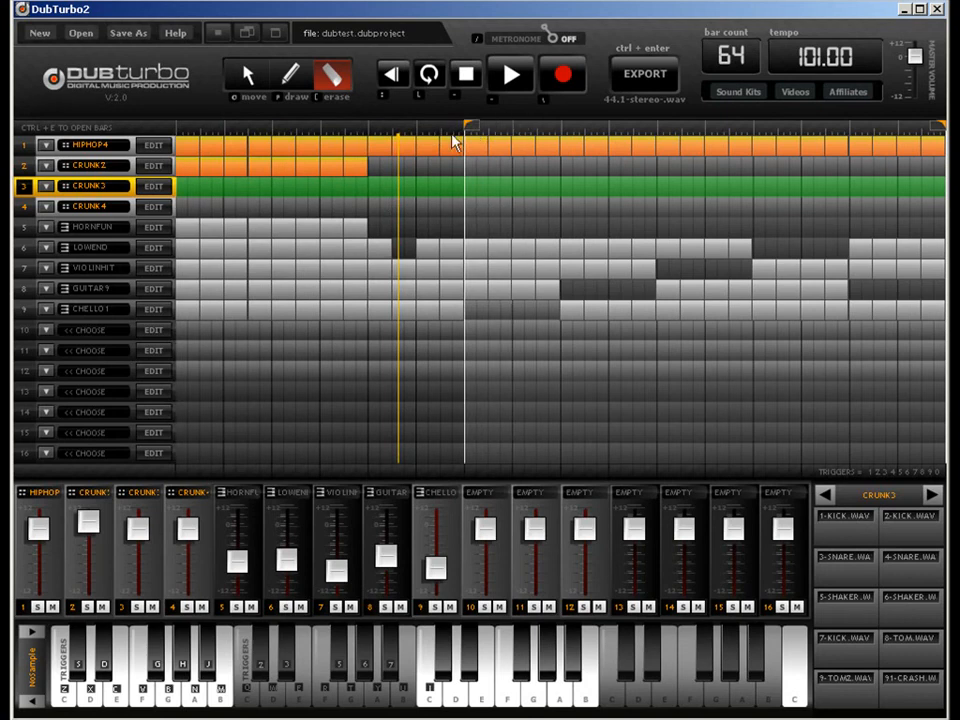
pyautogui.moveTo(939, 126); pyautogui.dragTo(600, 128)
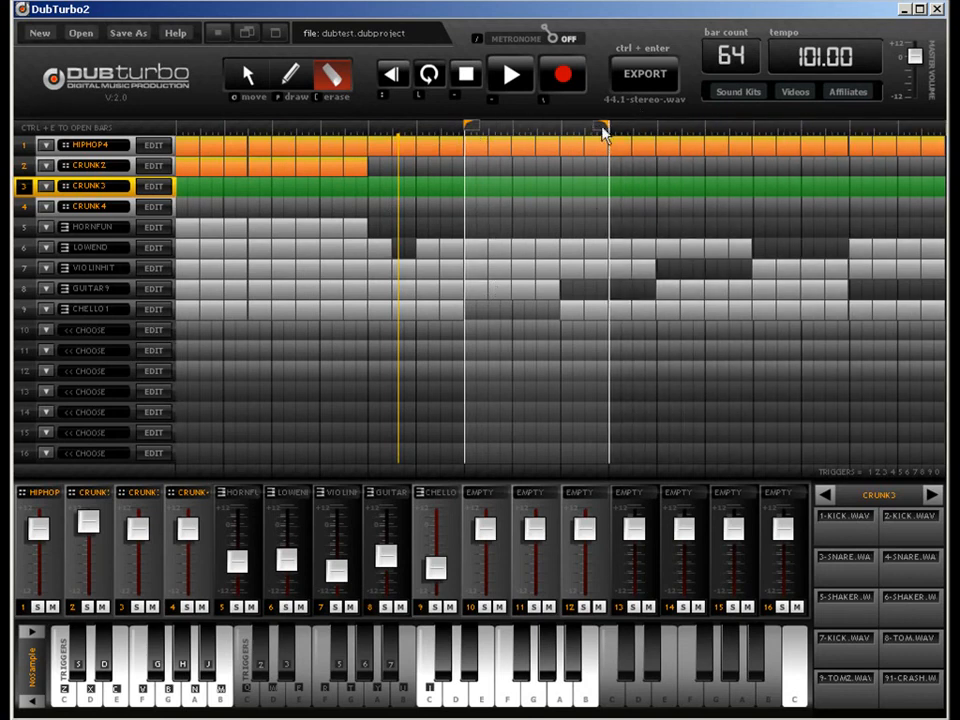
pyautogui.moveTo(606, 128); pyautogui.dragTo(703, 123)
pyautogui.moveTo(466, 127); pyautogui.dragTo(647, 131)
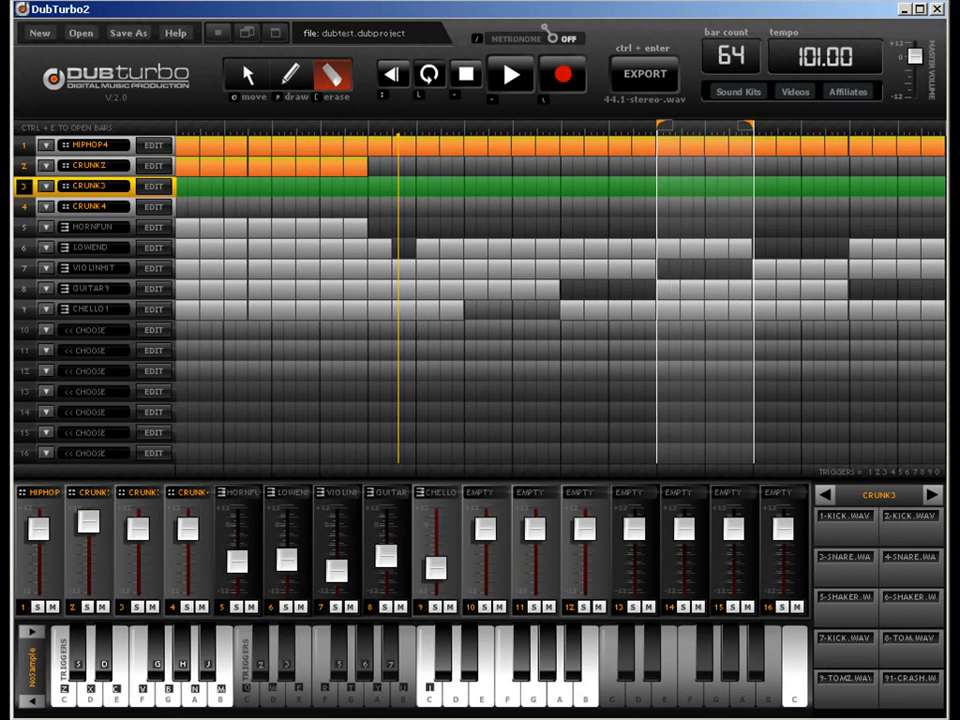
pyautogui.moveTo(660, 124)
pyautogui.mouseDown()
pyautogui.moveTo(561, 137)
pyautogui.moveTo(133, 139)
pyautogui.mouseUp()
pyautogui.moveTo(750, 128); pyautogui.dragTo(912, 133)
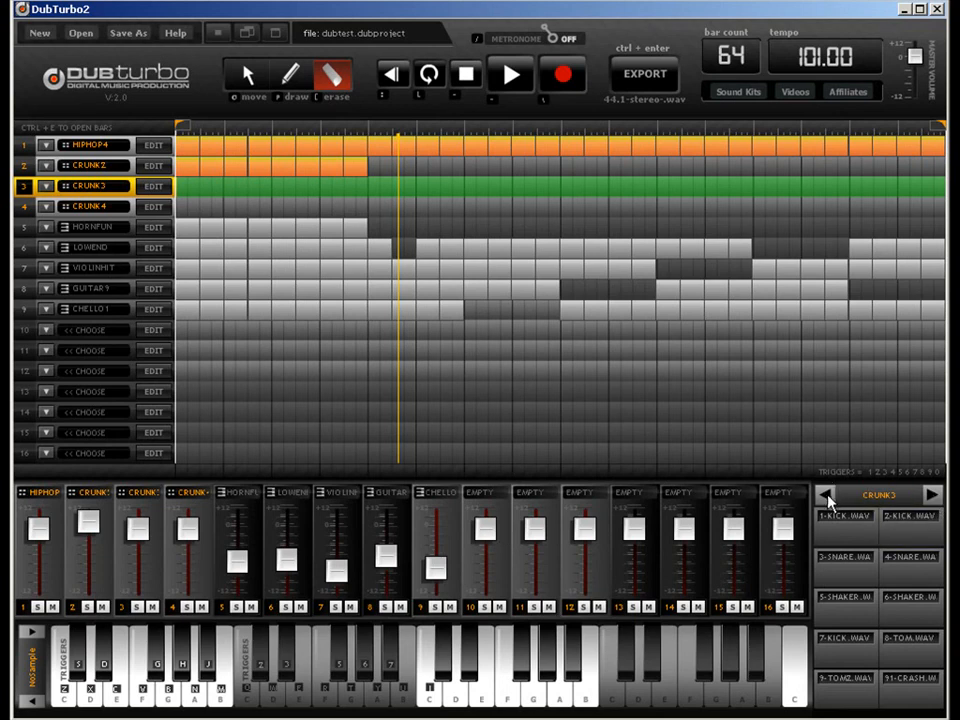
# Step: Examine the first CRUNK2 clip's pattern in the drum editor and return to the arrangement
pyautogui.click(148, 166)
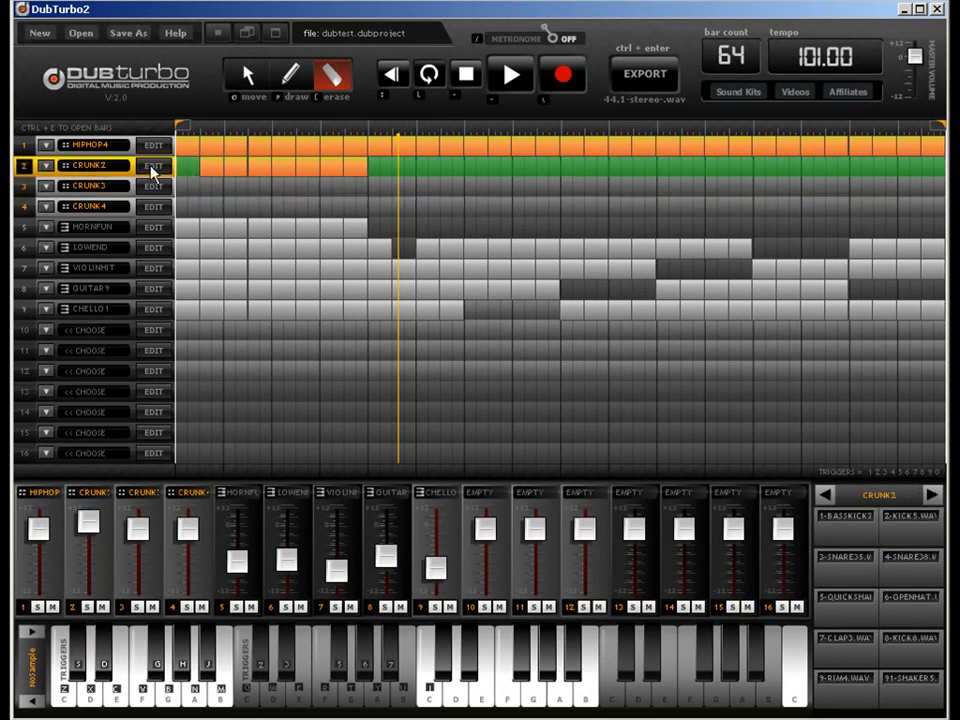
pyautogui.click(248, 78)
pyautogui.click(196, 168)
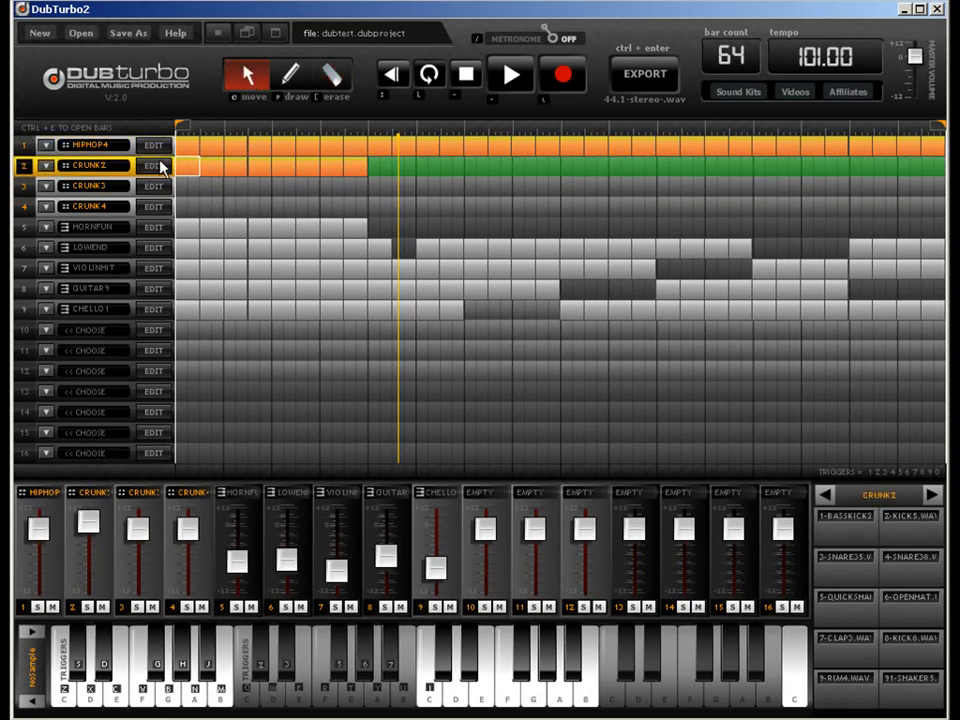
pyautogui.click(155, 165)
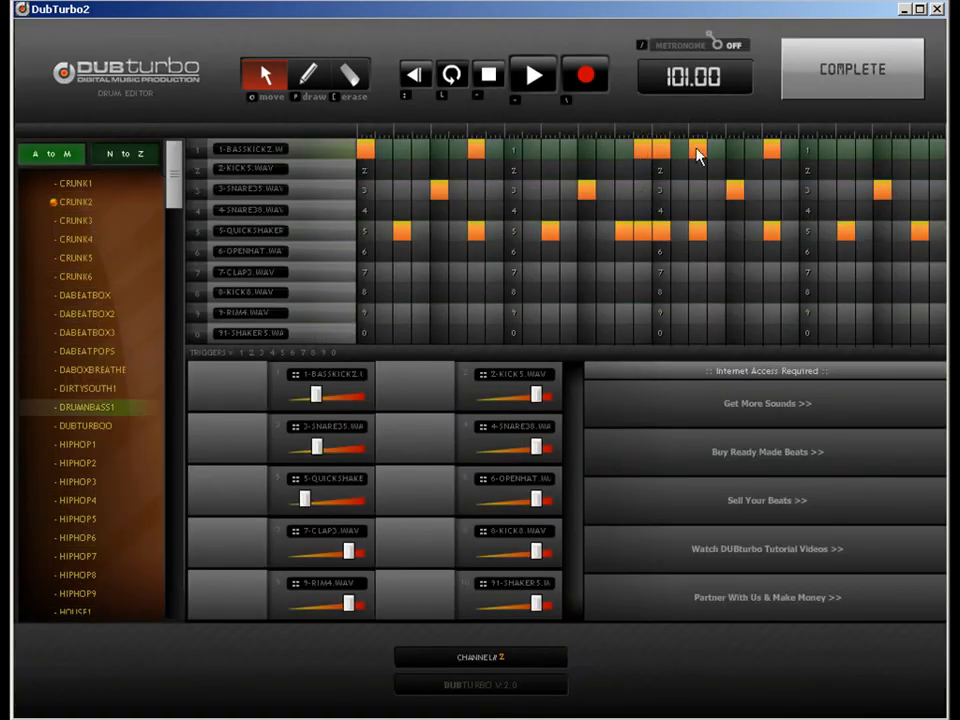
pyautogui.click(849, 75)
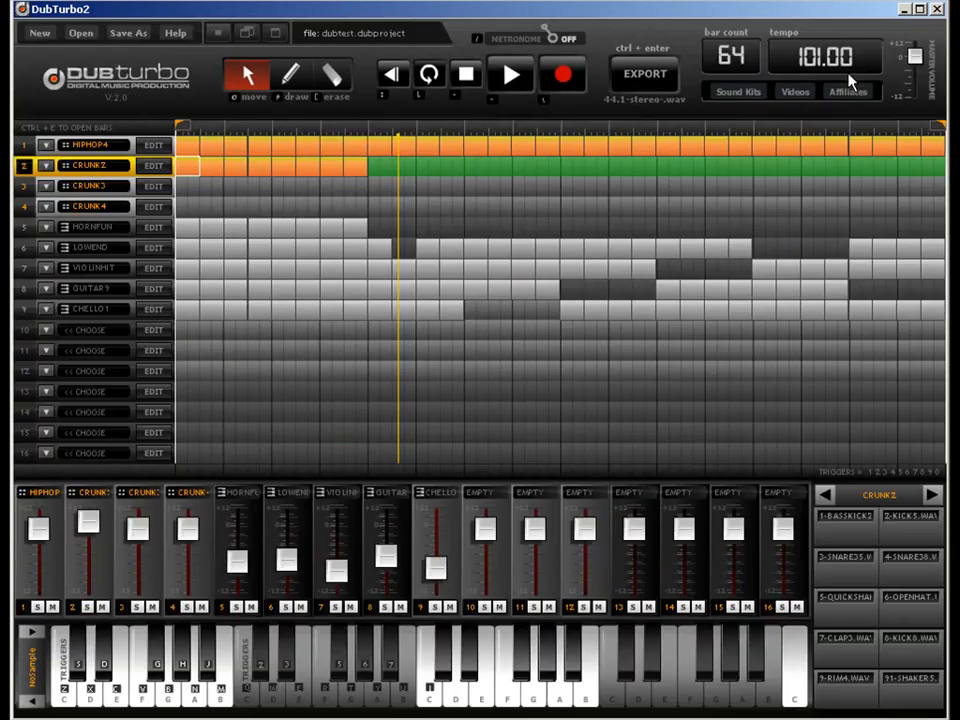
# Step: Browse the drum kit pads, selecting the VIOLINHIT, CRUNK3 and HIPHOP4 channels to view their assigned sounds
pyautogui.click(934, 494)
pyautogui.click(832, 496)
pyautogui.click(84, 264)
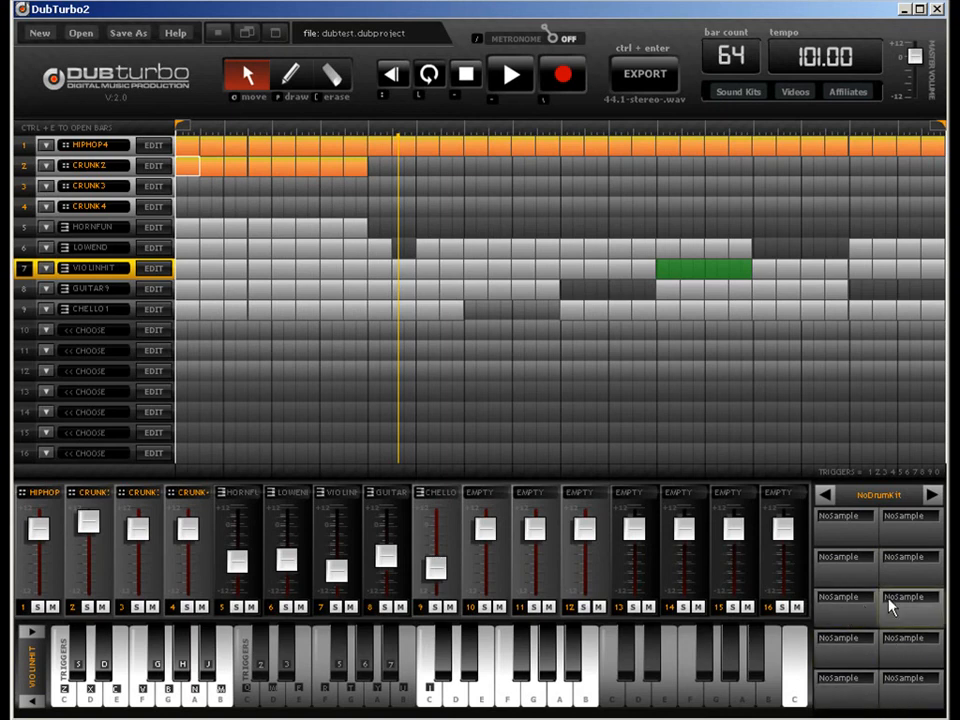
pyautogui.click(106, 190)
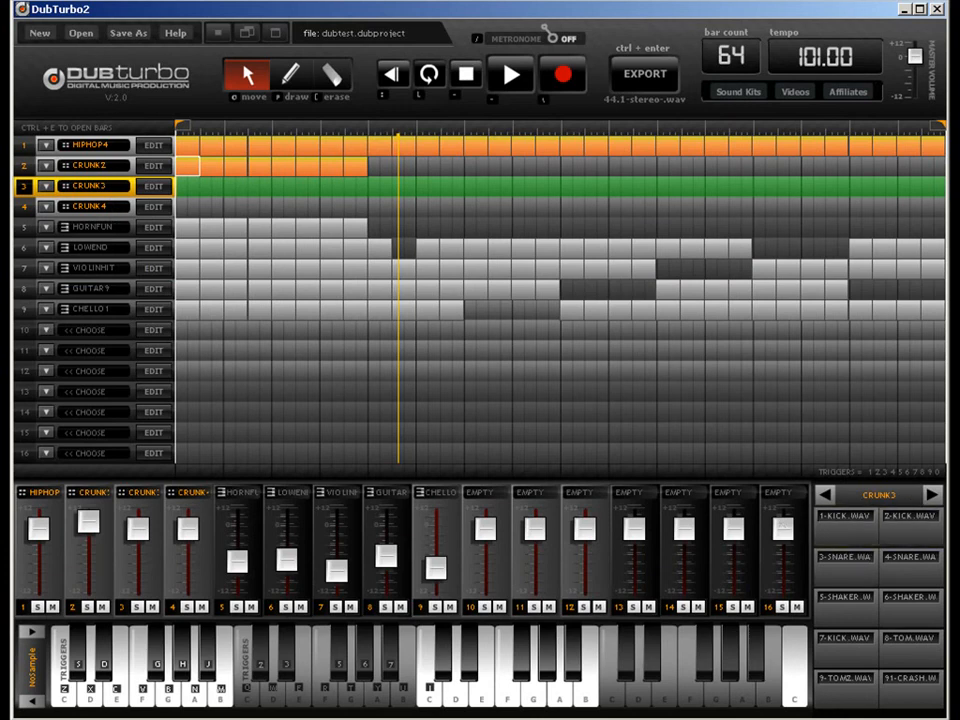
pyautogui.click(64, 142)
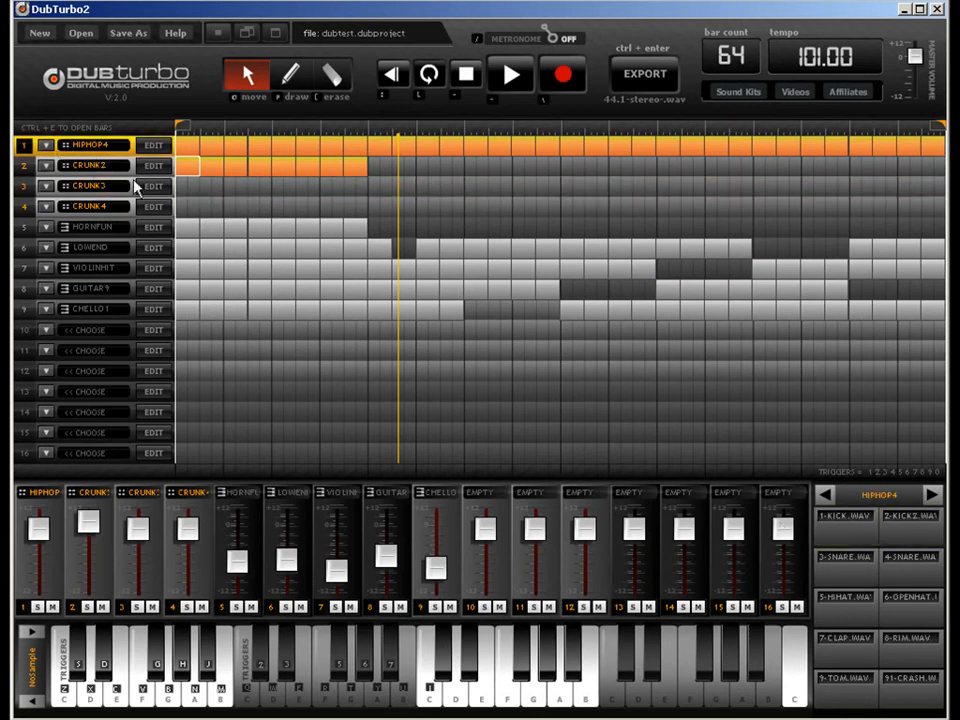